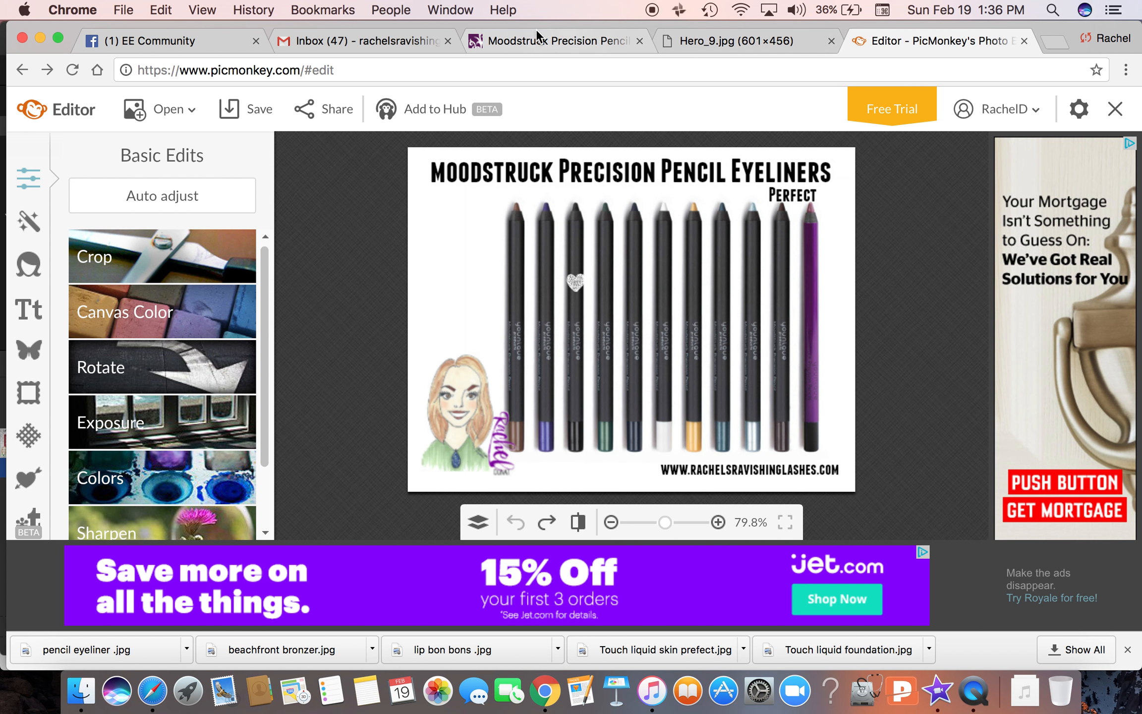
Step: Switch to the Younique shop, open the Moodstruck 3D Fiber Lashes+ product page and look over its content
click(533, 43)
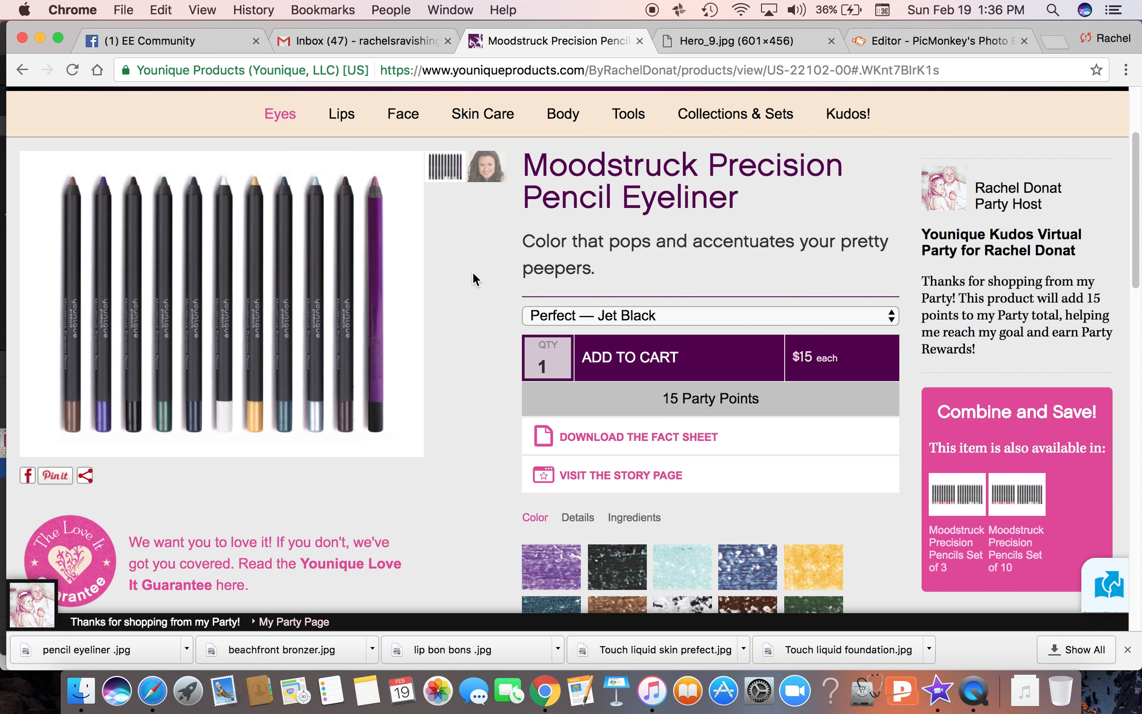
click(289, 119)
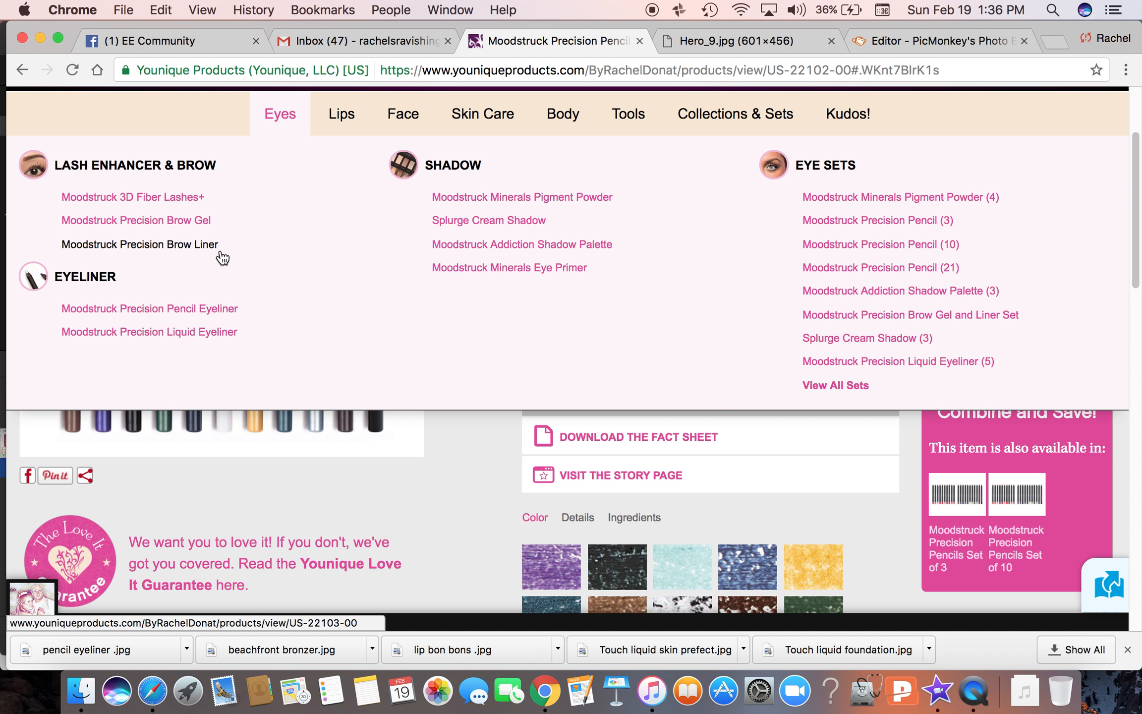
click(180, 196)
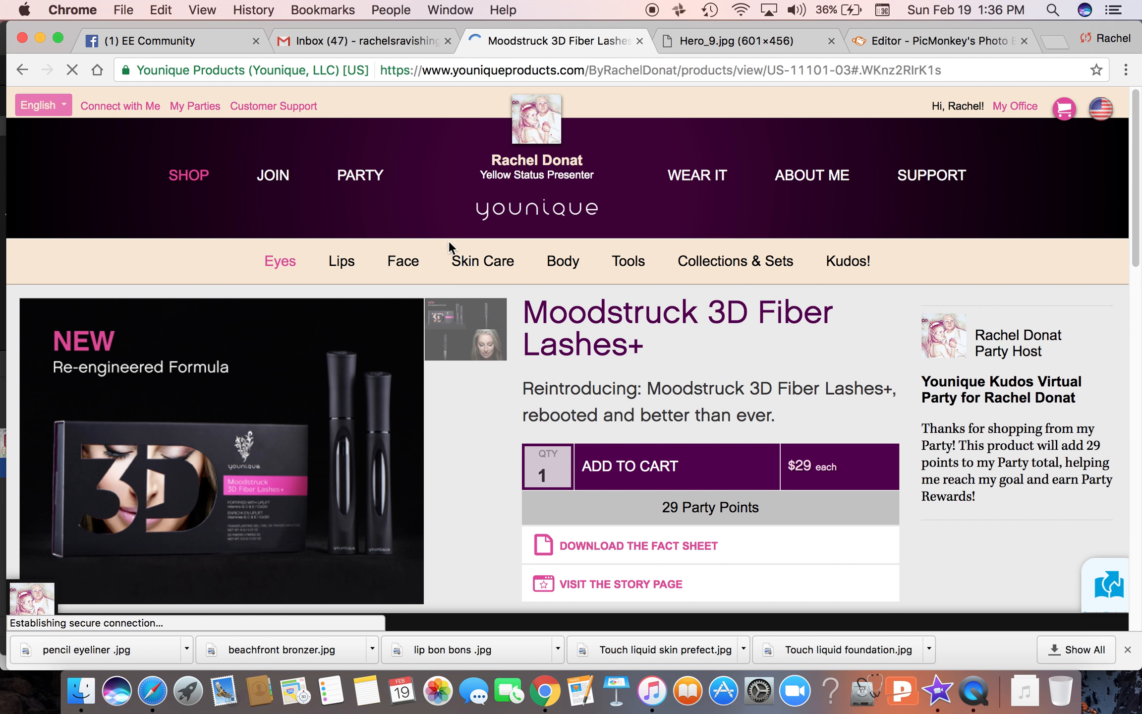
scroll(408, 419, down, 5)
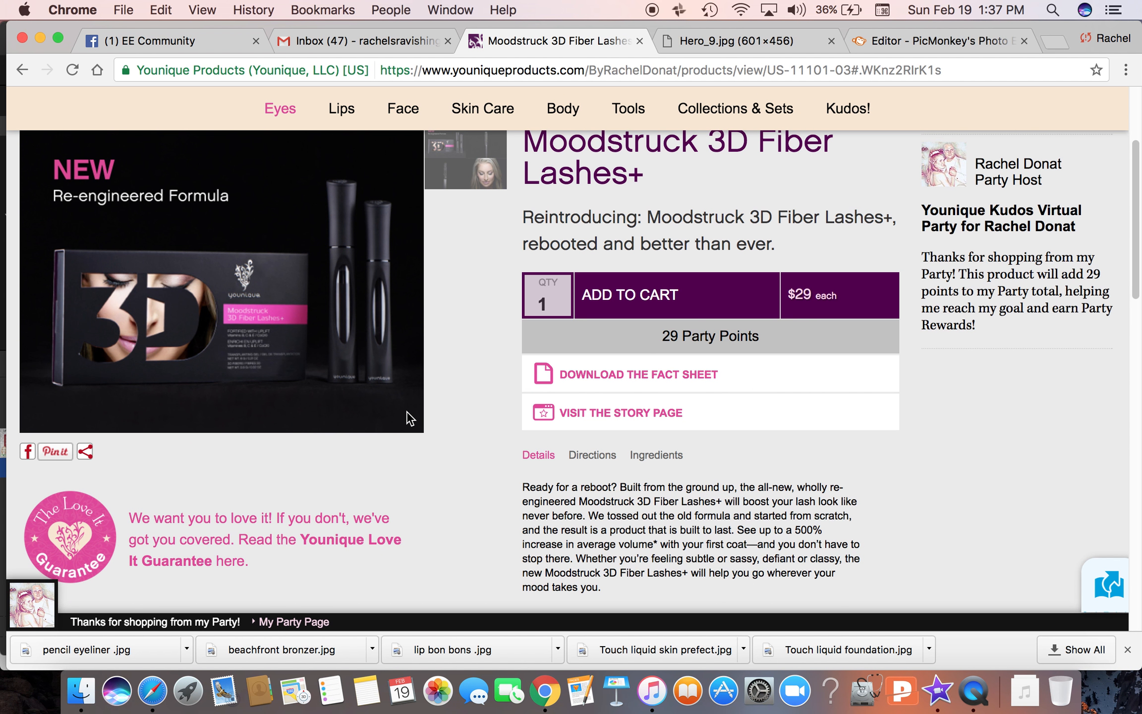
scroll(407, 413, down, 14)
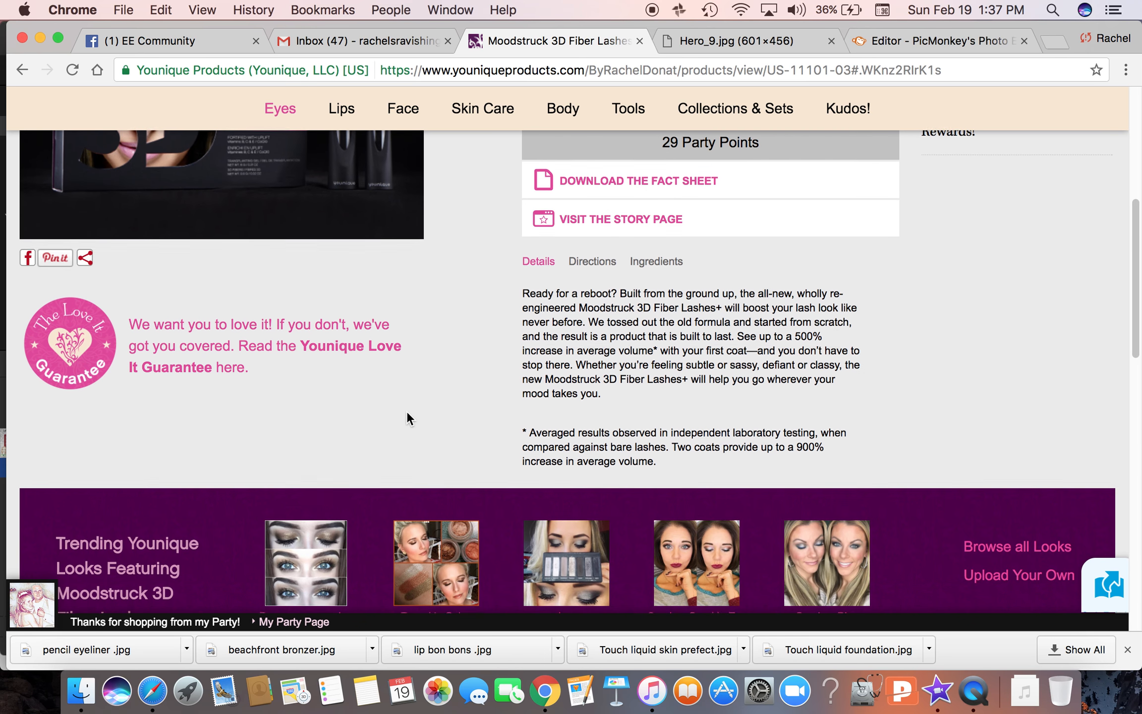
scroll(408, 413, down, 2)
scroll(407, 413, up, 15)
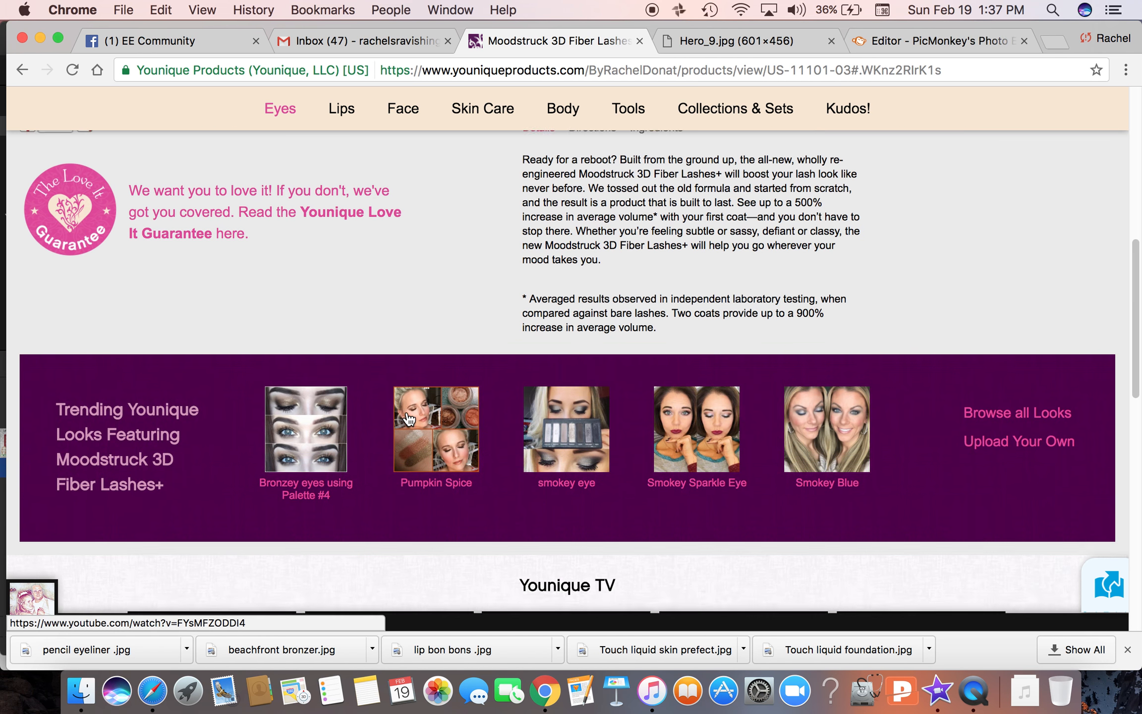
scroll(409, 420, up, 4)
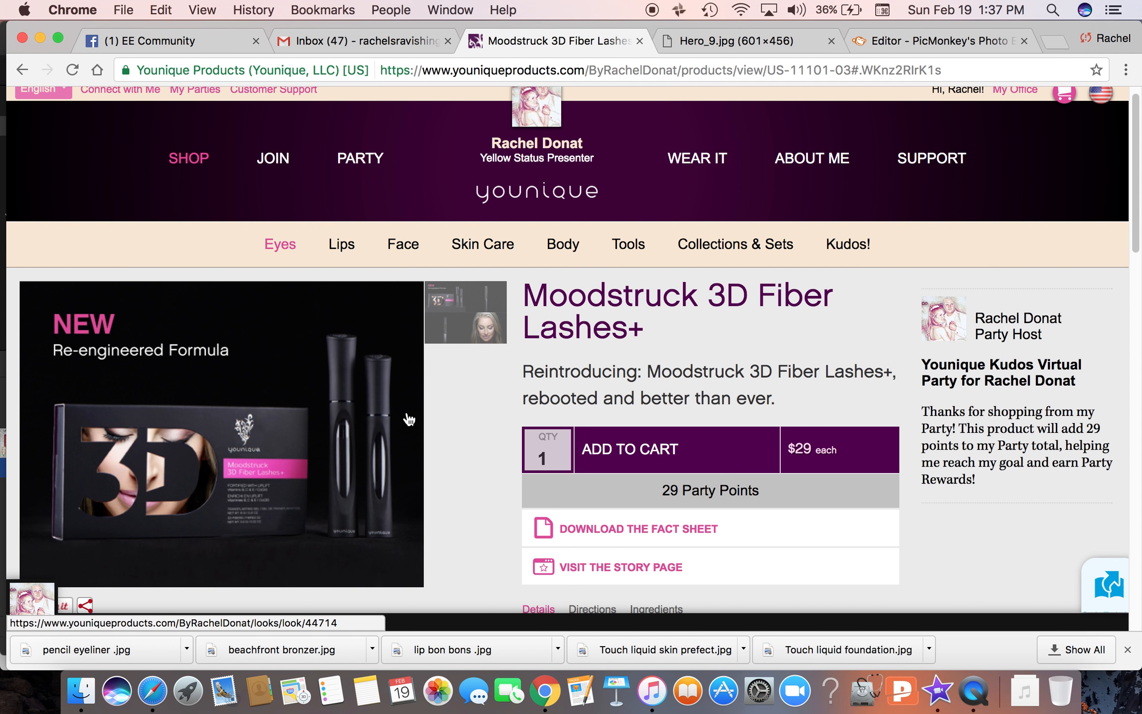
Step: Preview the alternate product photos of the 3D Fiber Lashes+ to check for a usable mascara image
click(449, 337)
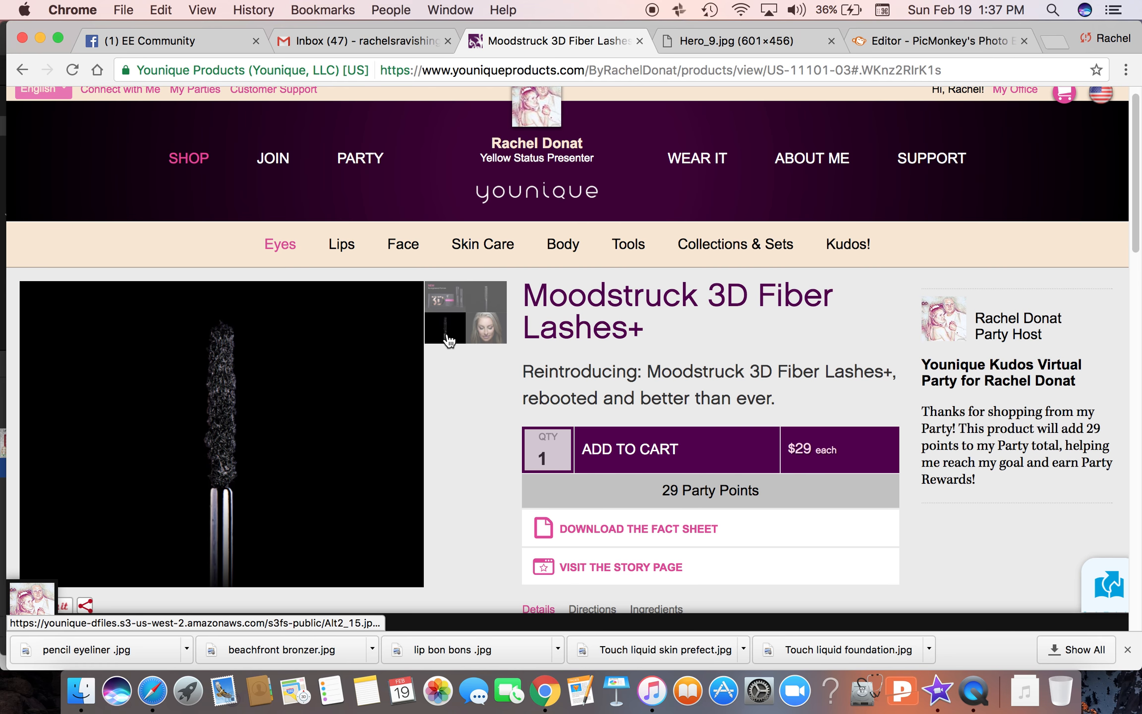
click(490, 297)
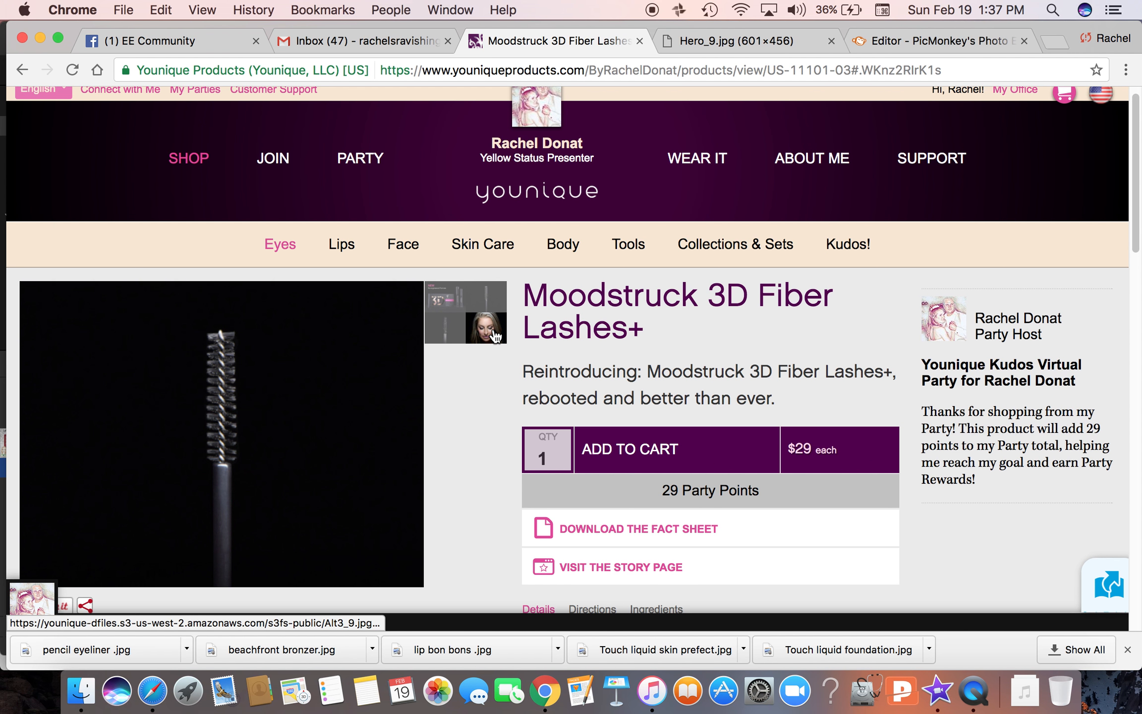
click(491, 331)
click(464, 333)
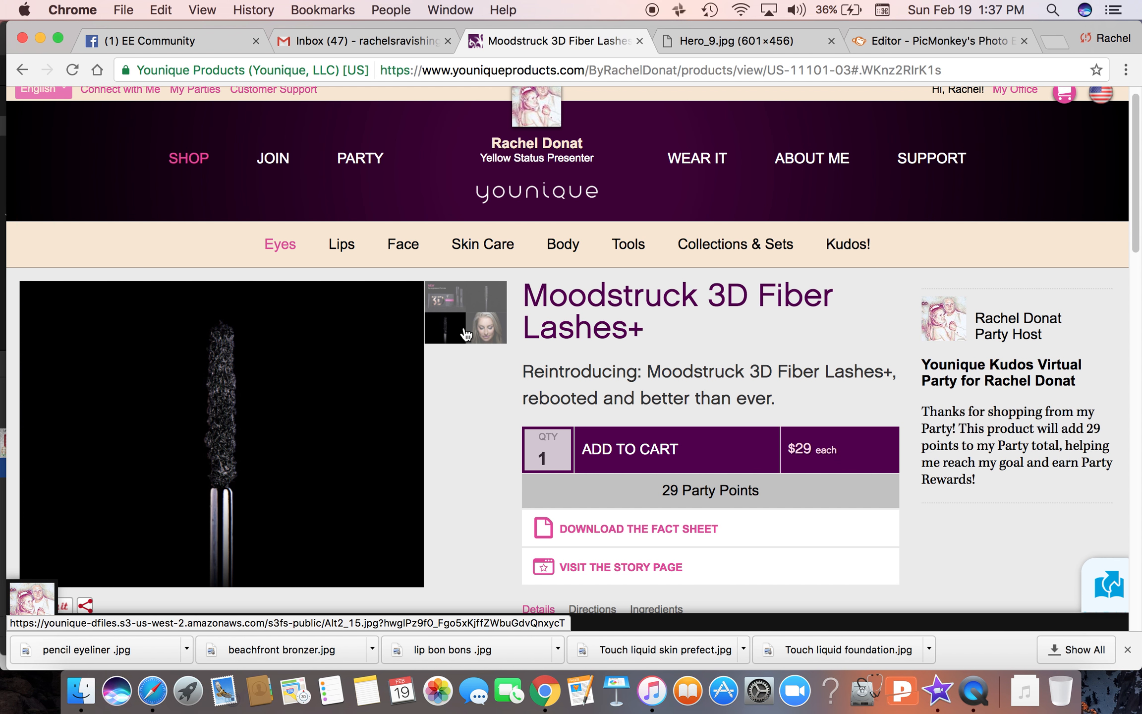
click(492, 303)
click(494, 331)
click(463, 310)
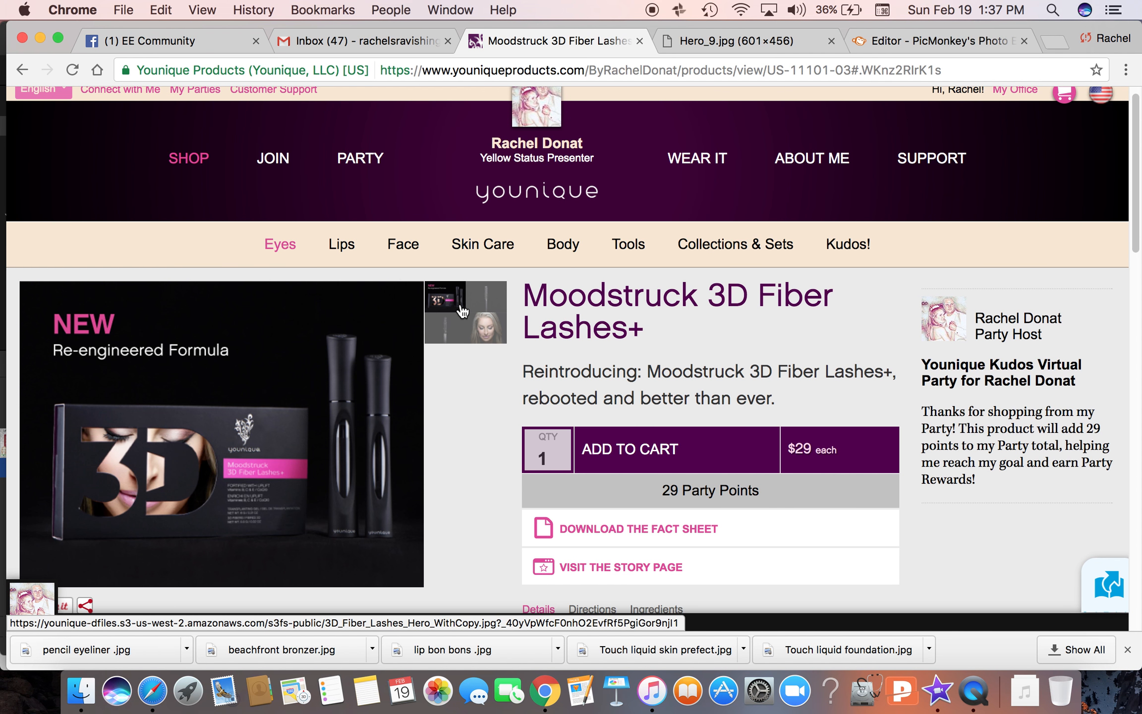
scroll(341, 453, down, 5)
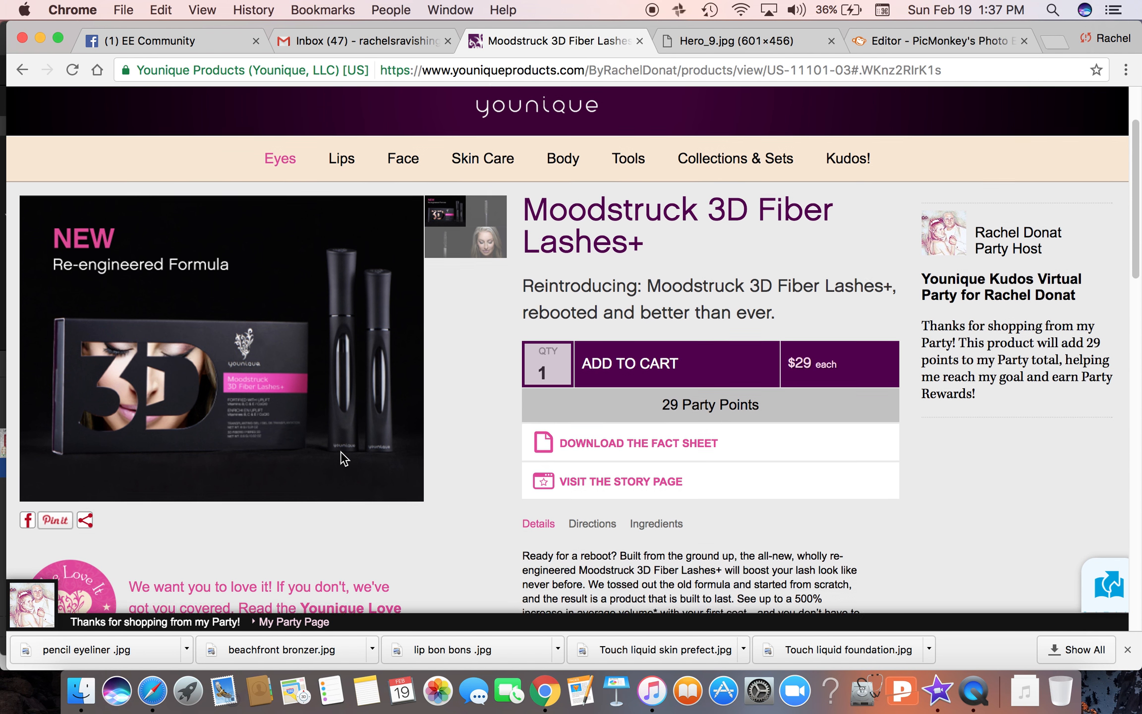
scroll(341, 456, down, 3)
scroll(340, 458, up, 5)
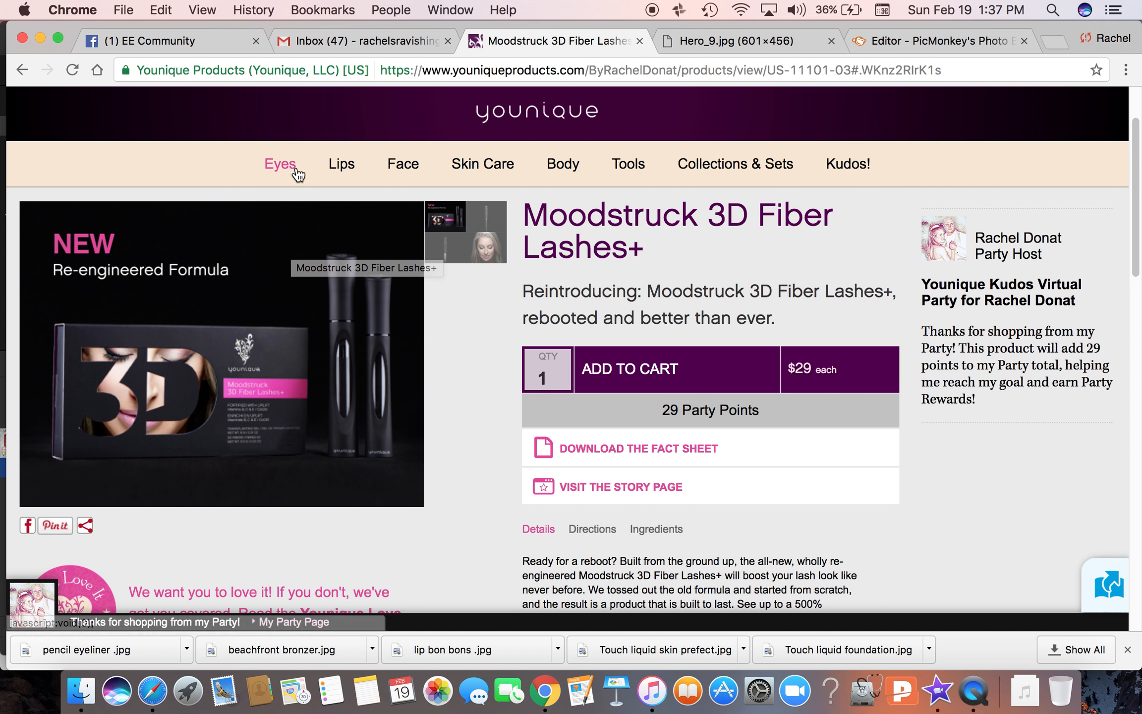
scroll(604, 171, up, 1)
scroll(604, 171, up, 2)
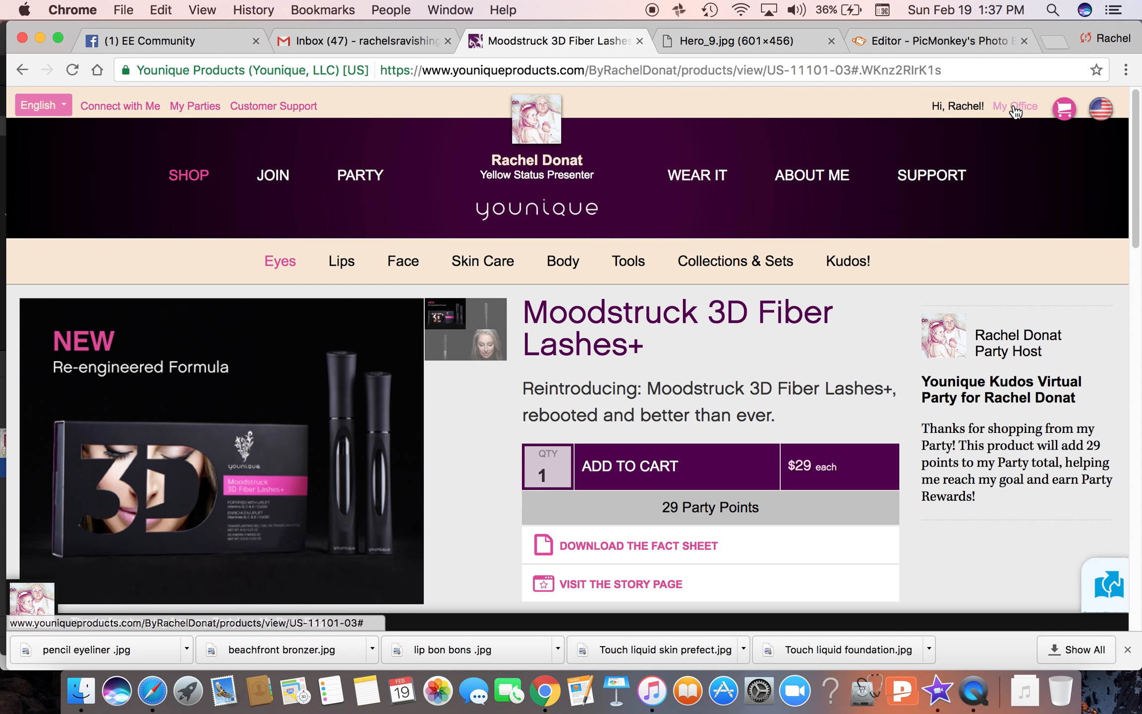
Step: Open the My Office account page on the Younique site and look through its sections
mouse_move(1014, 104)
click(811, 161)
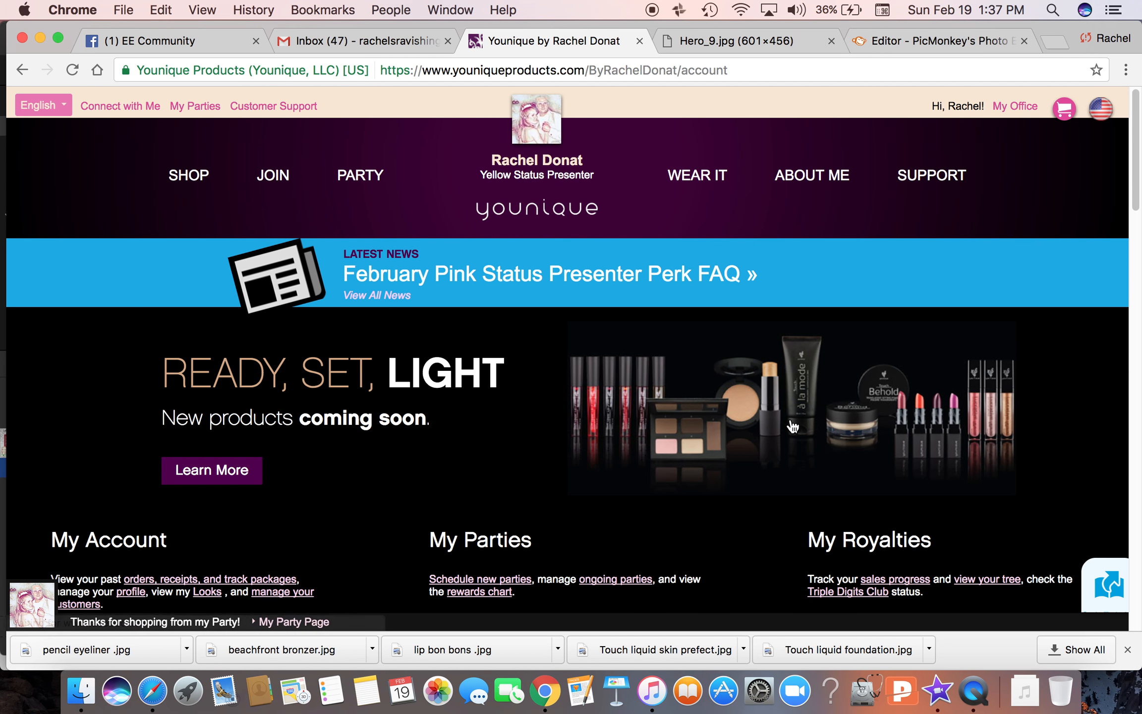
scroll(793, 427, down, 5)
scroll(793, 426, down, 15)
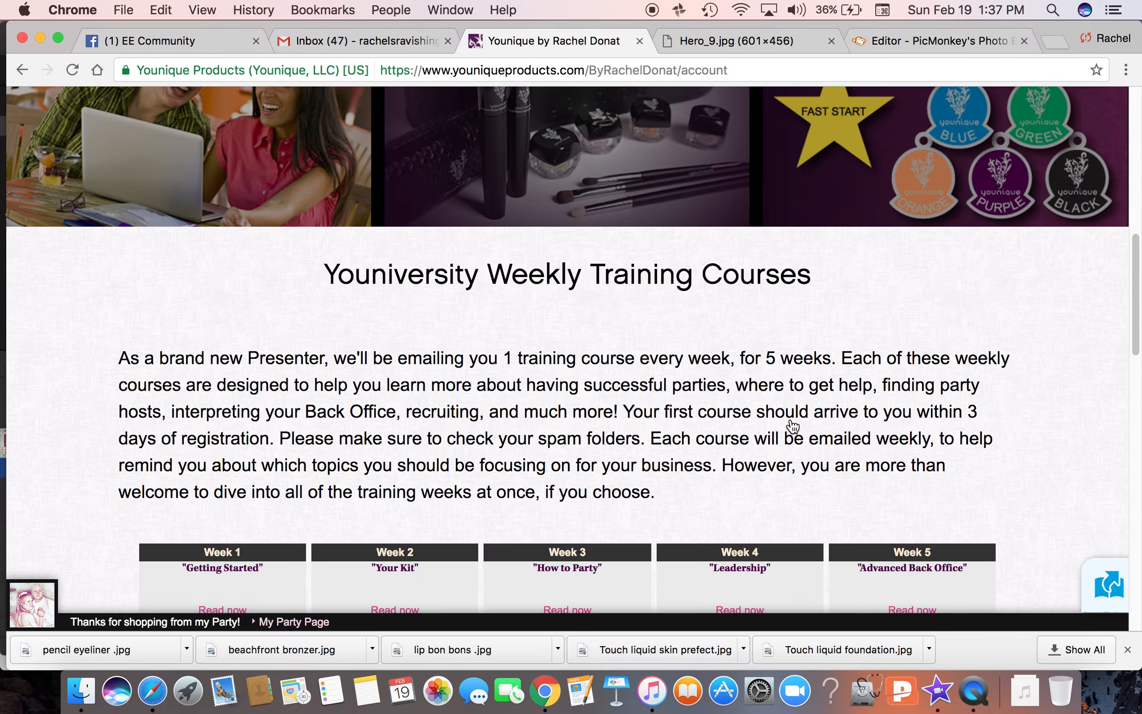
scroll(791, 422, down, 14)
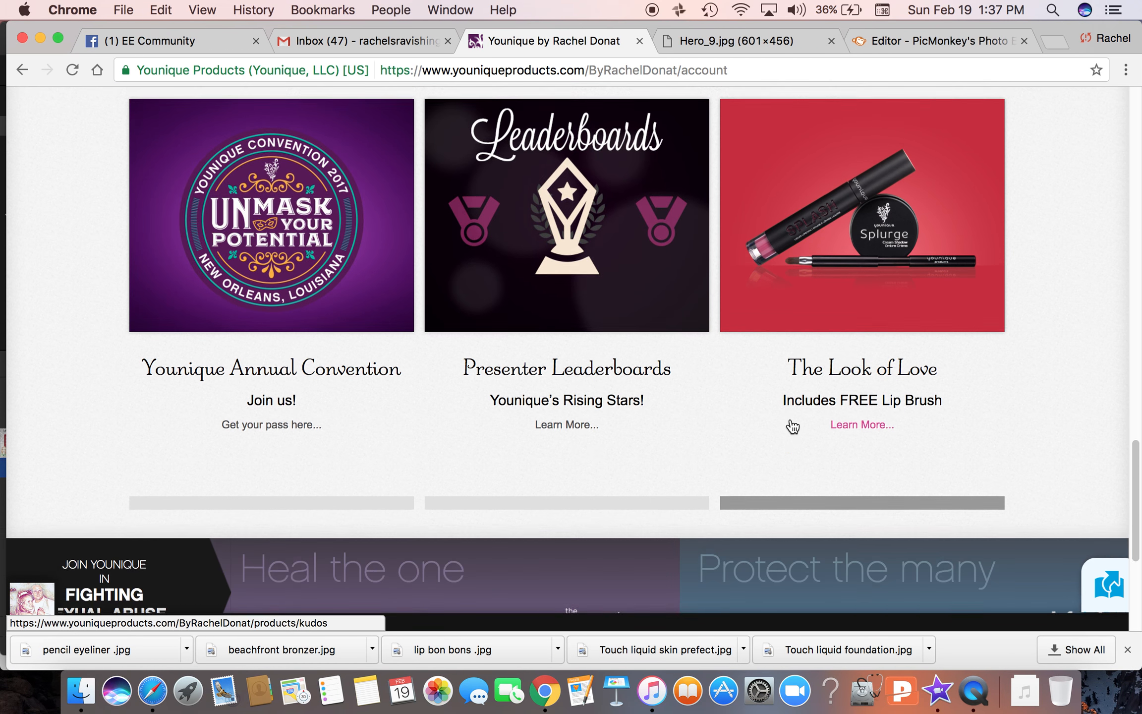
scroll(792, 426, up, 11)
scroll(793, 426, up, 12)
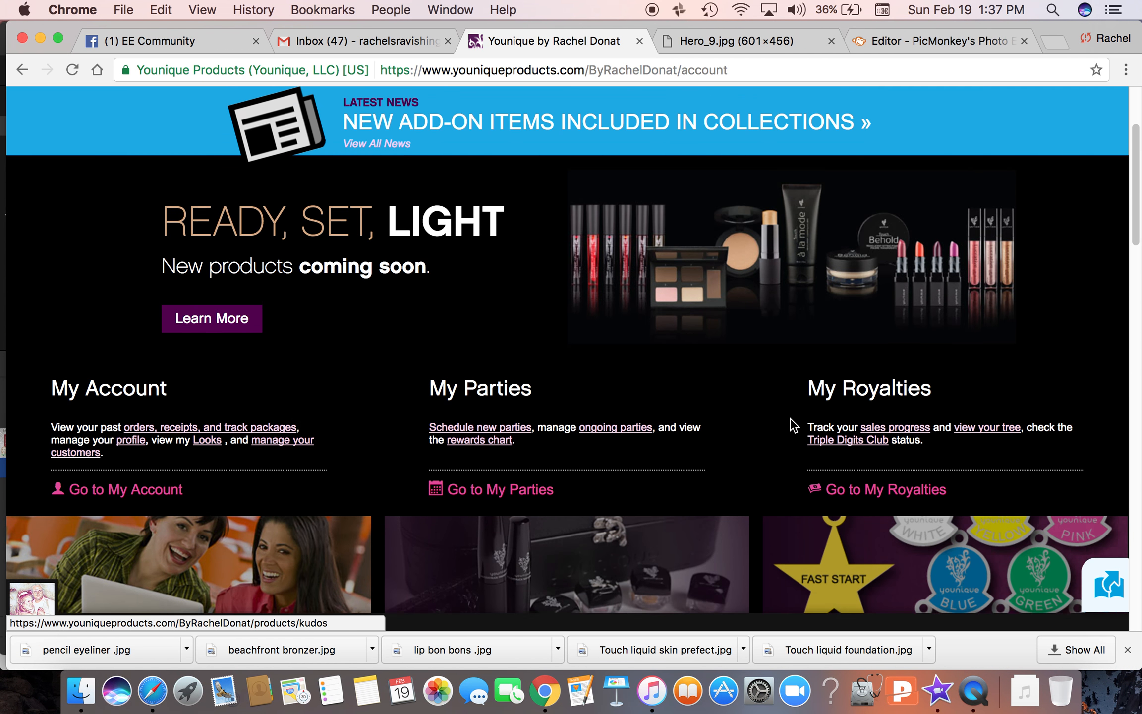
scroll(793, 425, down, 3)
scroll(795, 426, up, 9)
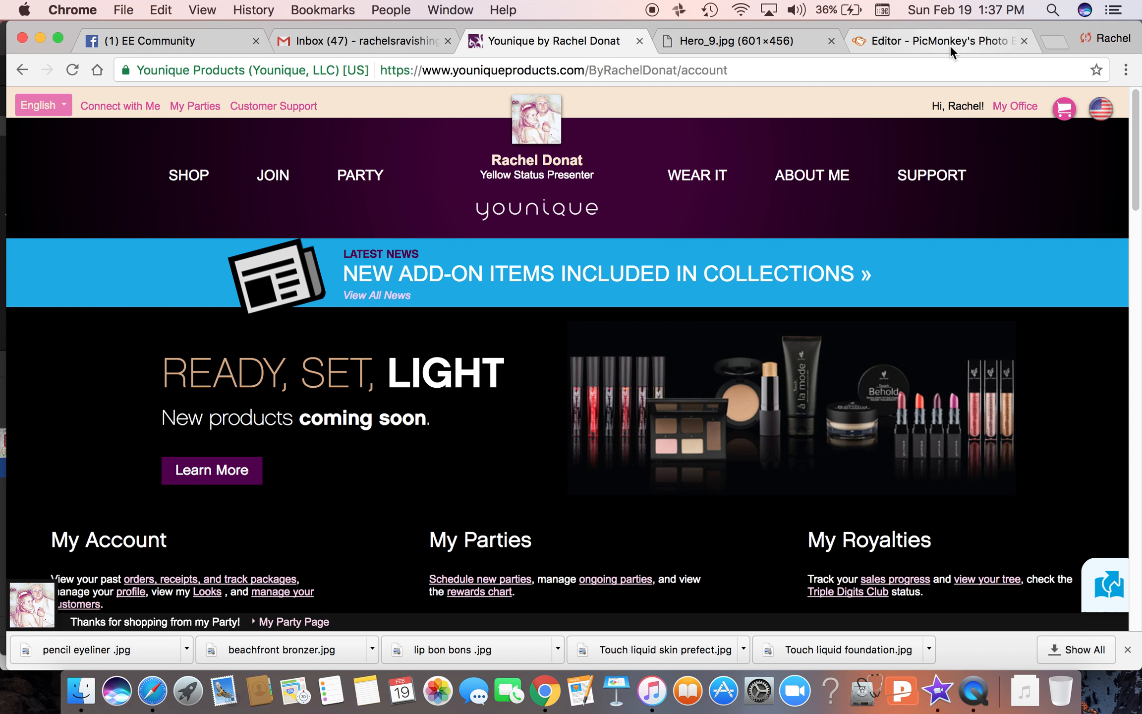
Step: Open a new browser tab ready for a Google search
click(1048, 41)
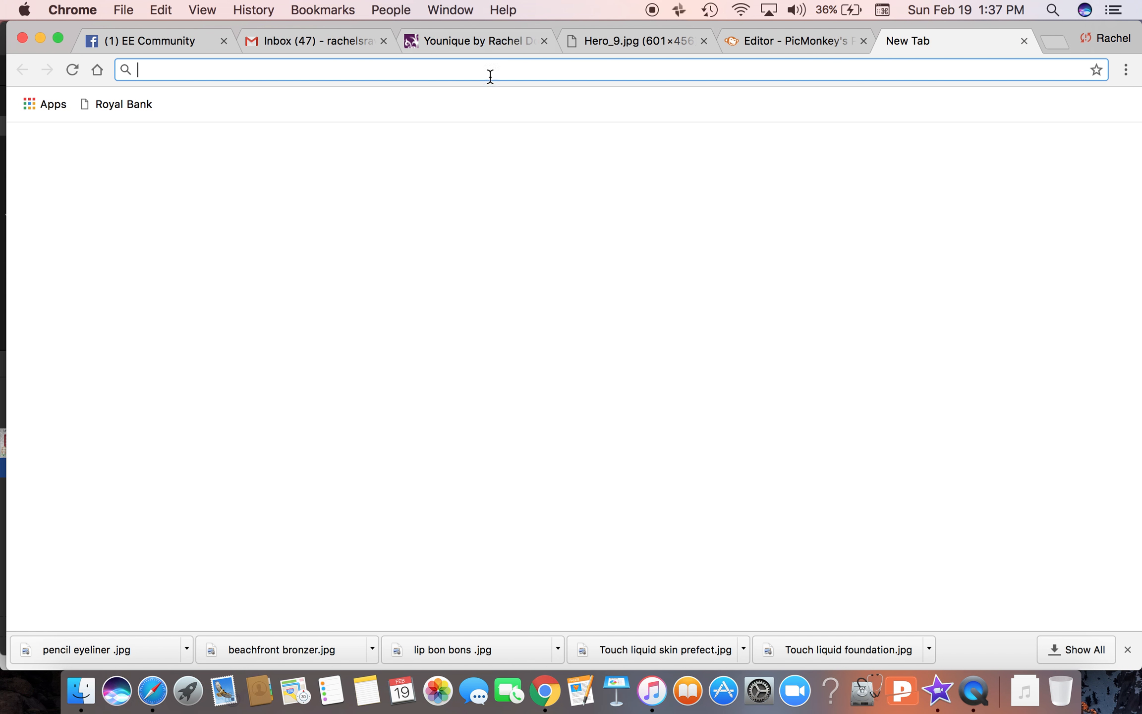
click(468, 380)
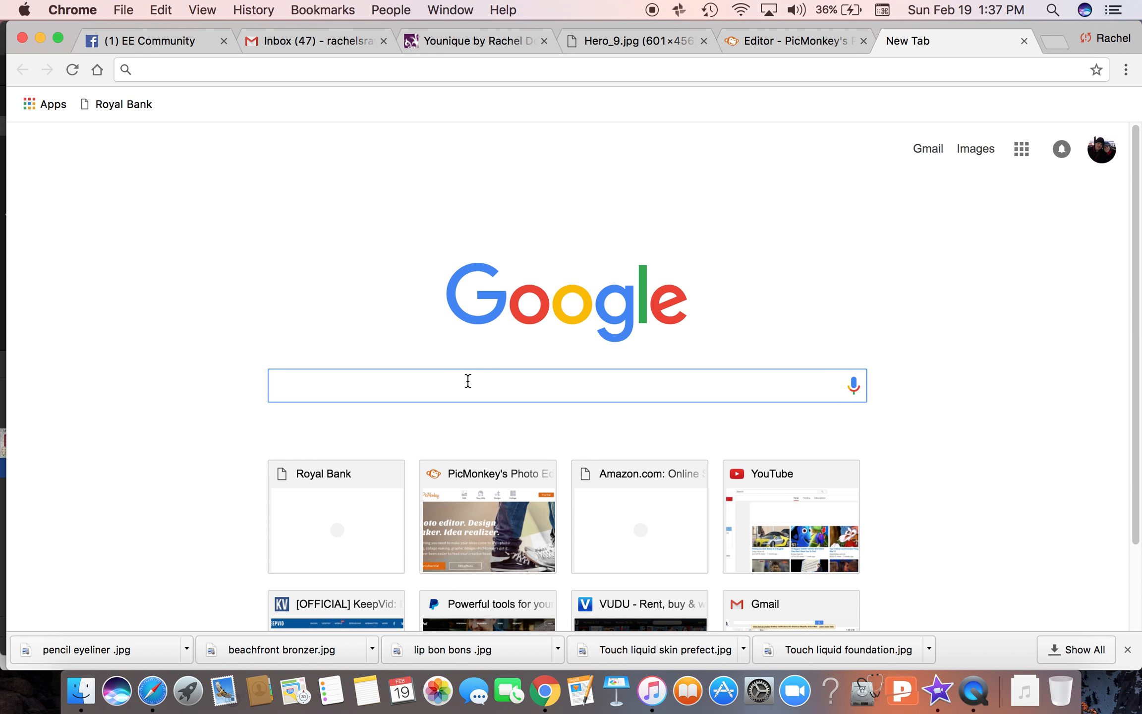
text(mascara)
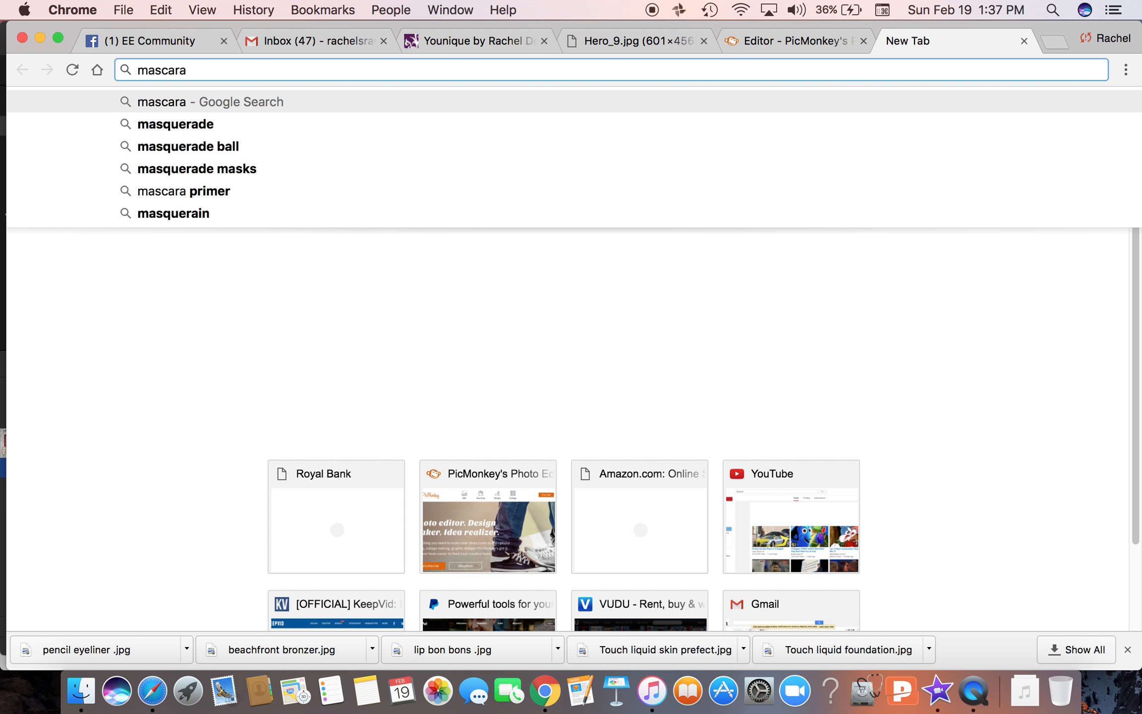
key(BackSpace)
key(BackSpace)
key(BackSpace)
key(BackSpace)
key(BackSpace)
key(BackSpace)
key(BackSpace)
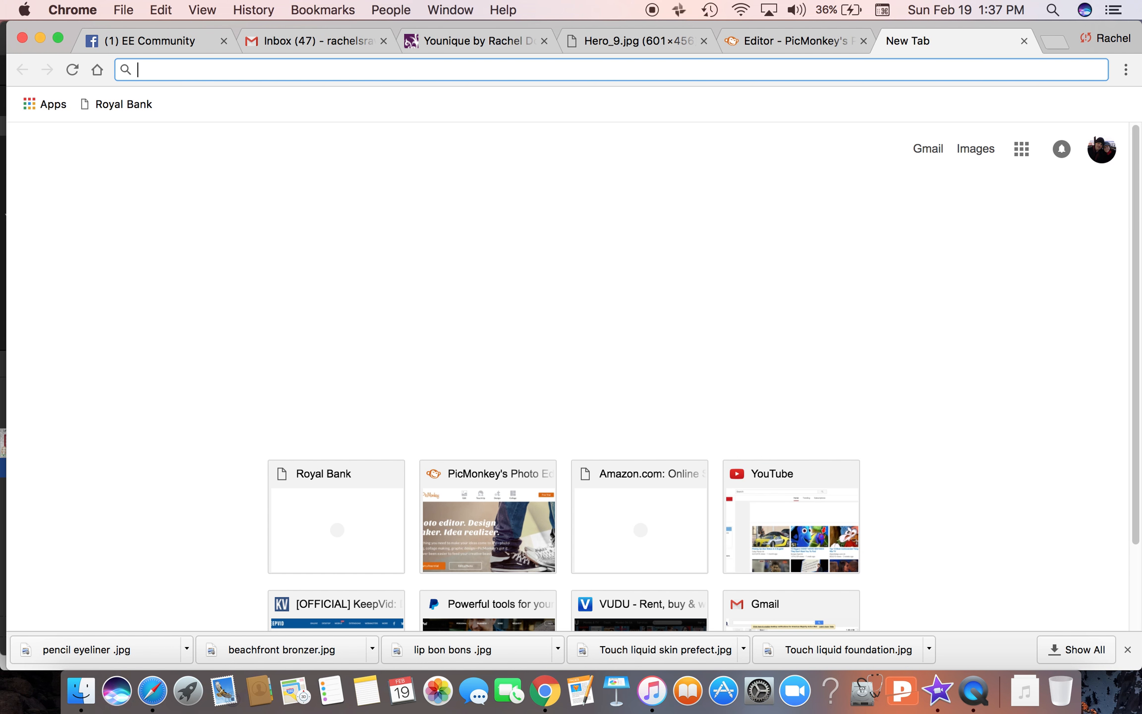
Step: Search Google for "younique 3d fiber lash mascara" and show the image results
text(younique 3d)
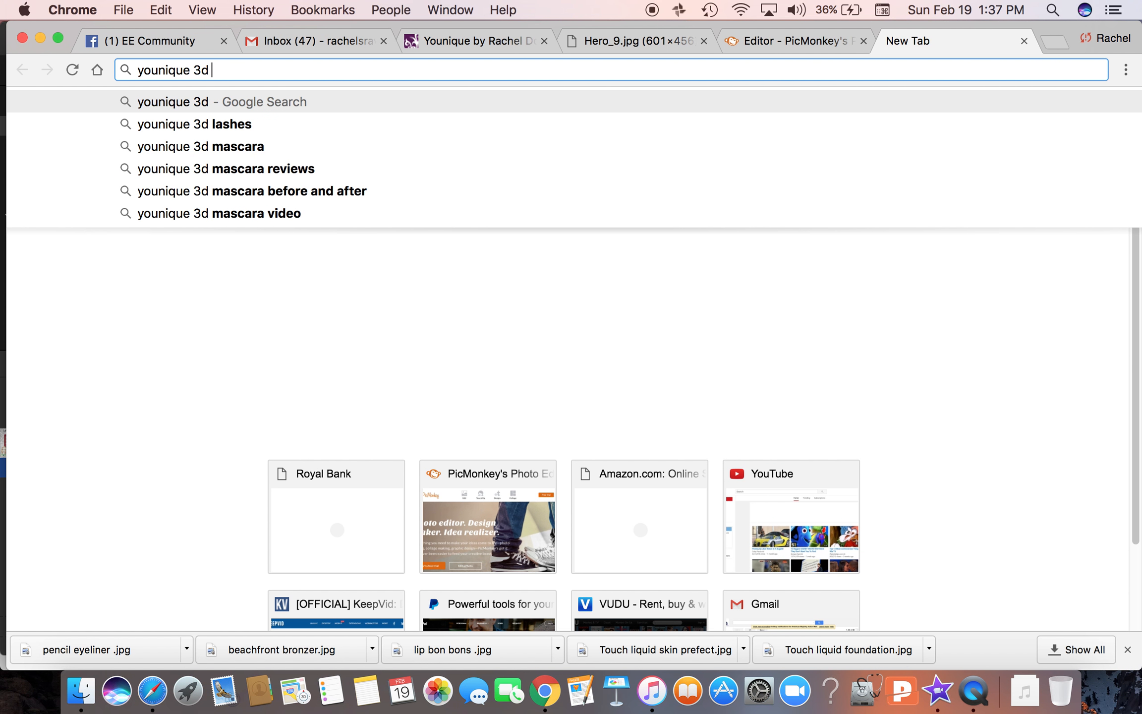
text( fiber)
key(Return)
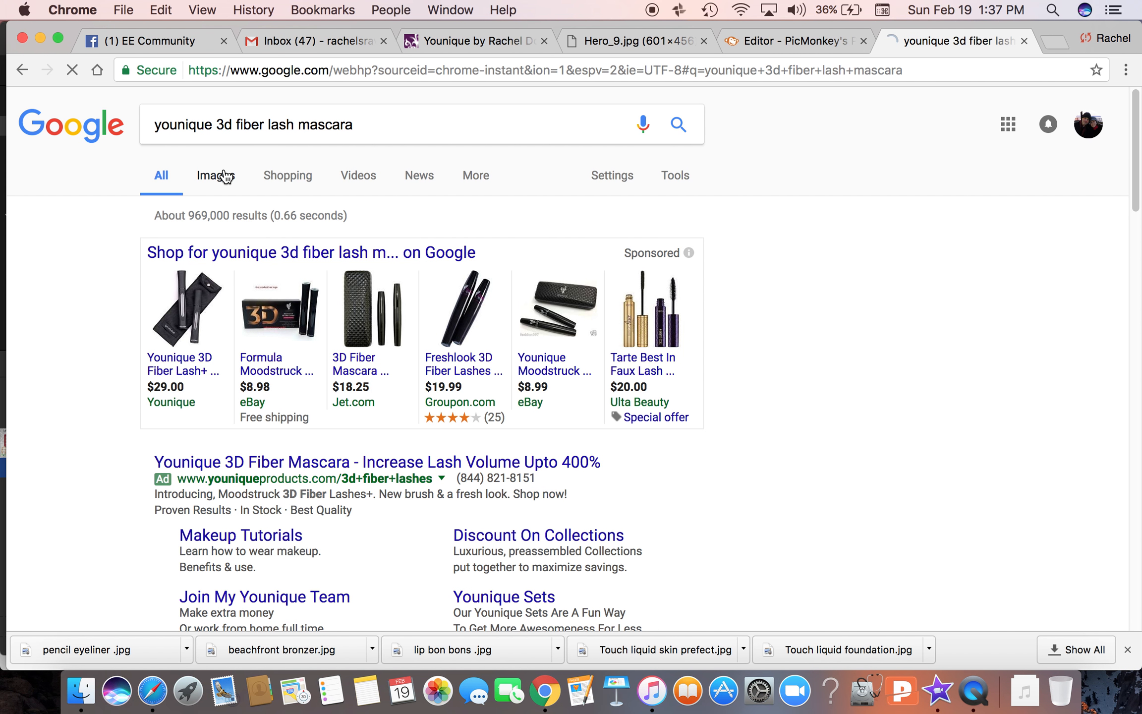
click(224, 176)
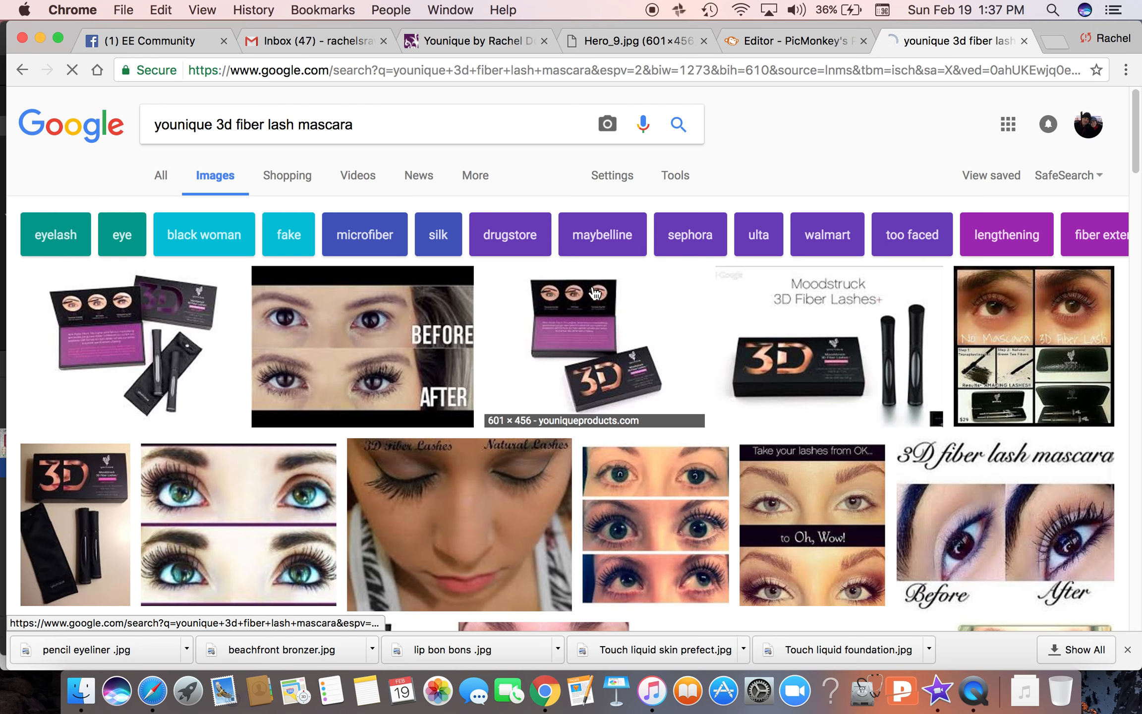
Step: Find the image of two mascara tubes lying on a black Younique pouch and open its larger preview
scroll(658, 503, down, 5)
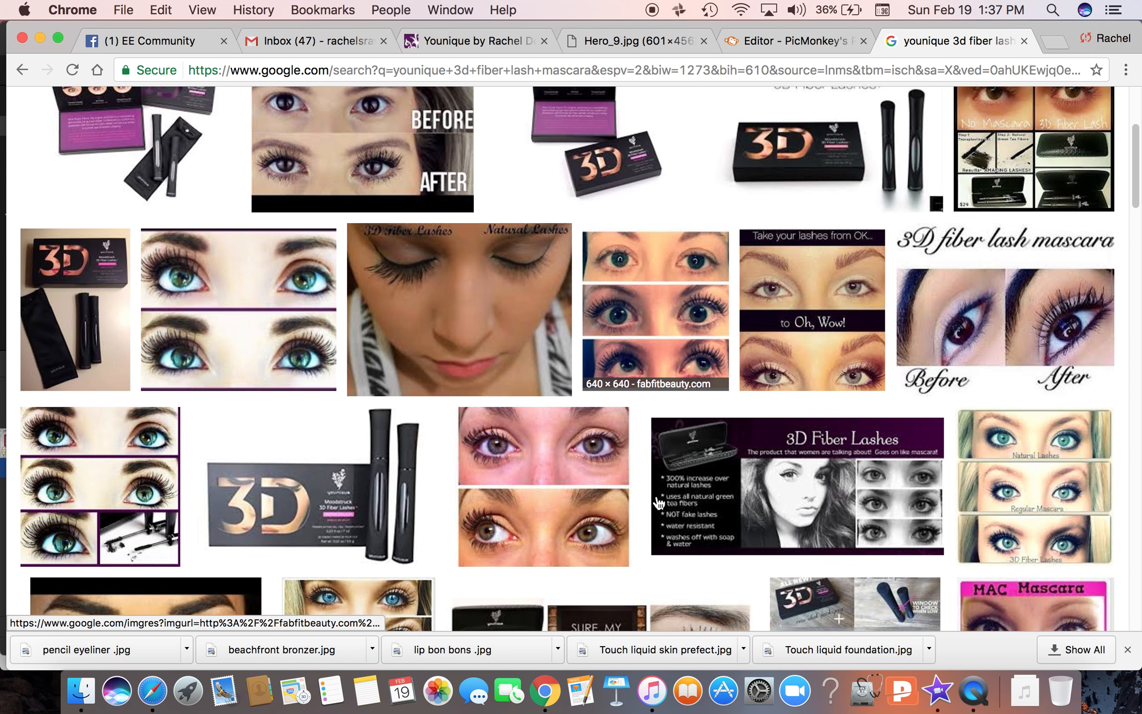
scroll(659, 503, down, 8)
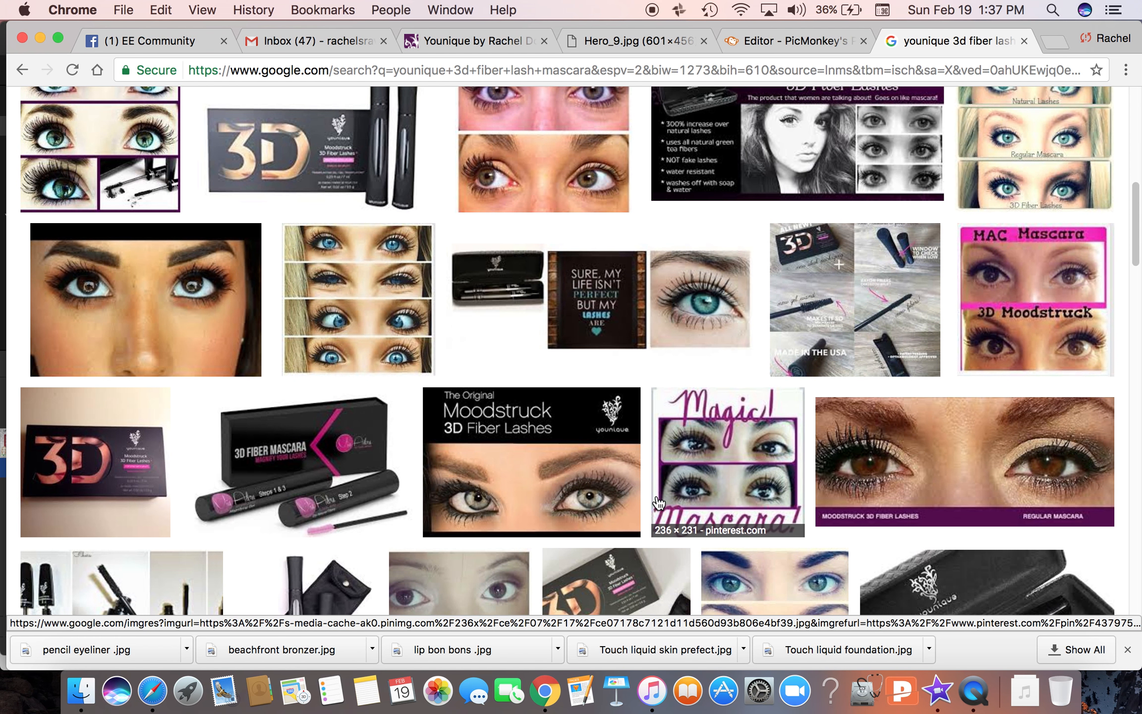
scroll(658, 503, down, 4)
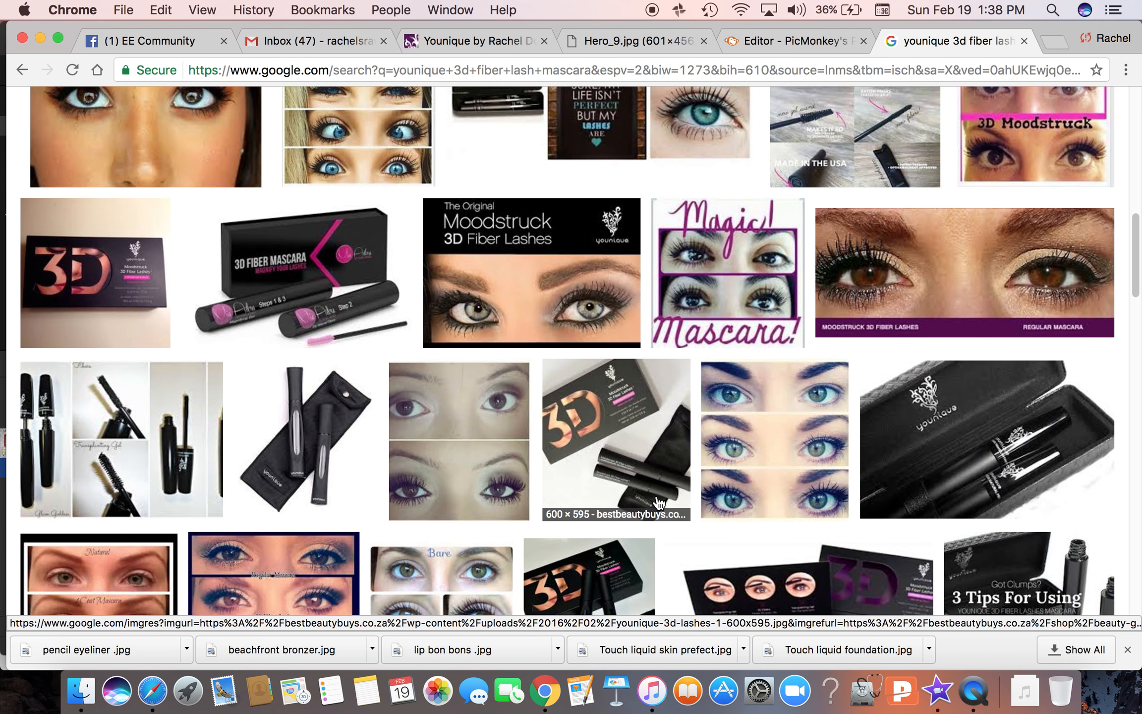
scroll(658, 502, down, 3)
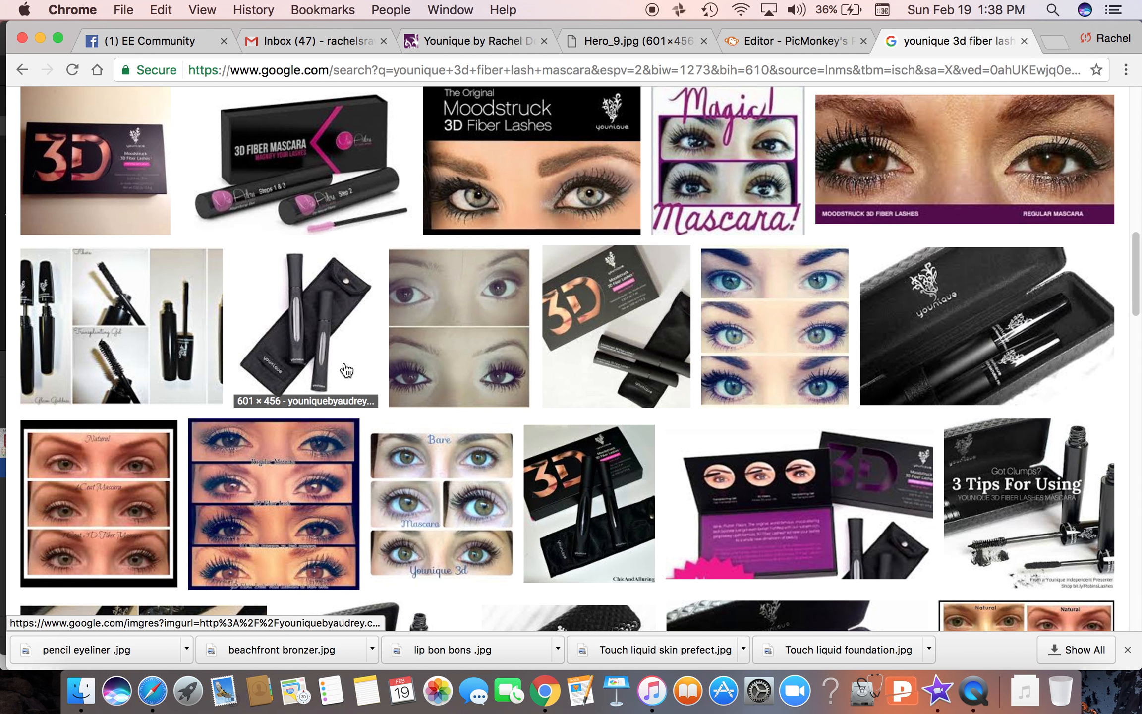
click(346, 369)
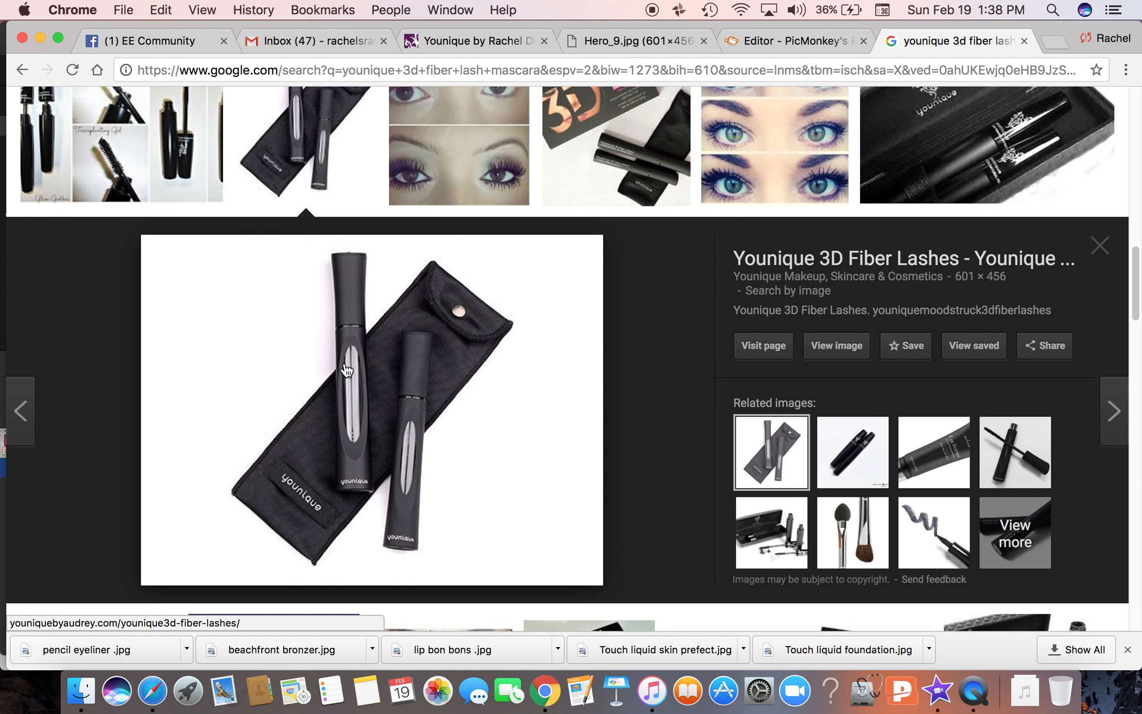
Step: Save the link of the previewed mascara image to the Desktop as "3d fiber lashes plus" in HTML text format
right_click(505, 371)
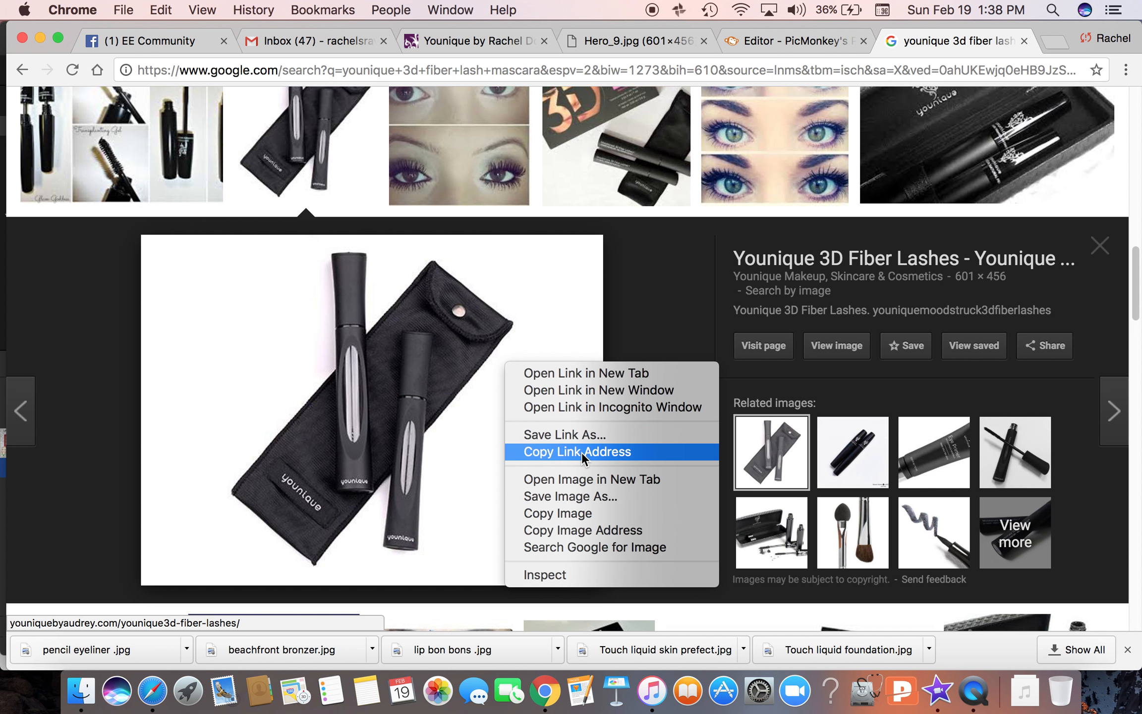
click(526, 437)
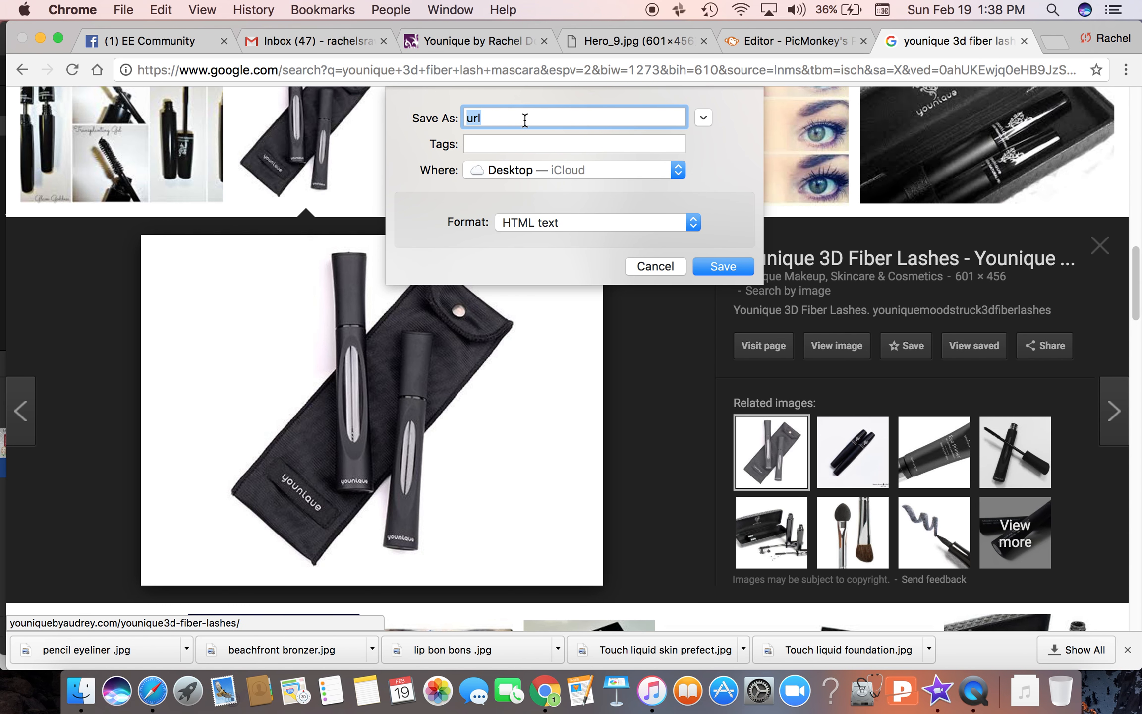
text(3)
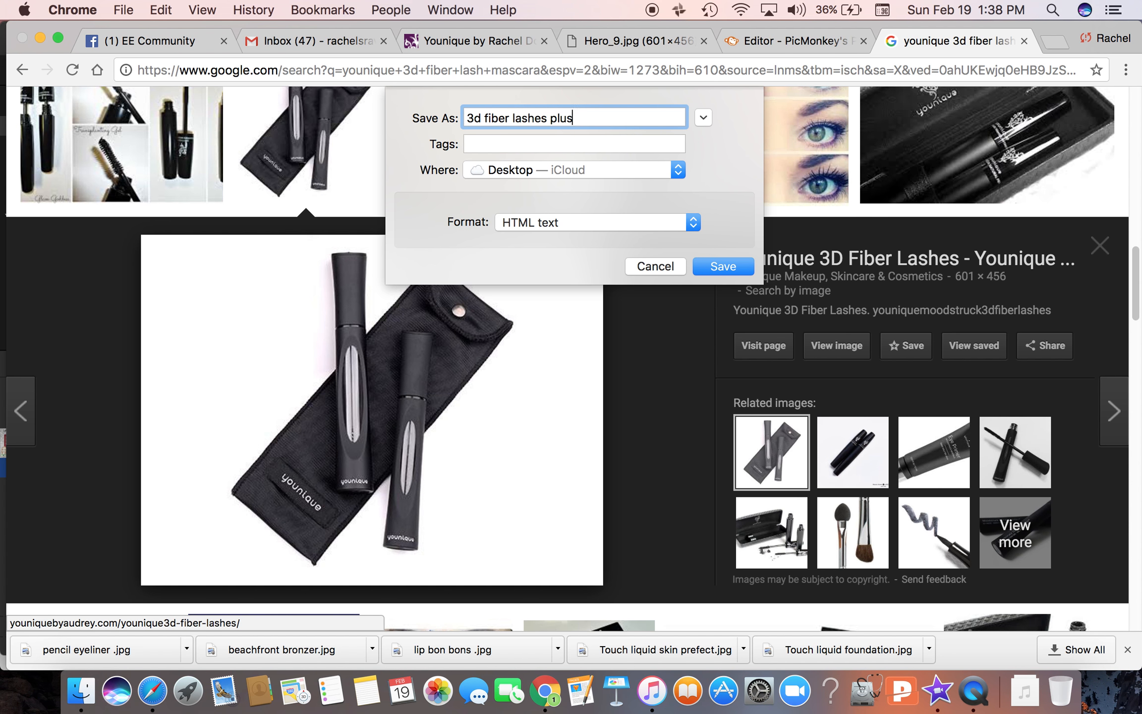
text(d fiber lashes plus)
key(Return)
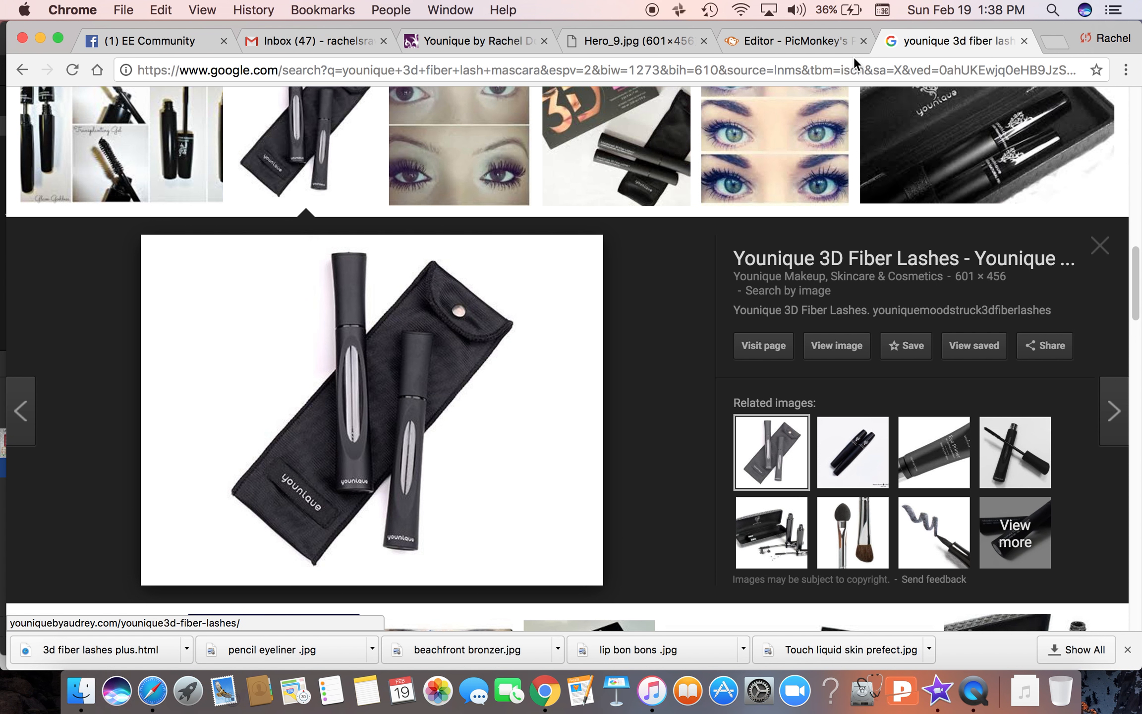
click(772, 40)
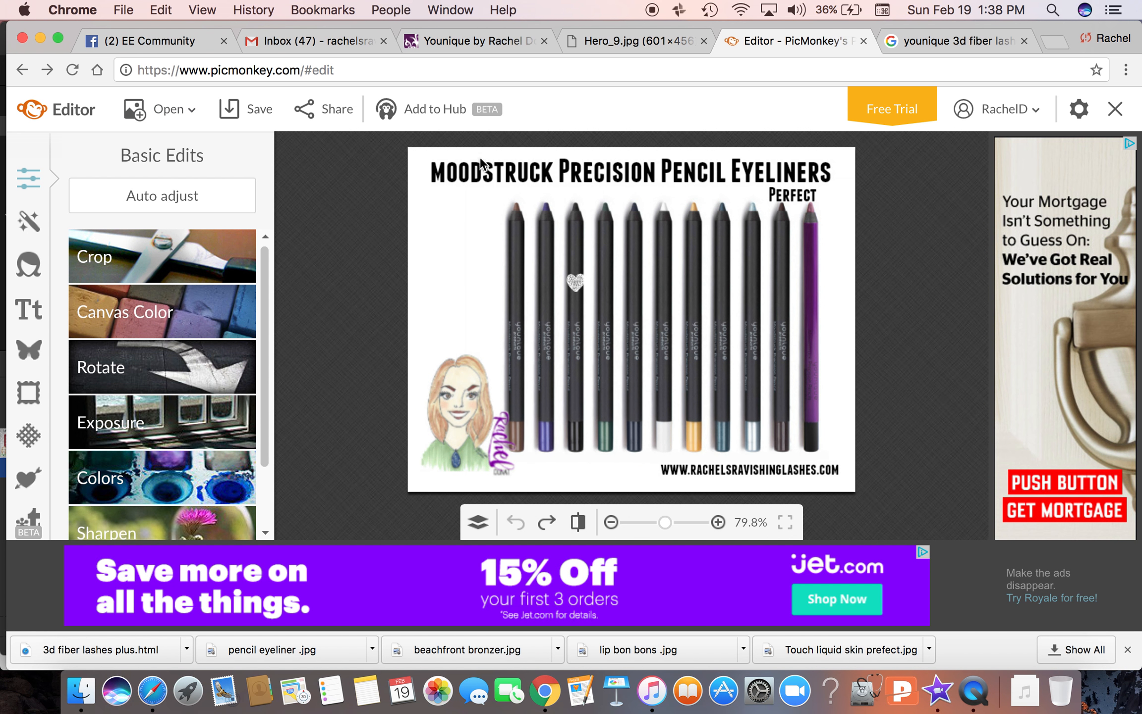
click(467, 60)
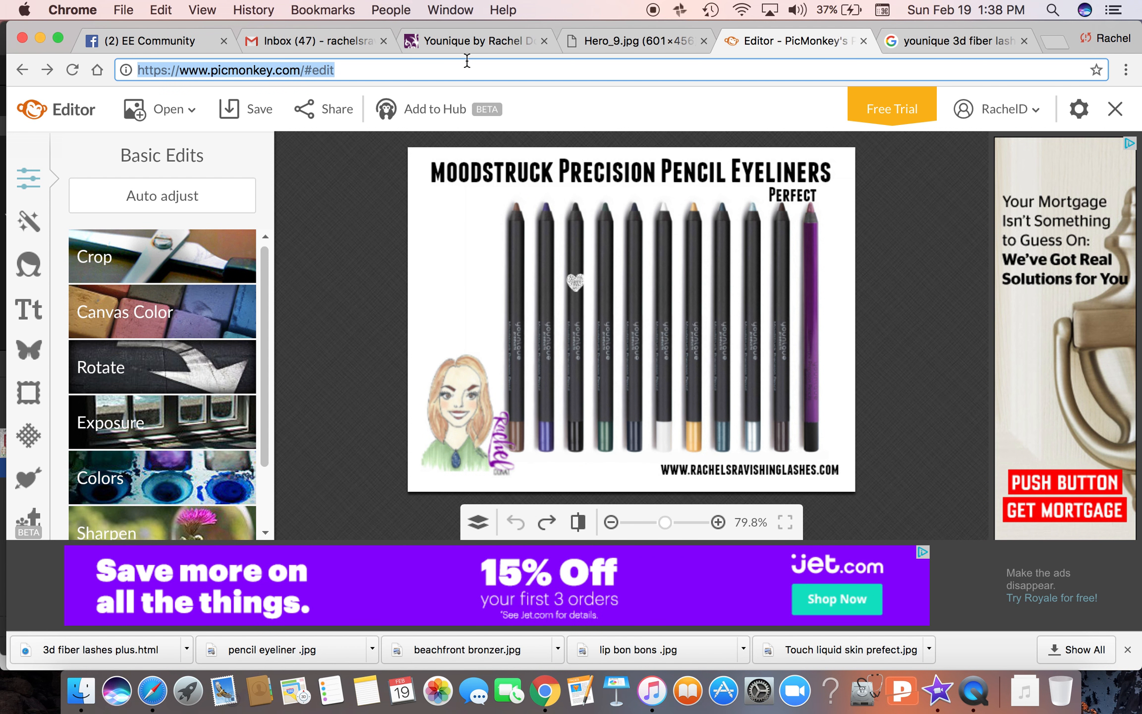
text(ww)
text(w.pic)
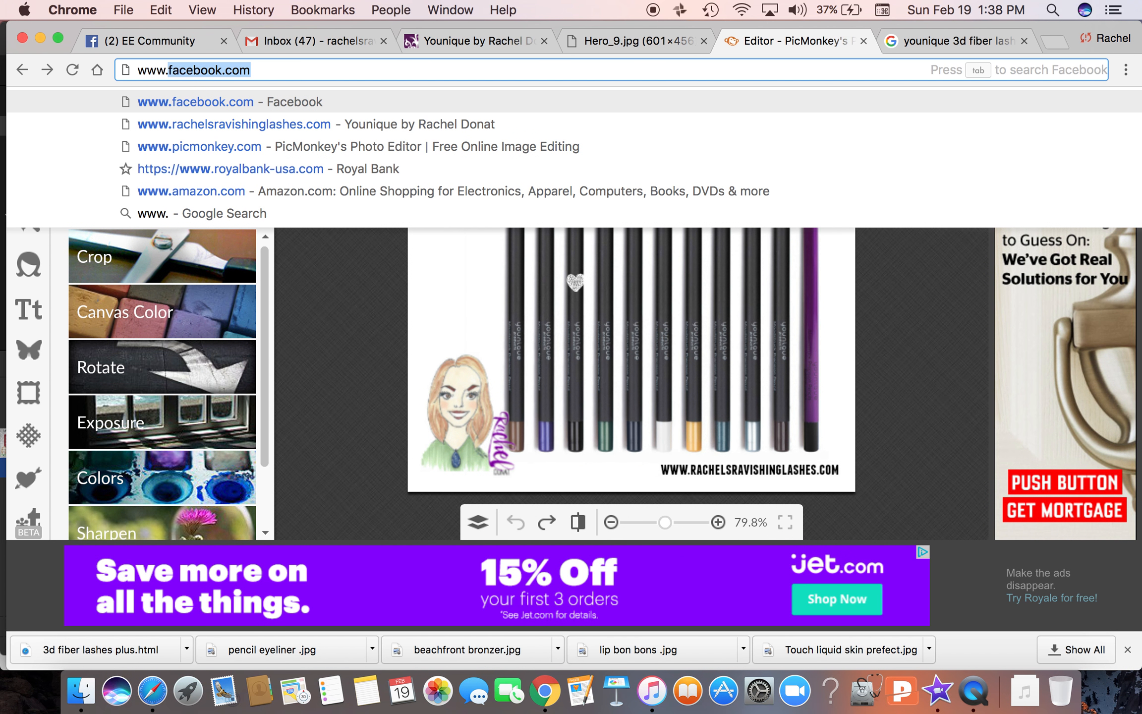
key(Return)
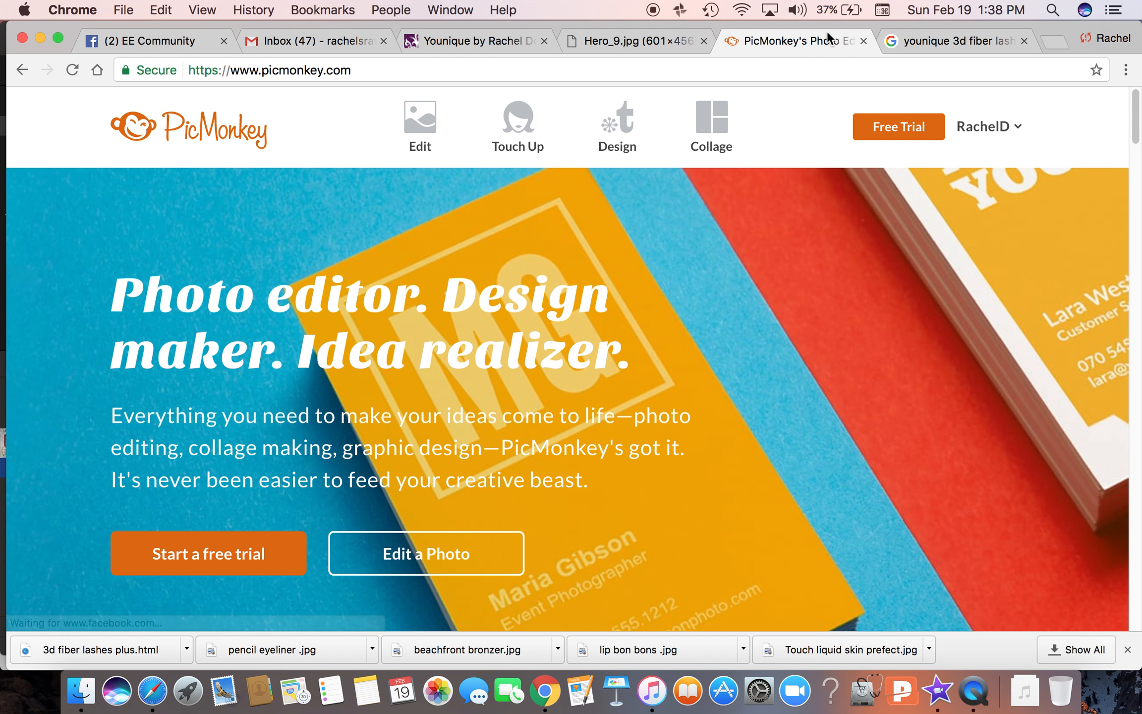
mouse_move(413, 124)
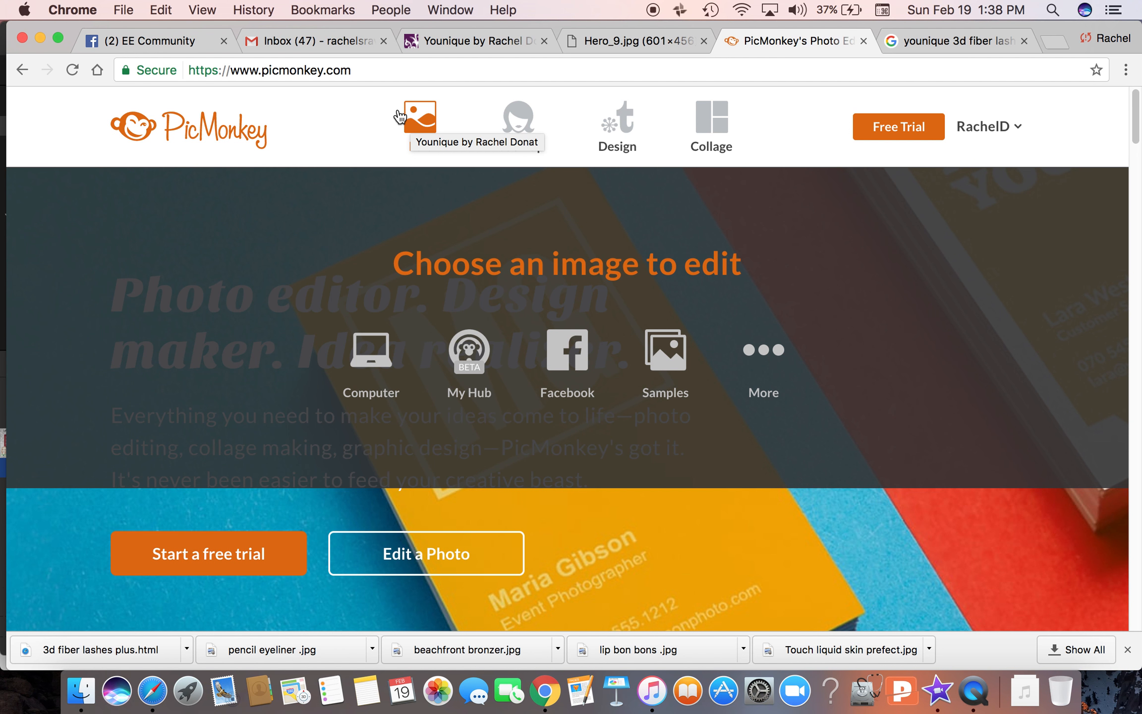
click(420, 129)
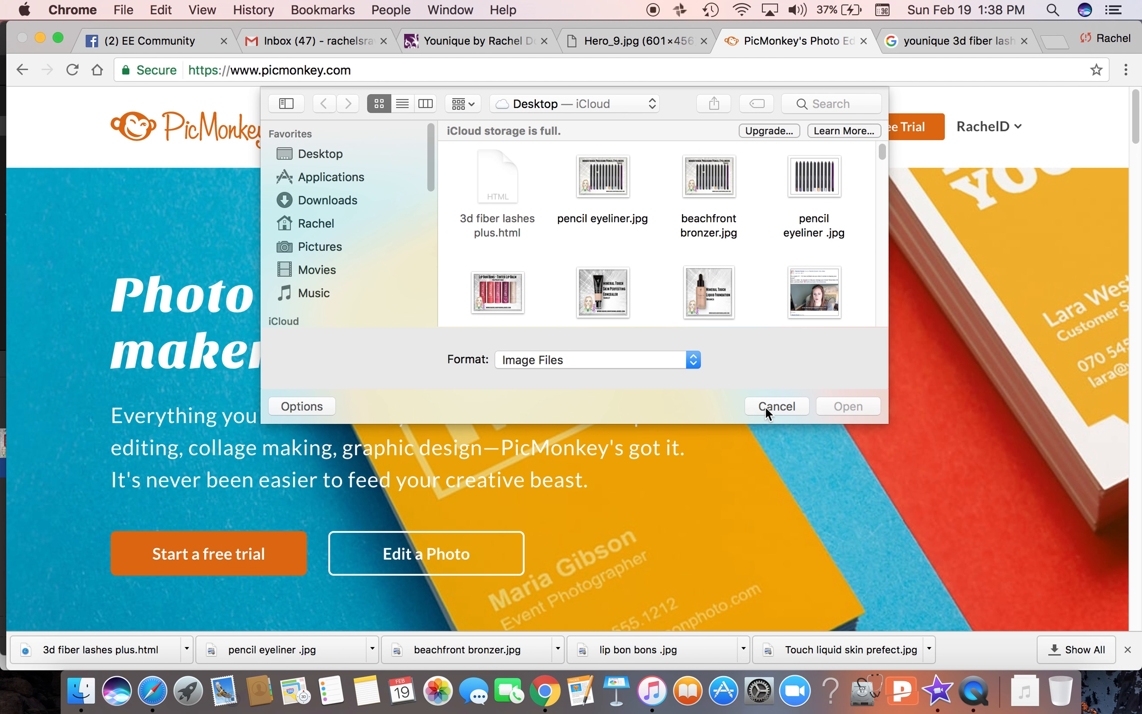
click(766, 407)
mouse_move(631, 127)
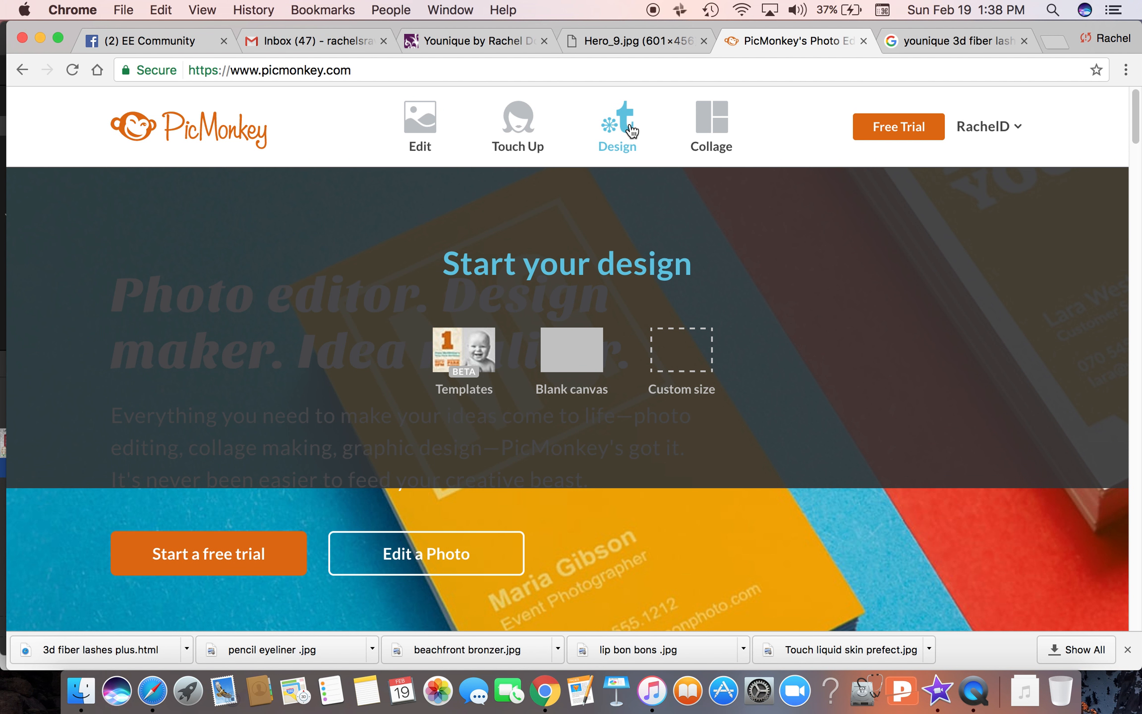
mouse_move(716, 142)
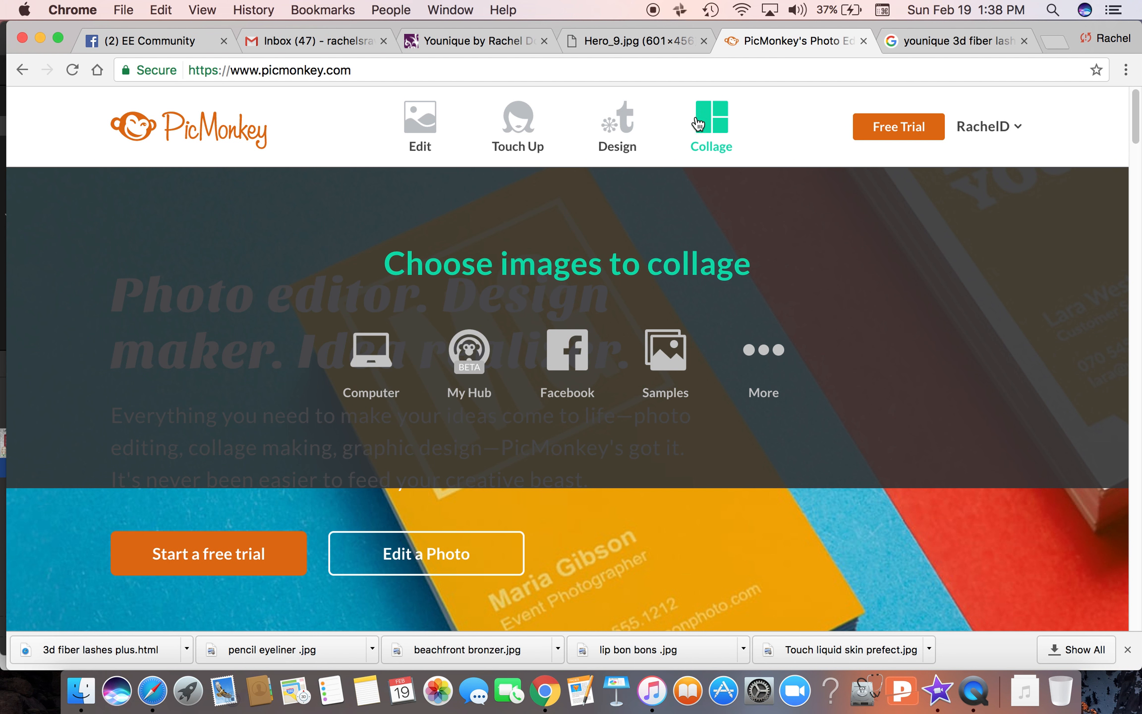
mouse_move(416, 146)
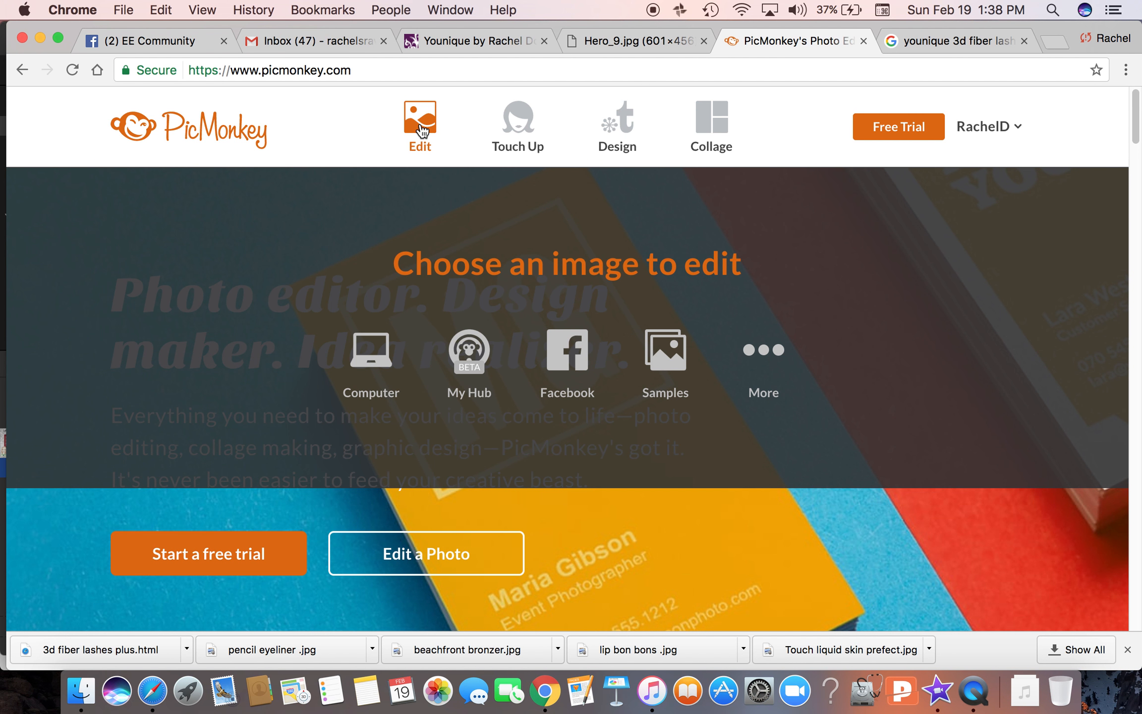
click(420, 124)
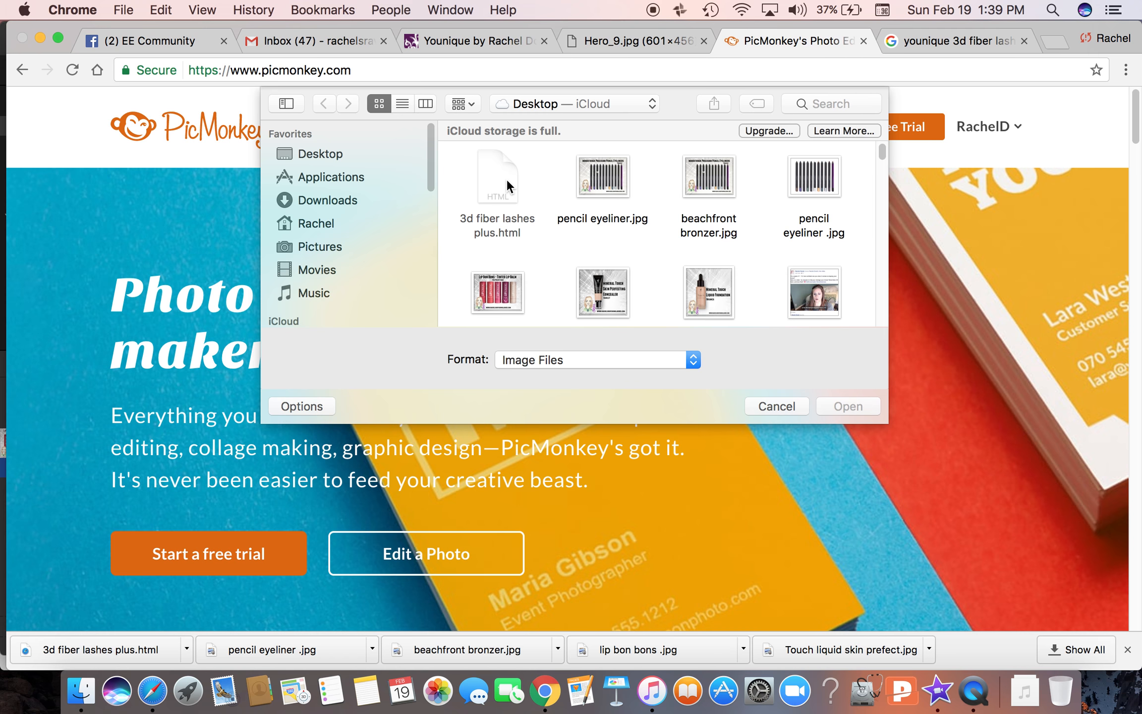
click(783, 407)
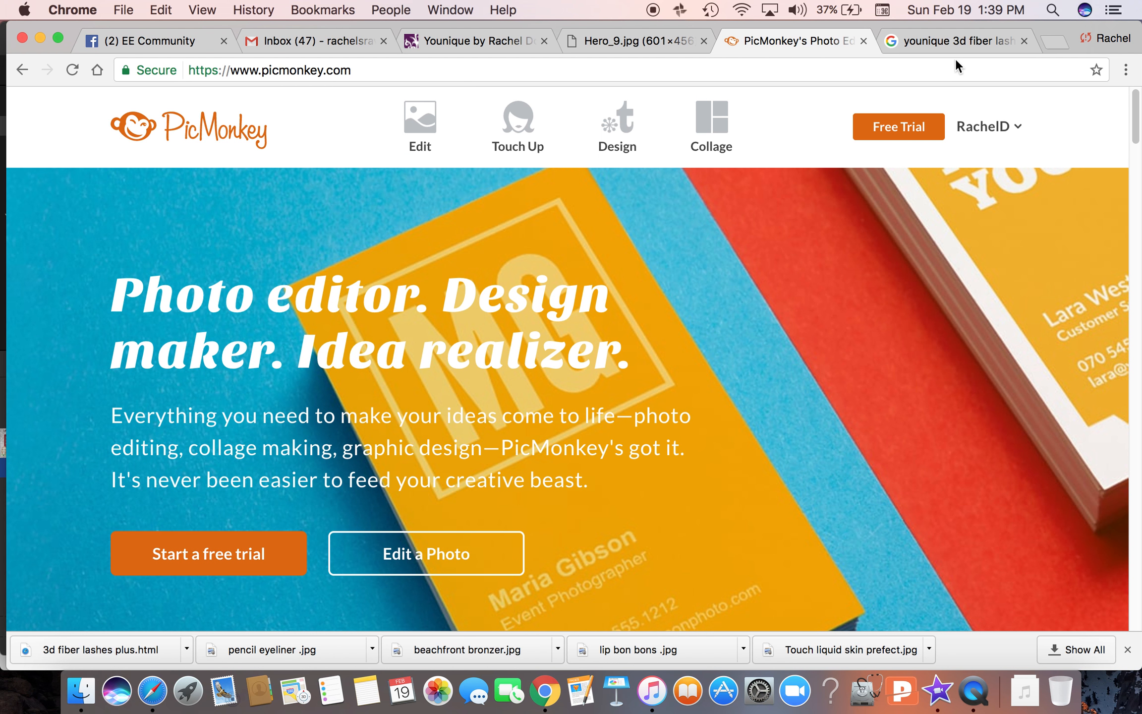
Step: Return to the Google image results and save the previewed mascara picture to the Desktop as JPEG image "youniquemoodstruck3dfiberlashes"
click(954, 39)
right_click(473, 329)
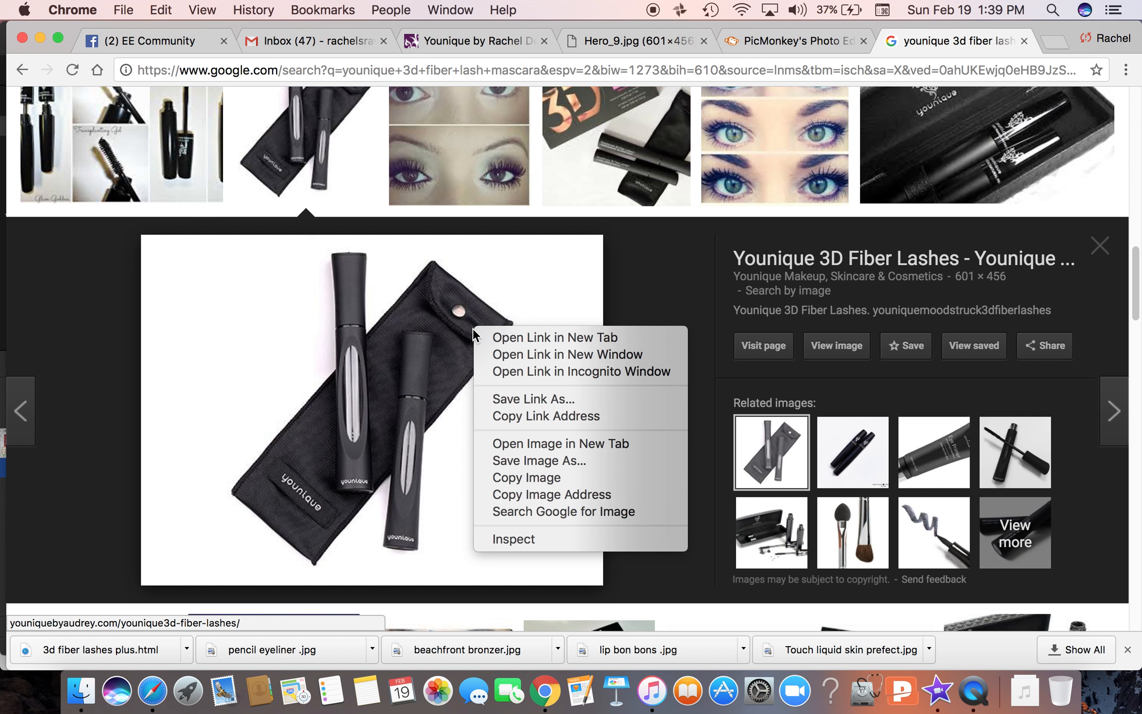
click(511, 464)
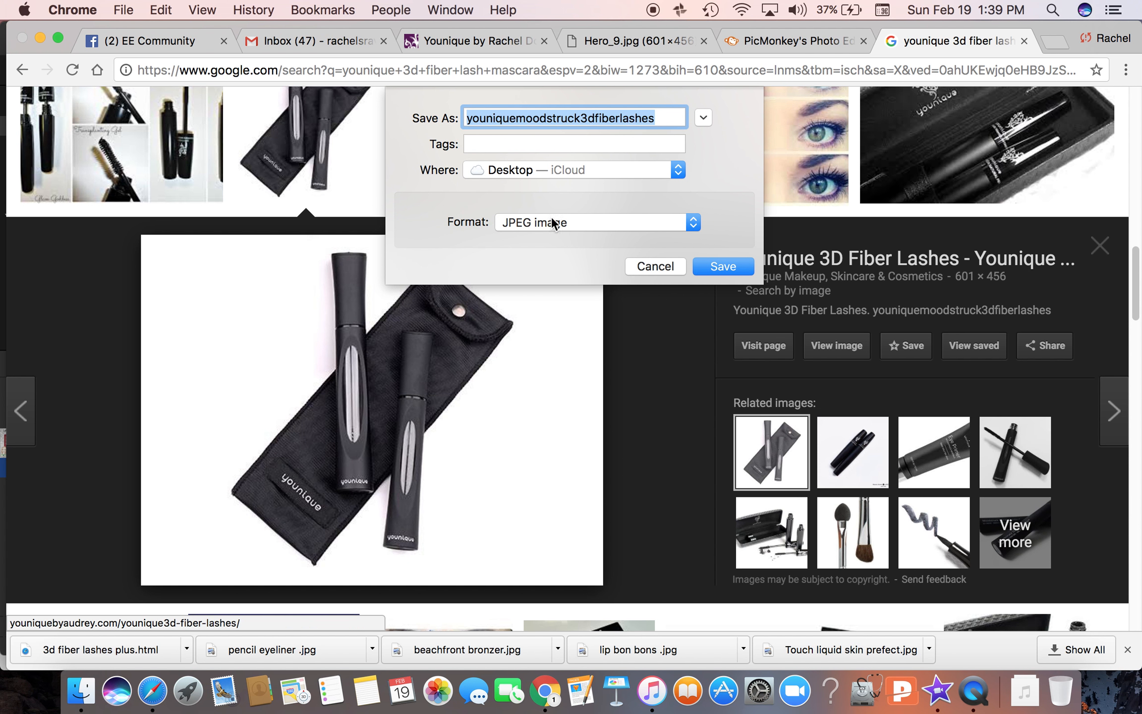
click(724, 267)
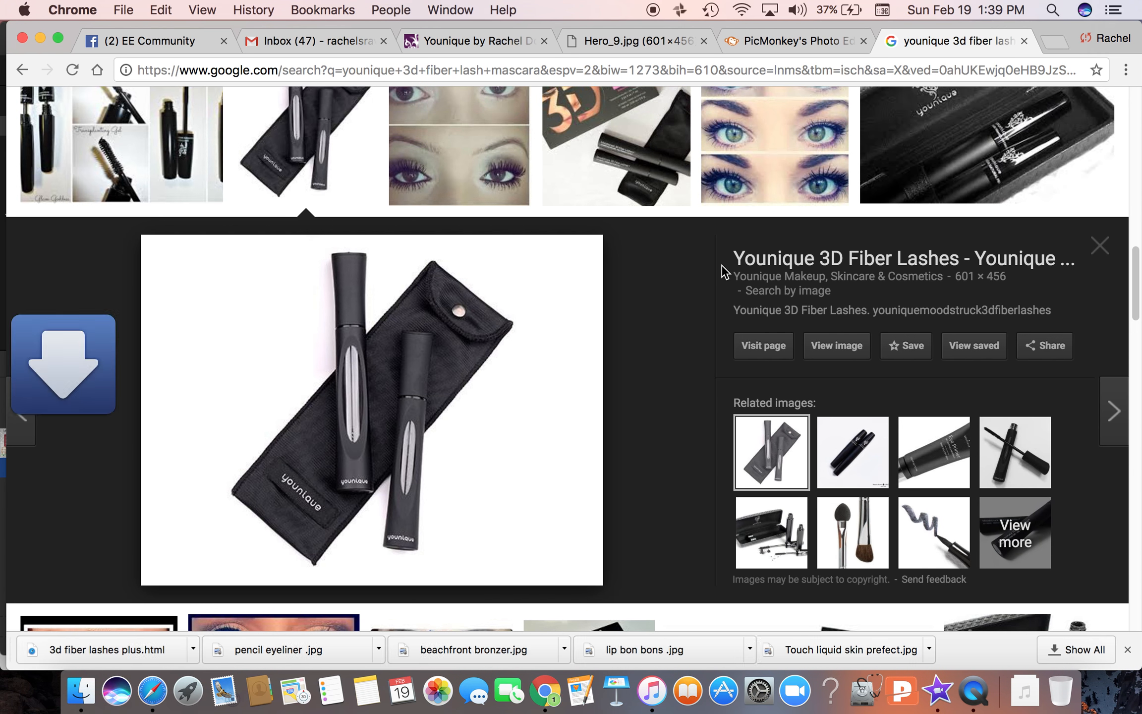
Step: Open the Desktop file youniquemoodstruck3dfiberlashes.jpg for editing in PicMonkey
click(780, 42)
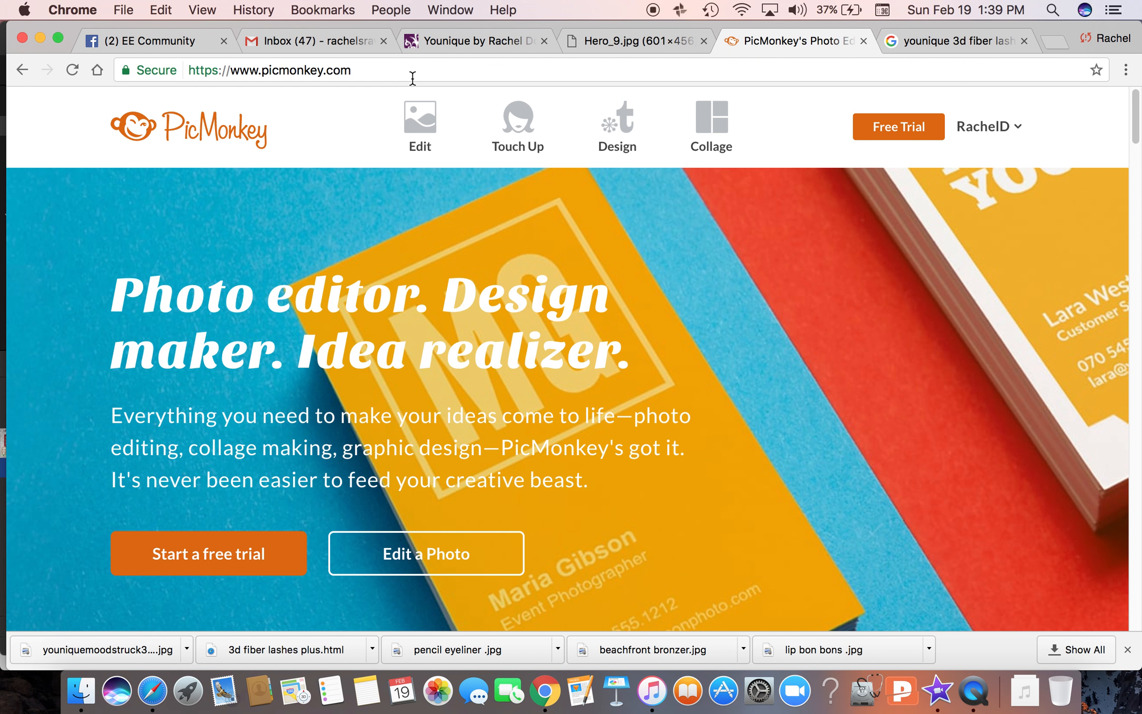
click(411, 119)
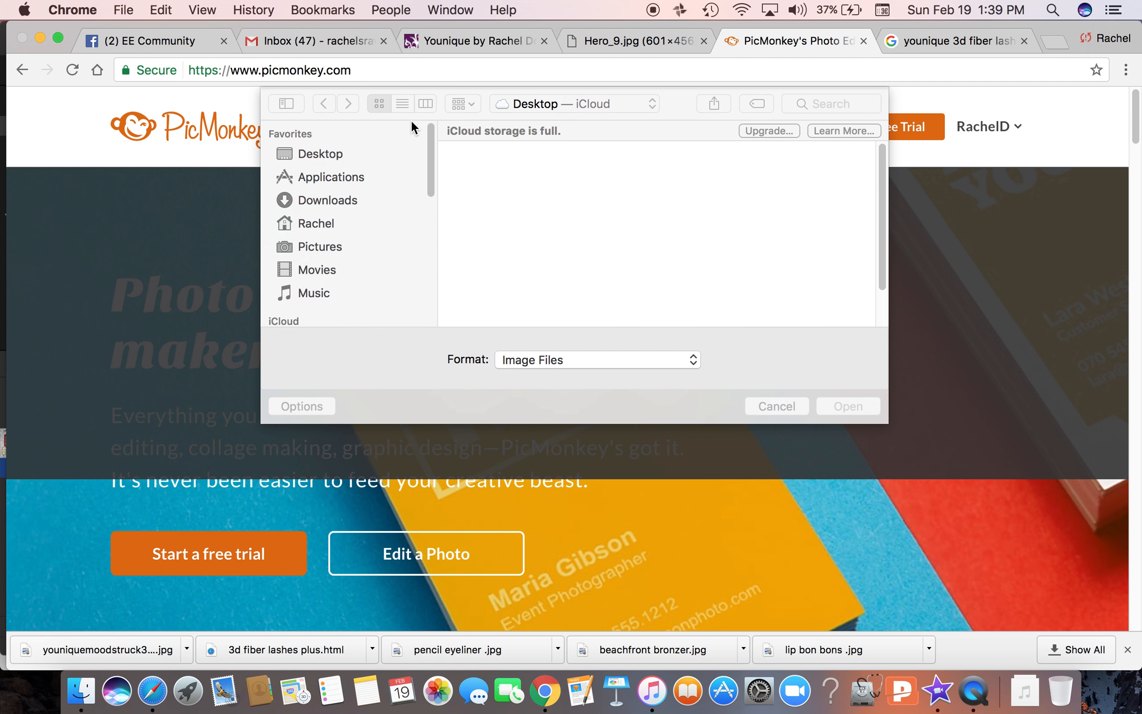
click(489, 184)
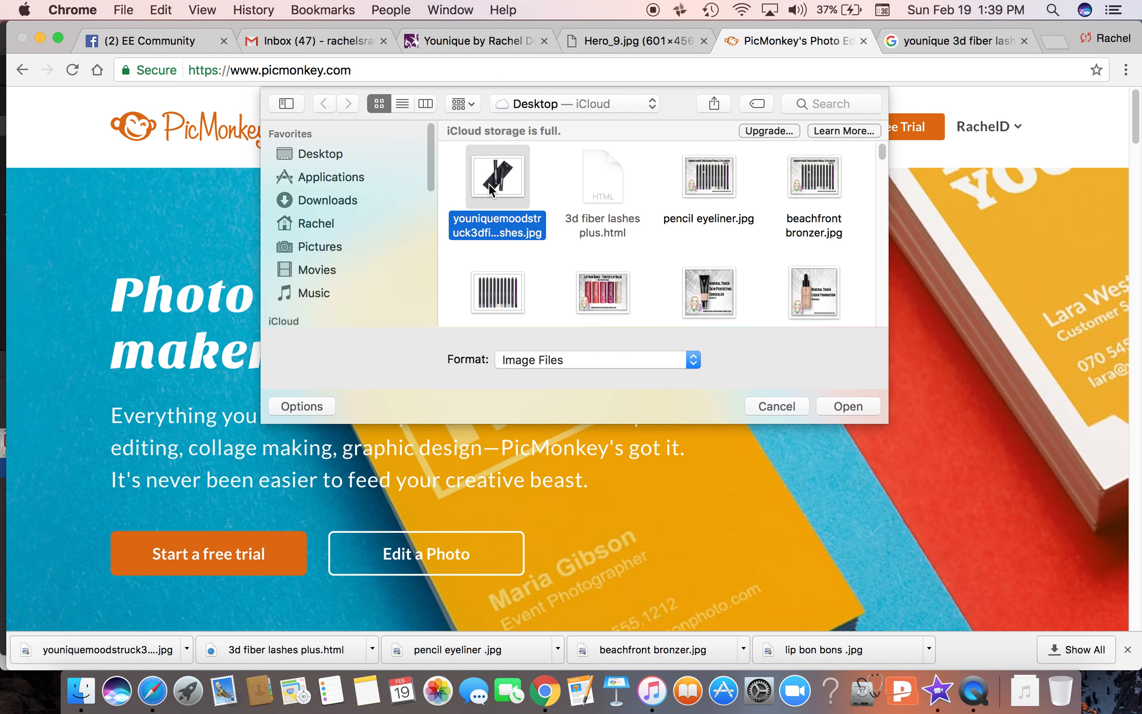
click(837, 405)
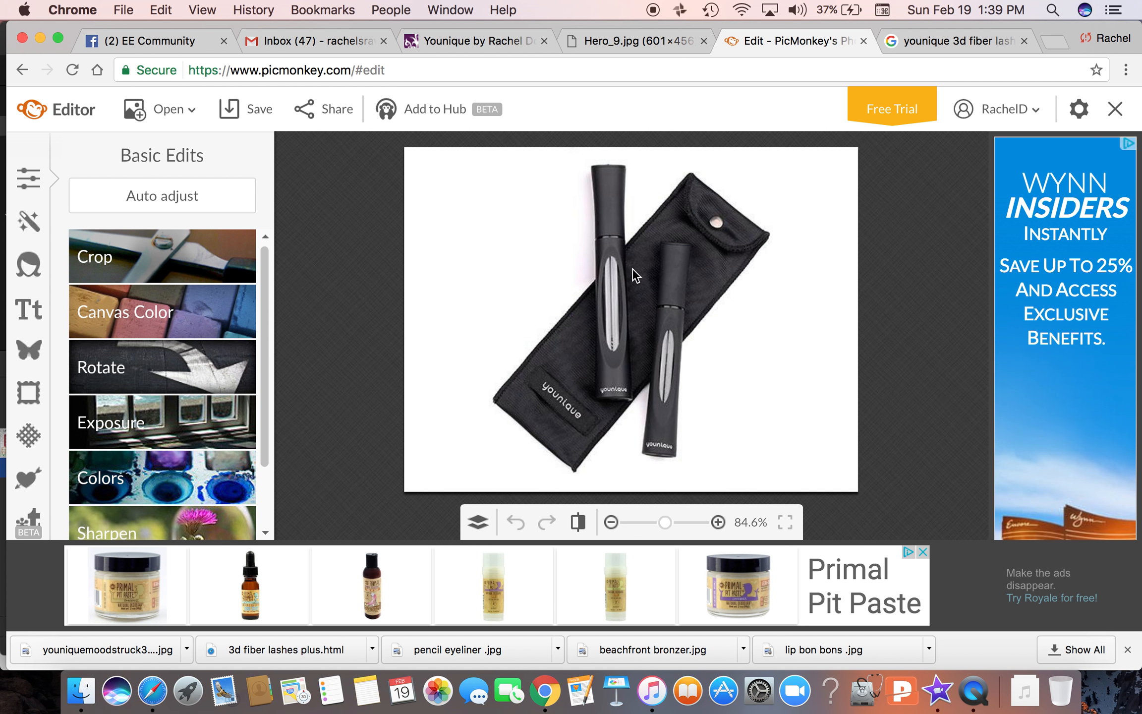
Step: Turn on the transparent canvas option under Canvas Color and apply it to the image
click(226, 248)
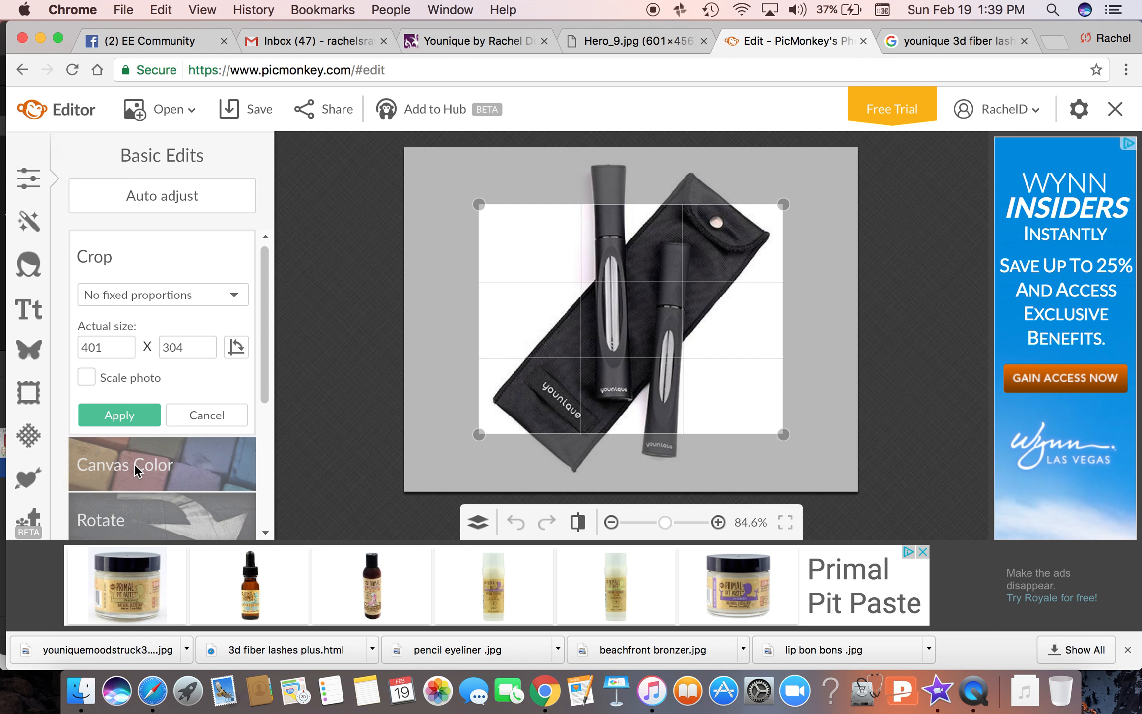
click(205, 419)
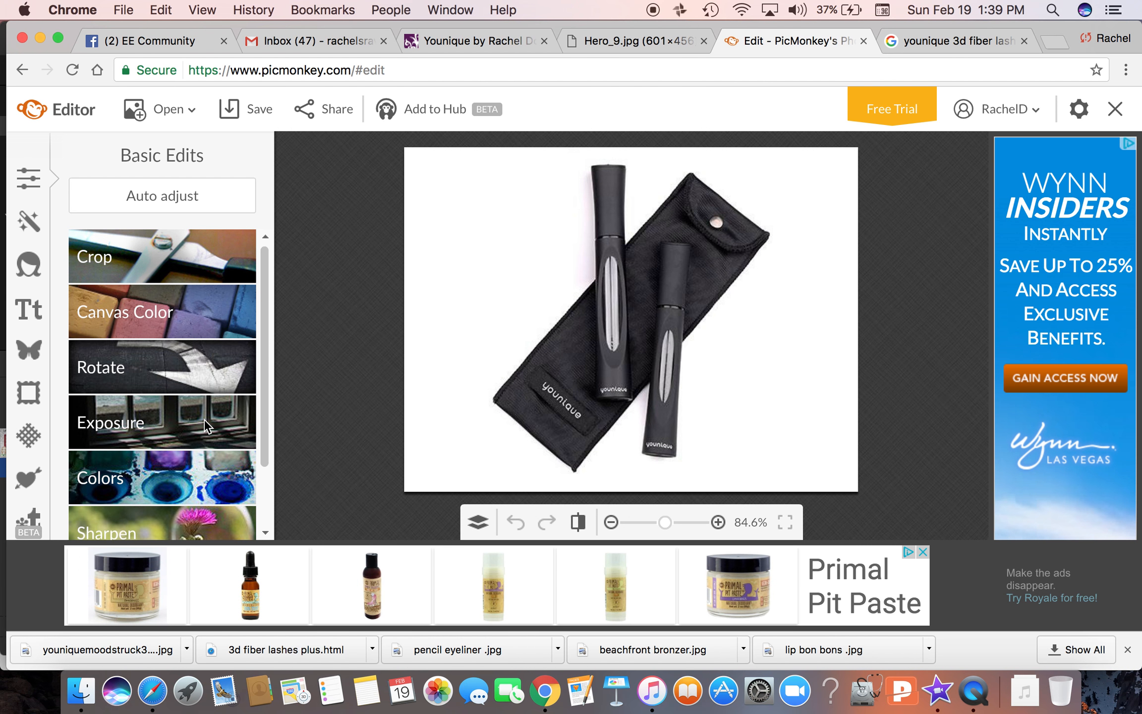
click(185, 303)
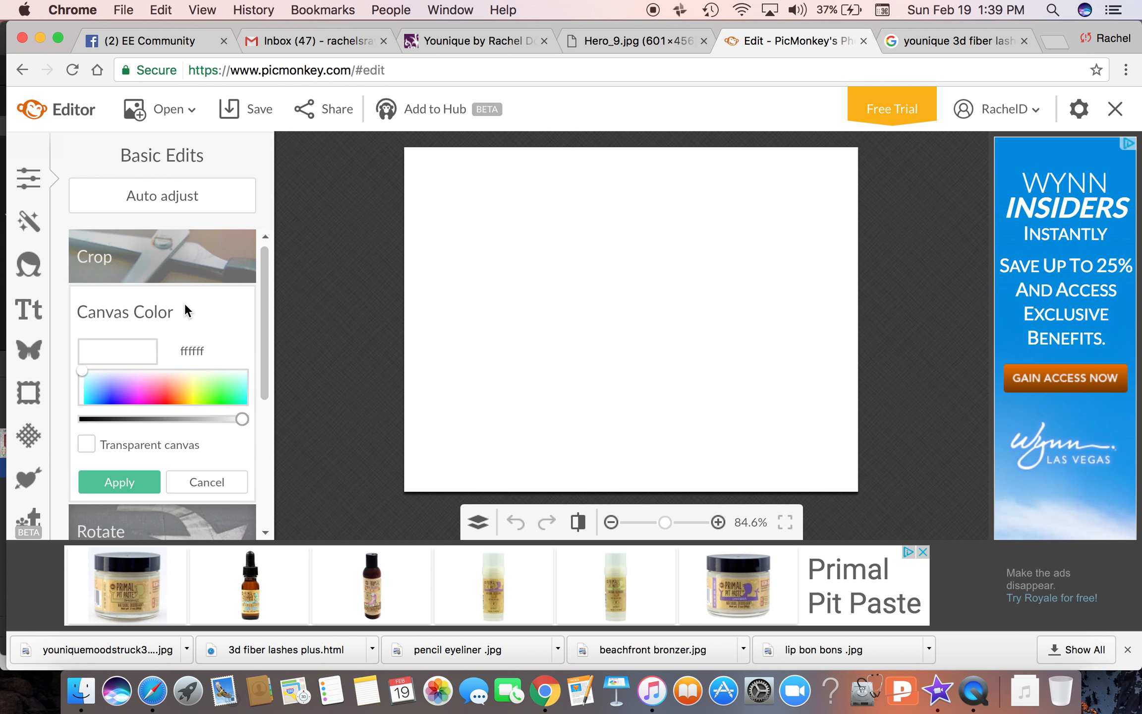
click(86, 444)
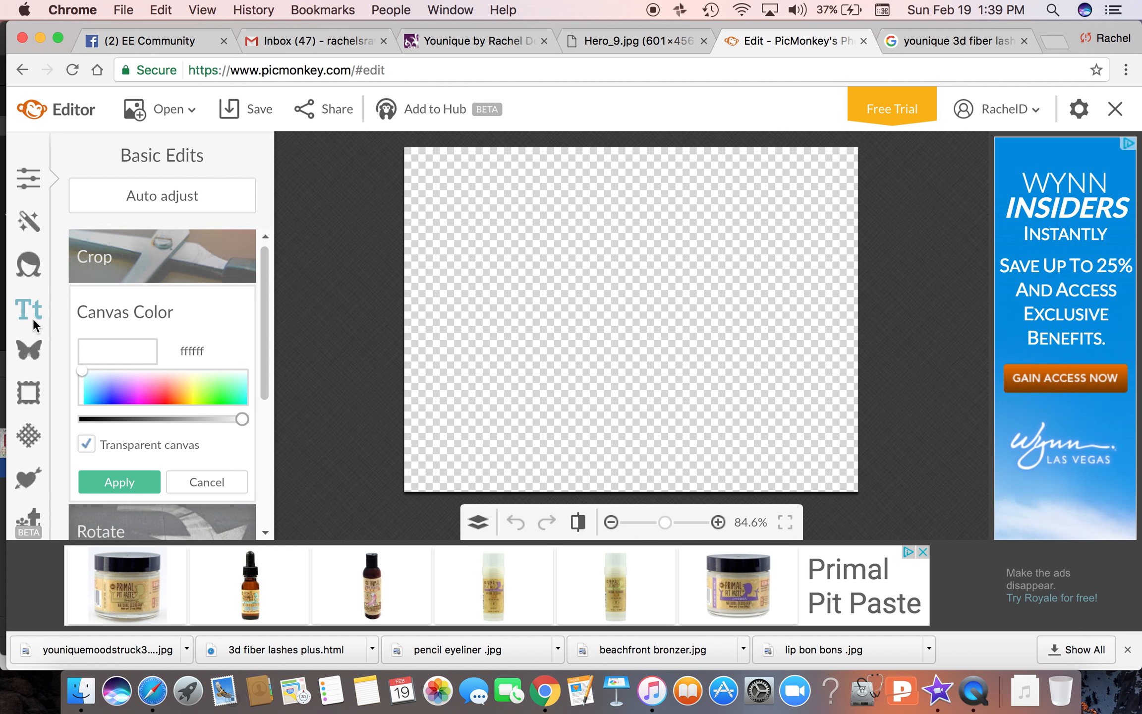
click(33, 347)
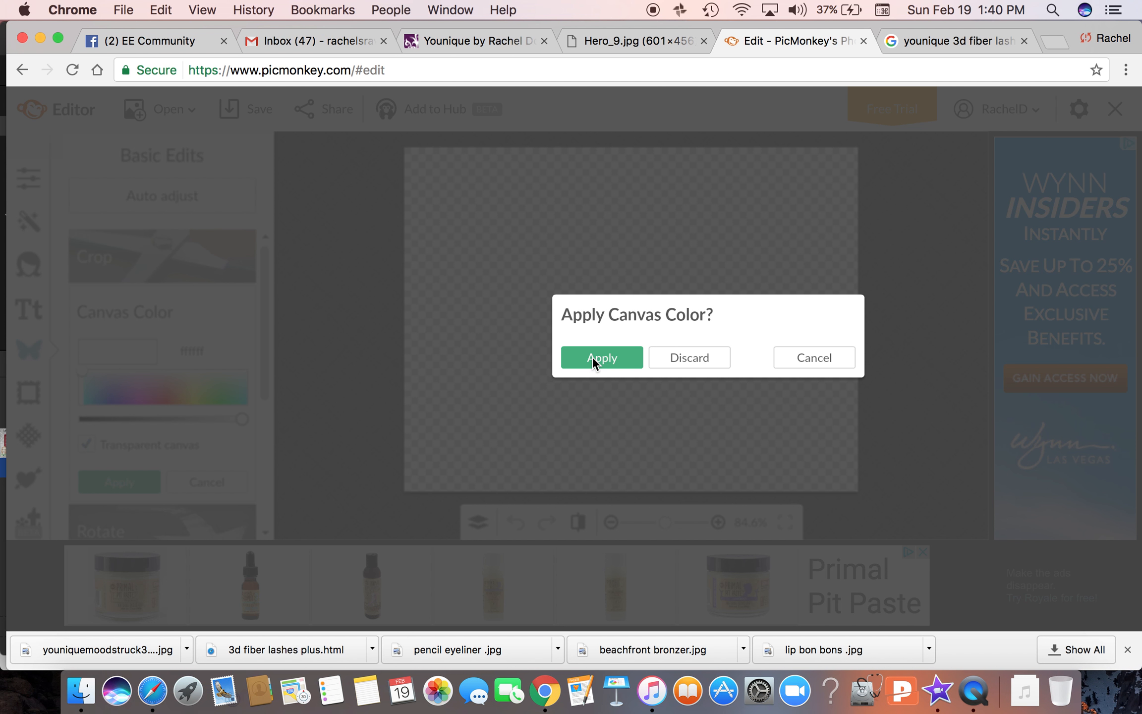
click(606, 358)
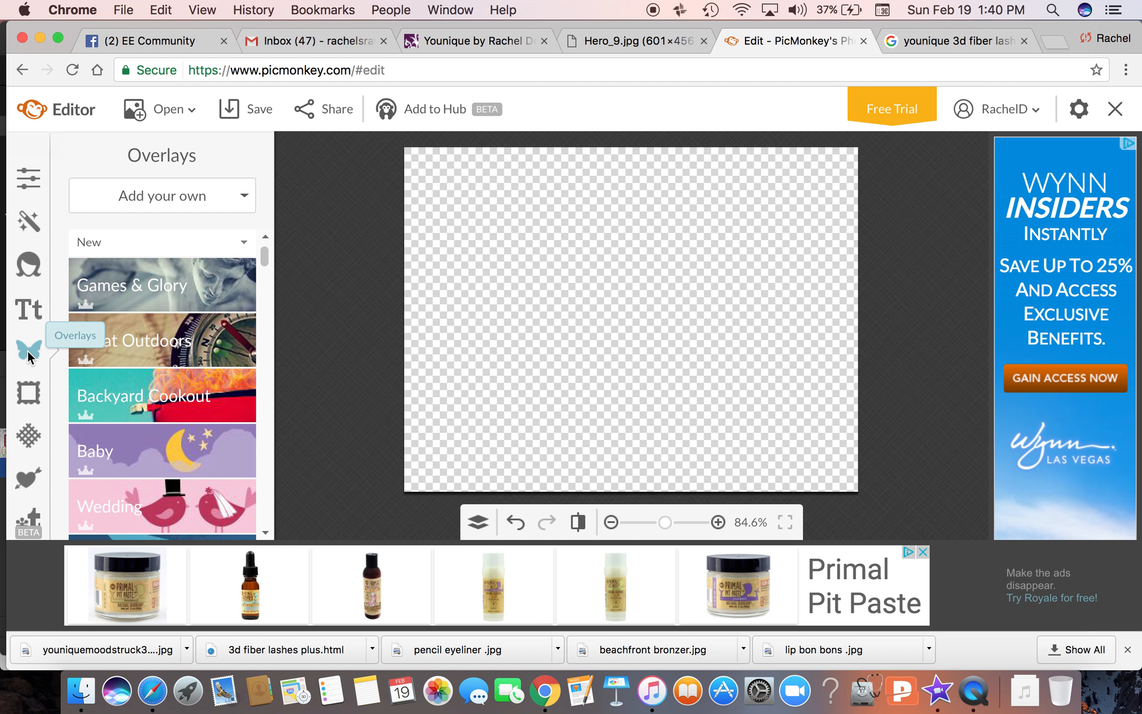
Step: Add youniquemoodstruck3dfiberlashes.jpg from the computer as an overlay on the transparent canvas
click(167, 195)
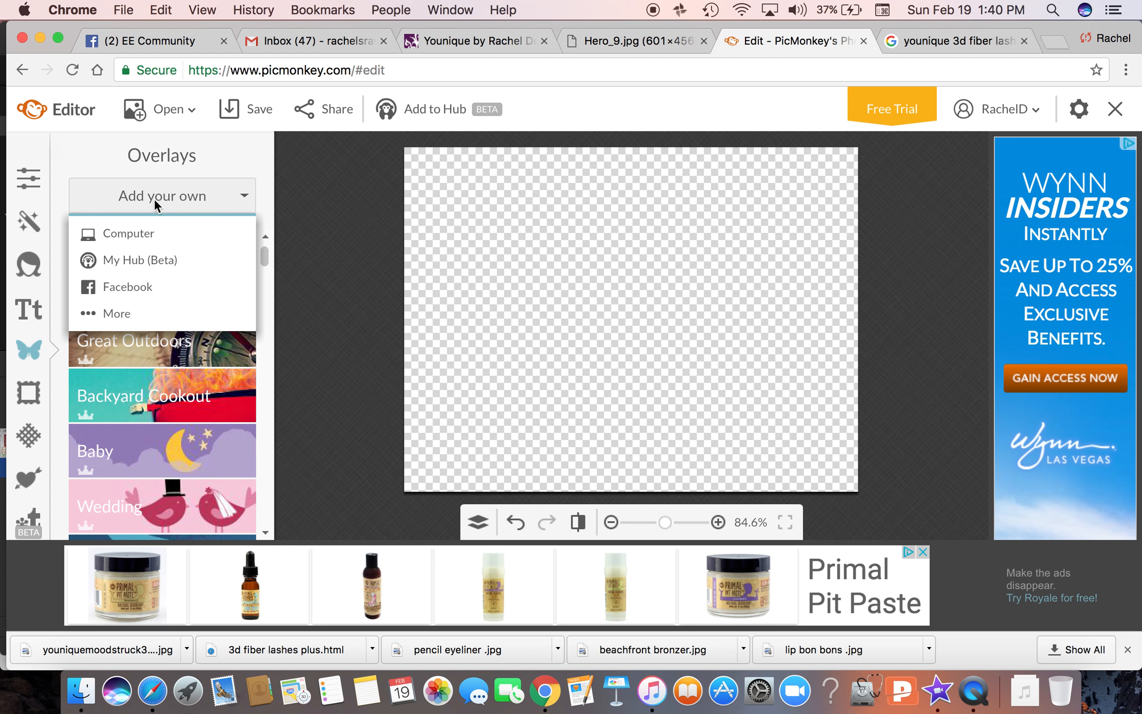
click(121, 233)
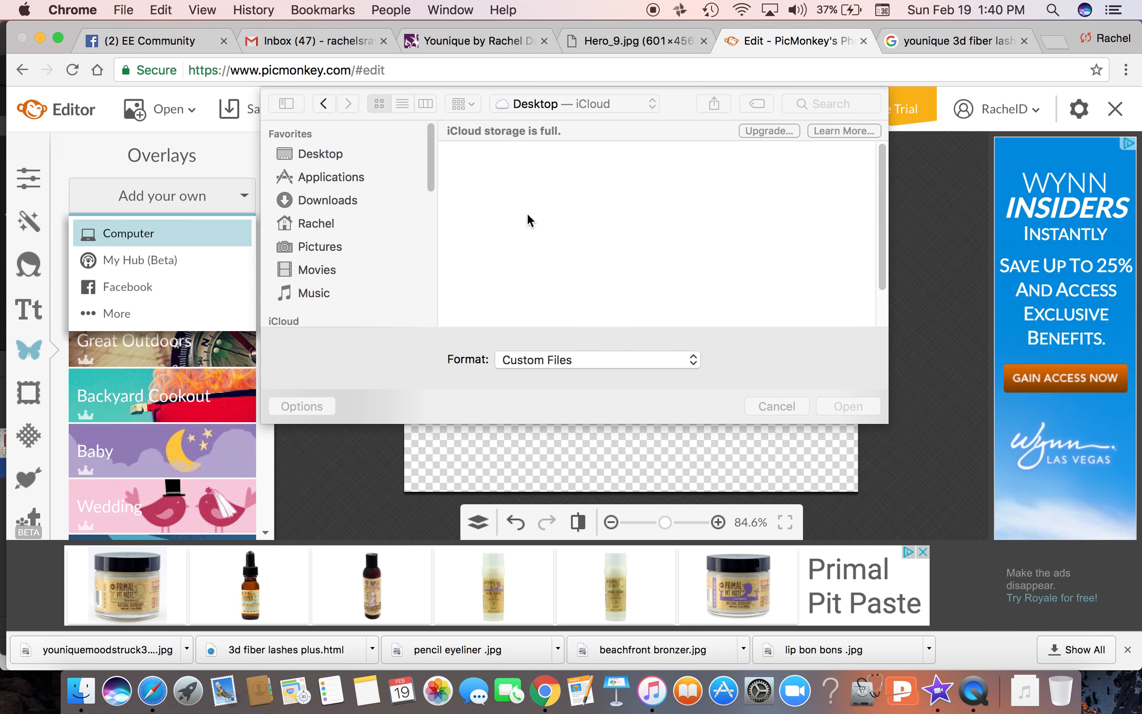
click(494, 195)
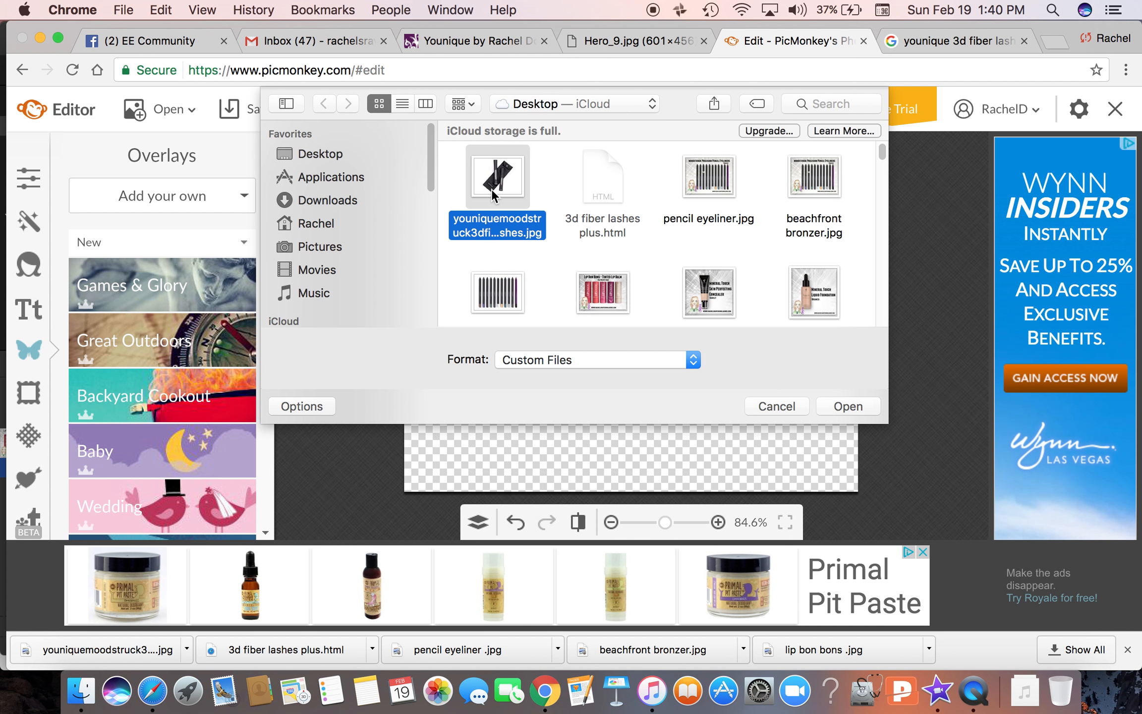
click(848, 410)
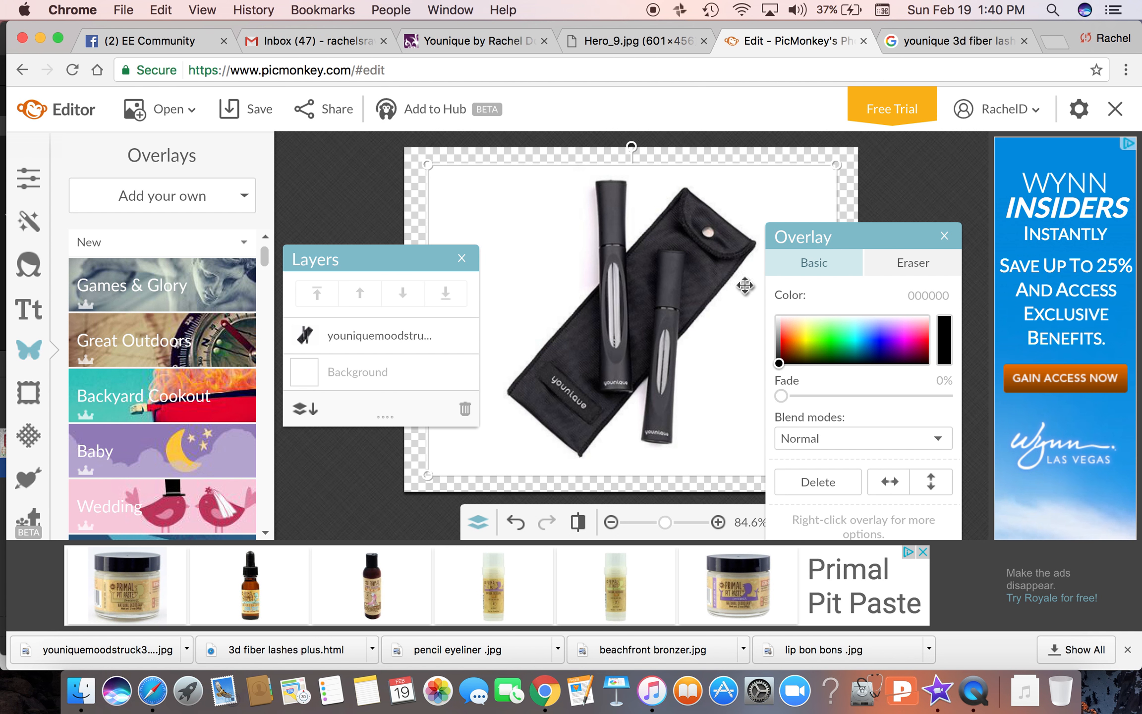
Step: Erase the overlay's white background along the left side of the upper mascara tube and the pouch's lower-left edge
click(913, 264)
mouse_move(590, 166)
mouse_down()
mouse_move(587, 239)
mouse_move(541, 322)
mouse_move(575, 296)
mouse_move(588, 255)
mouse_move(589, 276)
mouse_move(534, 326)
mouse_move(519, 353)
mouse_move(572, 291)
mouse_move(508, 372)
mouse_move(539, 342)
mouse_up()
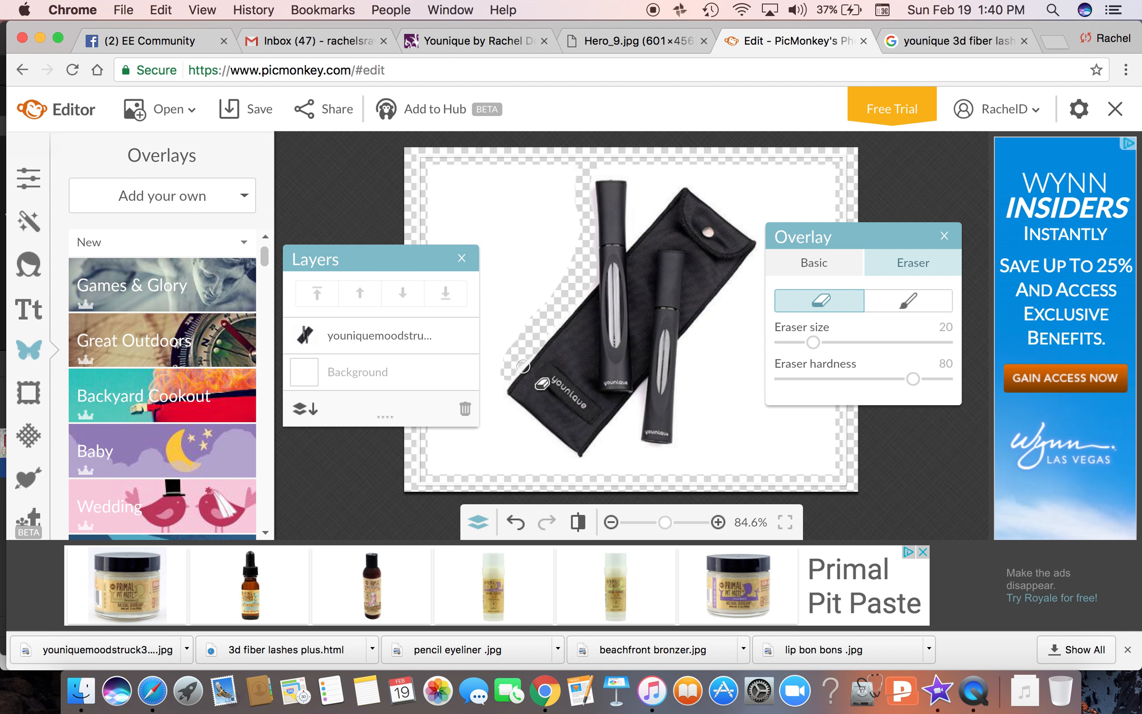
mouse_move(497, 393)
mouse_down()
mouse_move(537, 448)
mouse_move(550, 458)
mouse_move(509, 410)
mouse_move(563, 456)
mouse_move(540, 438)
mouse_up()
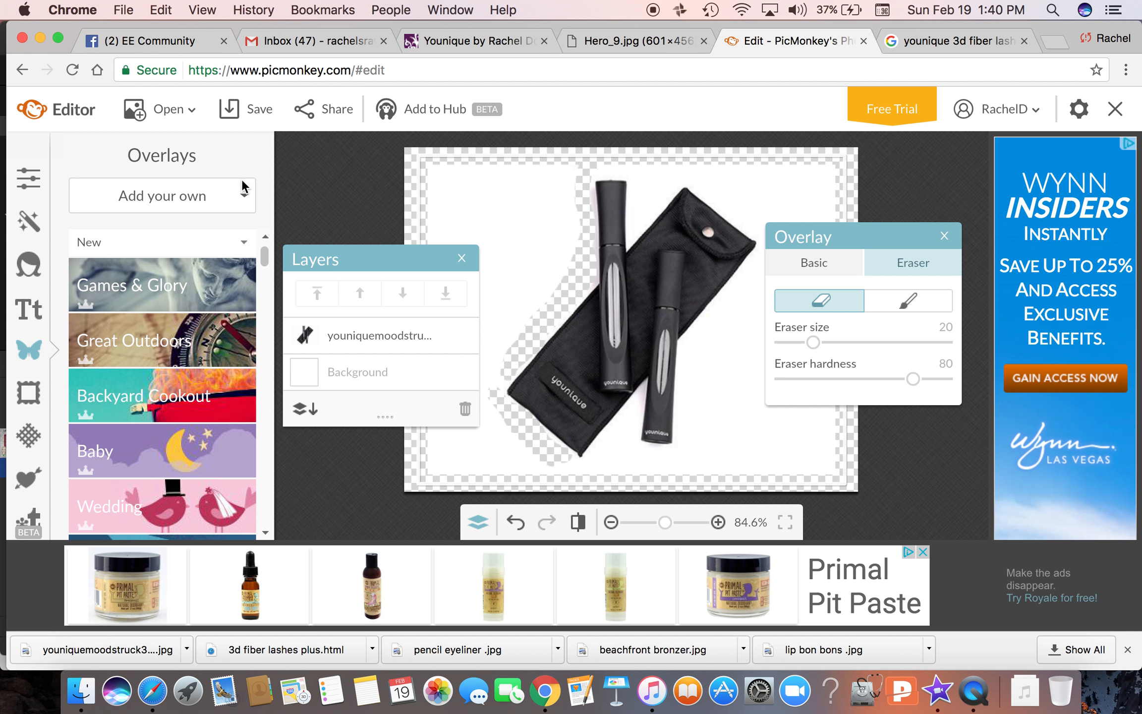
Step: Undo the eraser strokes, the added overlay and the transparent canvas
click(515, 525)
click(515, 524)
click(515, 524)
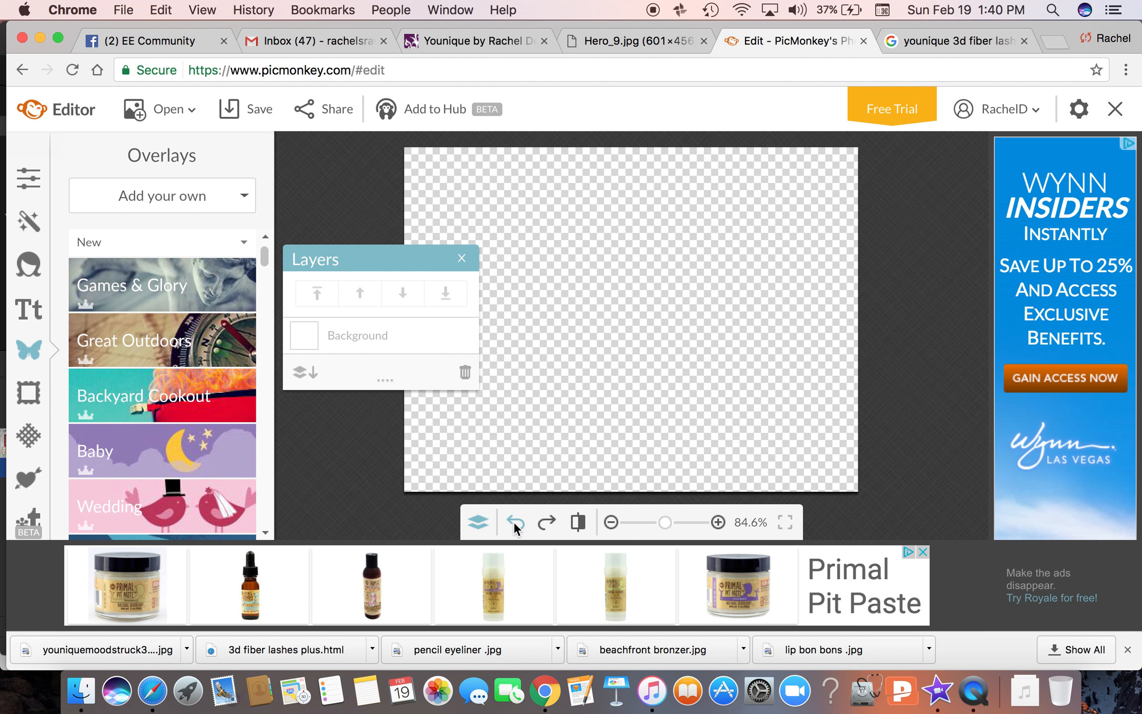
click(515, 524)
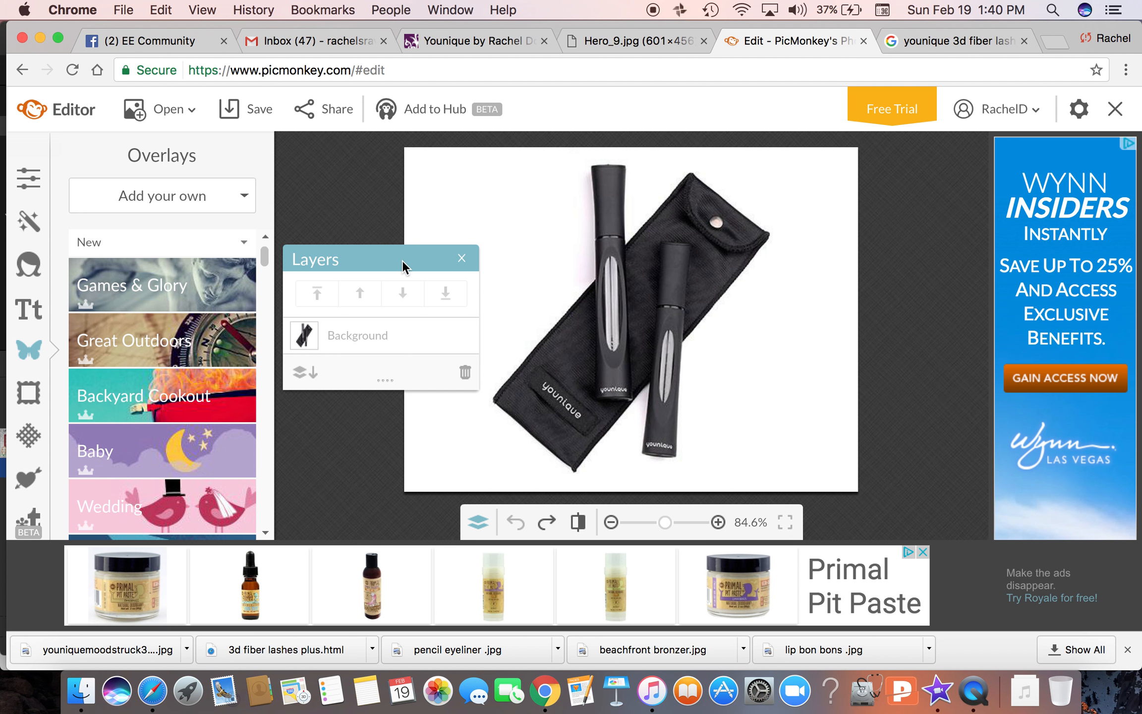
Step: Choose the Franchise font for new text, keeping the Layers window off the product picture
drag(403, 267, 320, 163)
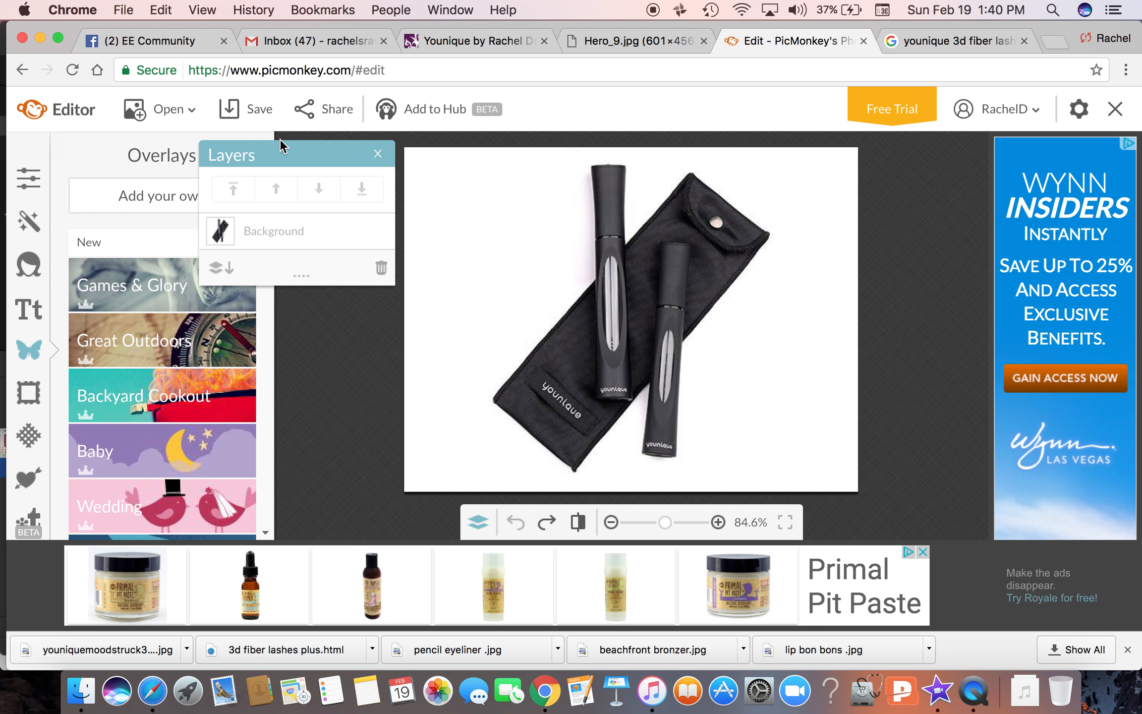
drag(280, 157, 331, 165)
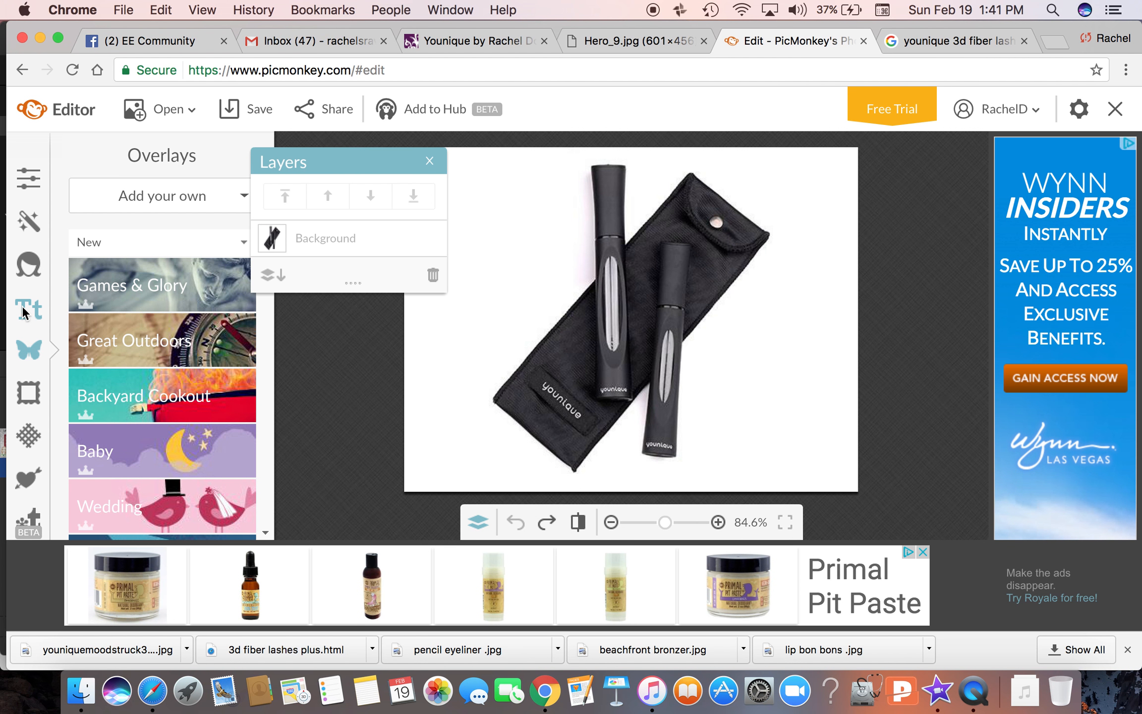
click(32, 316)
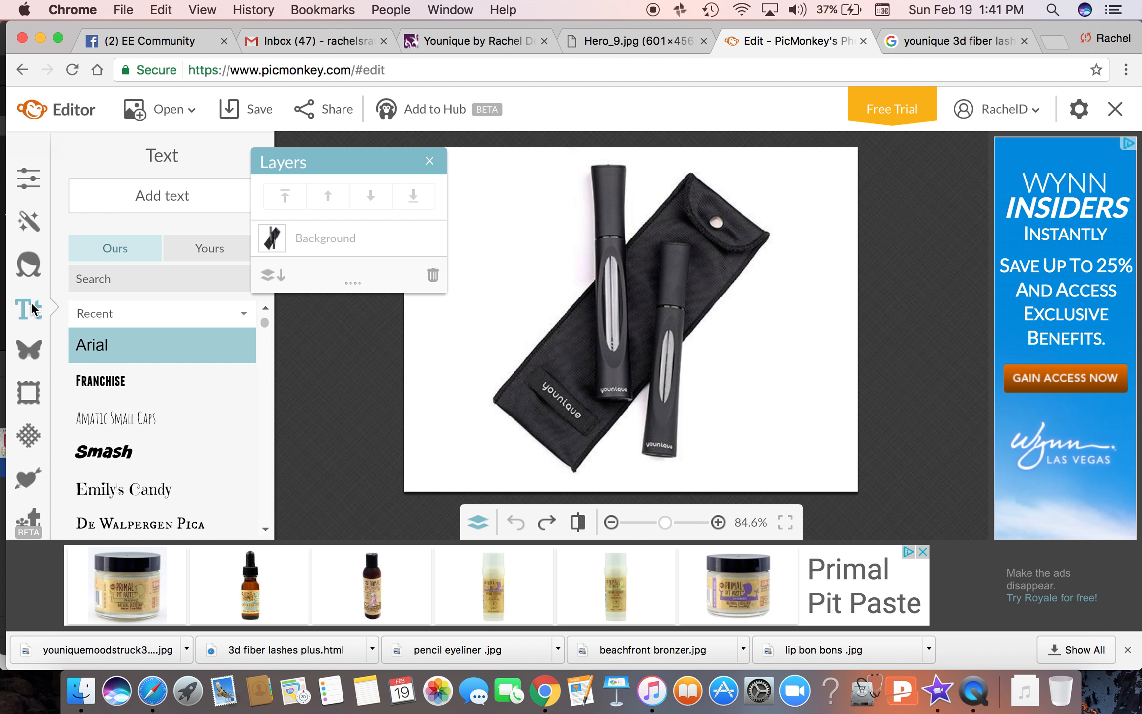
click(123, 381)
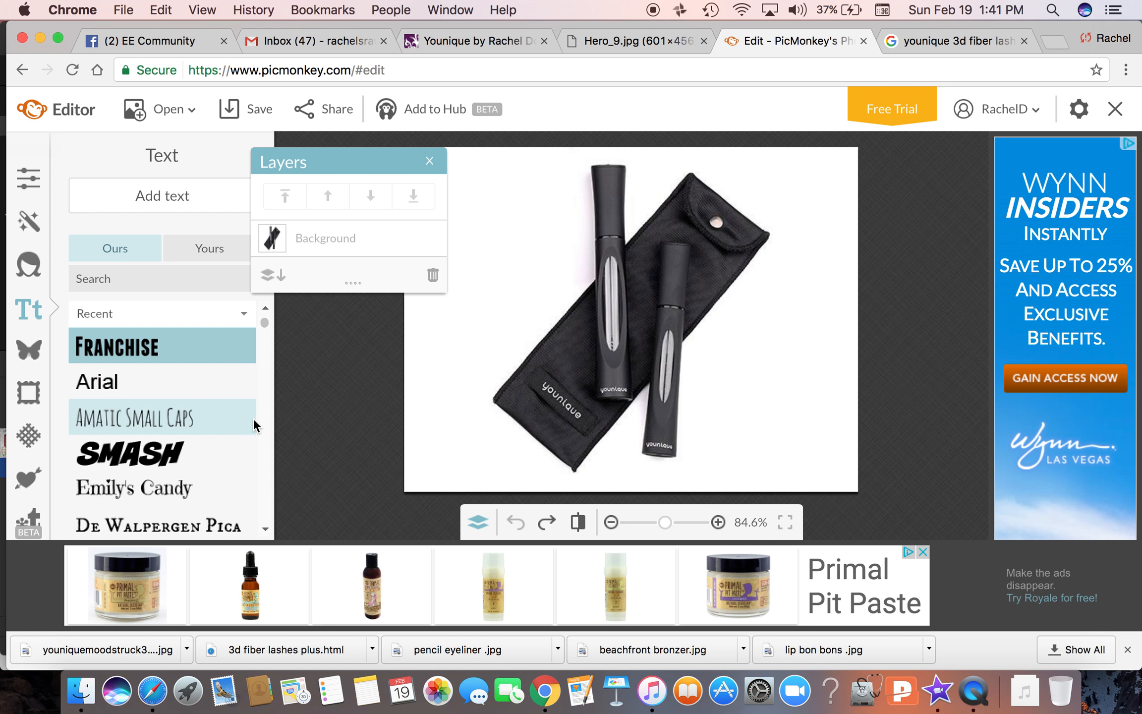
drag(266, 323, 266, 349)
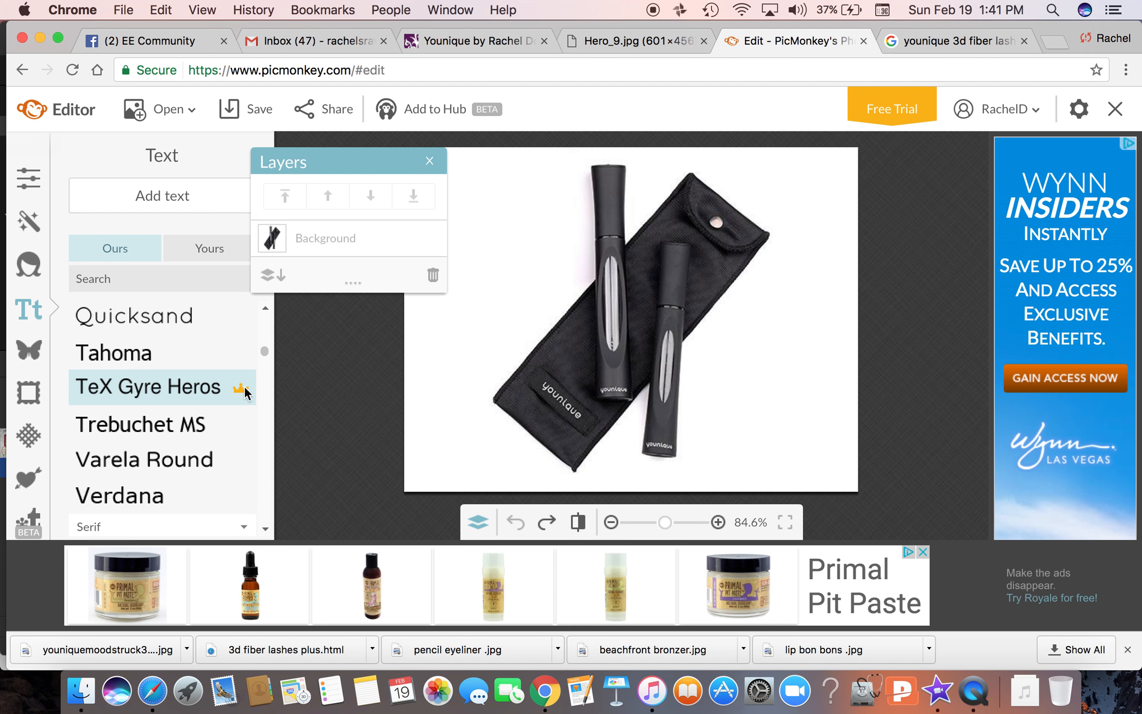
drag(262, 350, 266, 307)
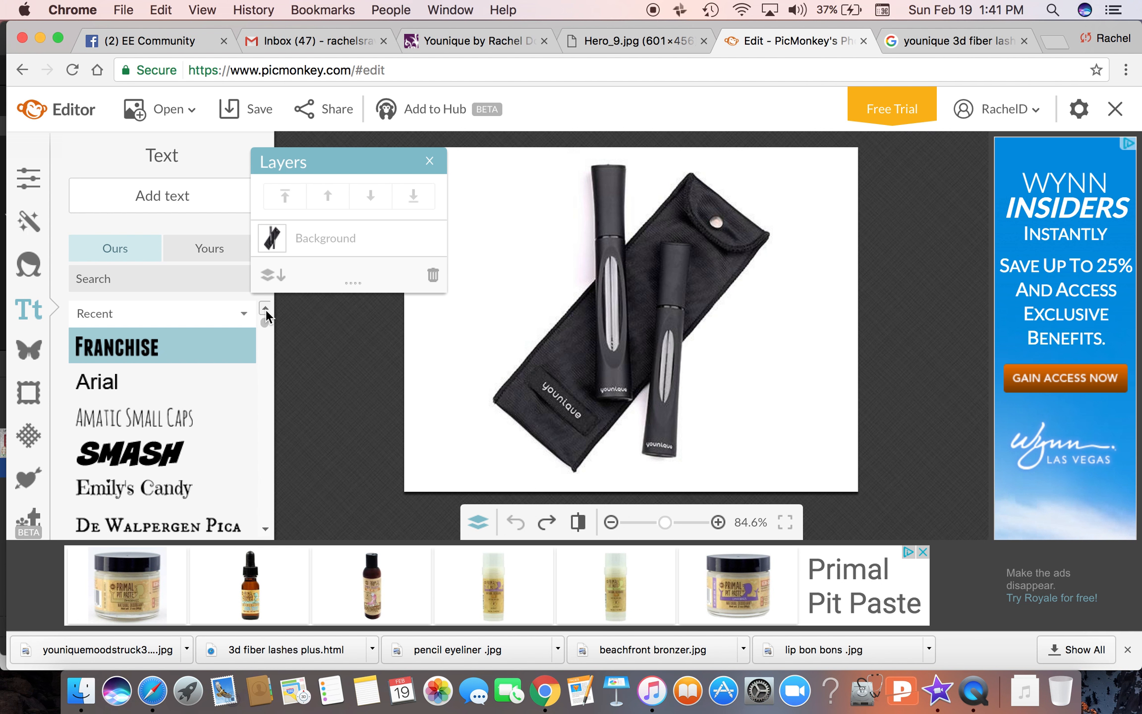
Step: Add a text box and move it to the upper-left corner of the product picture
click(163, 194)
drag(667, 300, 492, 170)
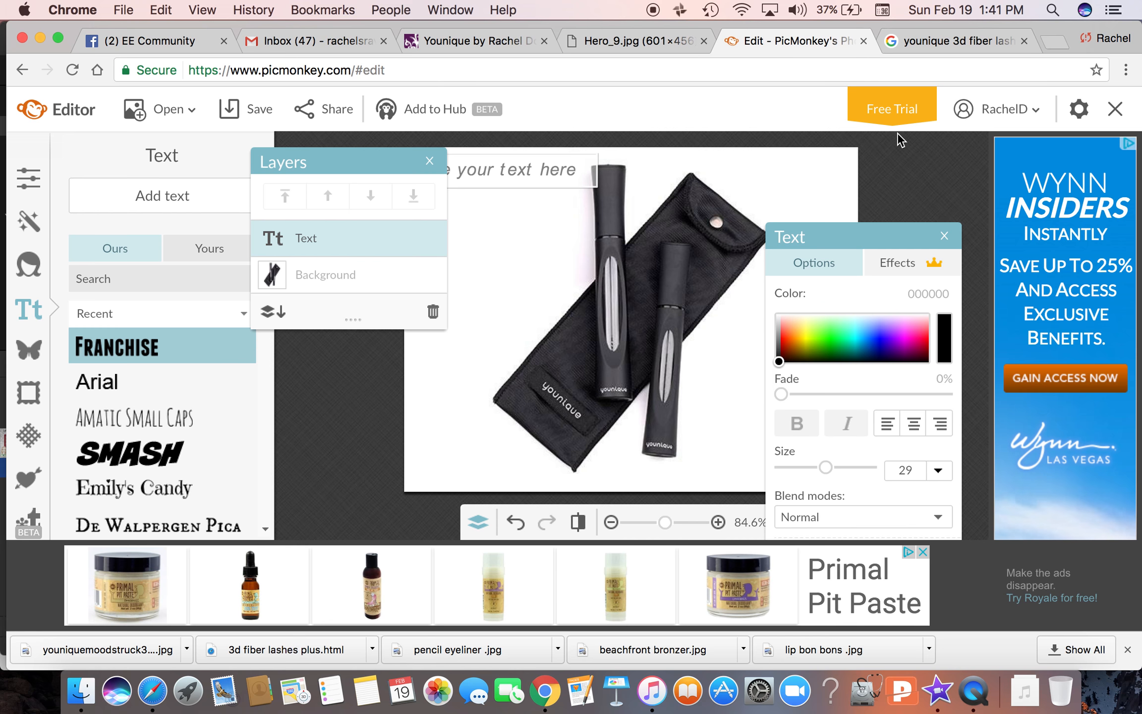
click(524, 191)
click(558, 175)
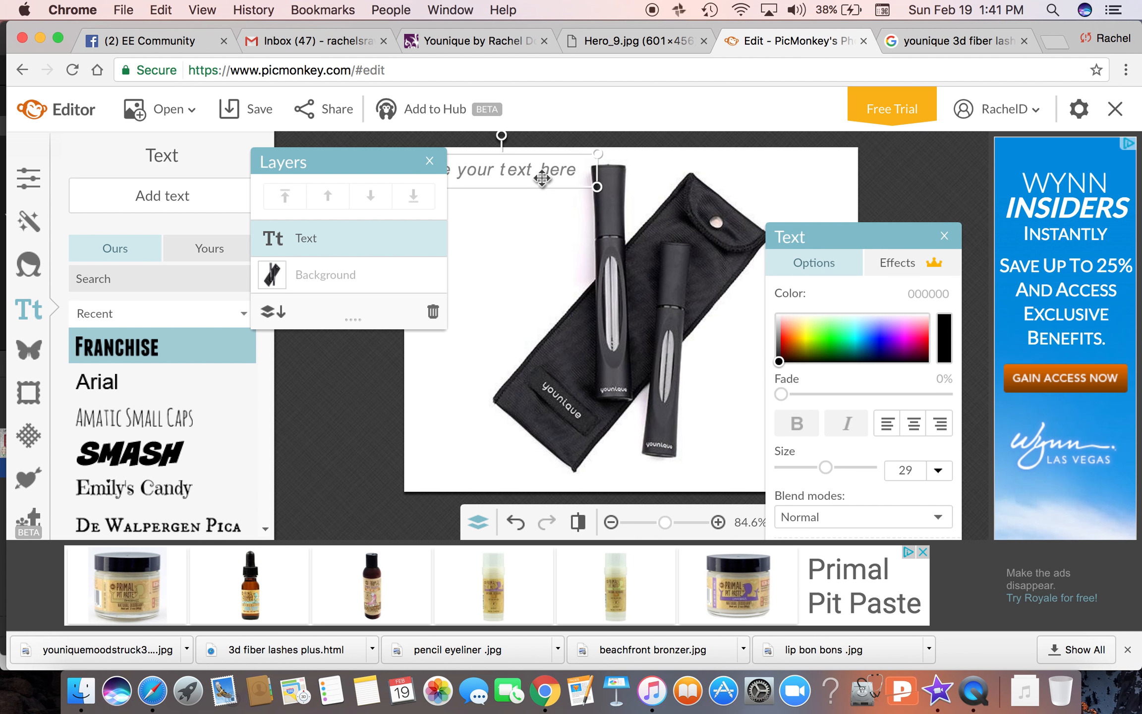
click(513, 170)
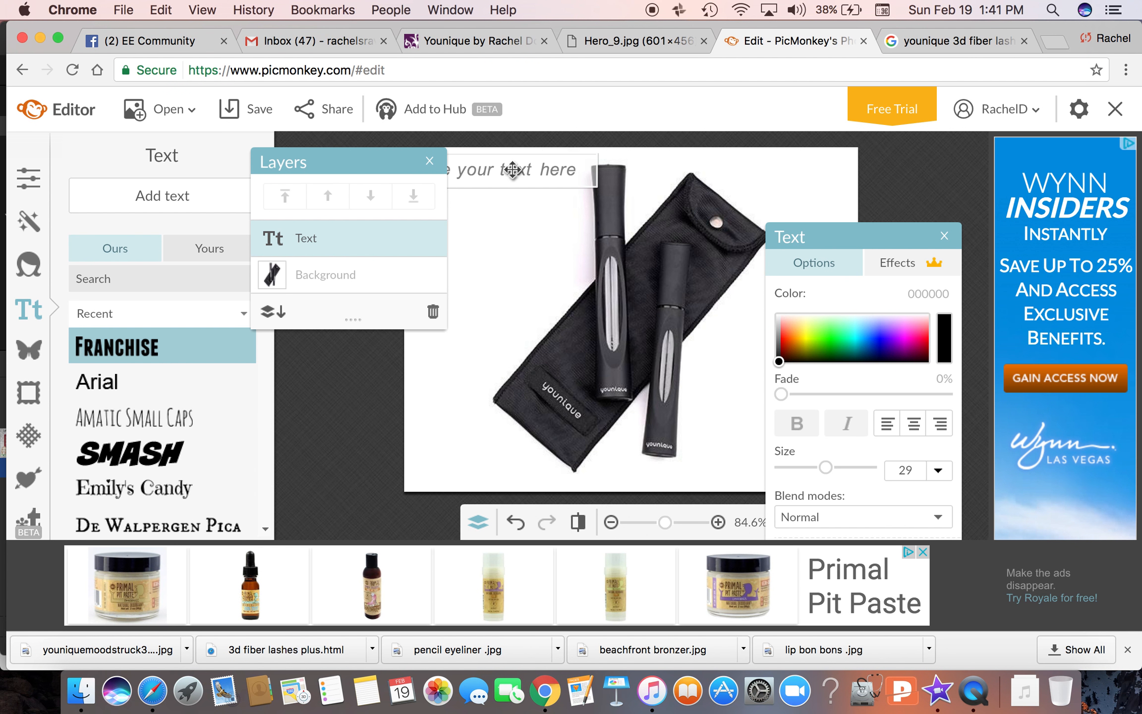
Step: Check the mascara's product name among the Eyes products in the Younique web shop and return to the PicMonkey editor
click(493, 38)
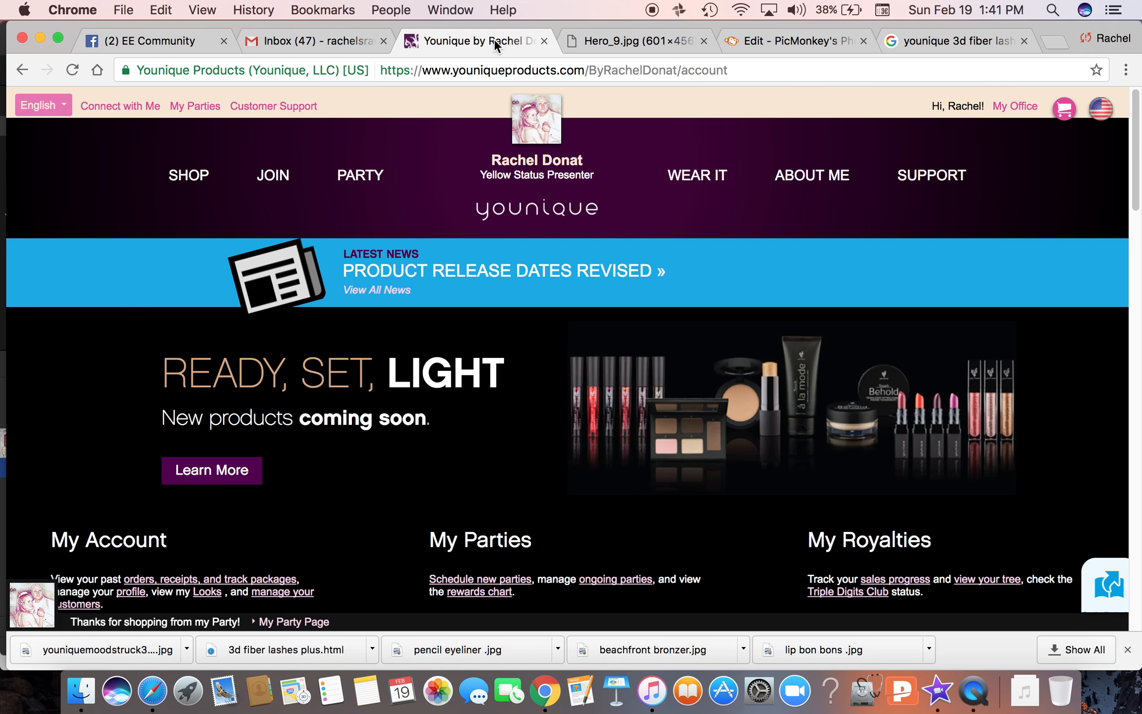
click(198, 179)
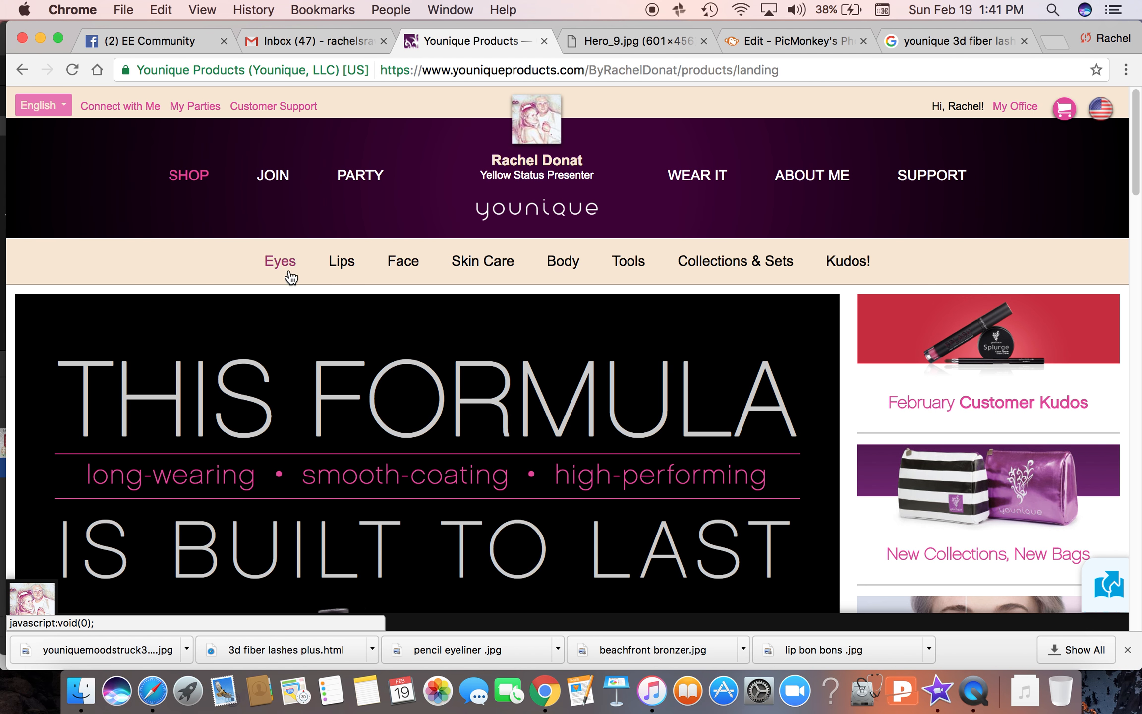
mouse_move(286, 267)
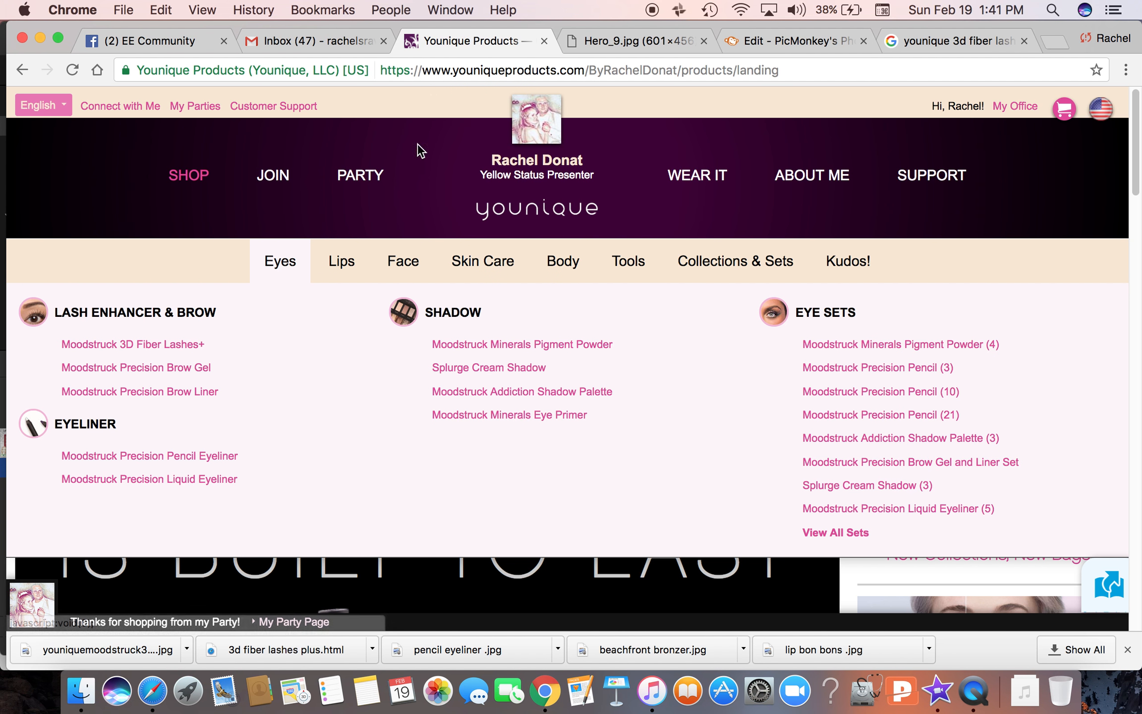
click(788, 43)
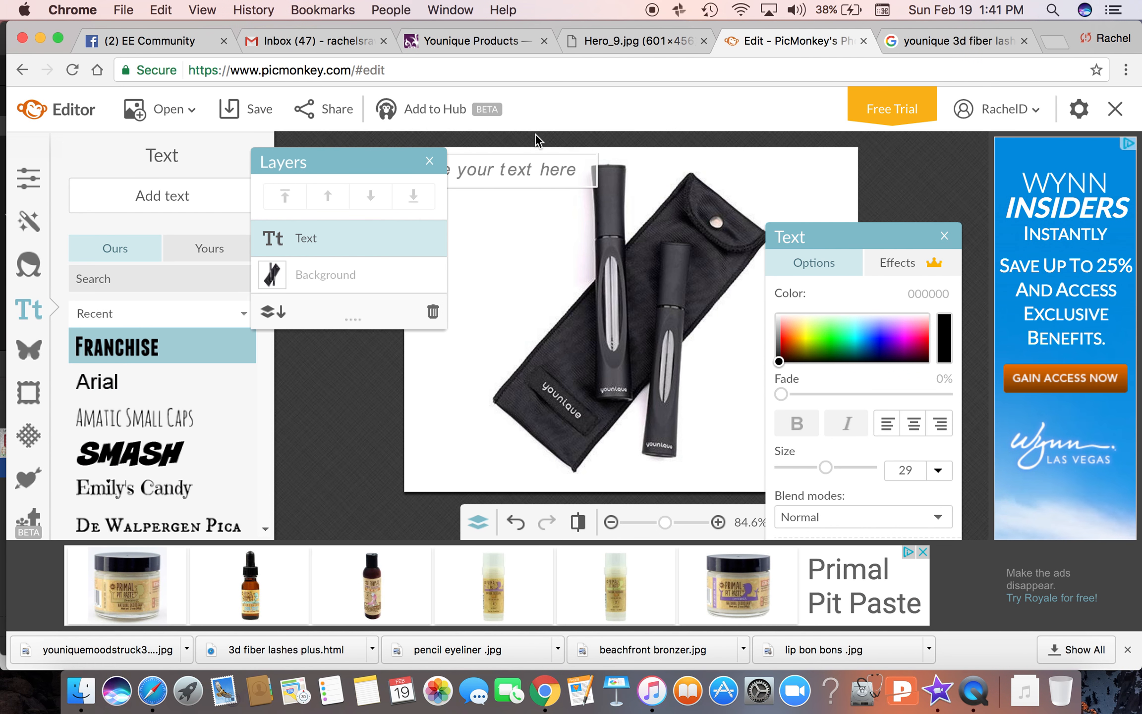
Step: Enter "Moodstruck 3D Fiber Lashes+" in the upper-left text box and clear the Layers window away from it
click(507, 174)
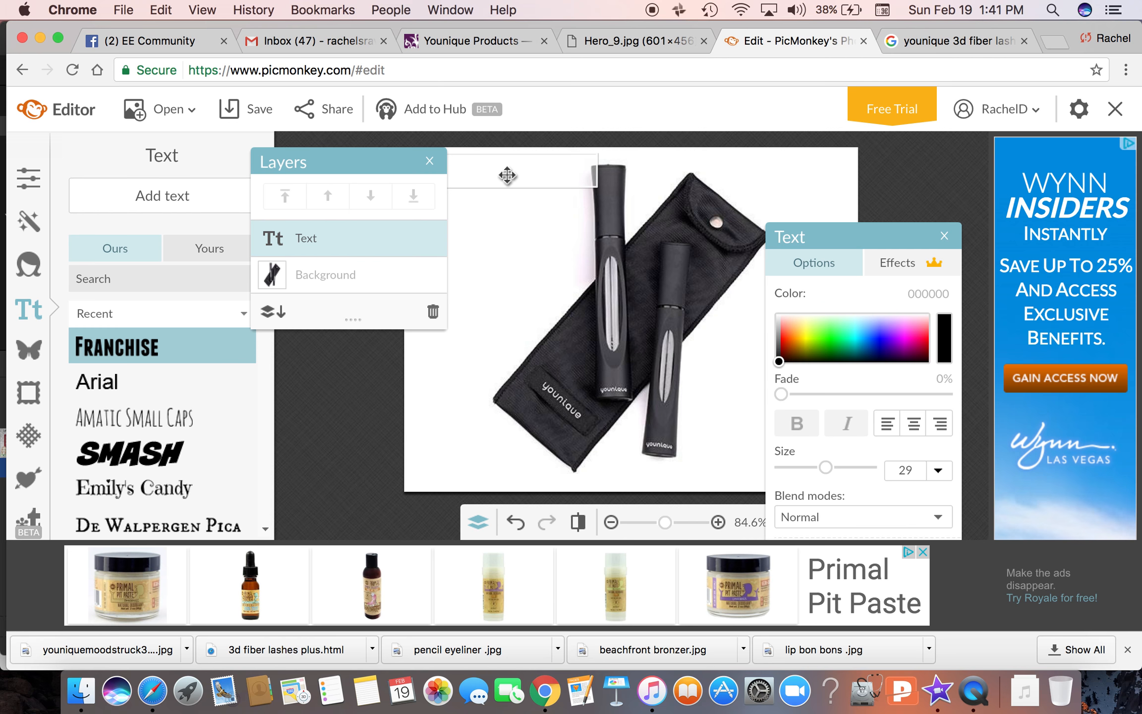
text(STRUCK)
text( 3D FIBER LAS)
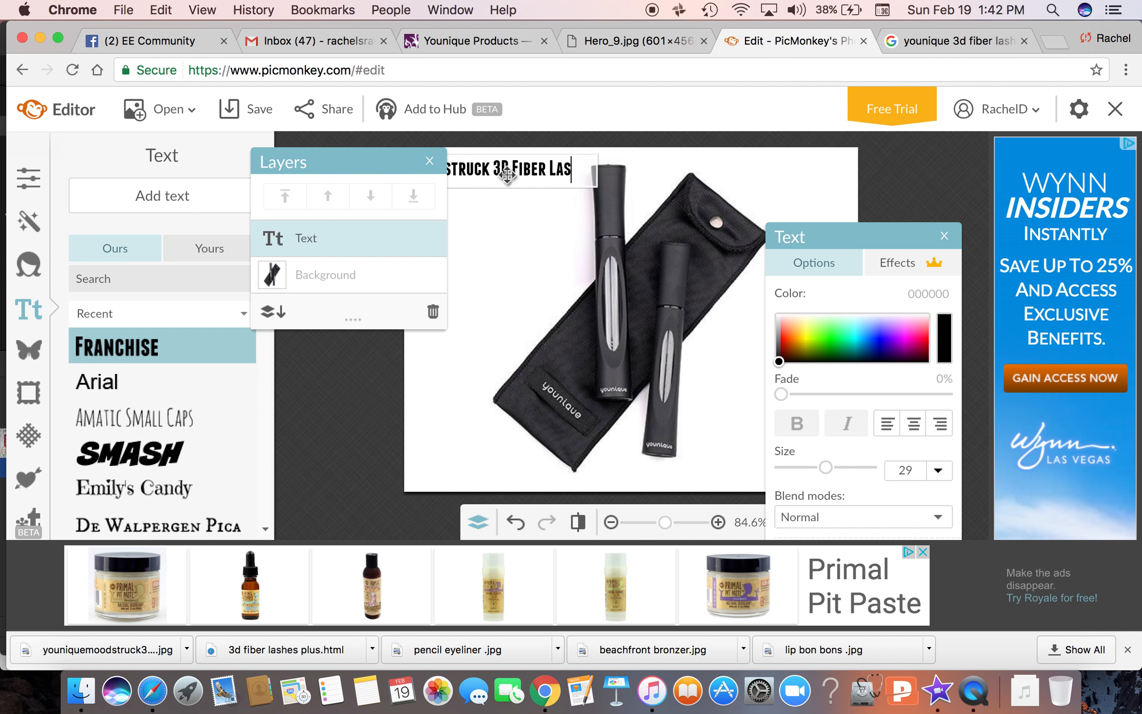
text(HES)
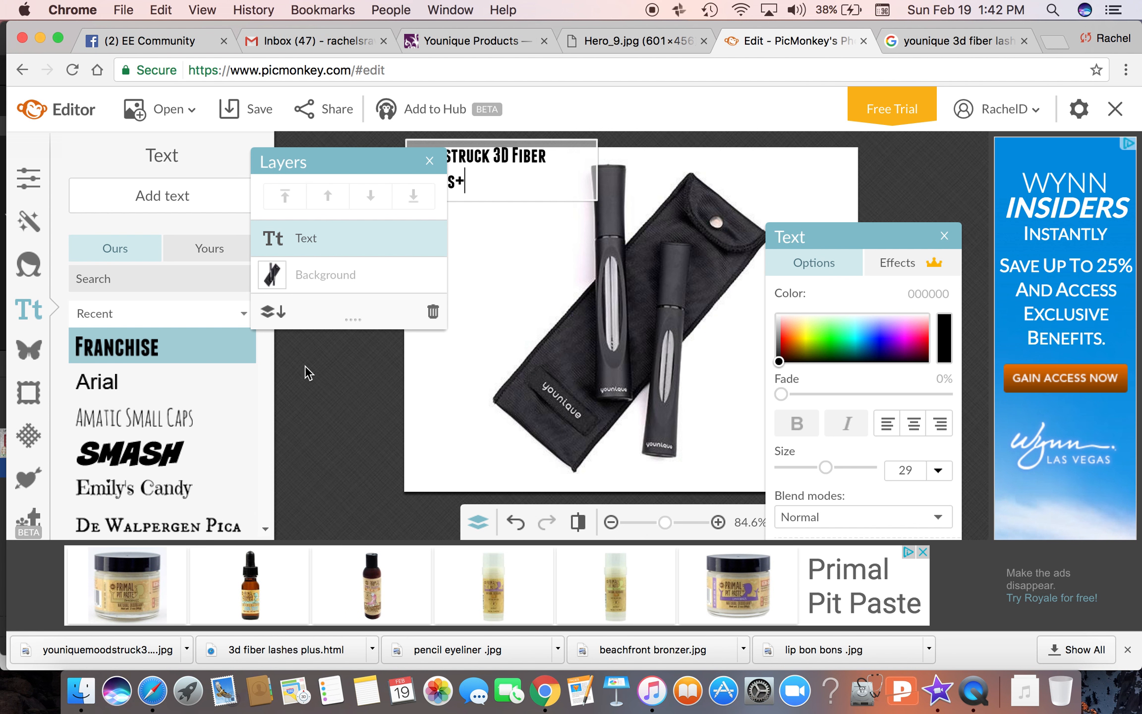
drag(343, 164, 237, 181)
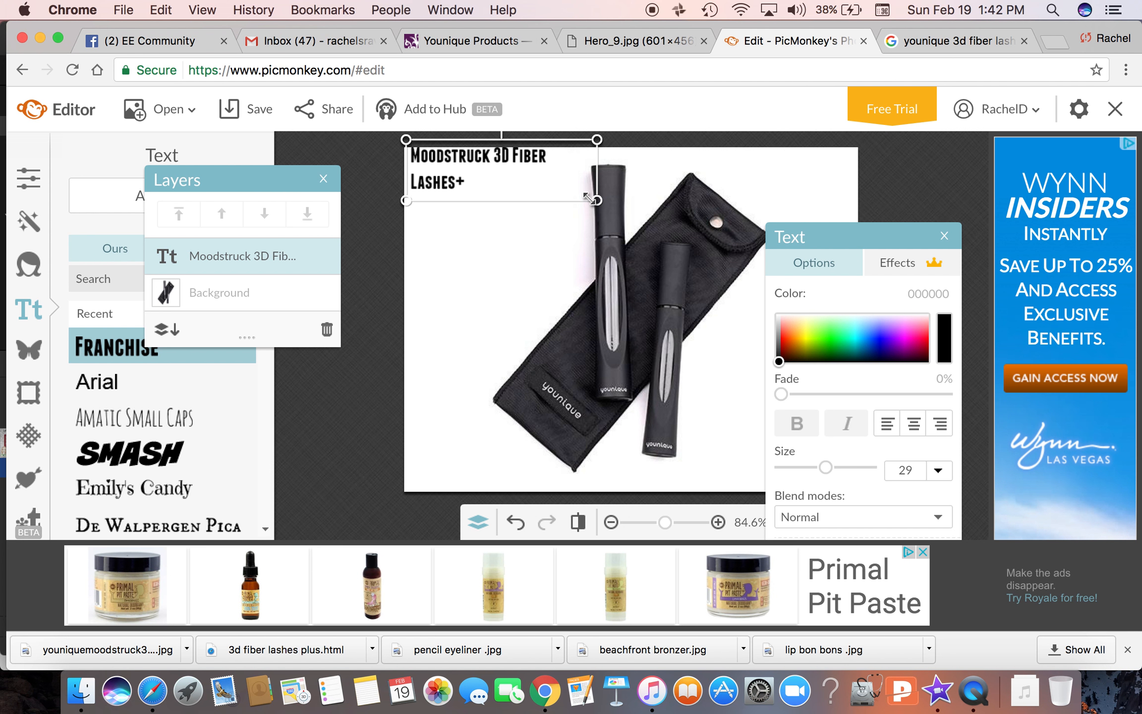
Step: Enlarge the title to size 38 and break its line after "Moodstruck 3D"
drag(598, 201, 670, 285)
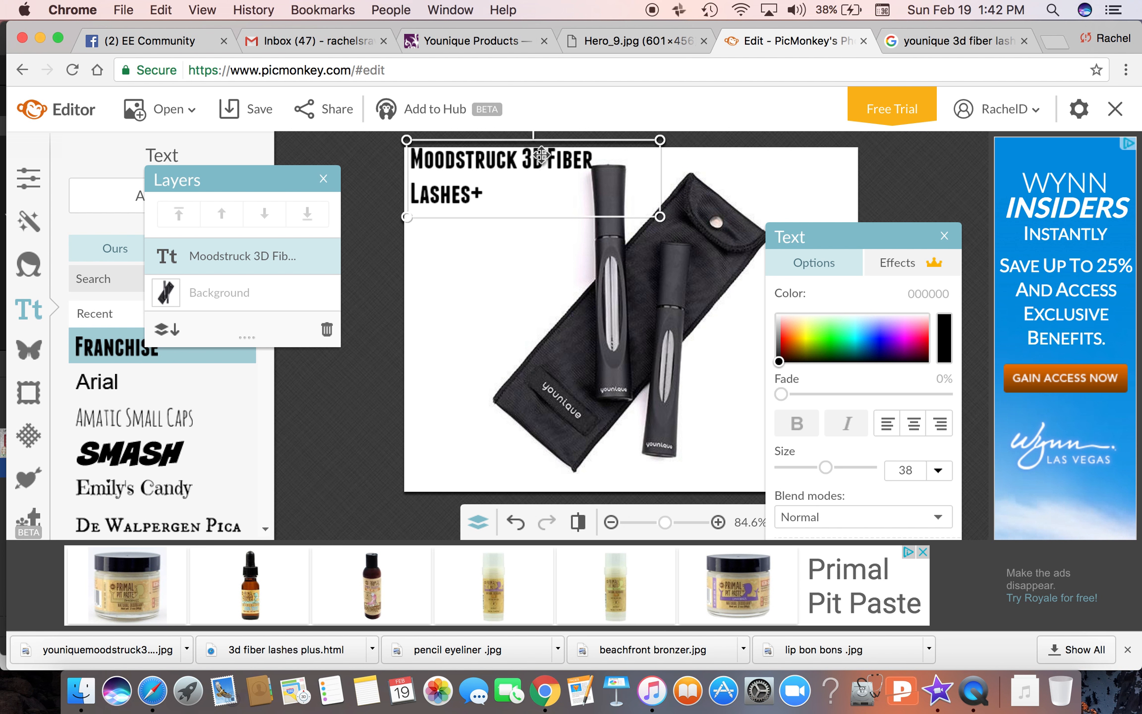
double_click(550, 157)
click(546, 157)
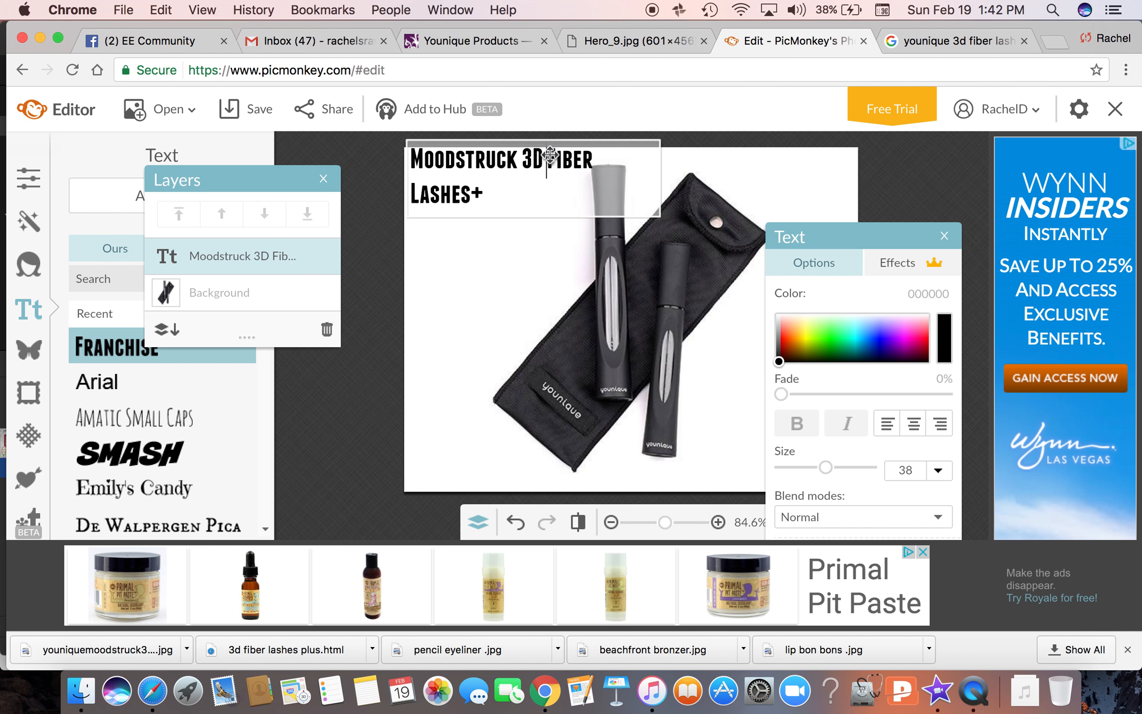
key(Return)
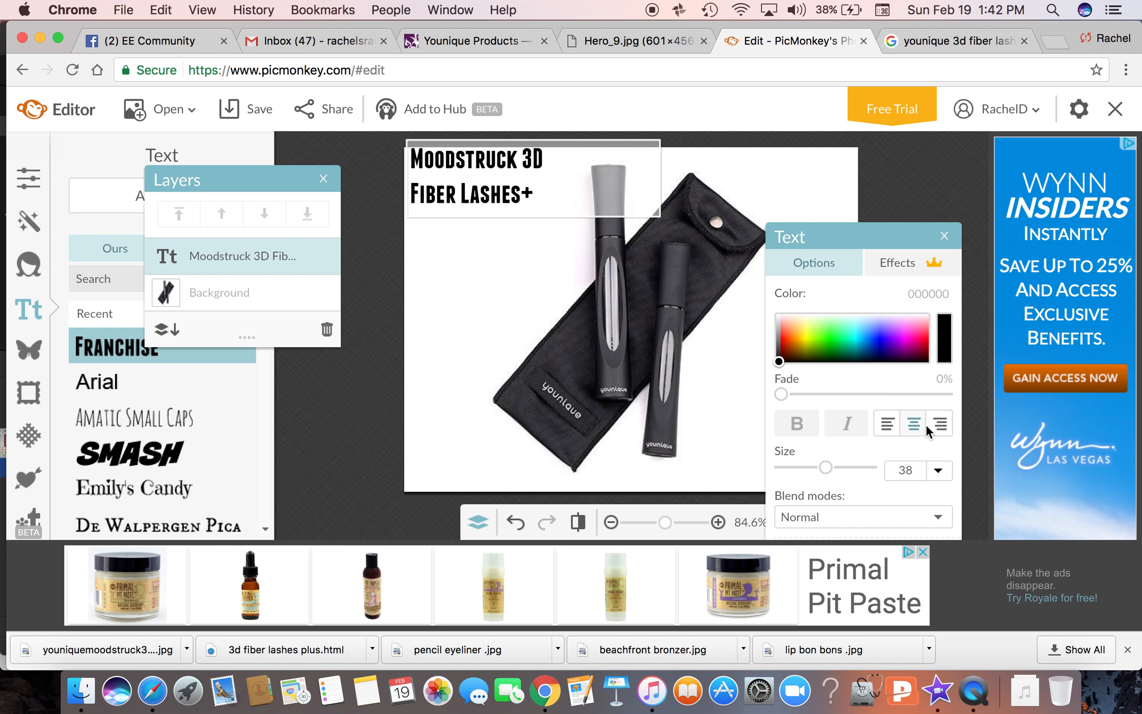
Step: Center-align the two lines of the title text
click(939, 425)
click(888, 424)
click(909, 424)
click(895, 424)
click(912, 424)
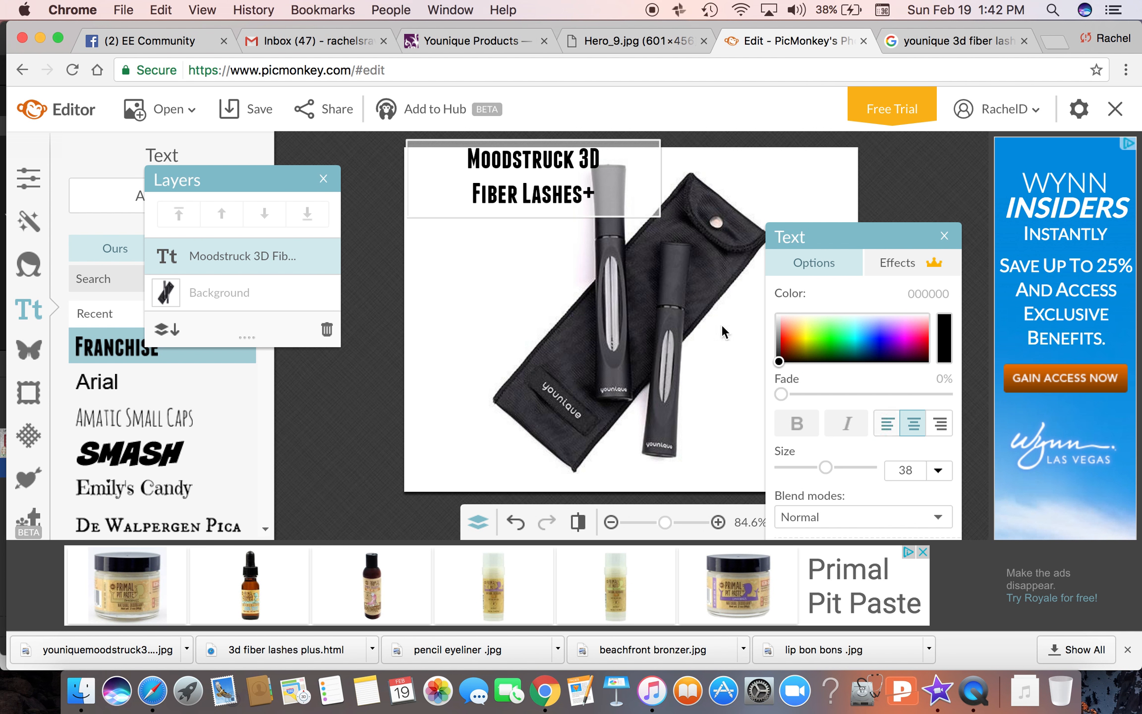
drag(672, 181, 700, 173)
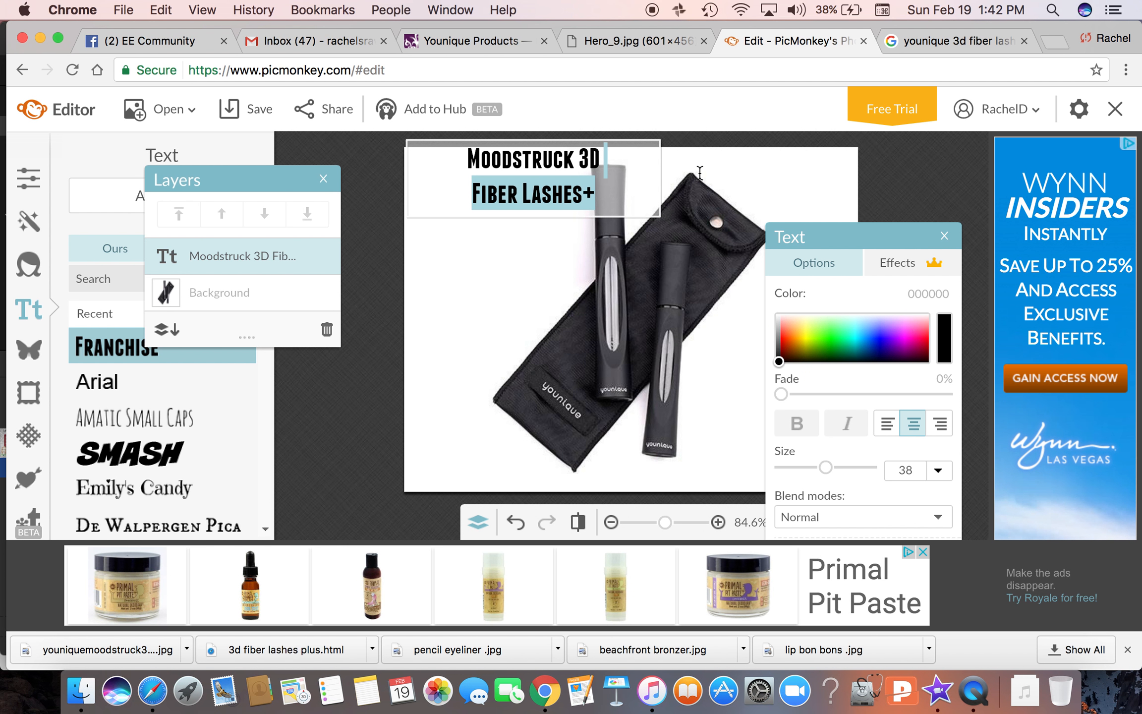
click(597, 281)
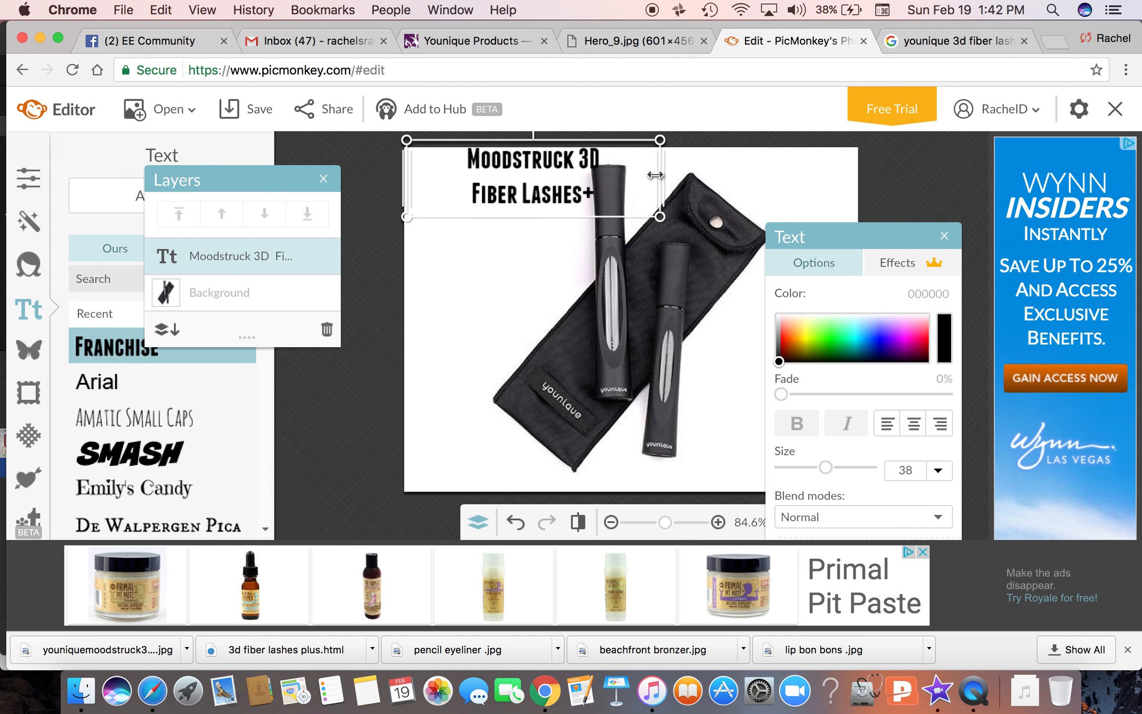
Step: Enlarge the title to size 48 and place it on the white area beside the upper mascara tube, then deselect it
drag(666, 175, 581, 226)
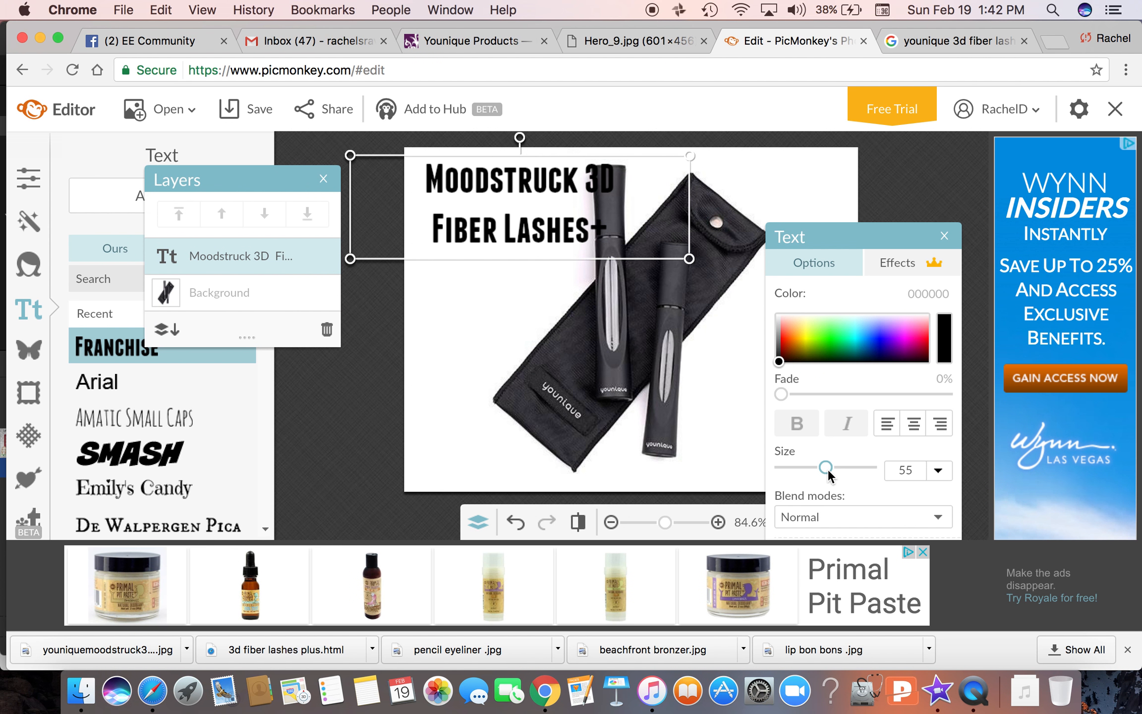
mouse_move(826, 467)
mouse_down()
mouse_move(838, 469)
mouse_move(827, 473)
mouse_up()
drag(936, 293, 894, 292)
drag(689, 259, 647, 244)
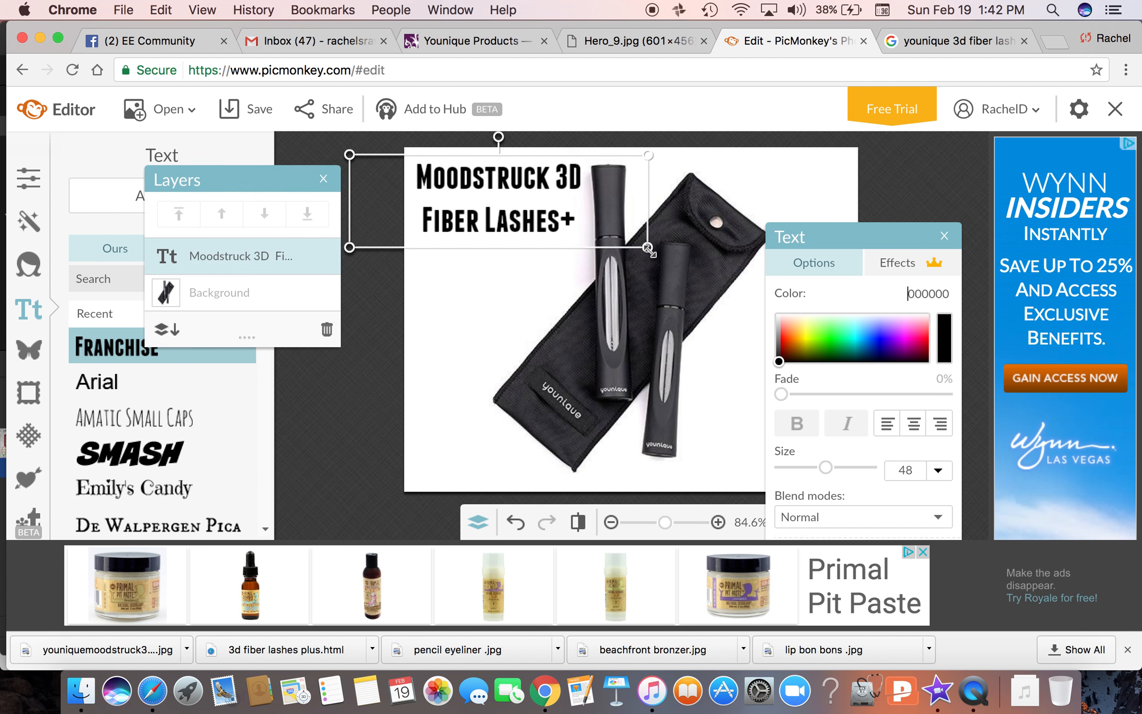
double_click(571, 198)
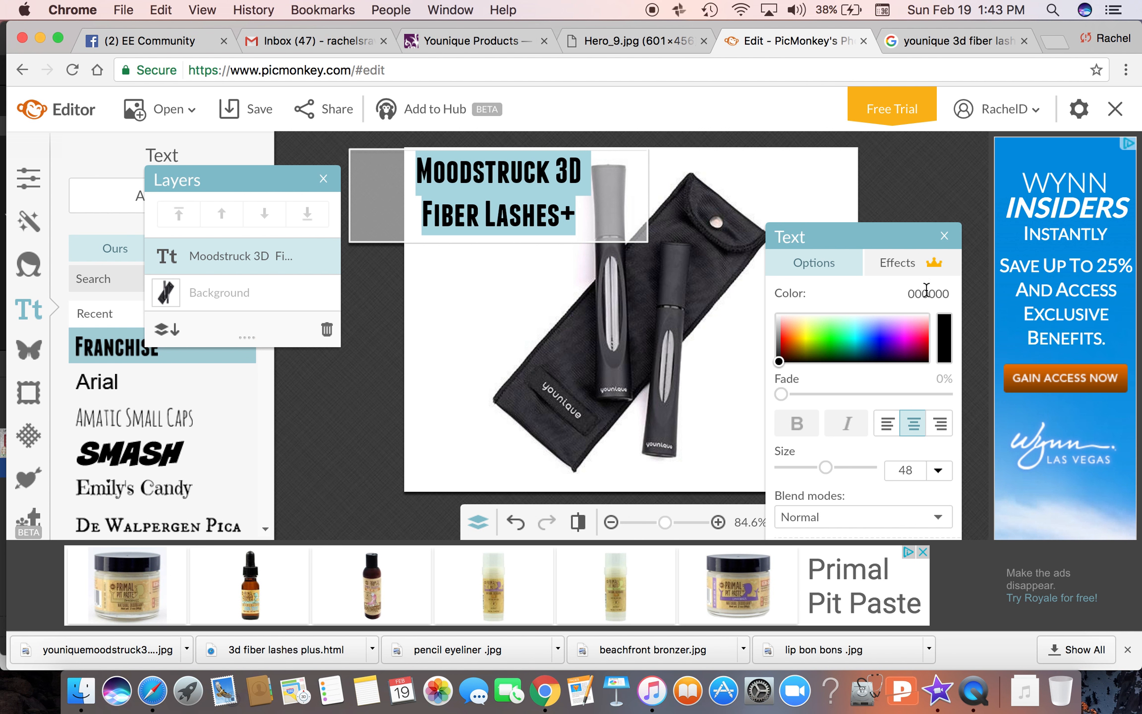
click(533, 307)
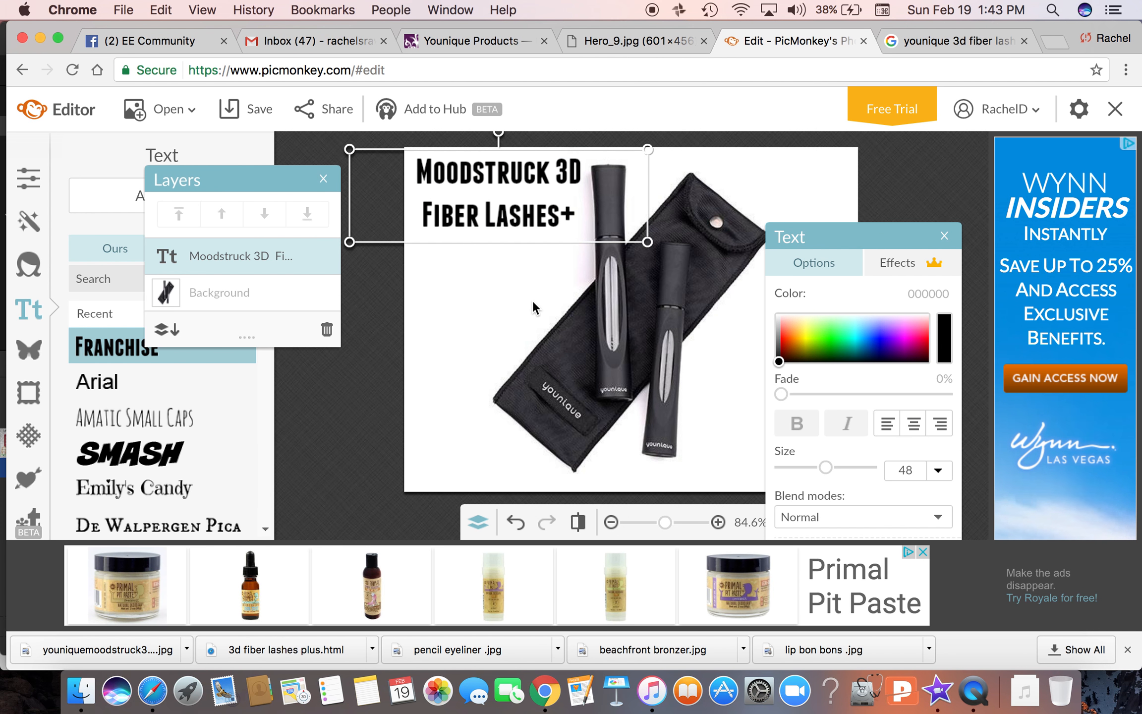
click(602, 331)
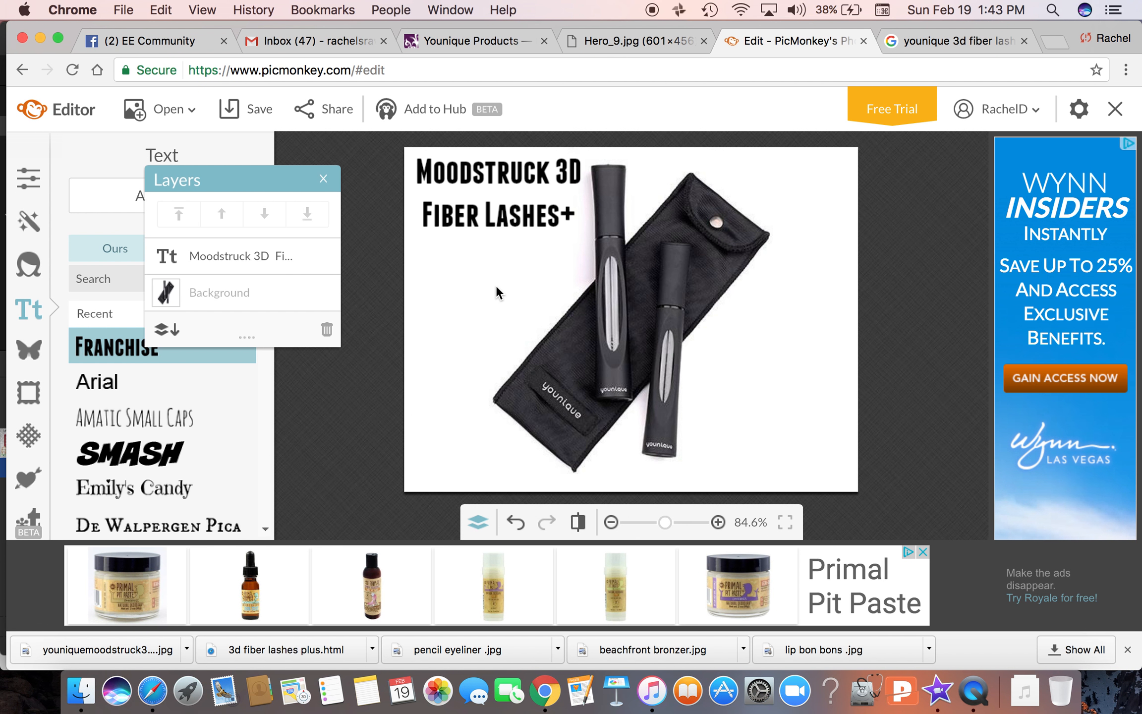
Step: Add a second text box at the picture's lower-right edge and move the Layers window off the font list
click(128, 191)
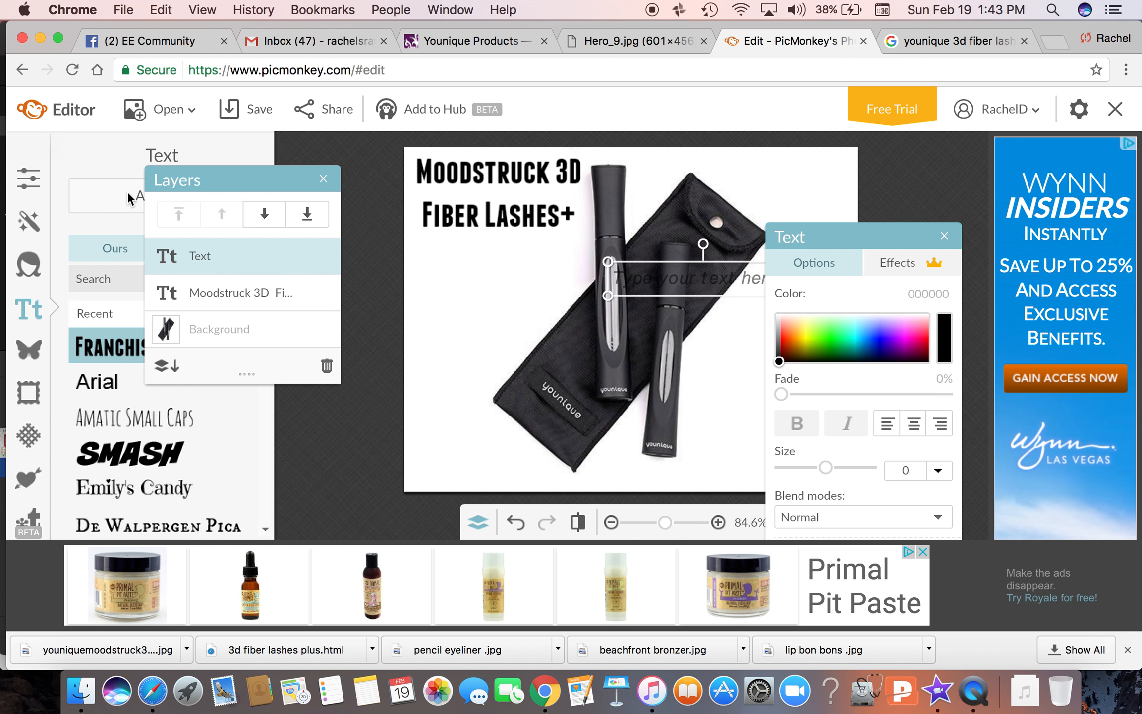
drag(694, 285, 707, 478)
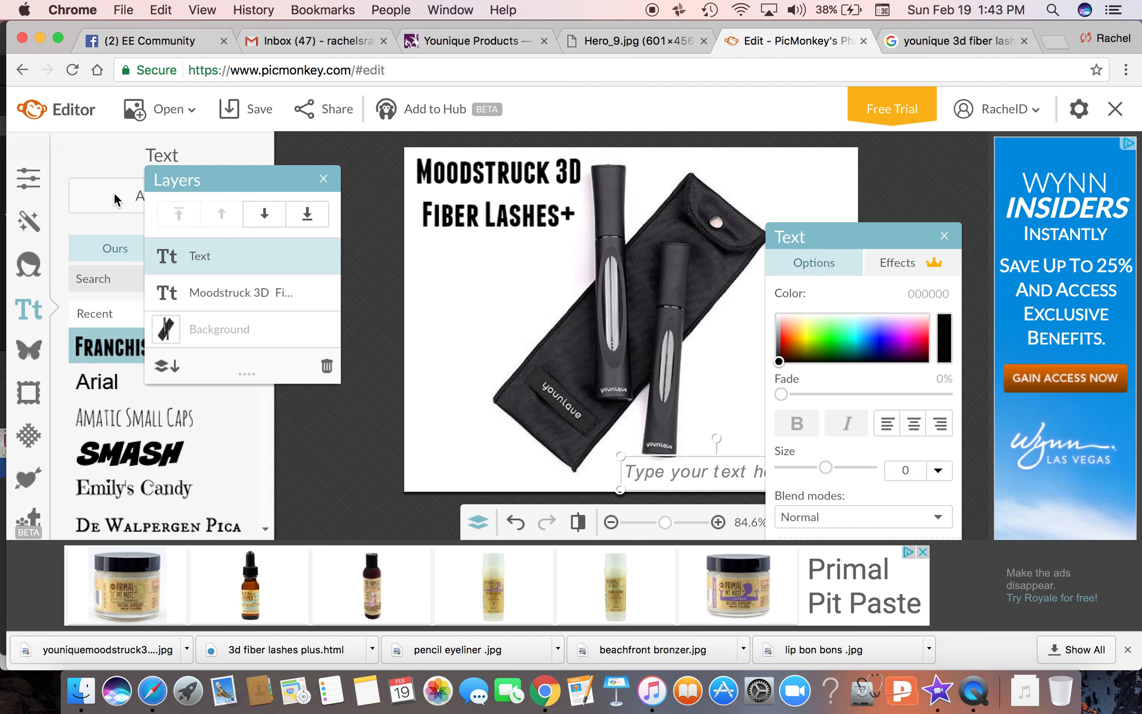
drag(218, 183, 337, 182)
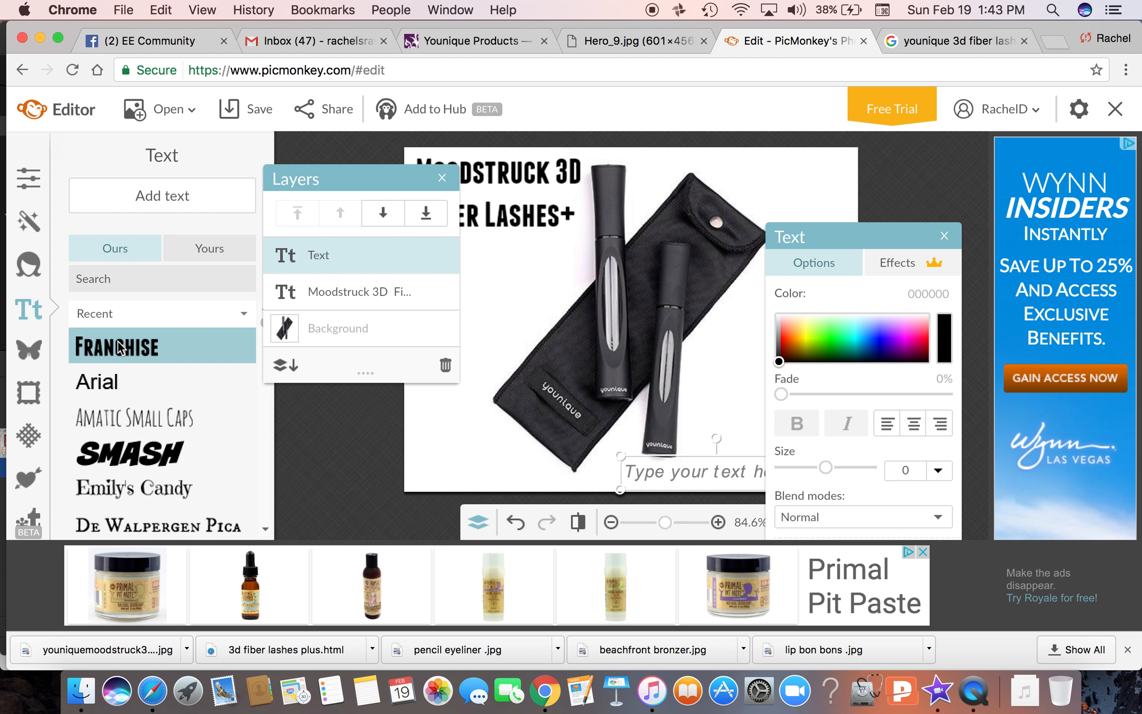
Step: Enter the seller's website address in the second text box and correct its mistyped ending to .com
click(705, 478)
text(WWW.RACHELSRAVISH)
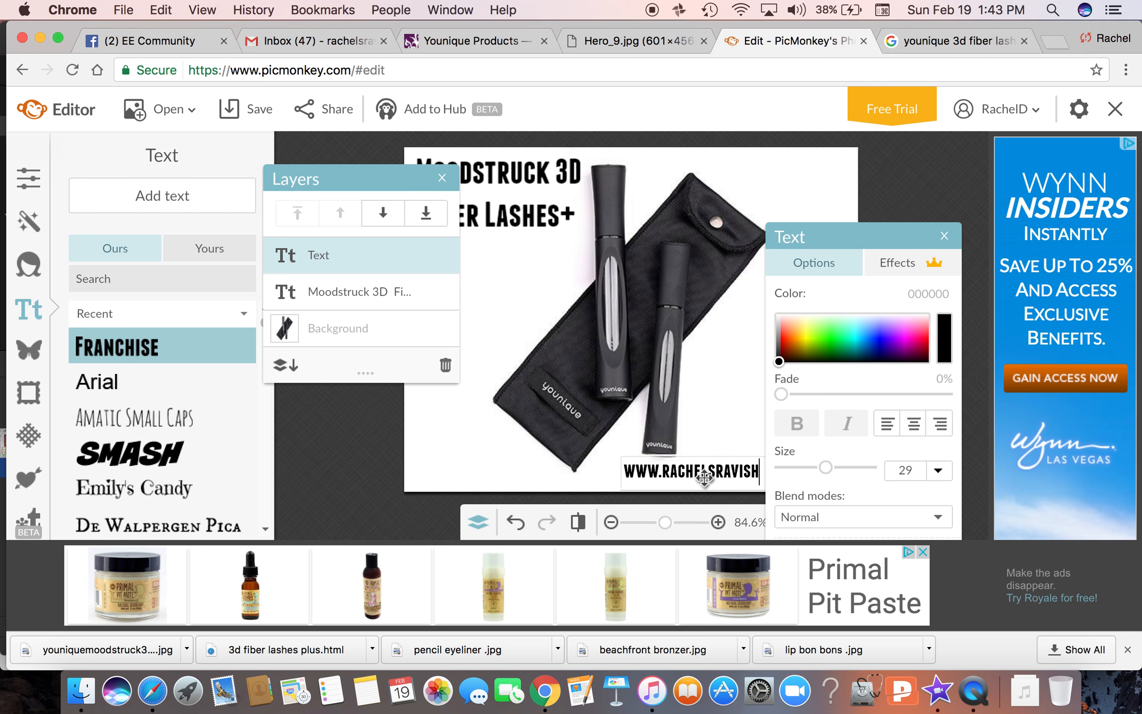
text(ESC.OM)
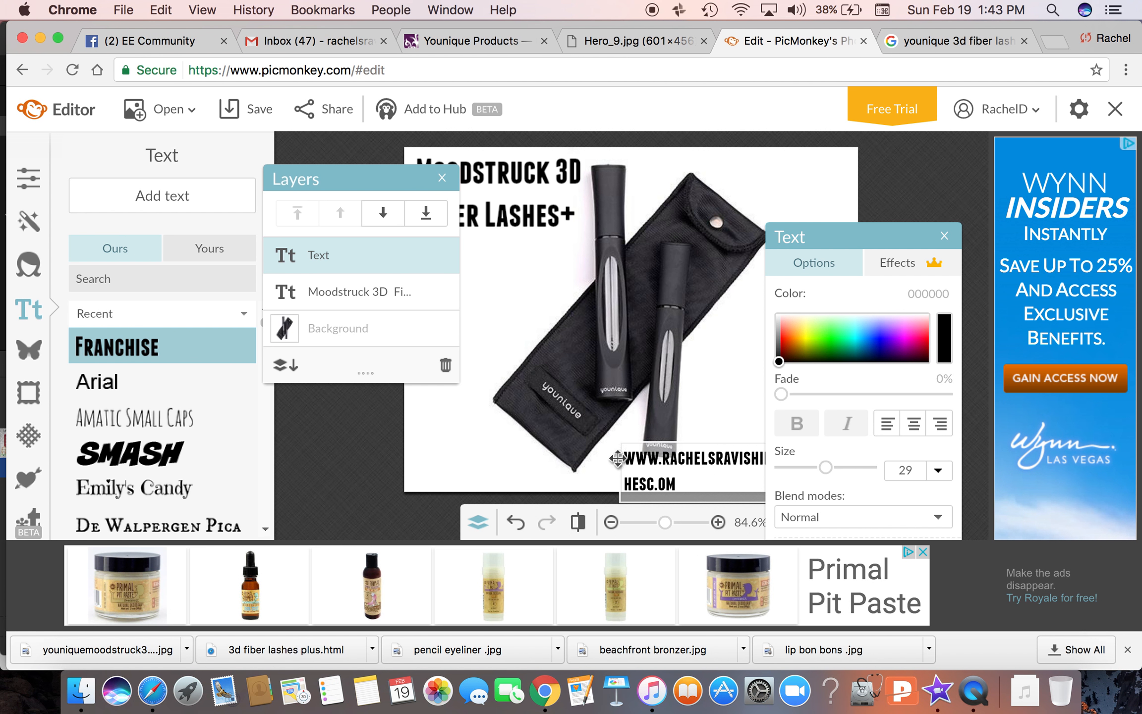
click(574, 425)
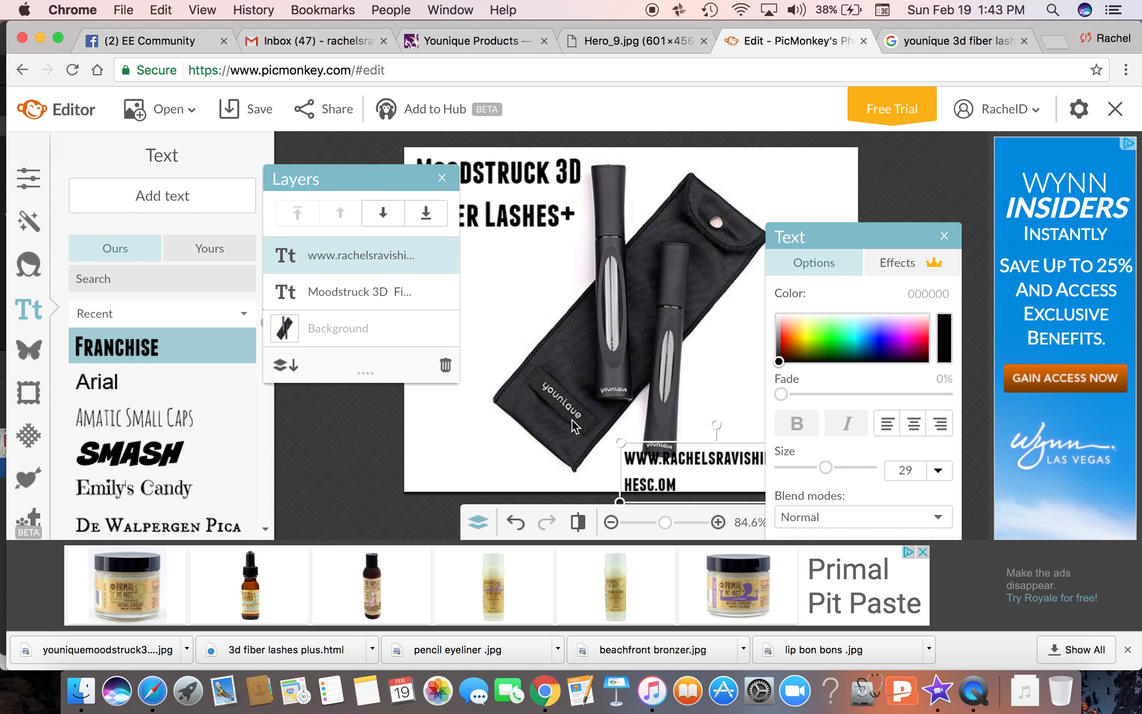
click(677, 470)
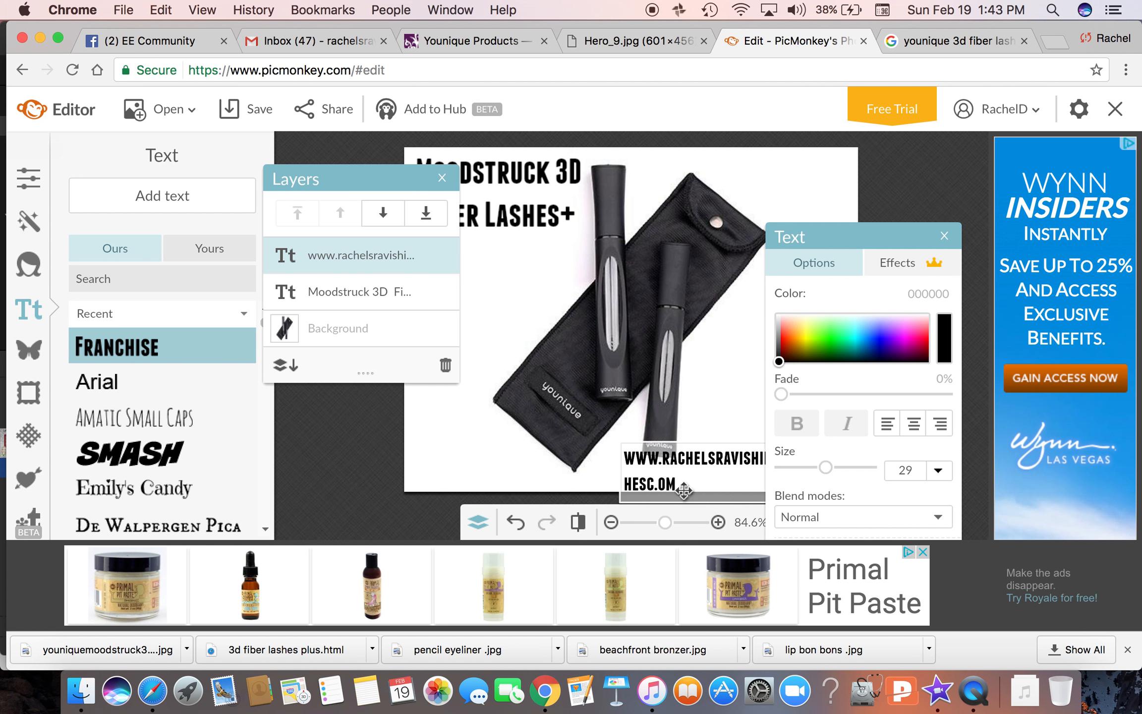
drag(687, 491, 616, 466)
text(www.rachels)
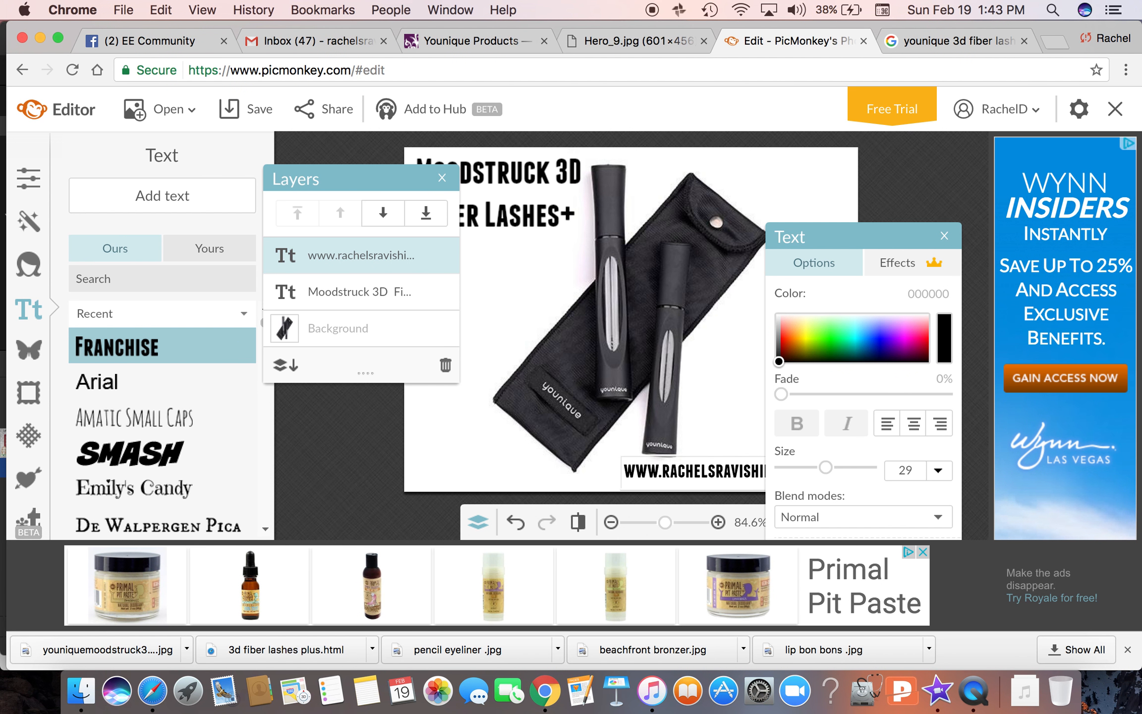
text(he)
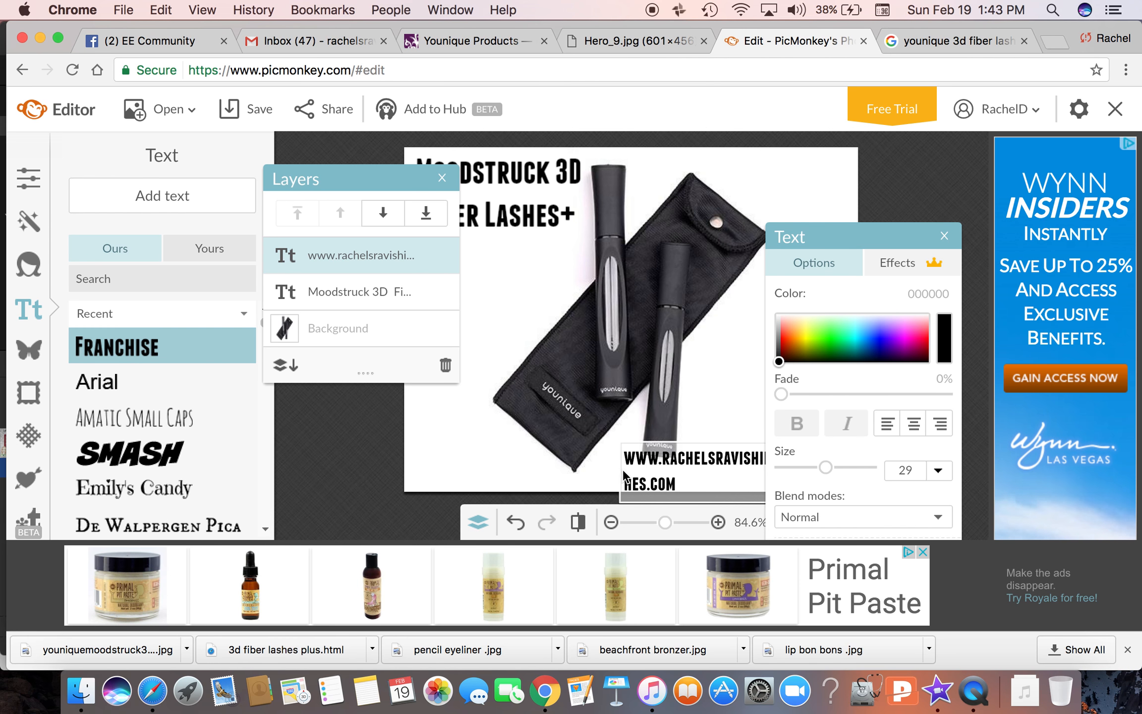
Step: Widen the website text box to fit one line, place it along the picture's lower edge, and move the floating windows off the picture
click(609, 477)
drag(623, 475, 568, 471)
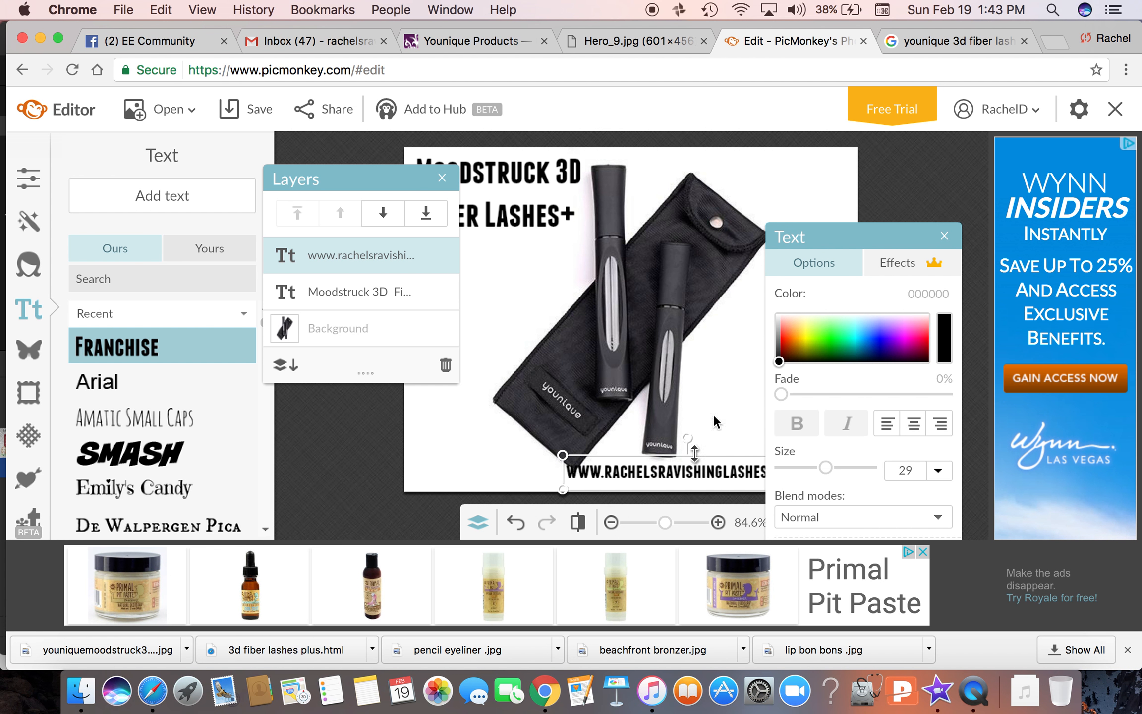
drag(837, 241, 908, 157)
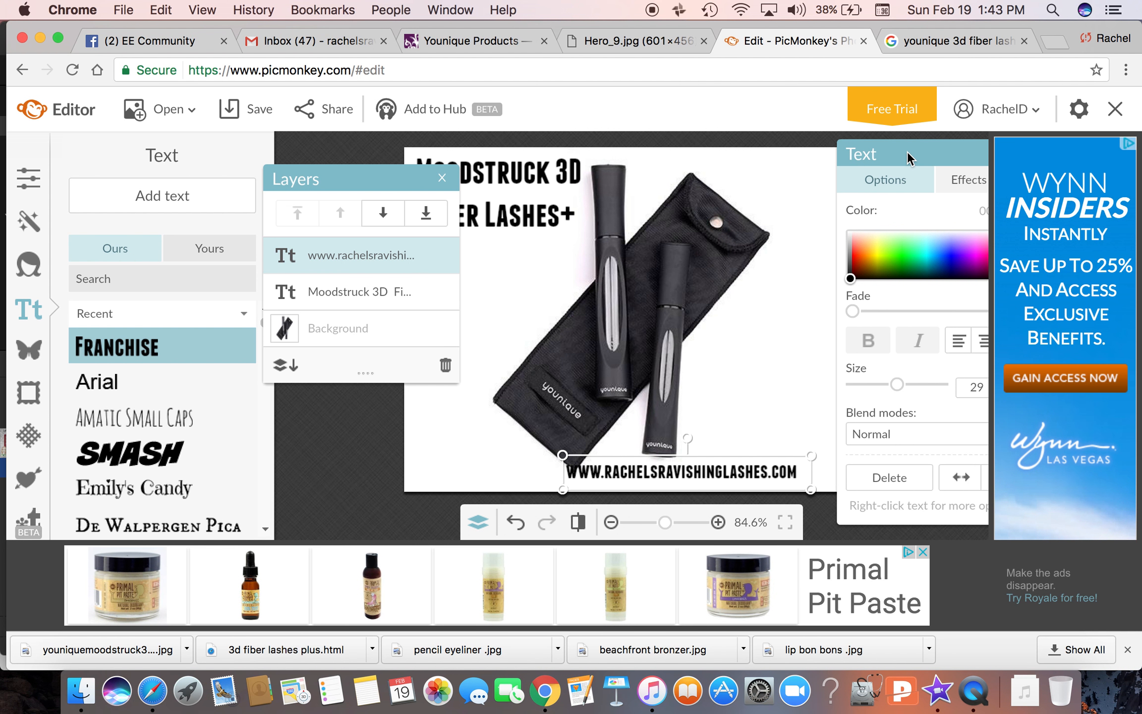
click(790, 412)
drag(760, 469, 721, 477)
click(475, 413)
drag(417, 186, 974, 170)
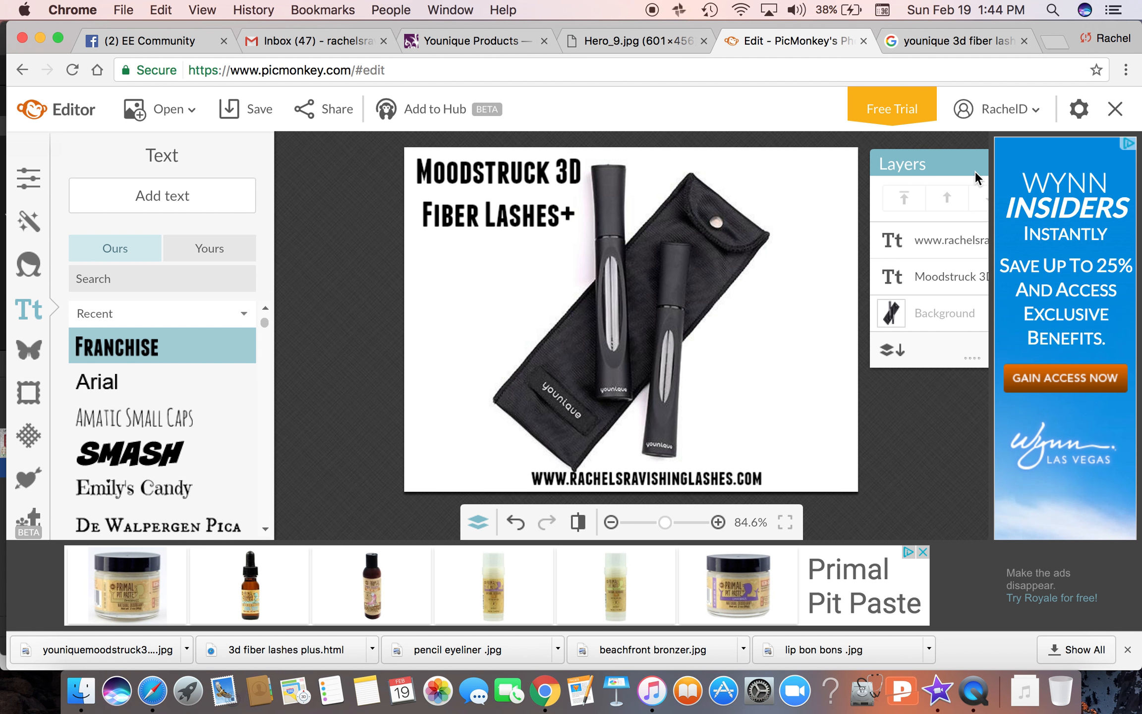
Step: Crop the picture to 500 x 456, trimming the empty white strip along its right side
click(25, 179)
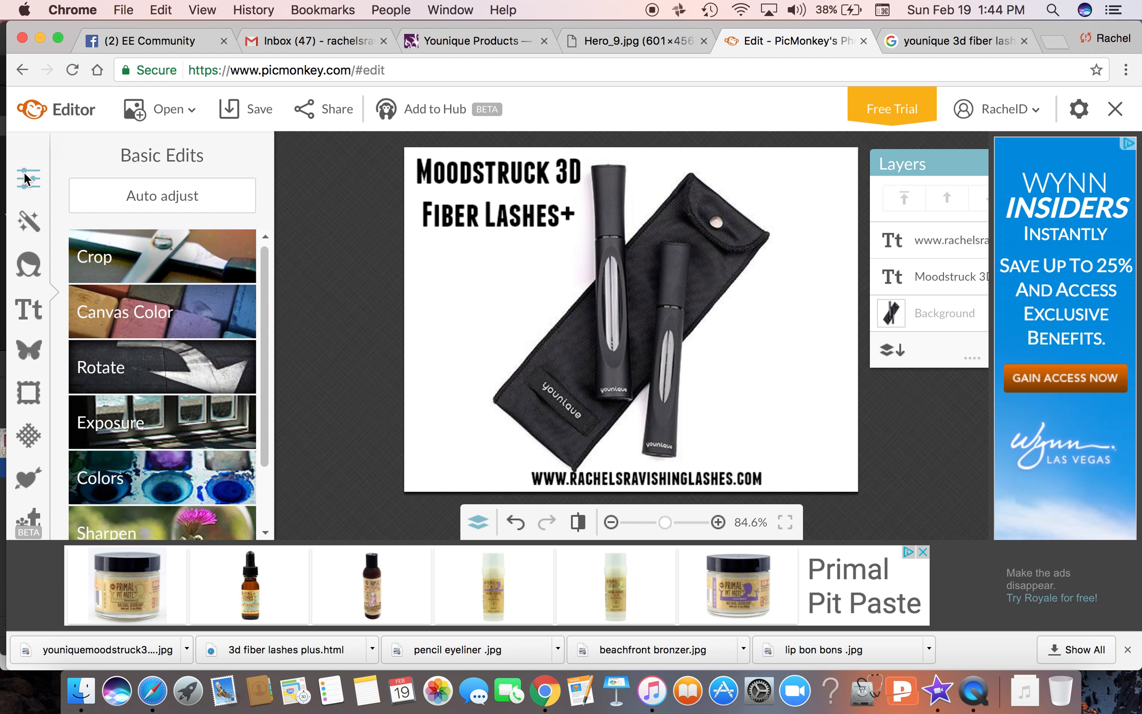
click(109, 263)
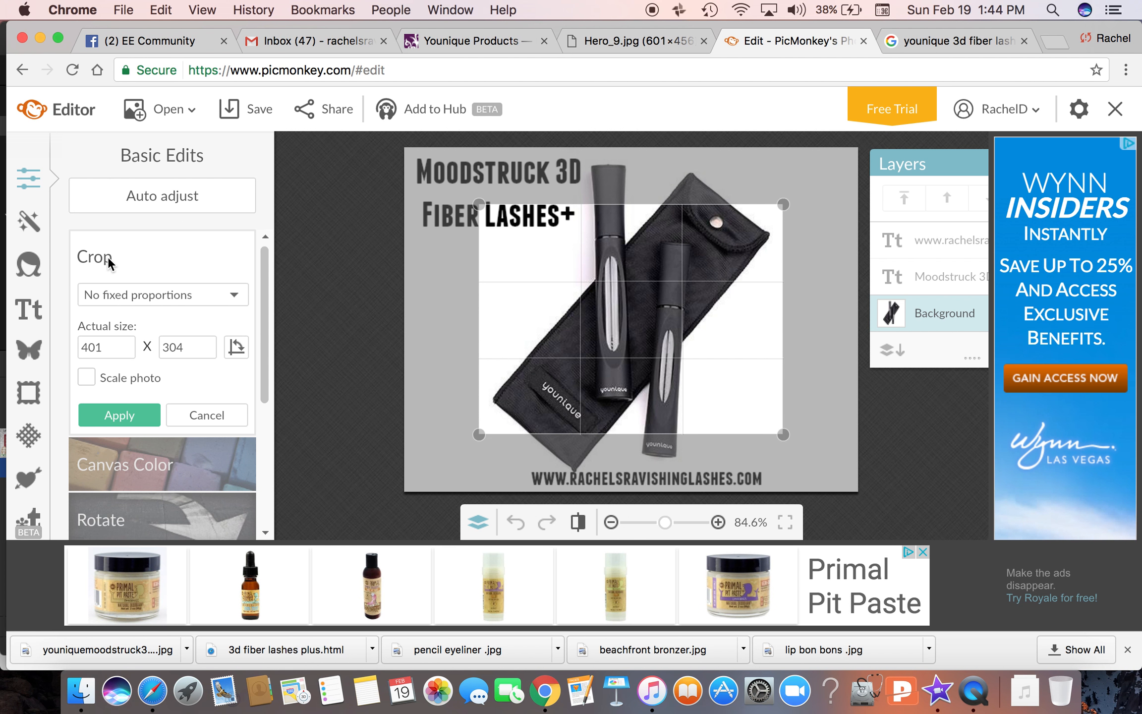
drag(479, 203, 402, 144)
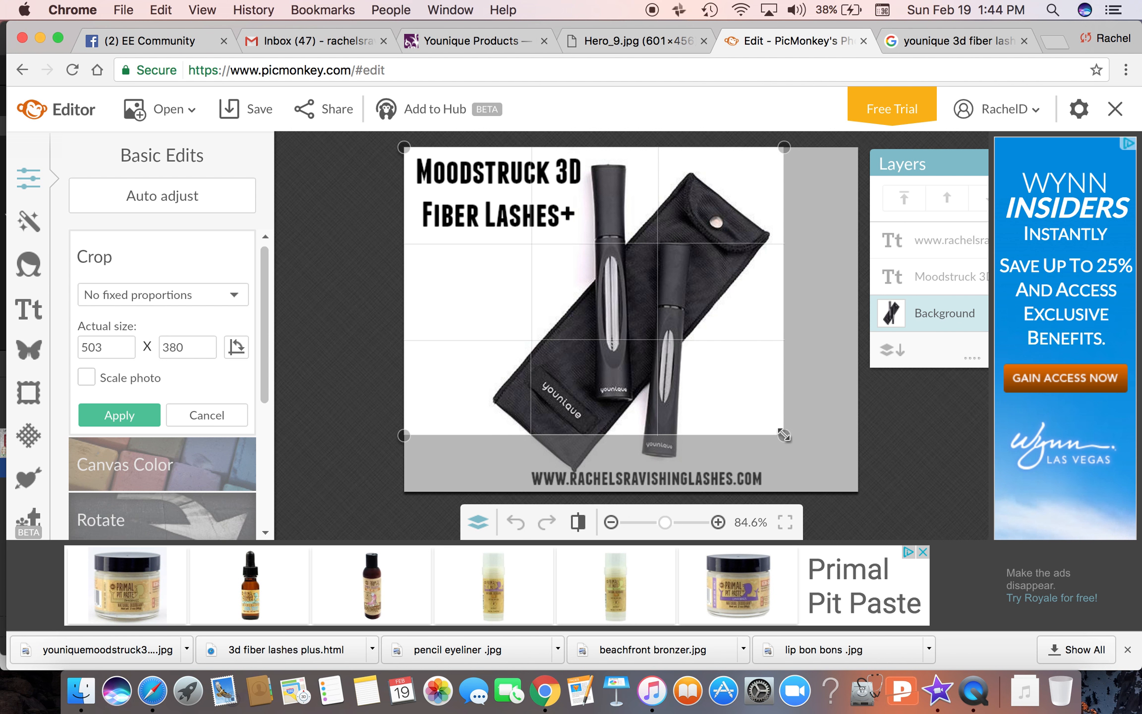
drag(777, 433, 774, 497)
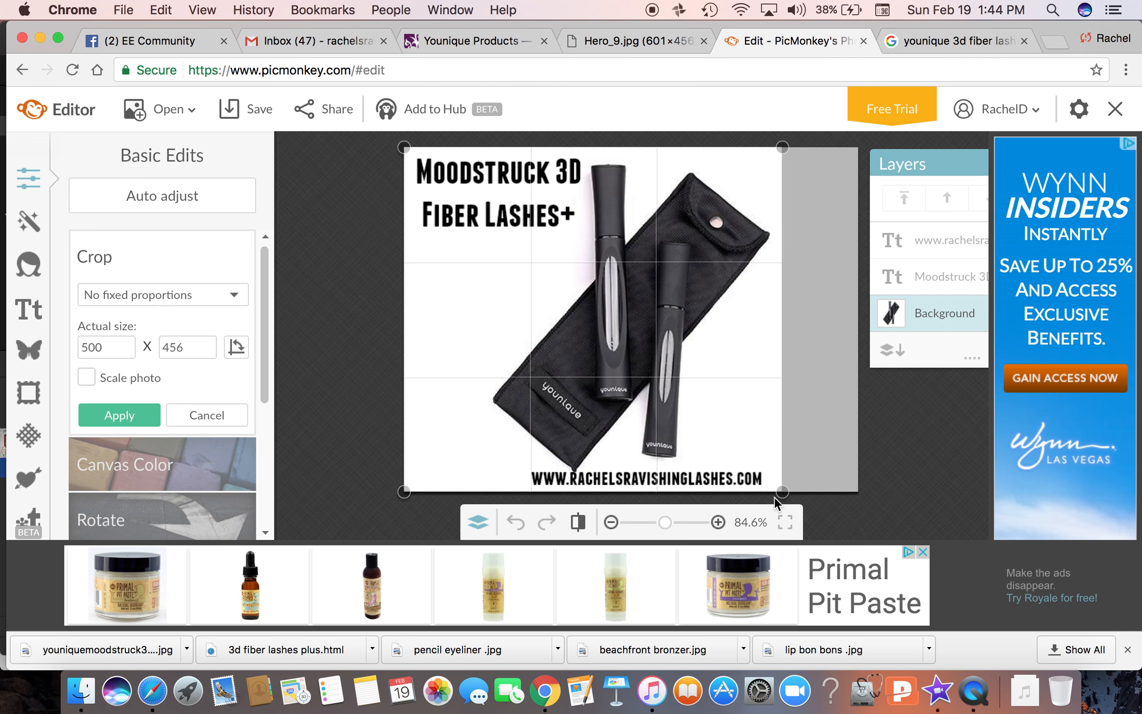
click(114, 416)
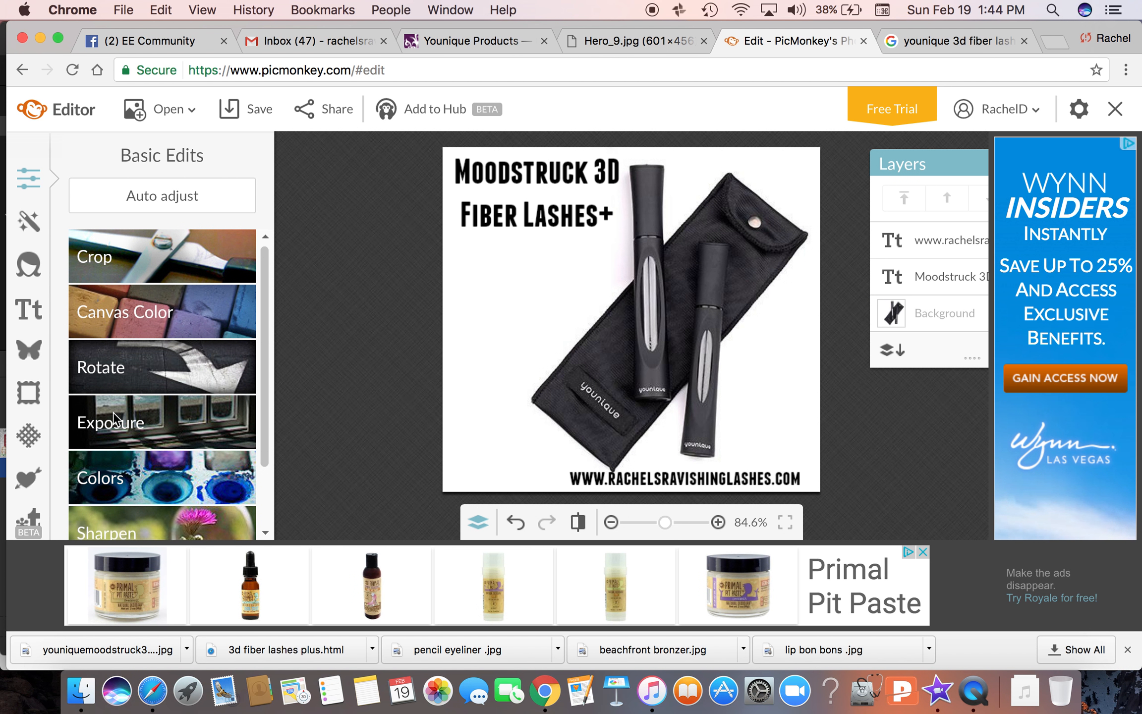
Step: Start adding an own overlay from the computer and open the "Younique ideas etc" folder on the Desktop
click(29, 358)
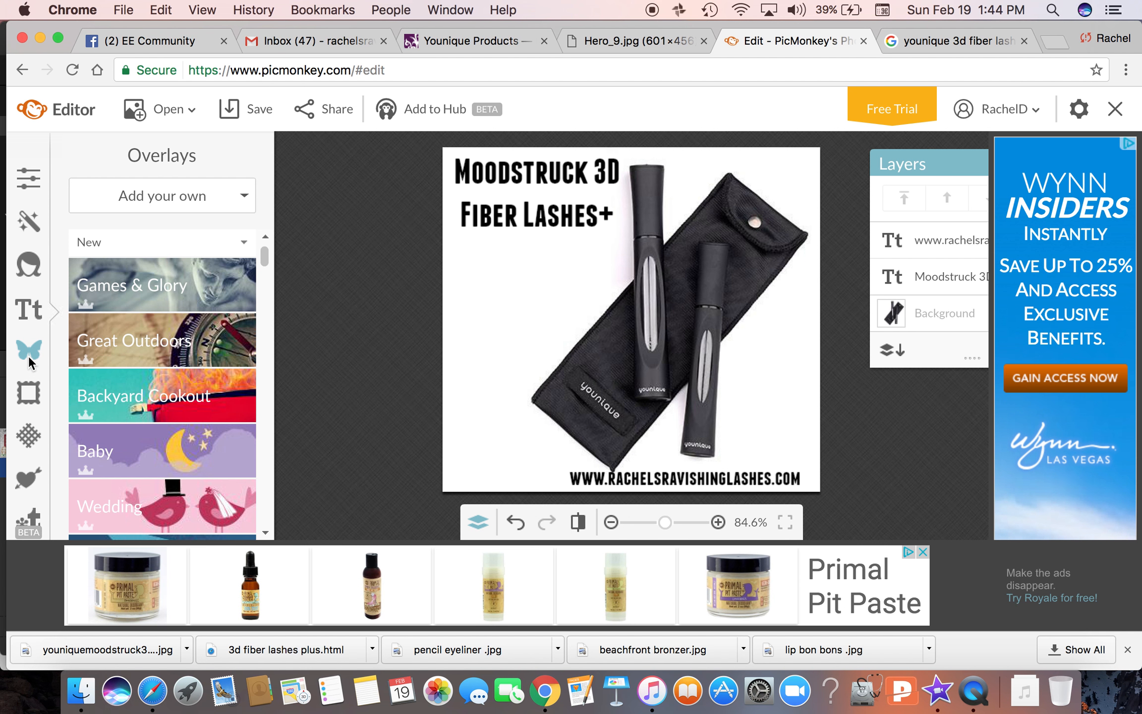
click(106, 193)
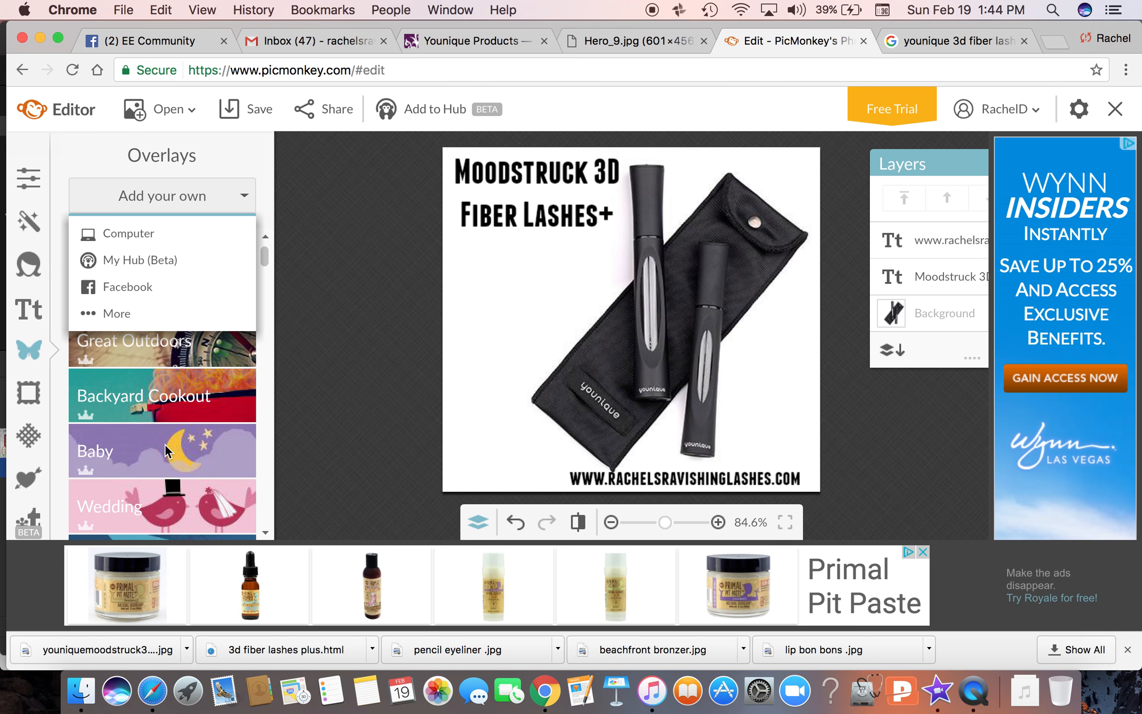
click(161, 235)
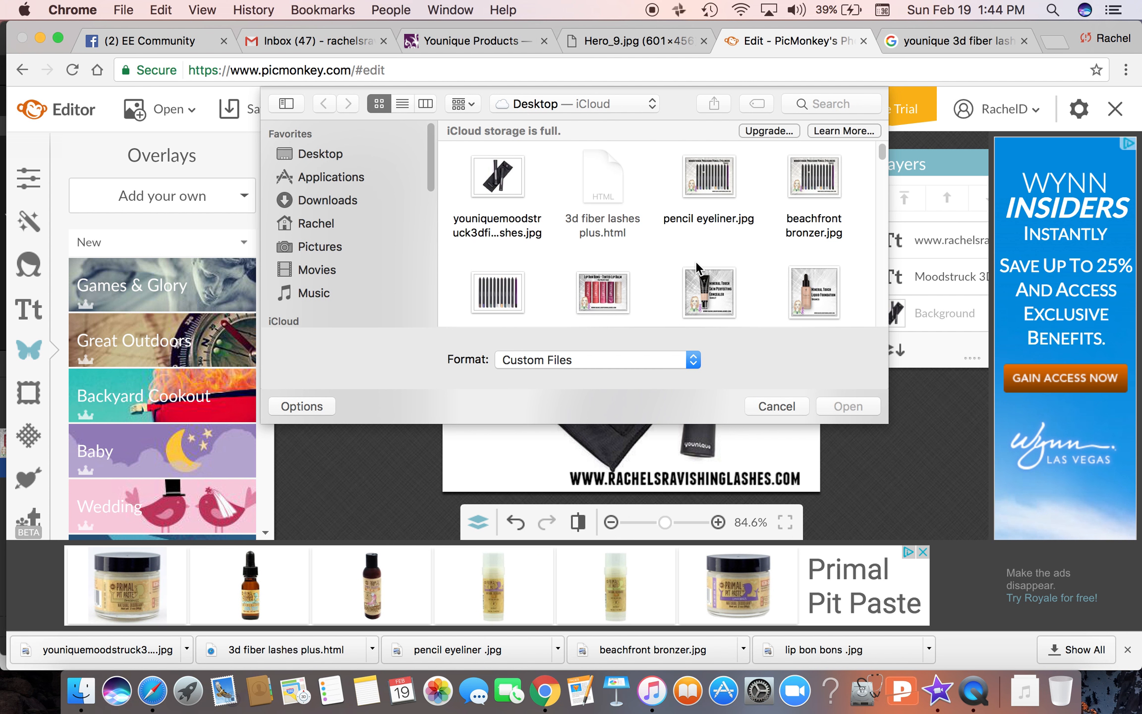
scroll(697, 268, down, 15)
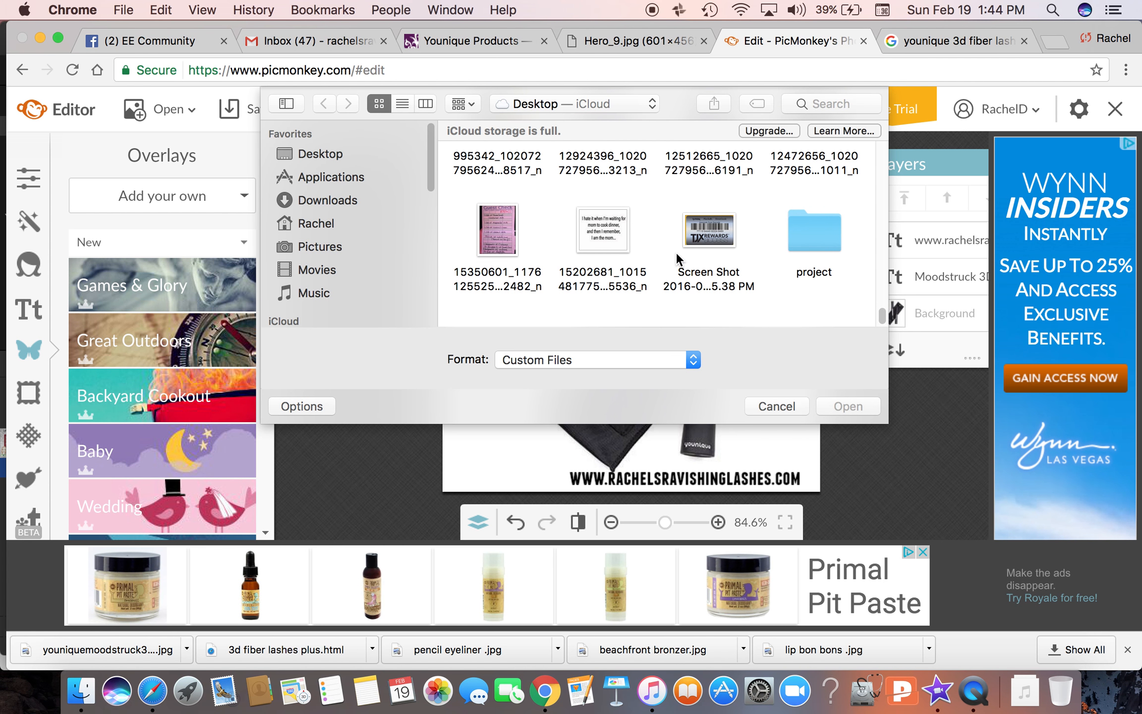
scroll(677, 258, up, 3)
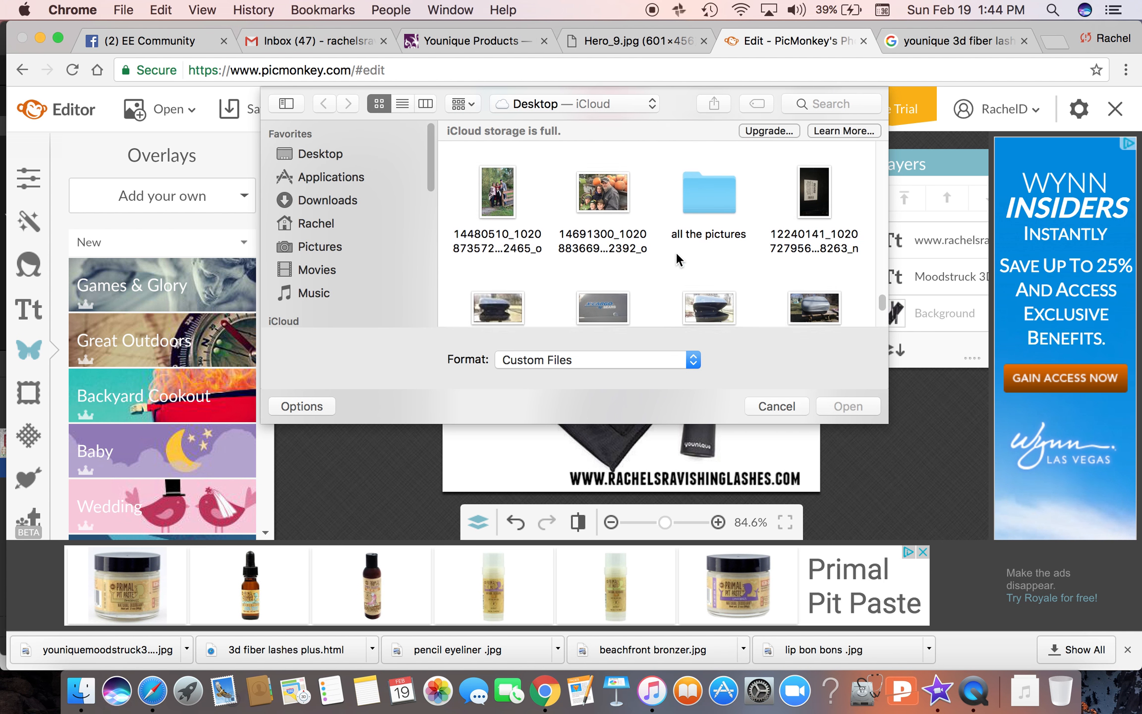
scroll(677, 255, up, 10)
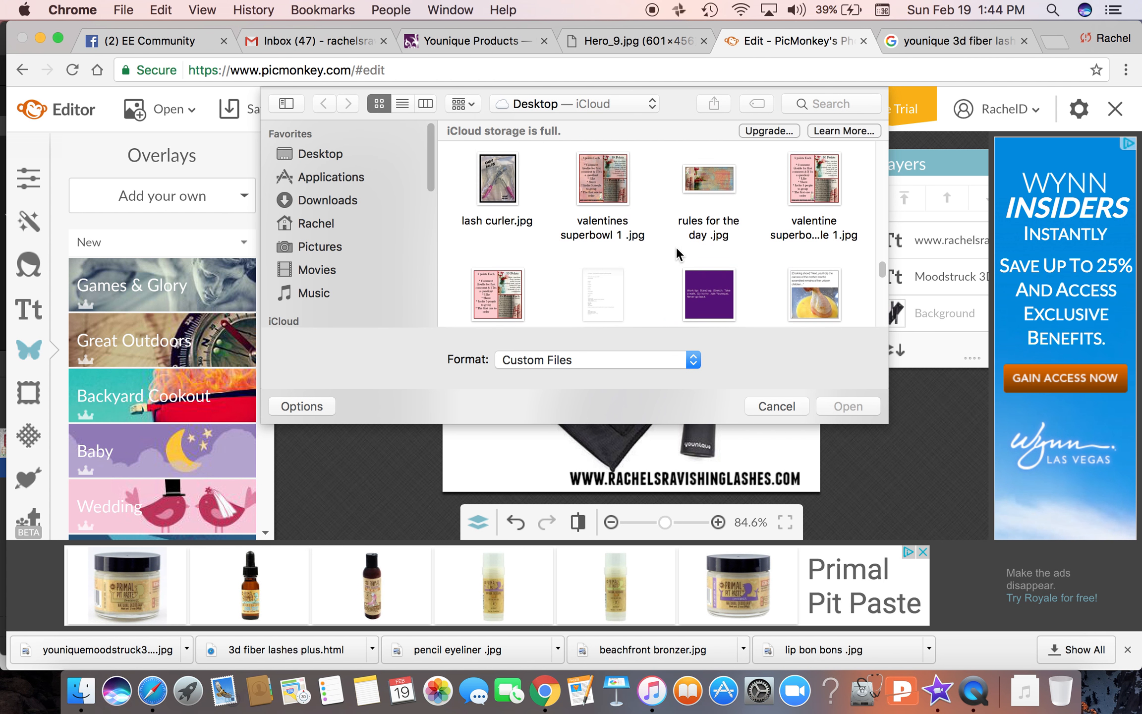
scroll(677, 254, up, 3)
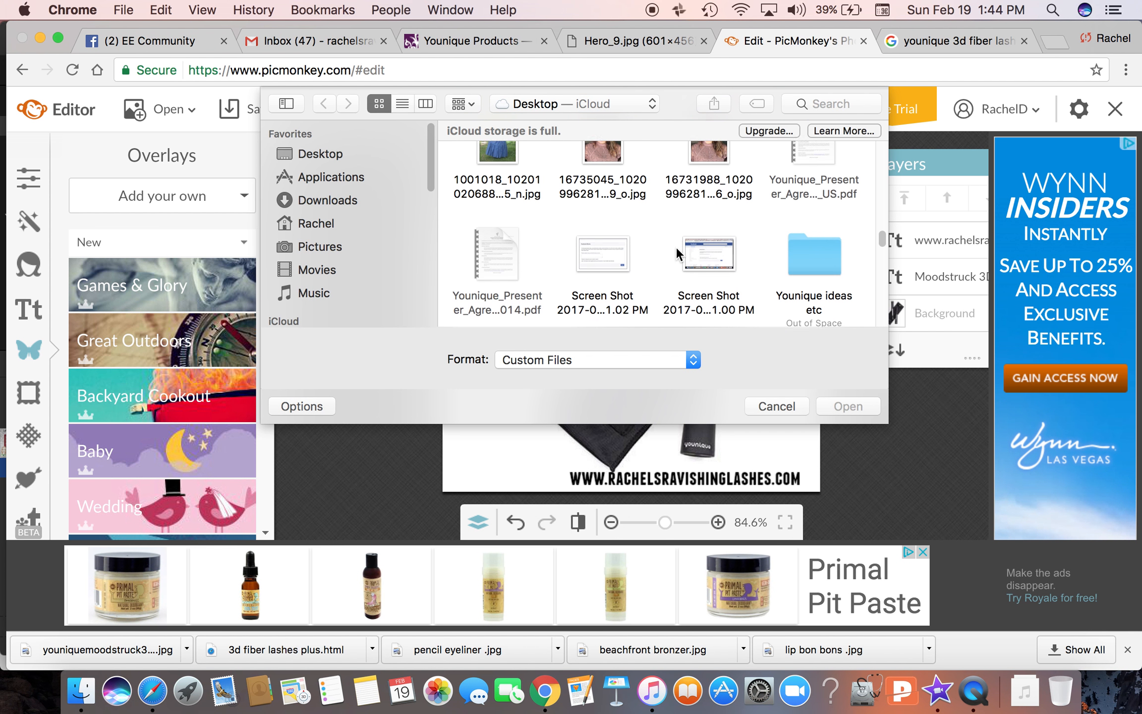
double_click(806, 254)
Step: Add the logo file "you tube template logo 2 t...rent.png" to the picture as an overlay
scroll(806, 254, down, 15)
scroll(806, 254, down, 15)
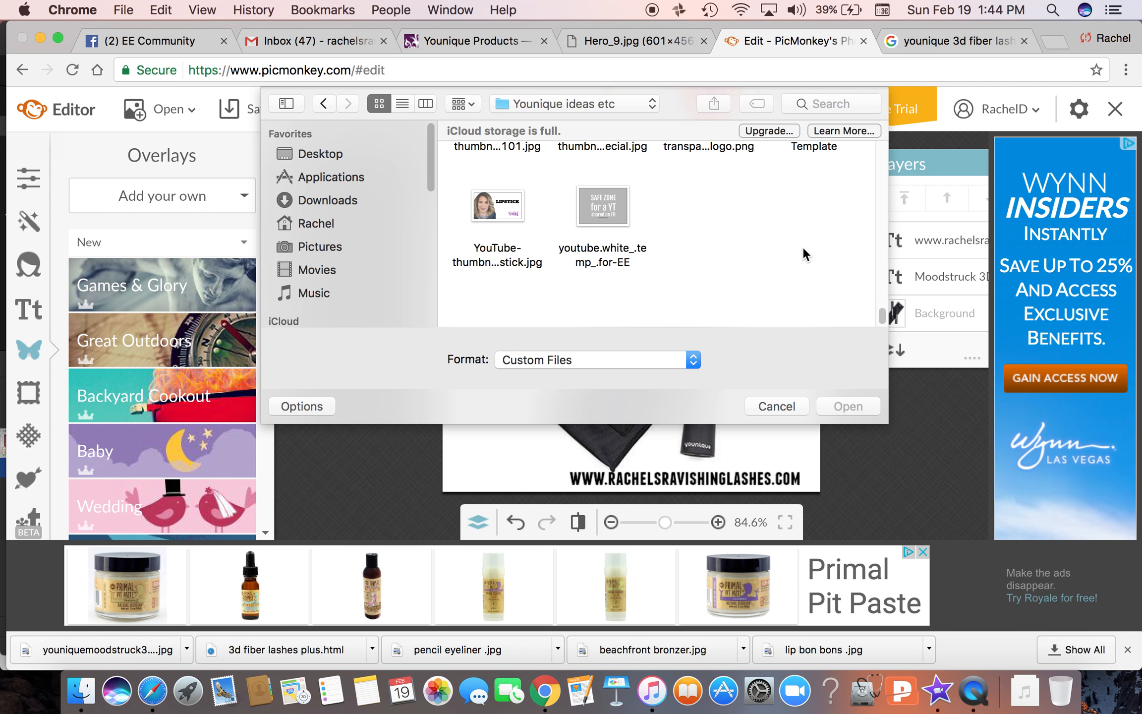
scroll(806, 254, up, 10)
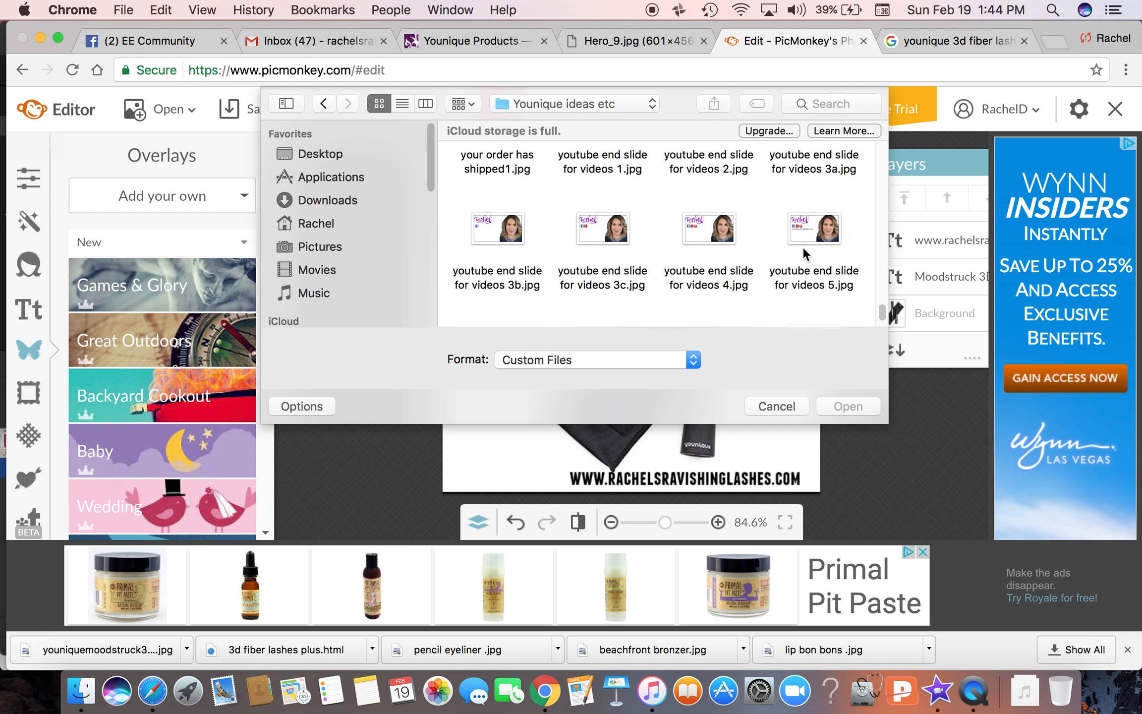
scroll(805, 254, up, 2)
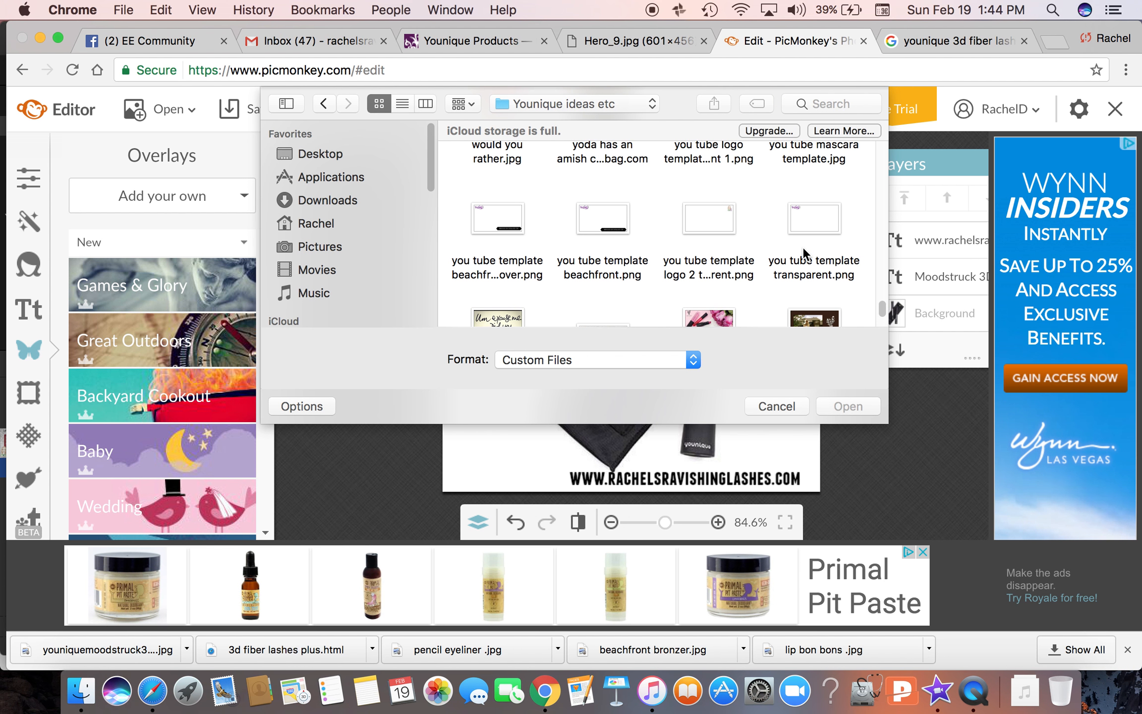
click(714, 234)
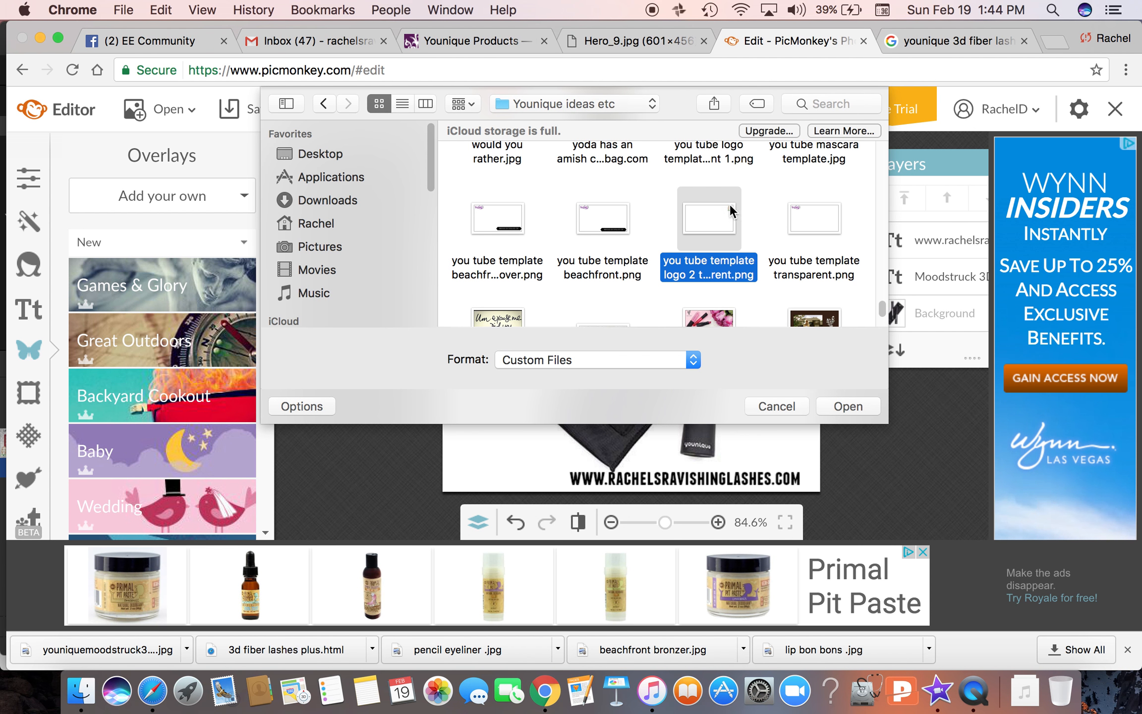
click(858, 414)
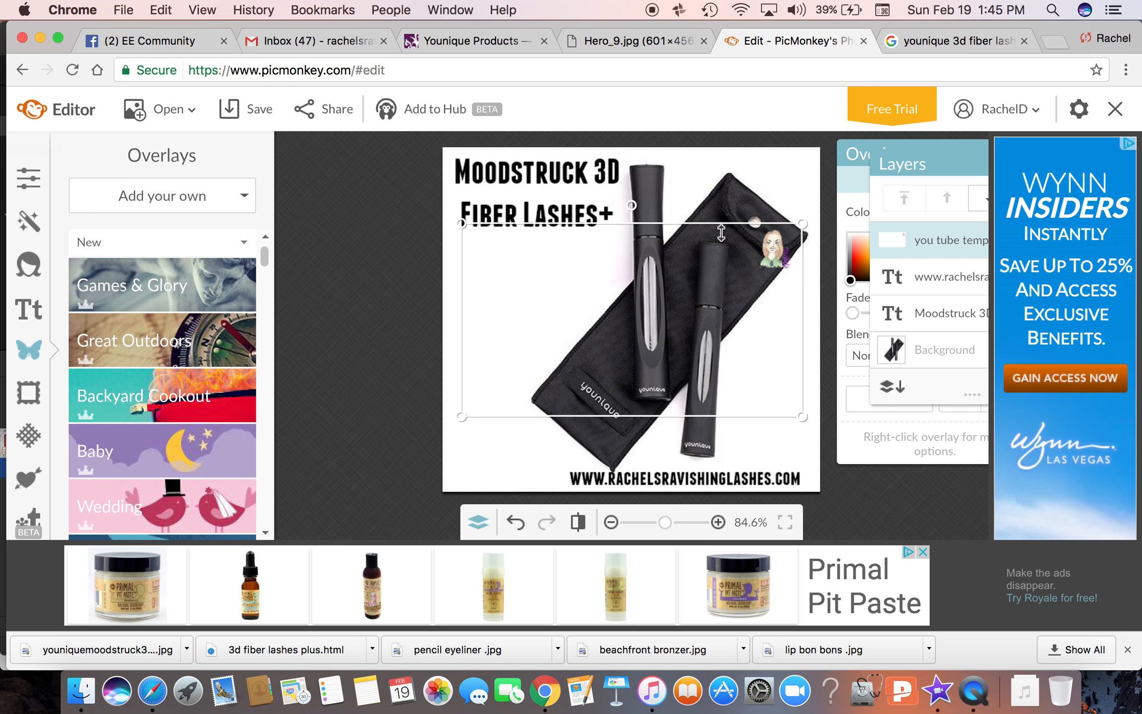
Step: Enlarge the logo overlay and position its portrait in the picture's lower-left corner beside the website address, then deselect it
drag(781, 256, 450, 469)
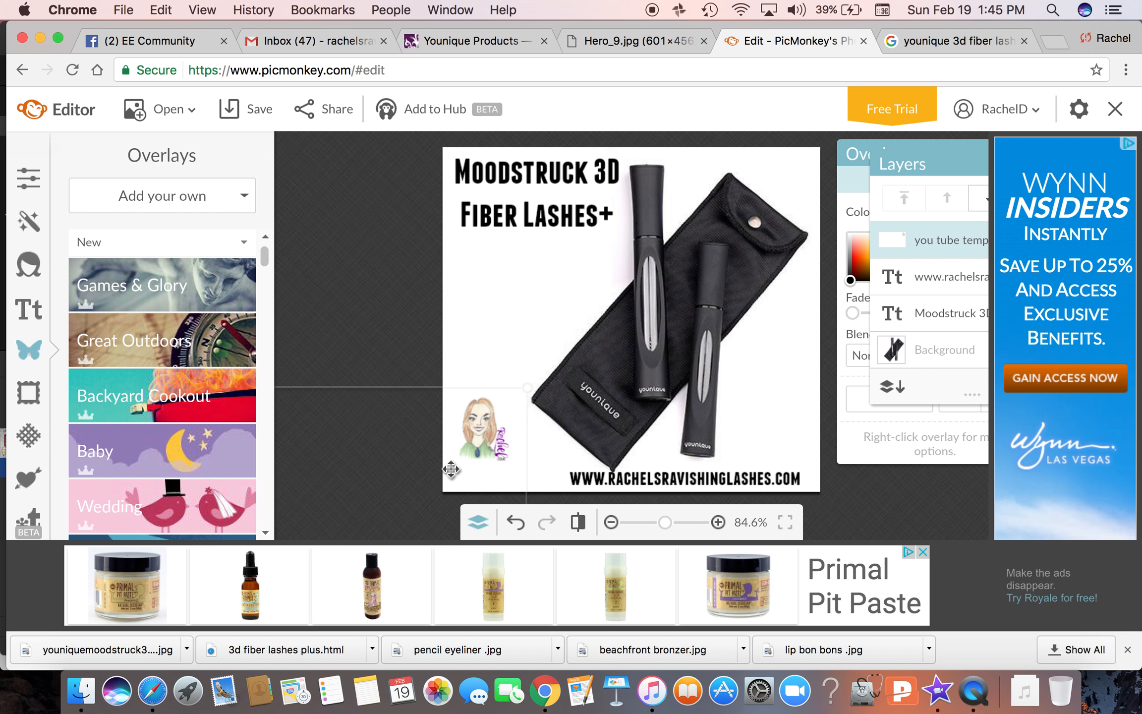
drag(525, 395, 719, 217)
drag(663, 331, 487, 434)
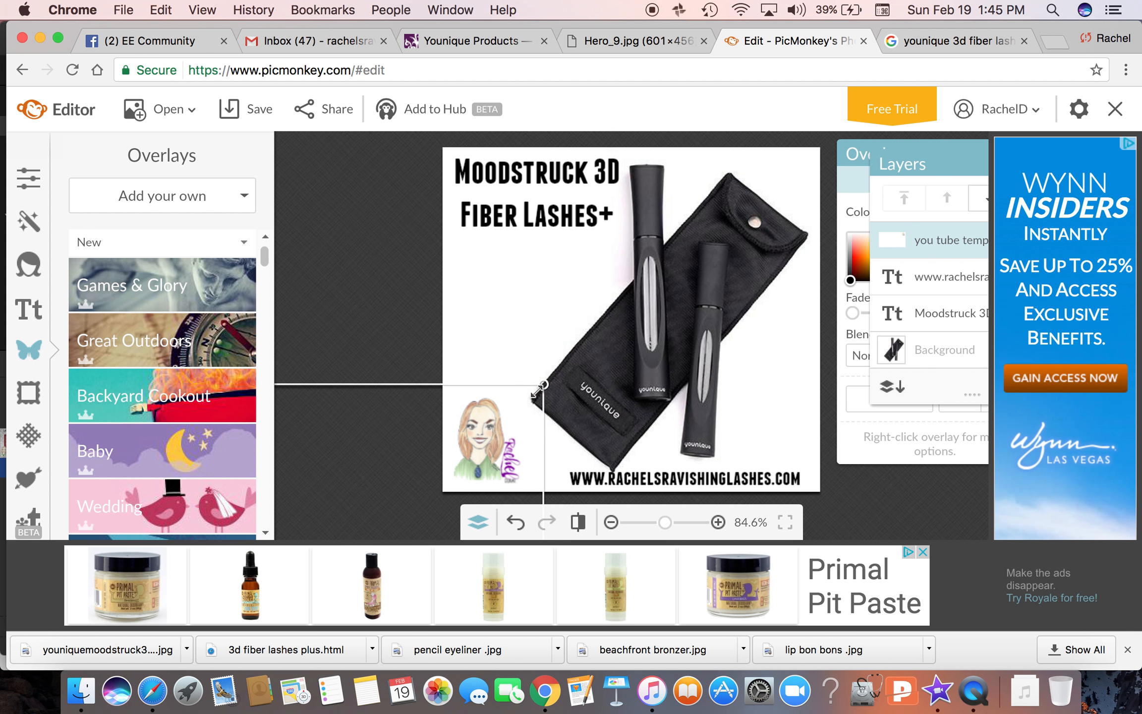
drag(541, 388, 628, 262)
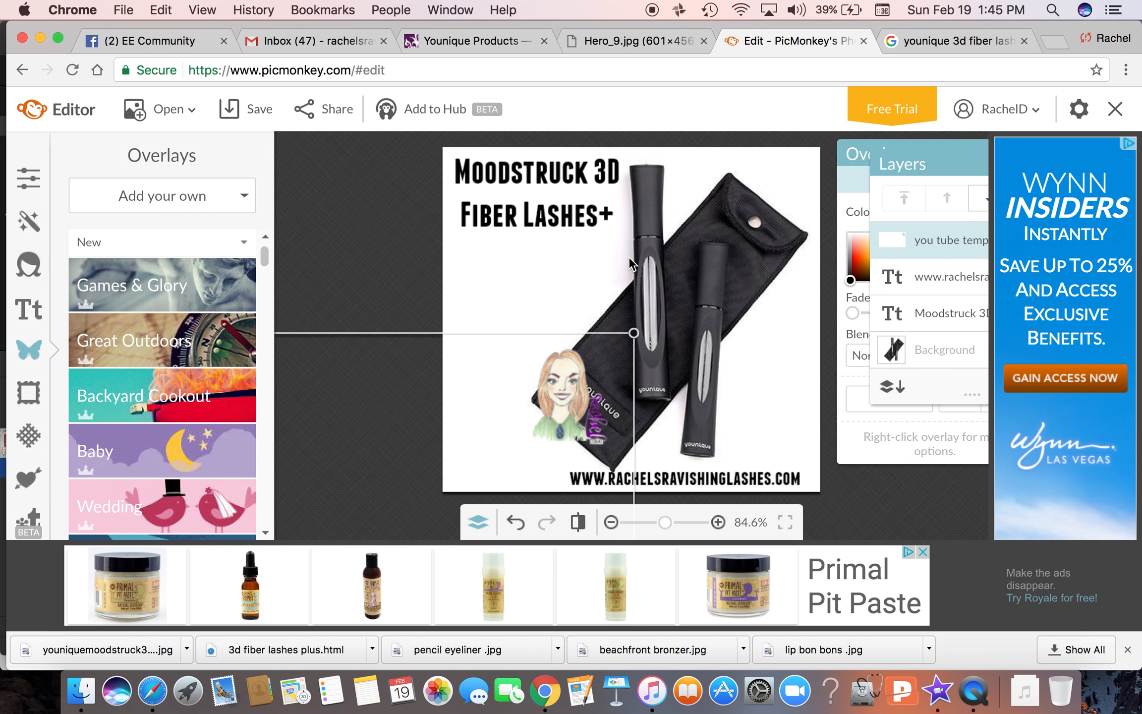
drag(602, 394, 544, 417)
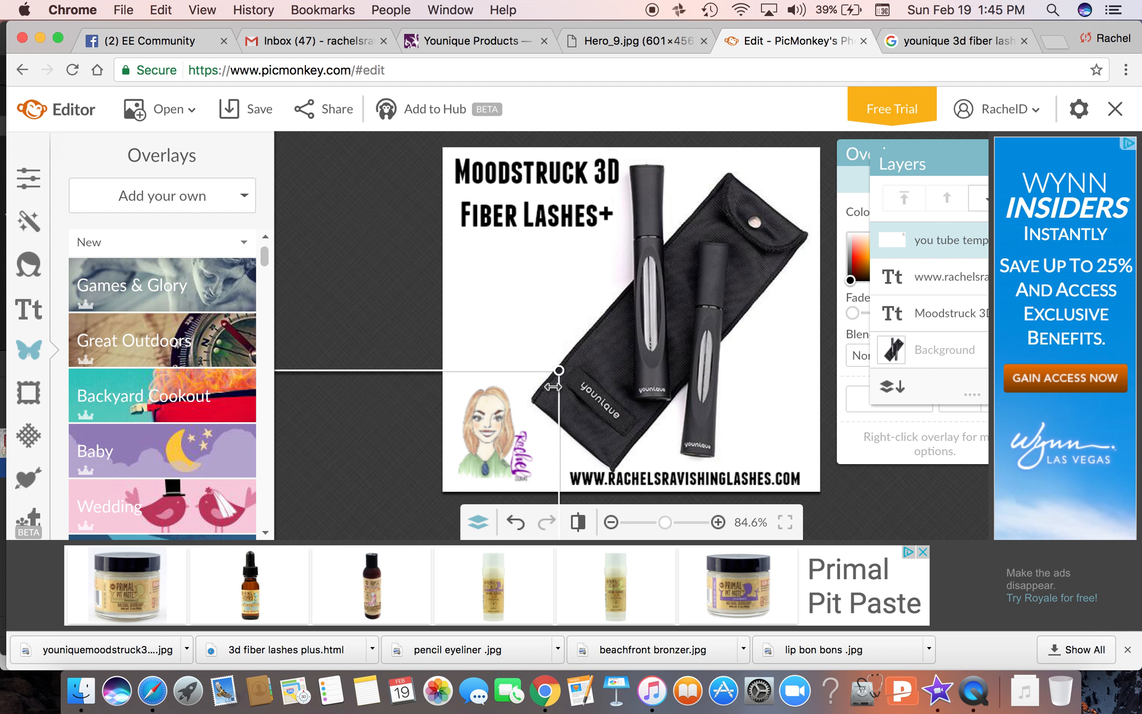
drag(556, 372, 496, 417)
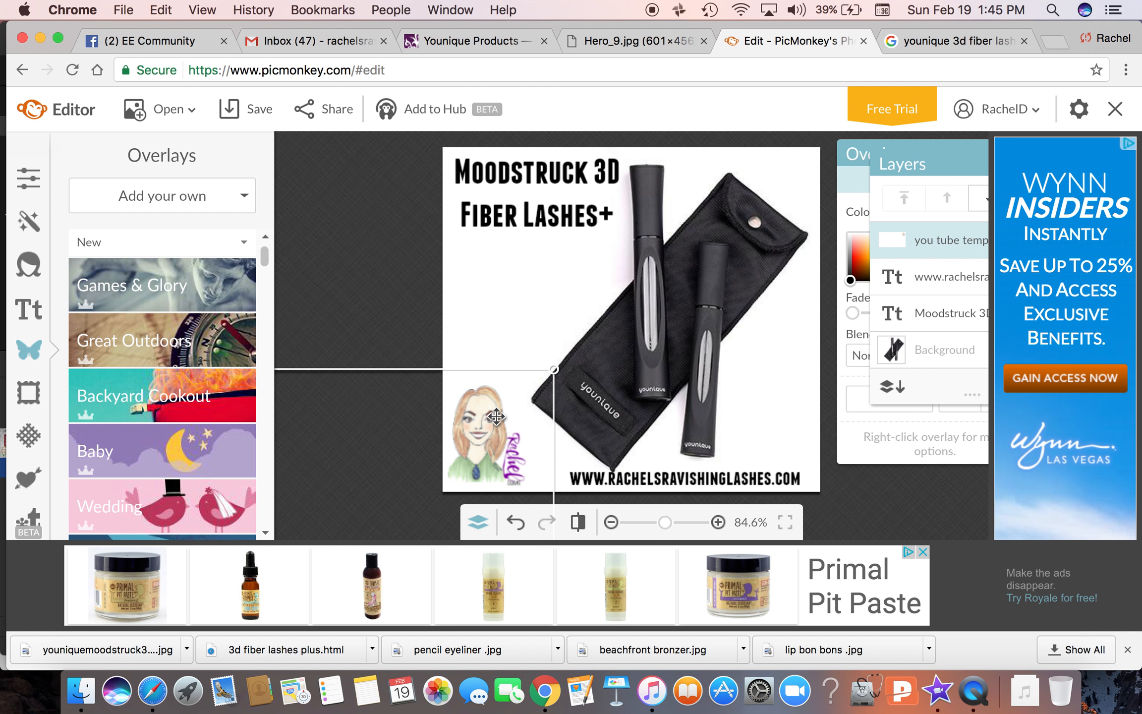
drag(554, 369, 577, 341)
drag(518, 425, 504, 448)
click(506, 323)
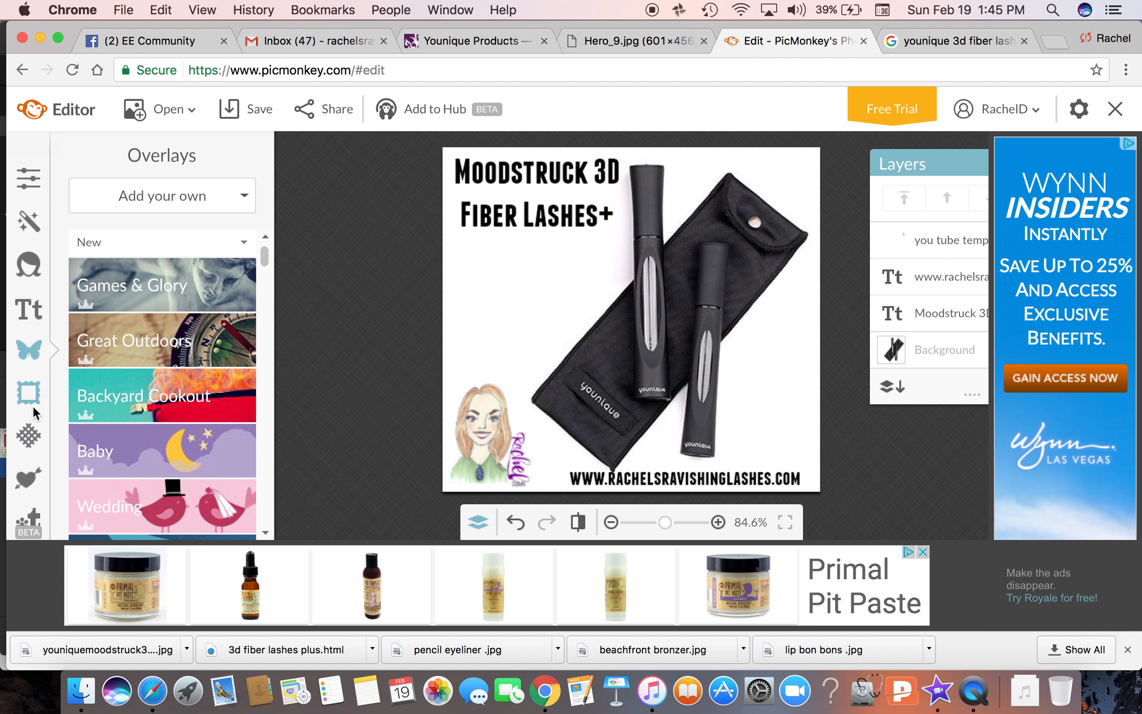
Step: Add the basic five-pointed star from the Stars overlays to the picture
scroll(159, 437, down, 8)
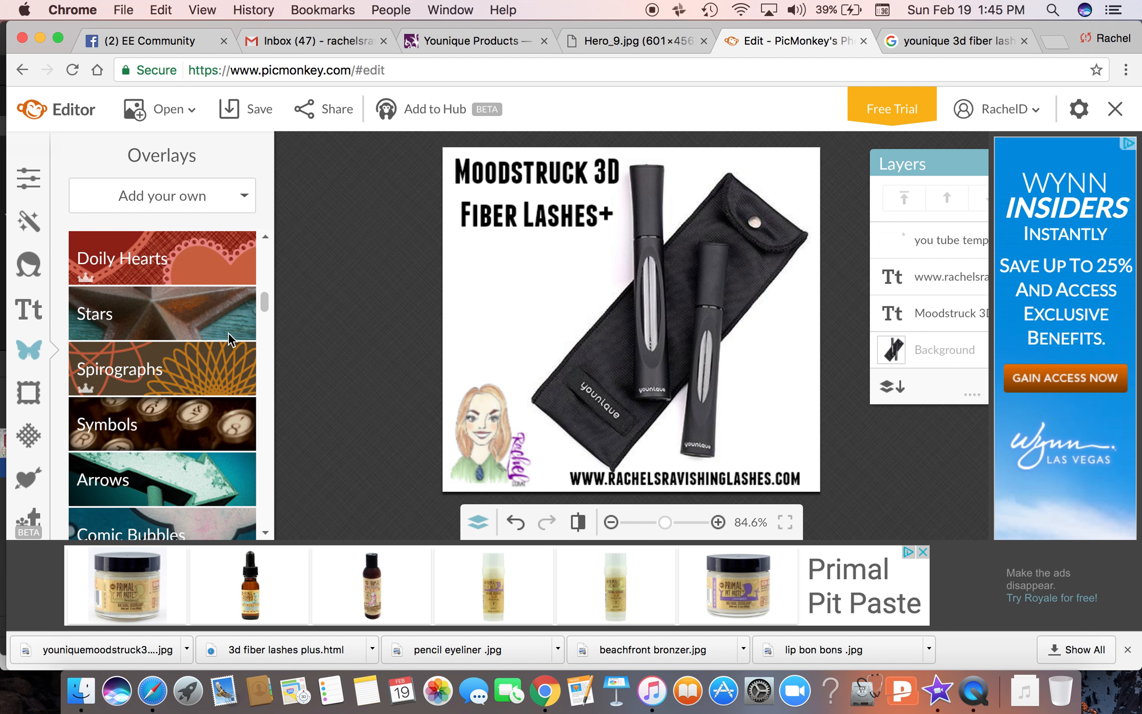
click(168, 309)
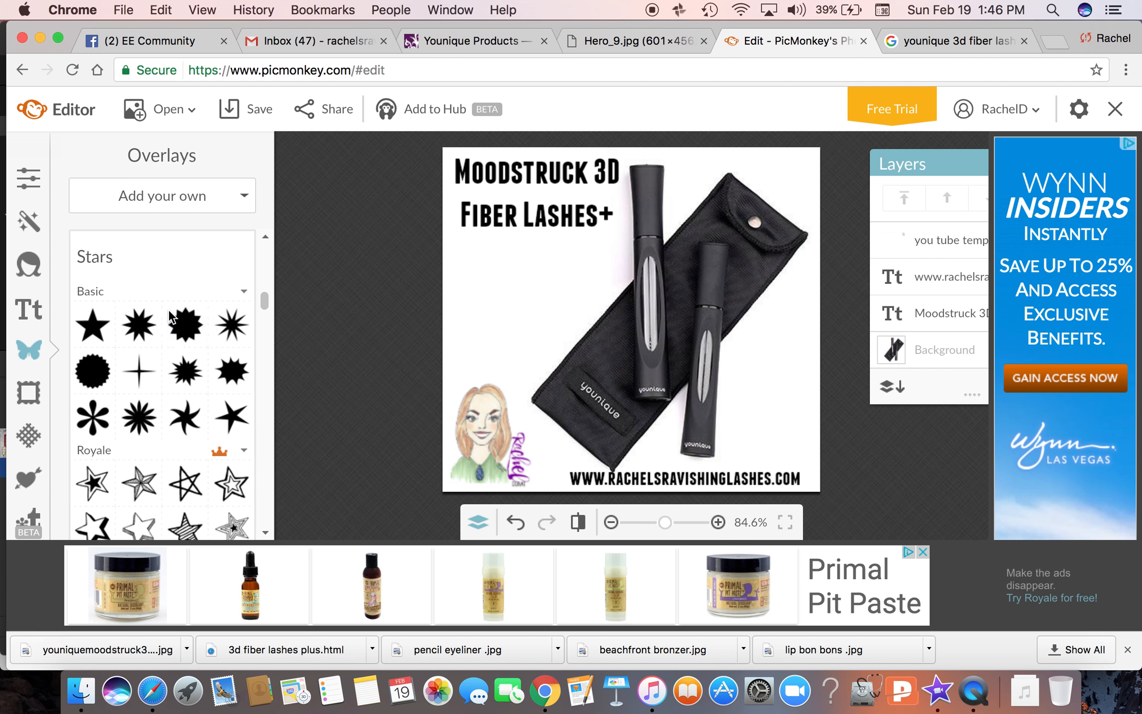
click(95, 331)
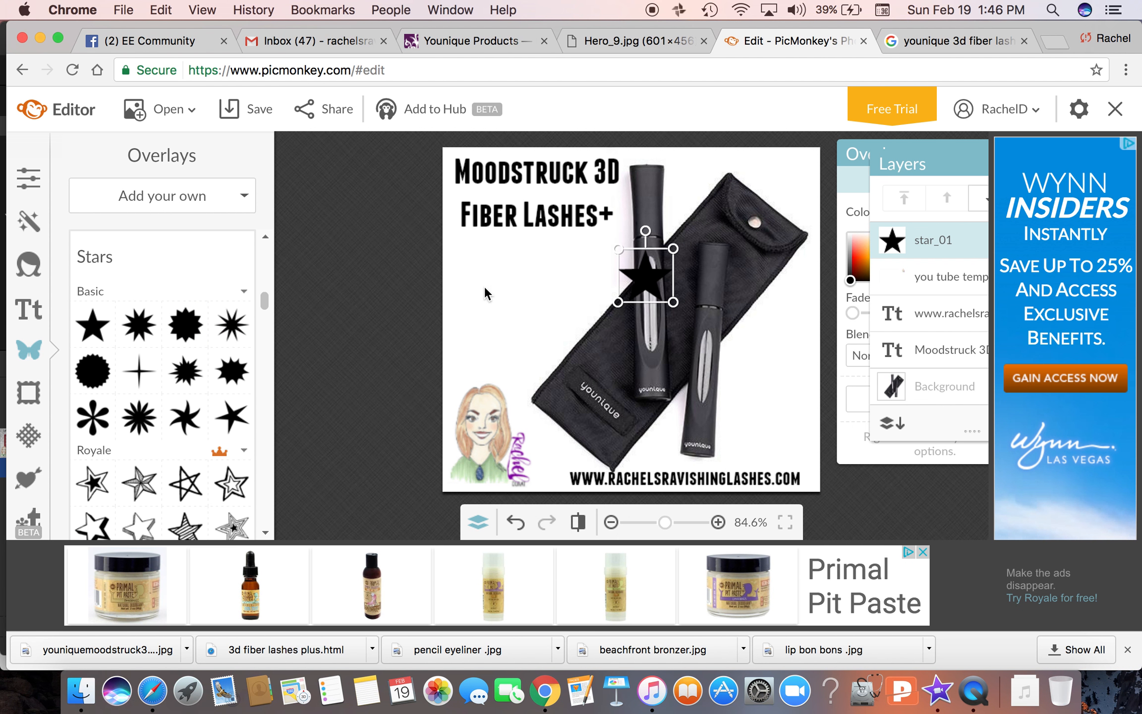
Step: Enlarge the black five-pointed star below the product name, then delete it and leave nothing selected
drag(623, 280, 577, 274)
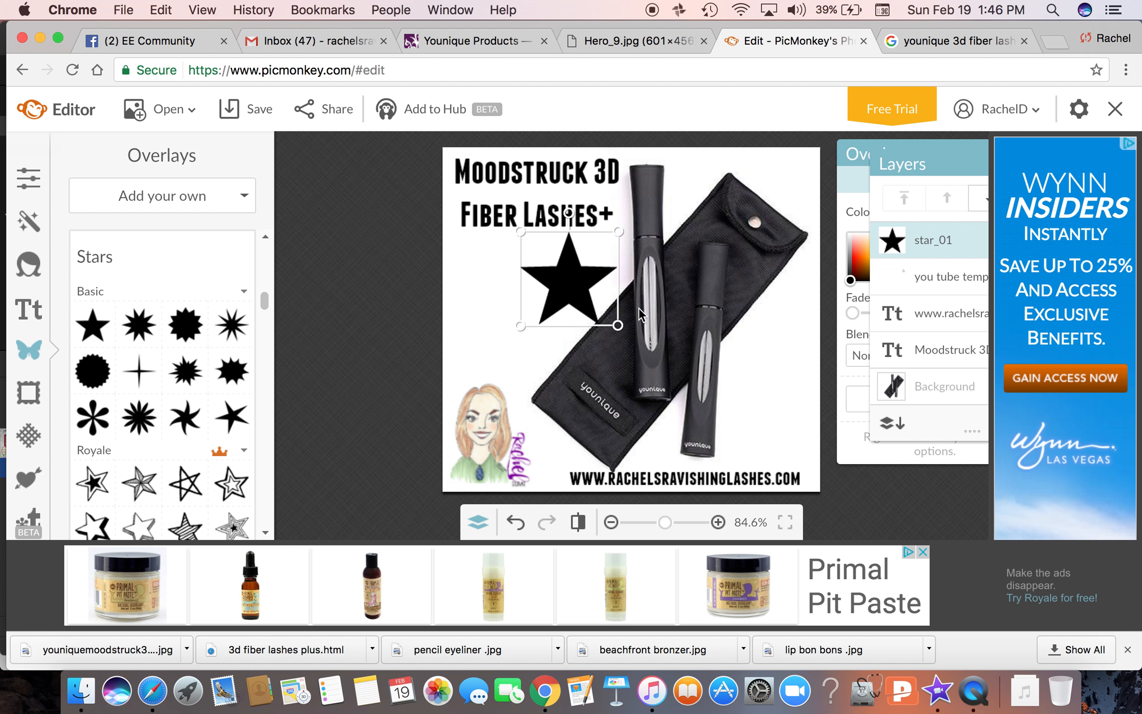
key(BackSpace)
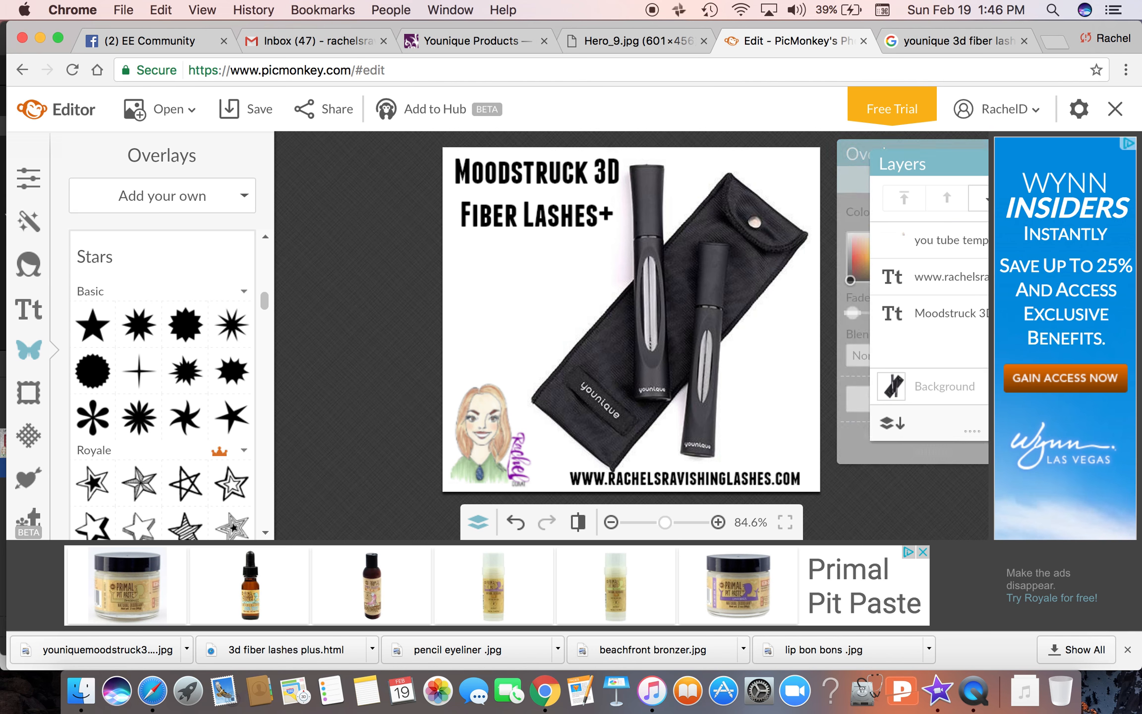
click(493, 188)
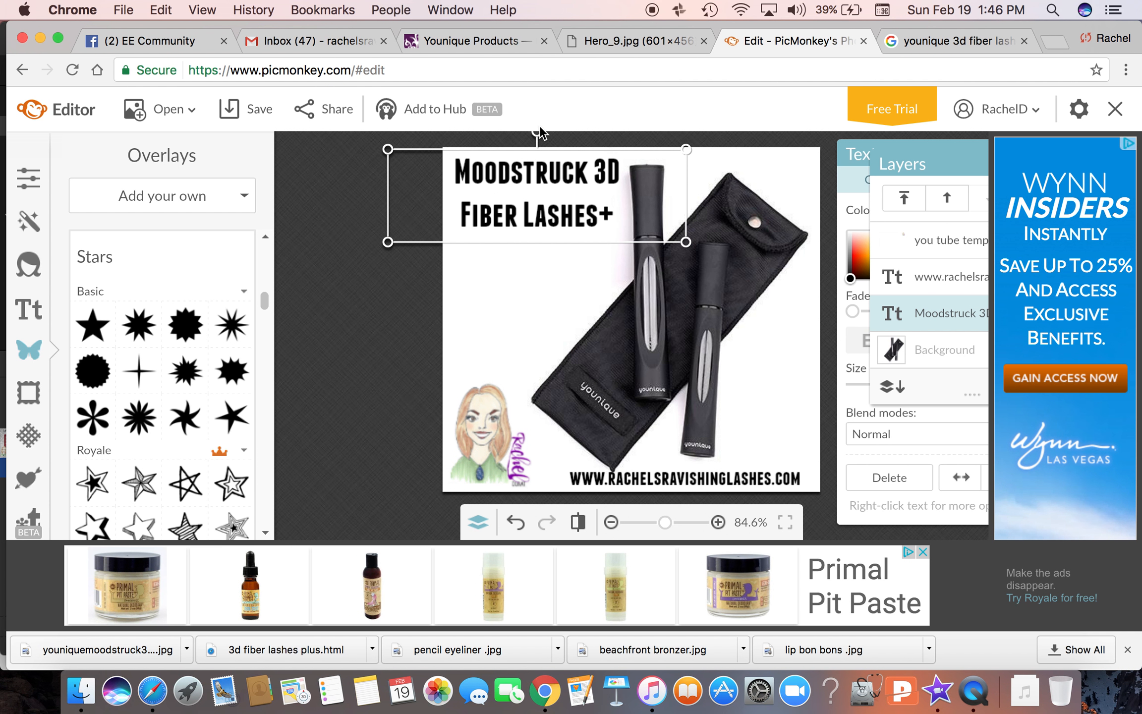
mouse_move(536, 133)
mouse_down()
mouse_move(516, 134)
mouse_move(538, 129)
mouse_up()
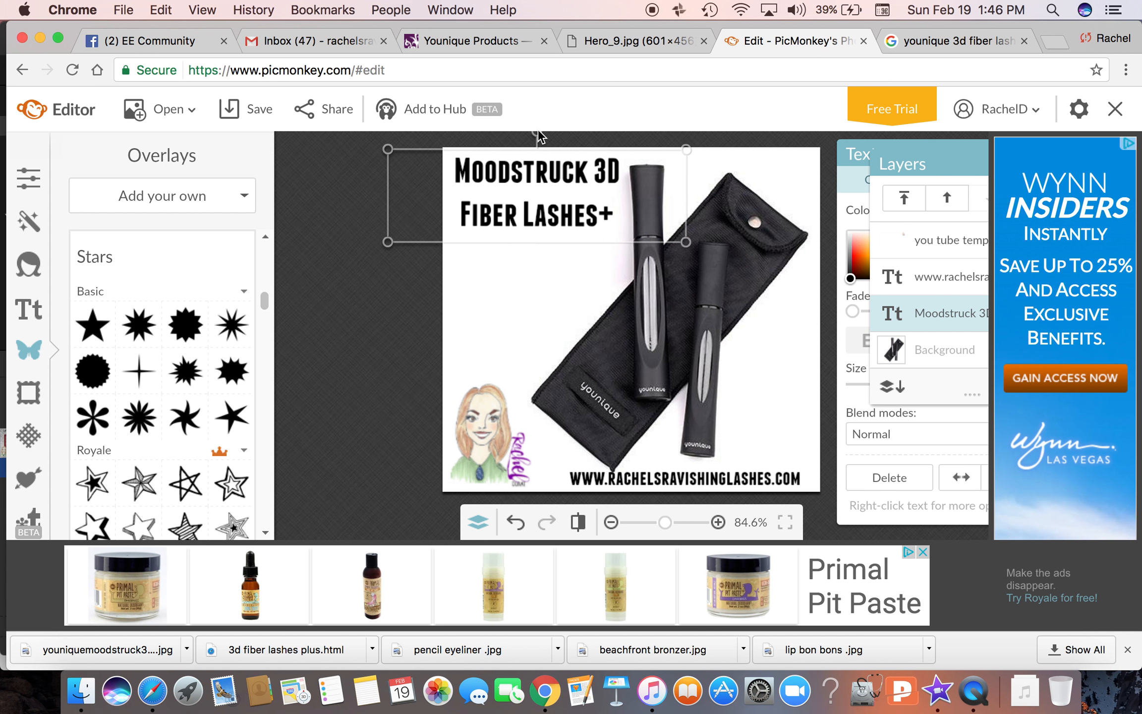
click(520, 277)
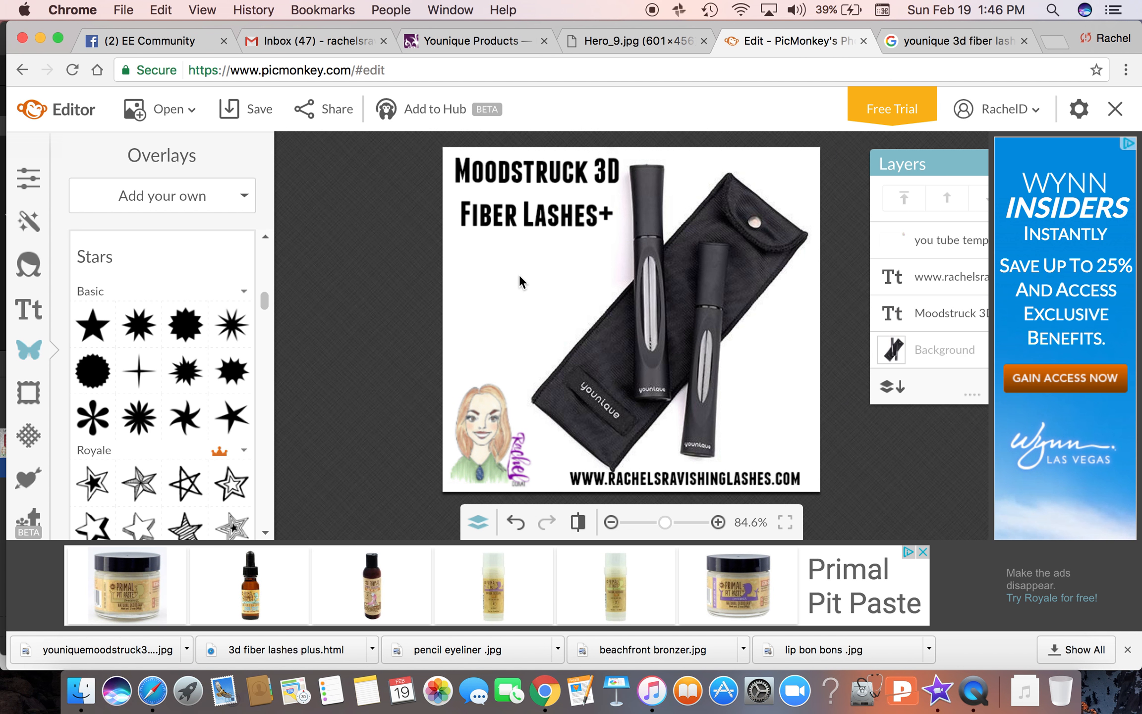
Step: Apply the Drop Shadow frame to the picture with its default shadow settings and a white background
click(34, 264)
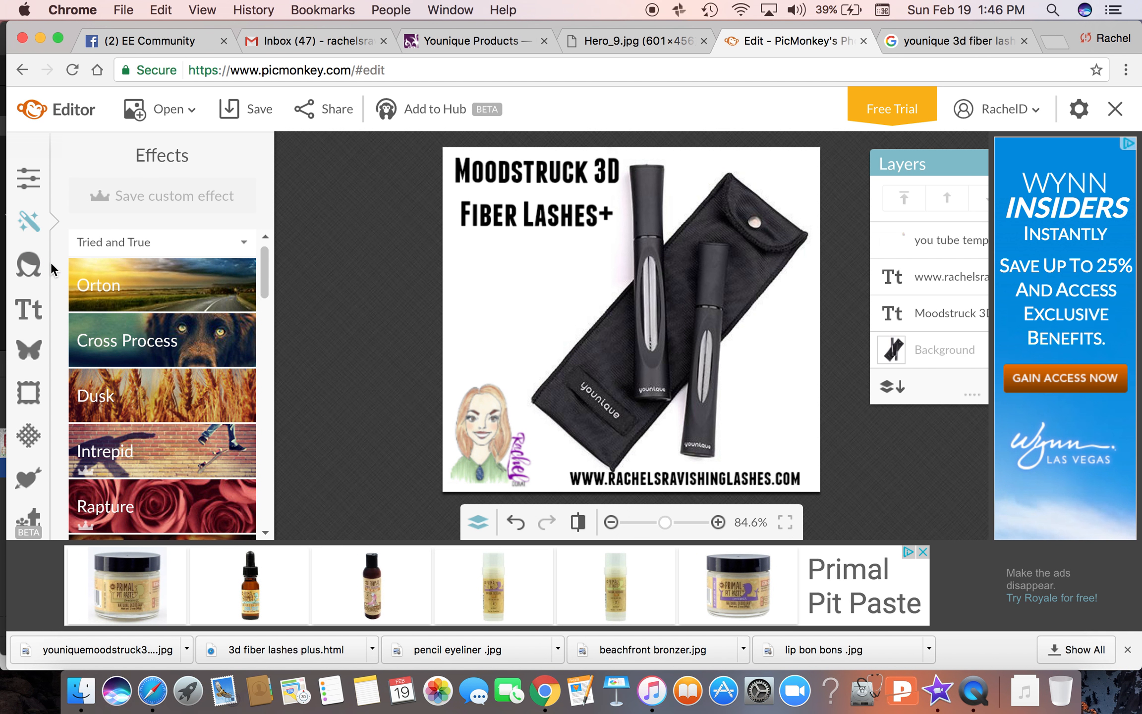
click(27, 182)
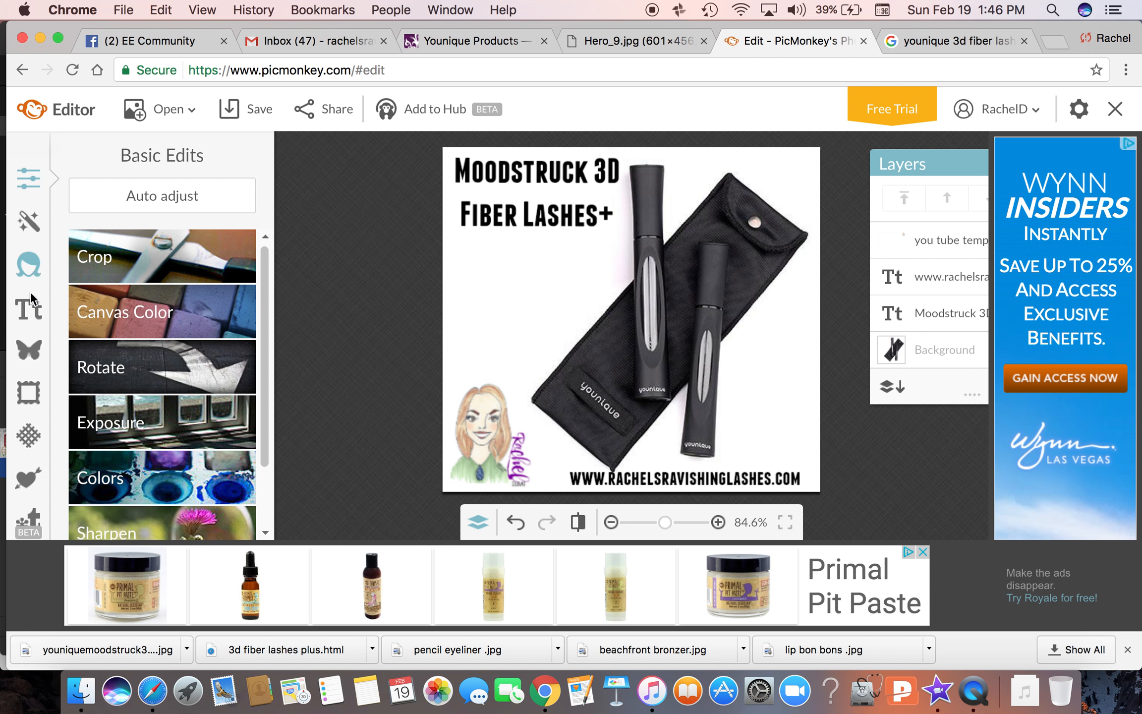
click(34, 396)
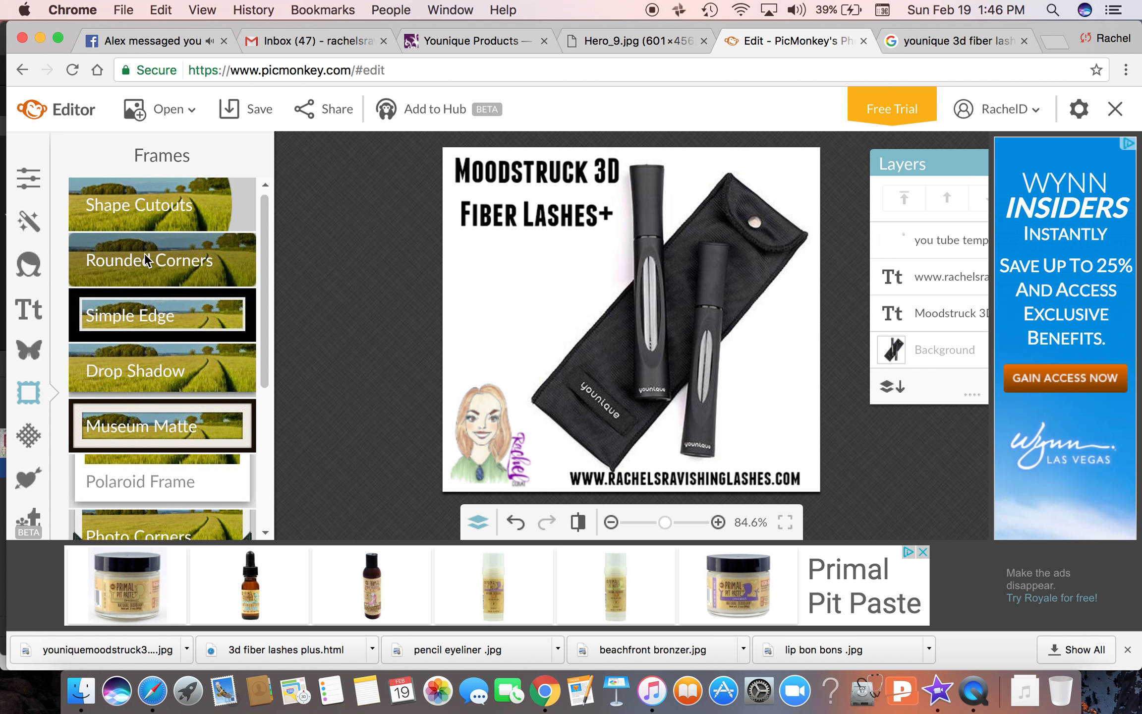
click(139, 370)
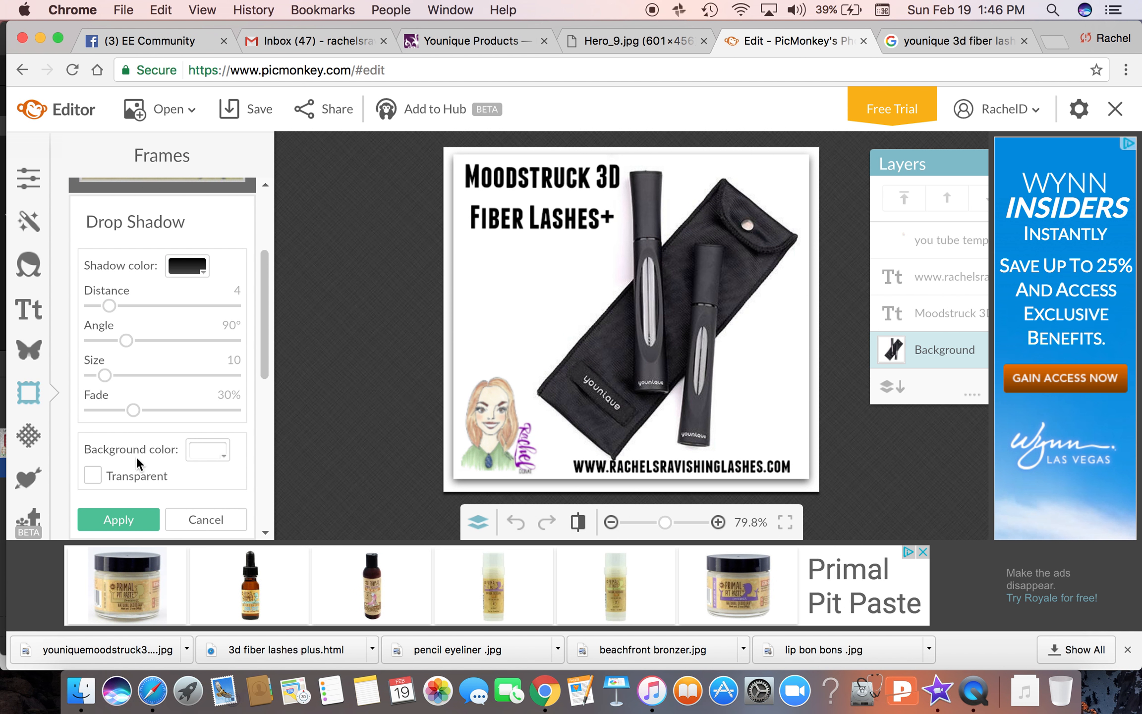
click(122, 521)
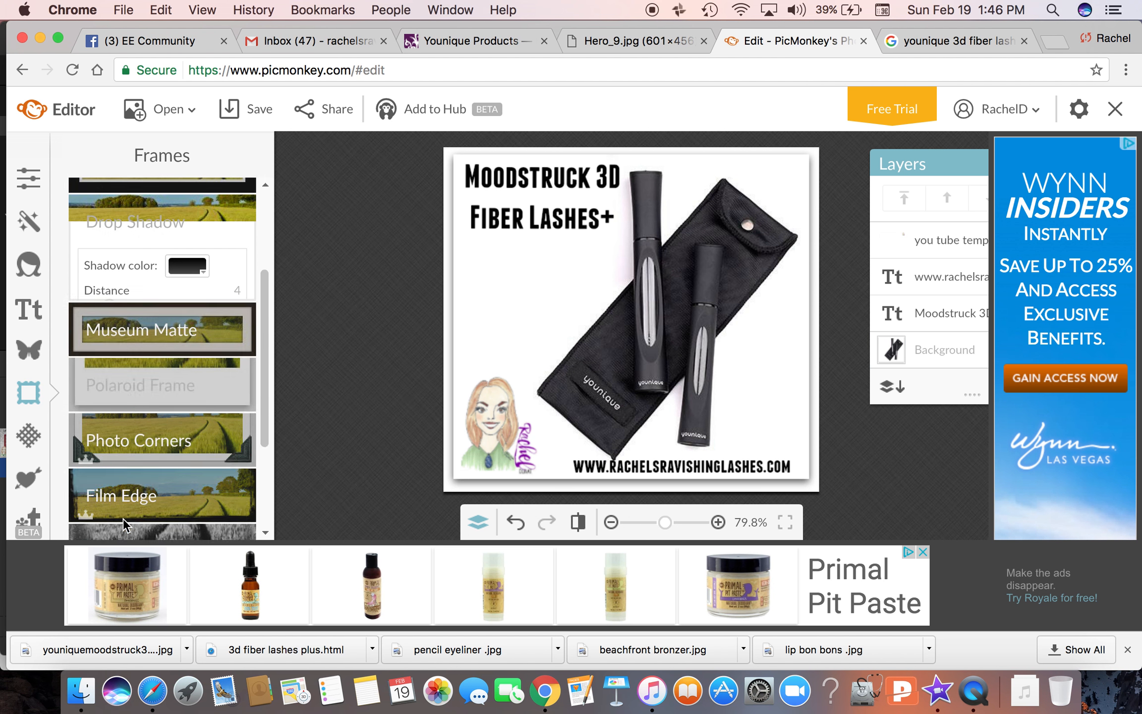
click(29, 436)
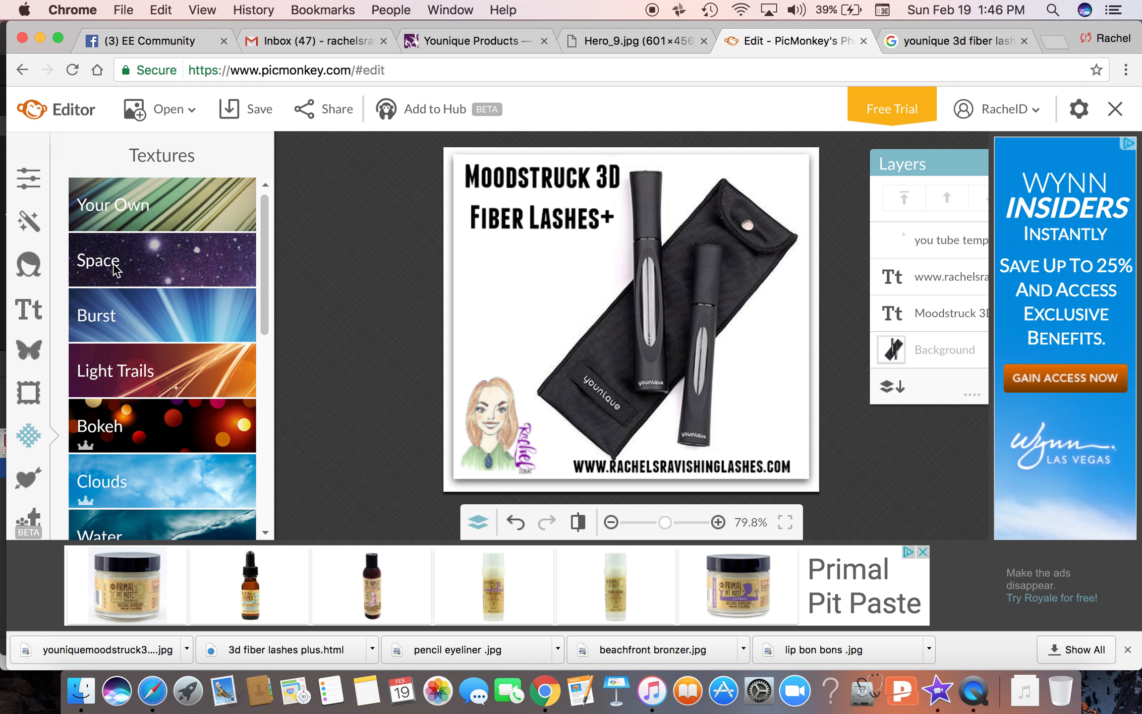
click(149, 258)
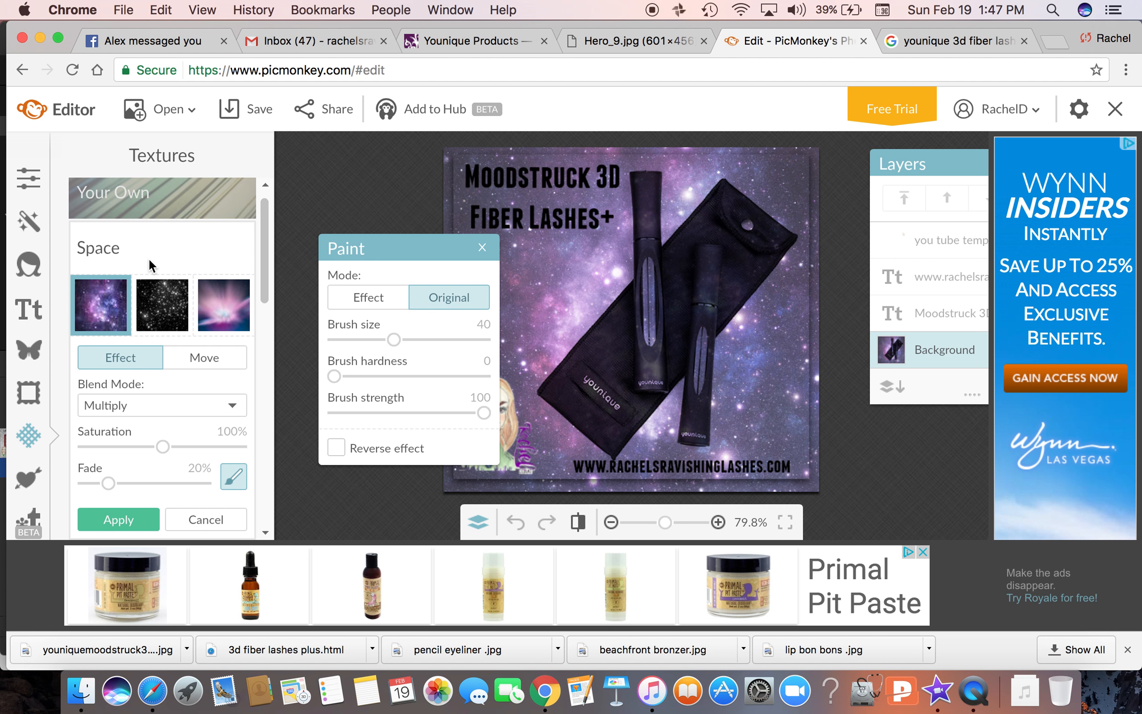
drag(164, 445, 105, 445)
drag(284, 431, 145, 429)
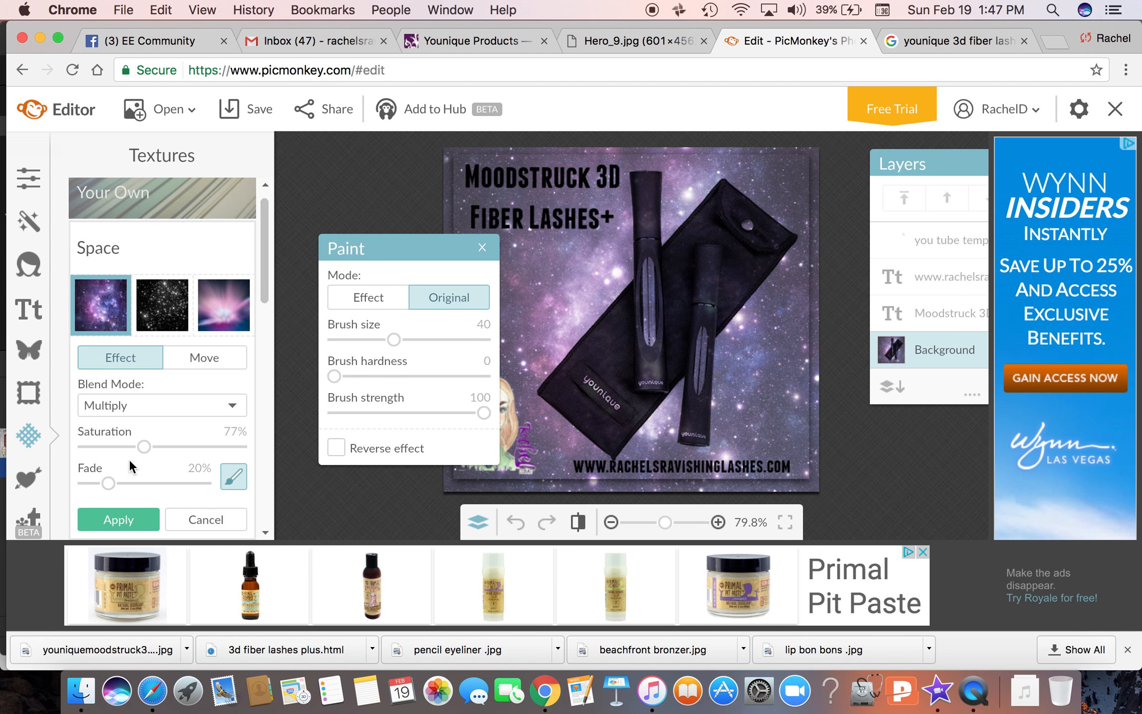
drag(109, 480, 153, 478)
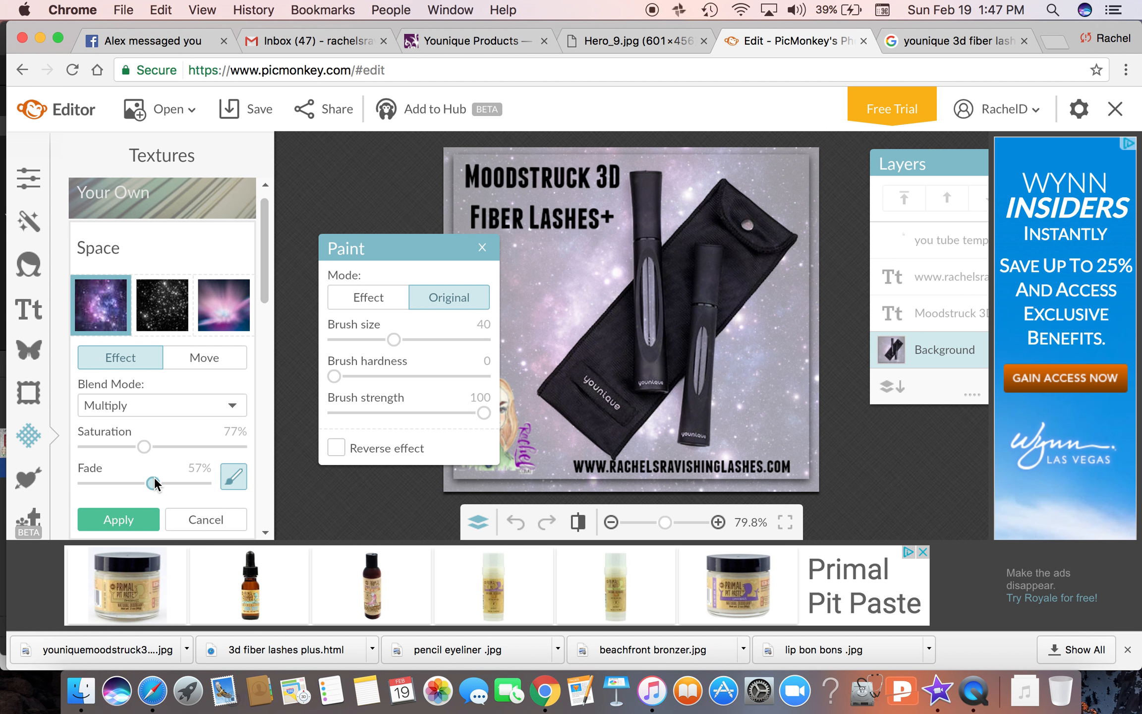
click(190, 513)
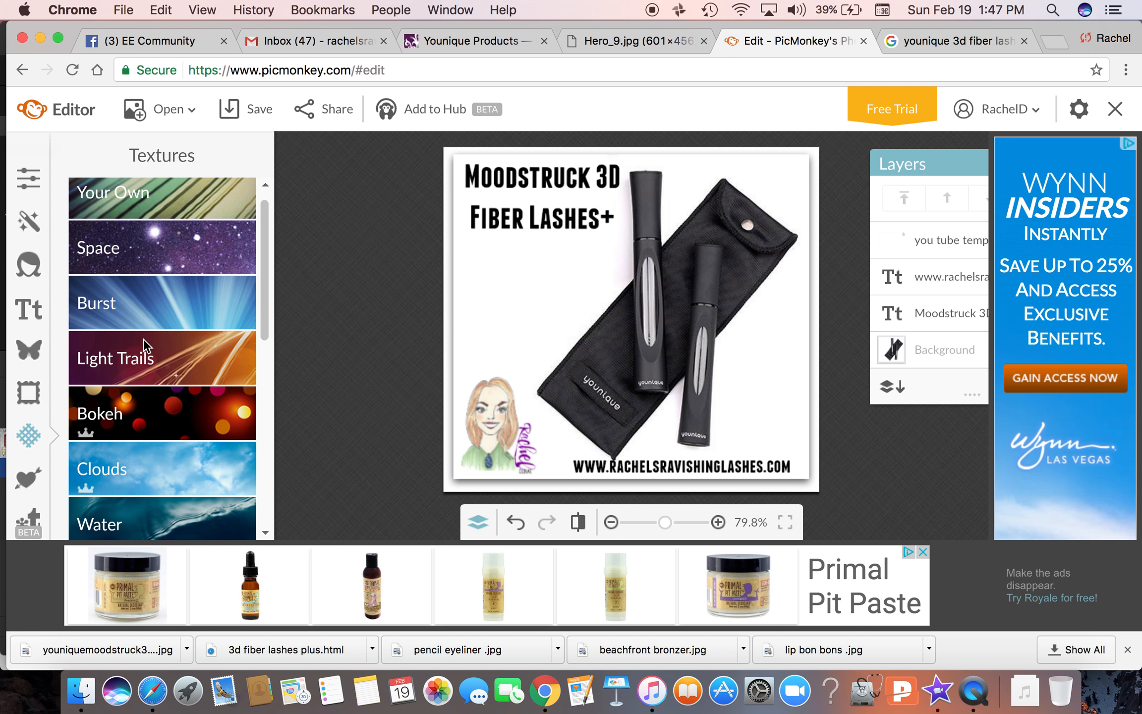
Step: Lay the golden Burst texture over the picture in Multiply mode, with saturation 0% and fade 73%
click(141, 308)
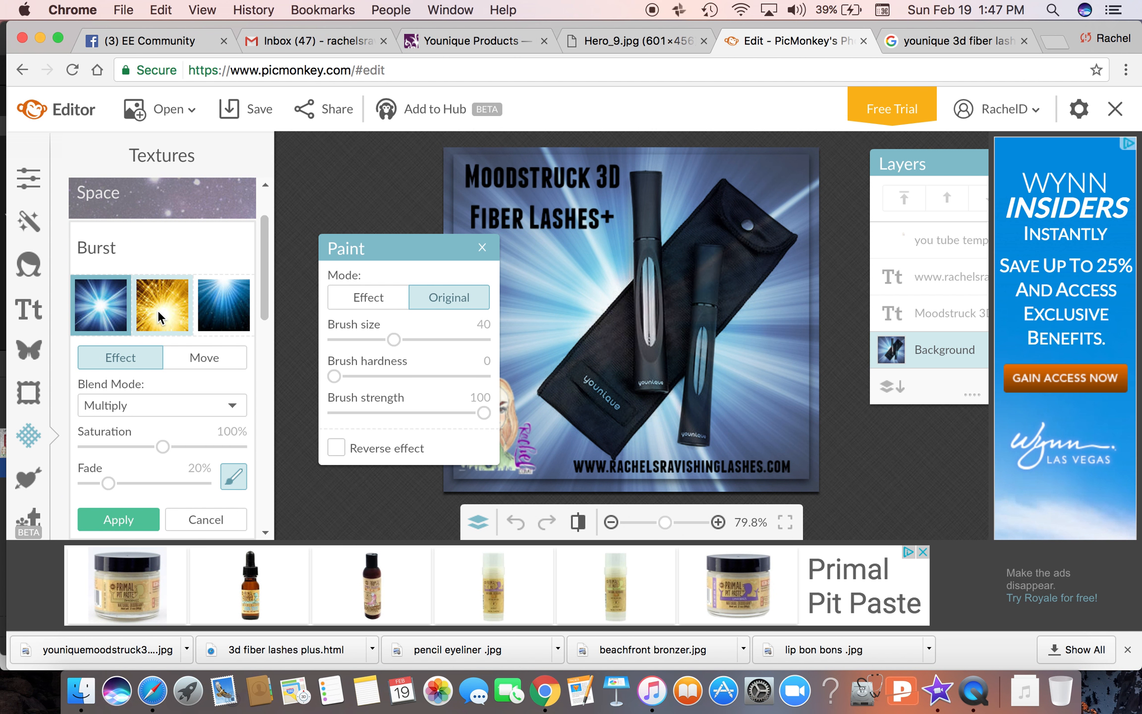
click(159, 309)
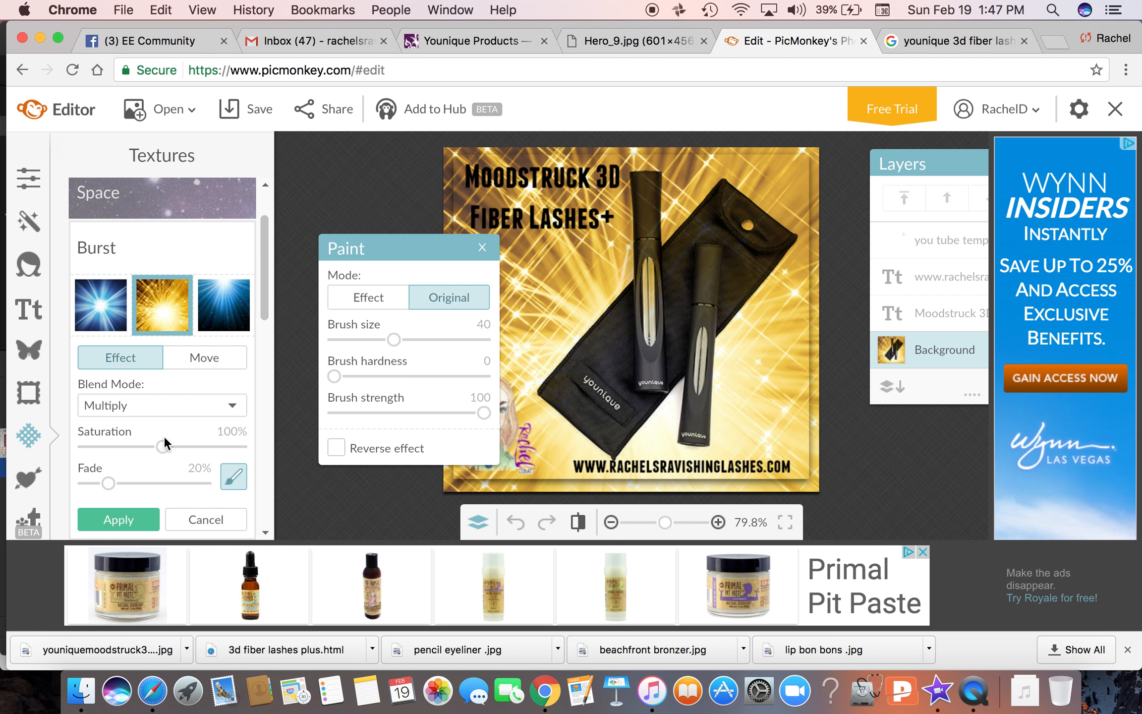
drag(162, 444, 132, 444)
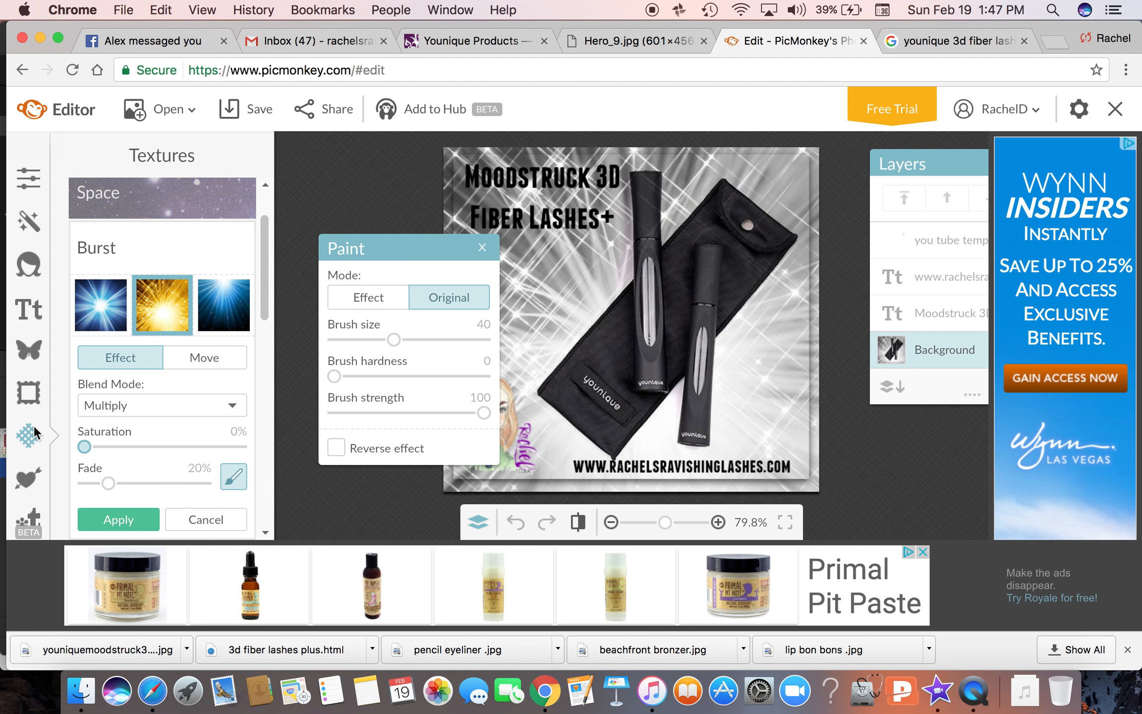
drag(104, 483, 176, 493)
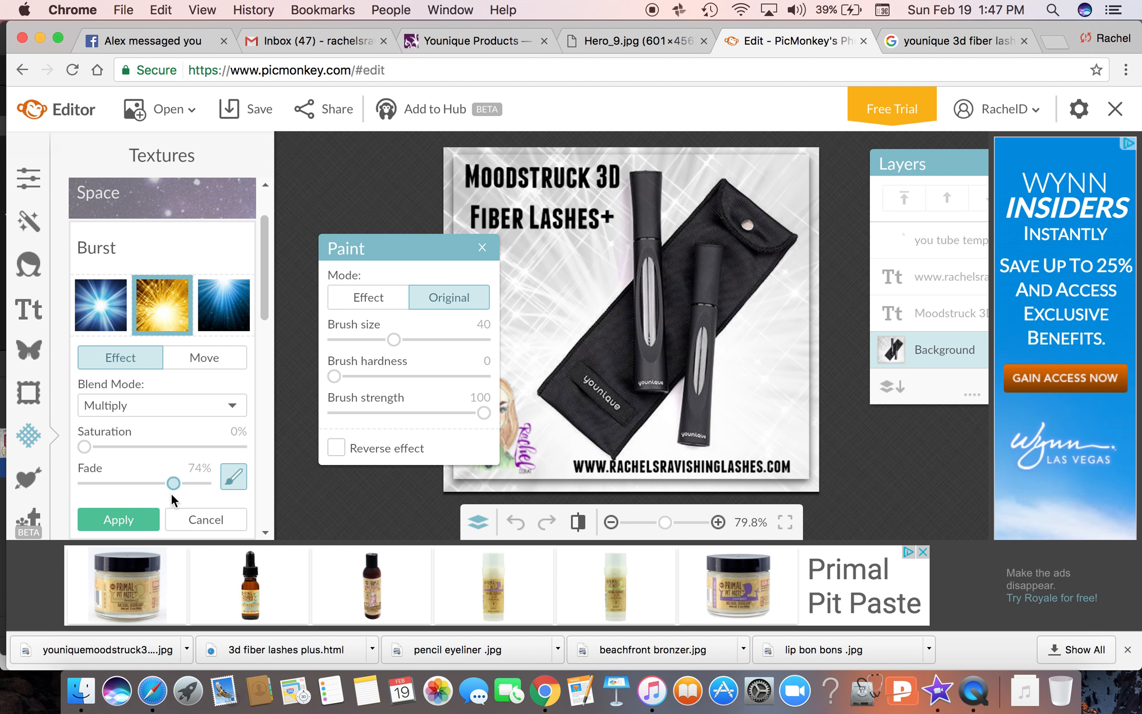
drag(172, 493, 172, 493)
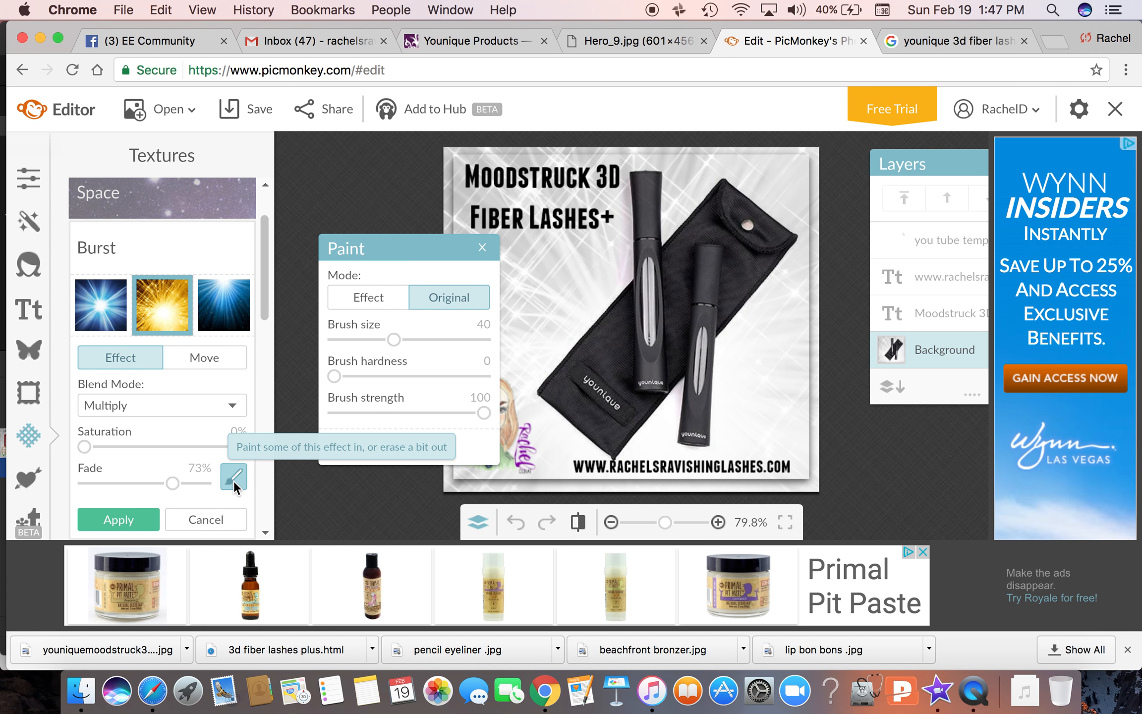
Step: Erase the Burst texture from the portrait in the logo, using the Original paint mode with brush size 40
mouse_move(391, 252)
mouse_down()
mouse_move(350, 213)
mouse_move(341, 182)
mouse_up()
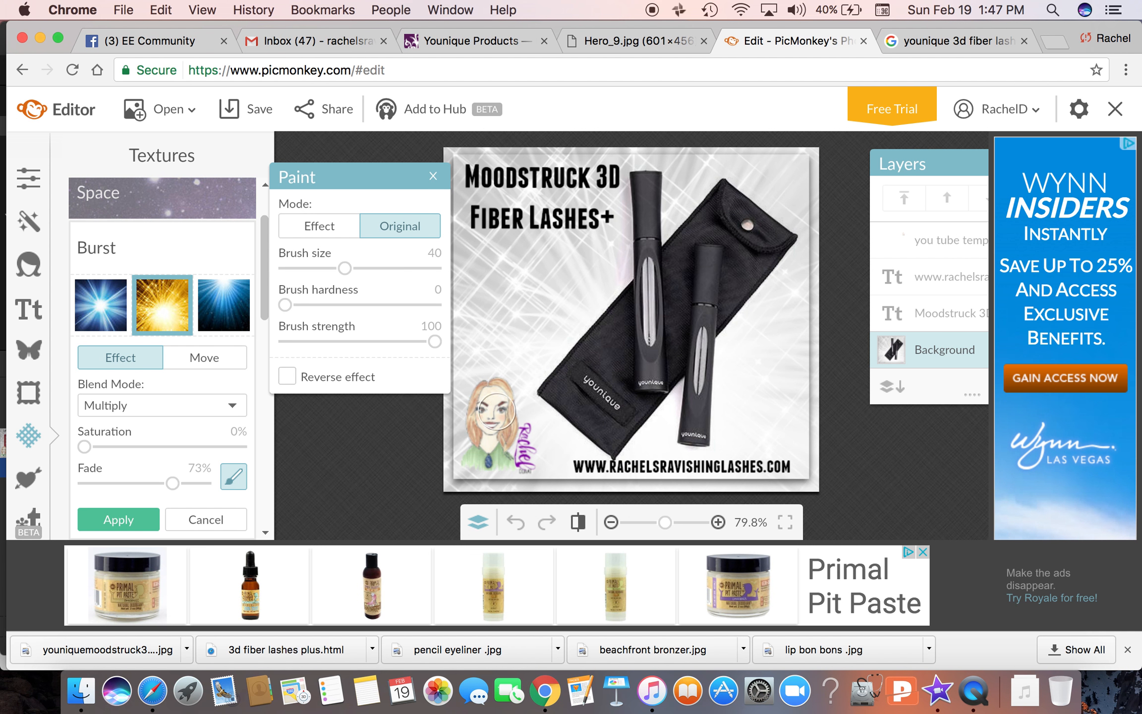
mouse_move(492, 407)
mouse_down()
mouse_move(491, 429)
mouse_move(492, 398)
mouse_move(492, 459)
mouse_up()
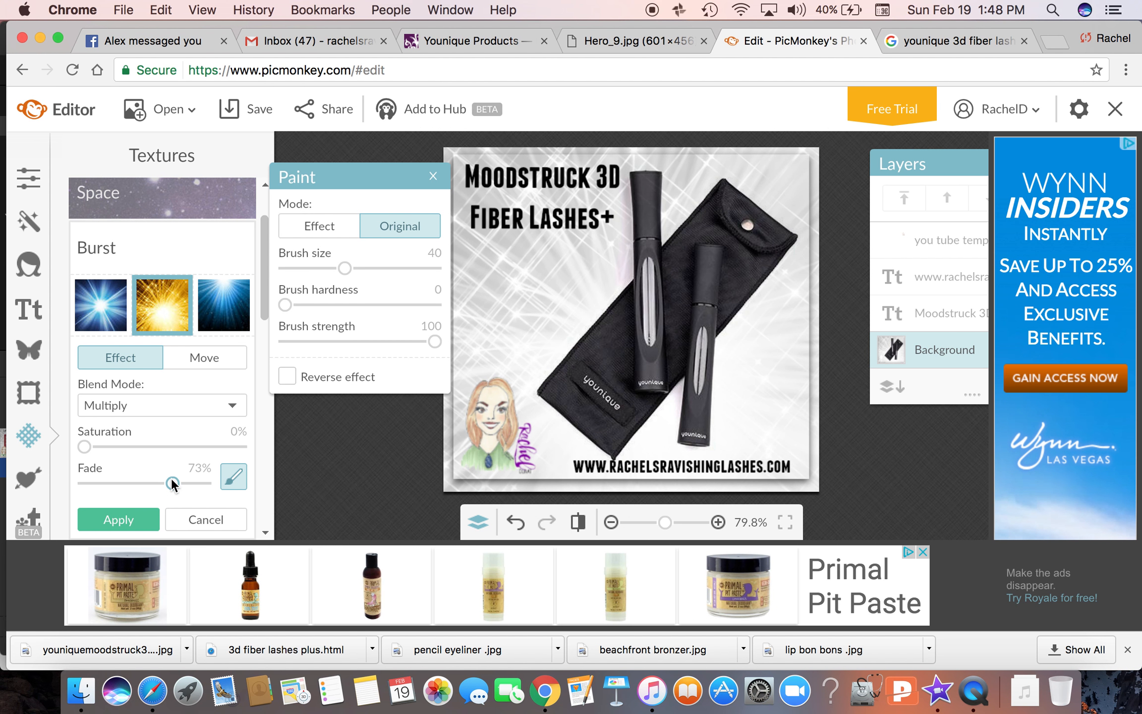
Step: Set the Burst texture's fade to 68% and the paint brush size to 21, then apply the texture
mouse_move(146, 482)
mouse_down()
mouse_move(134, 483)
mouse_move(161, 474)
mouse_up()
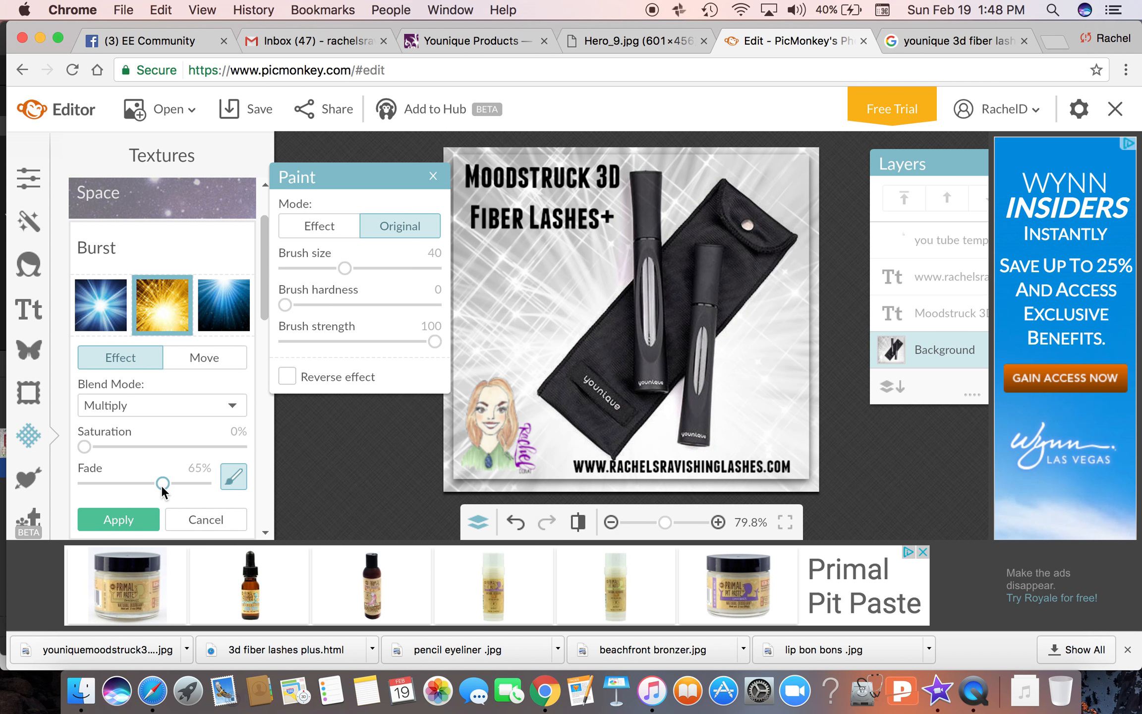
drag(163, 488, 165, 488)
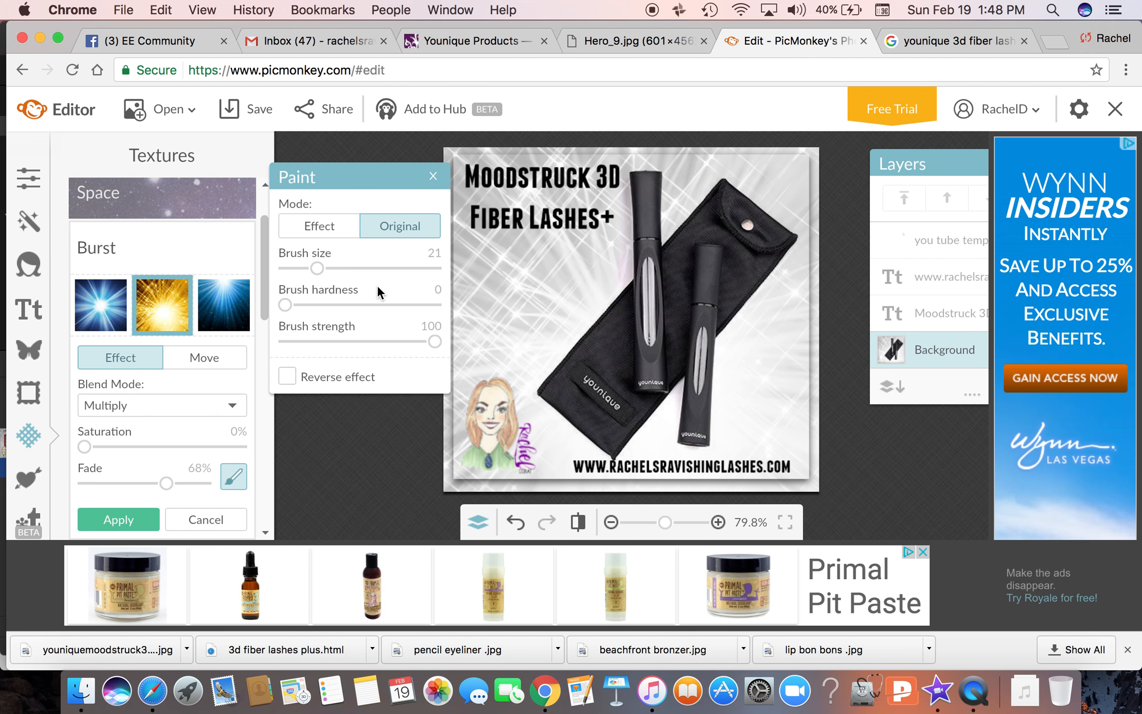
click(114, 520)
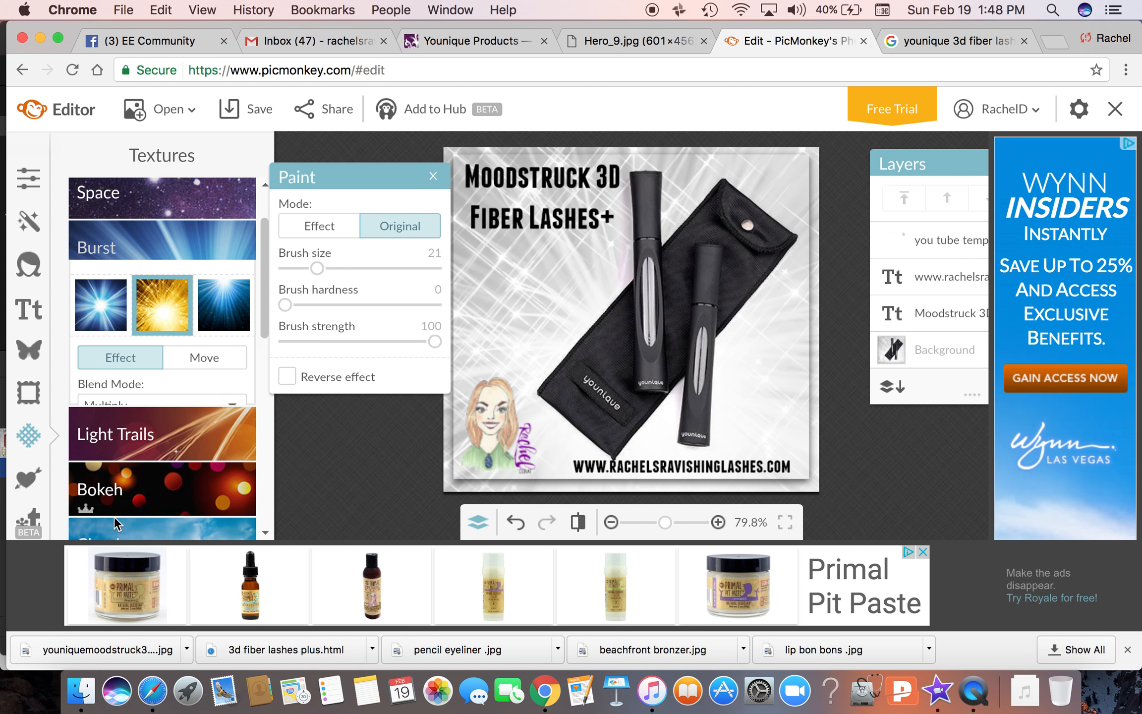
Step: Begin saving the picture as a .jpg in Sean quality and select the file name
click(251, 118)
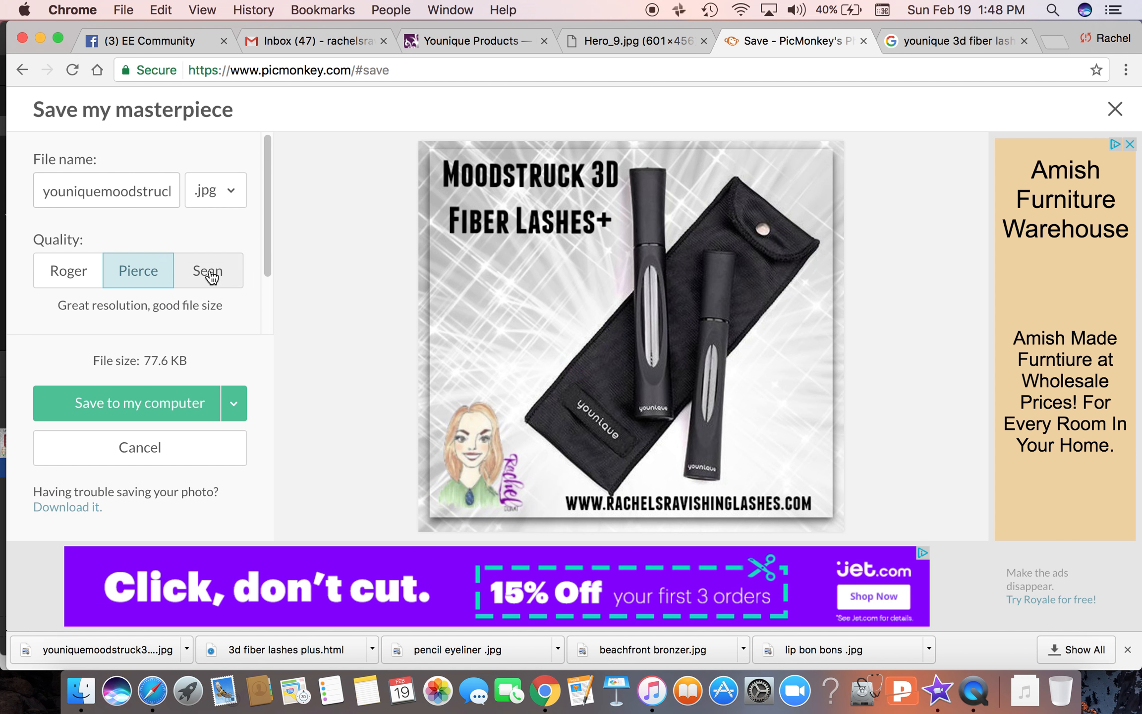
click(209, 272)
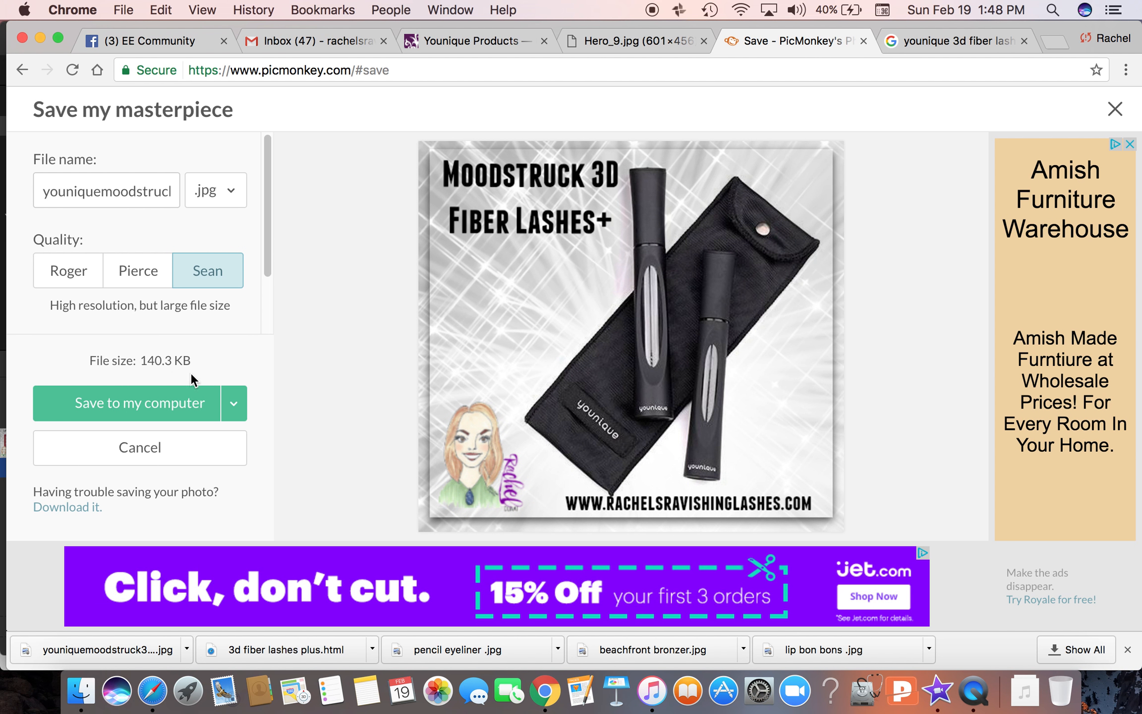
click(143, 192)
double_click(134, 190)
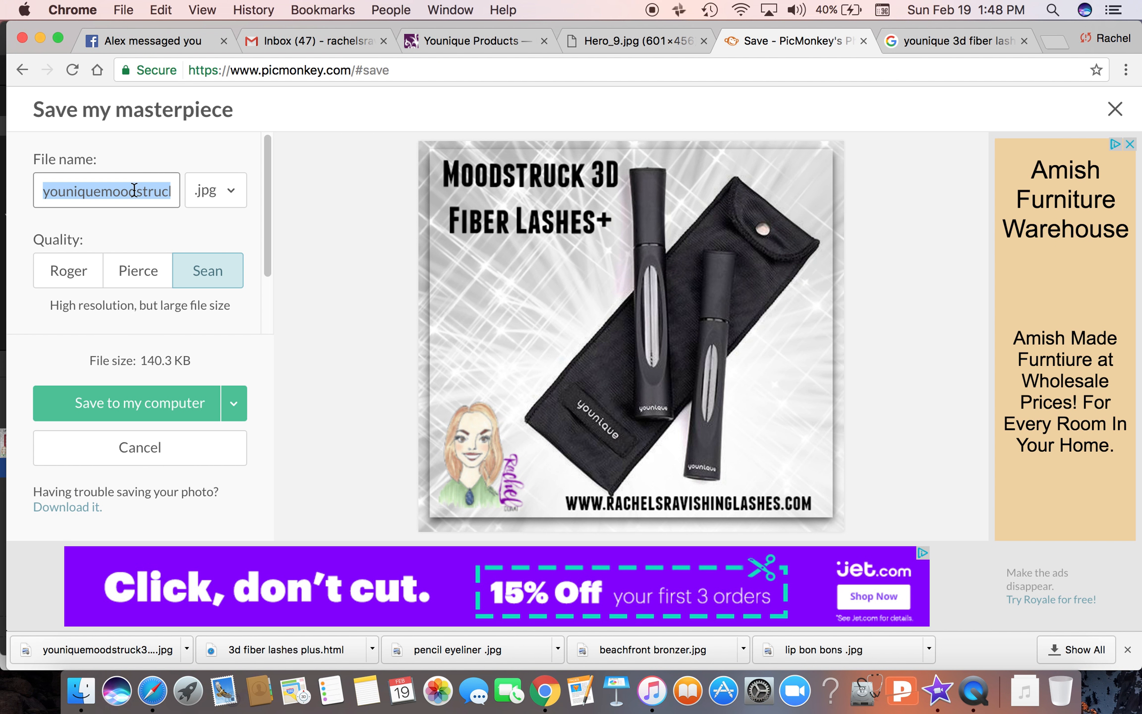
Step: Save the picture to the Desktop in iCloud as youniquemoodstruck3dfiberlashes in JPEG format, replacing the existing file
click(145, 401)
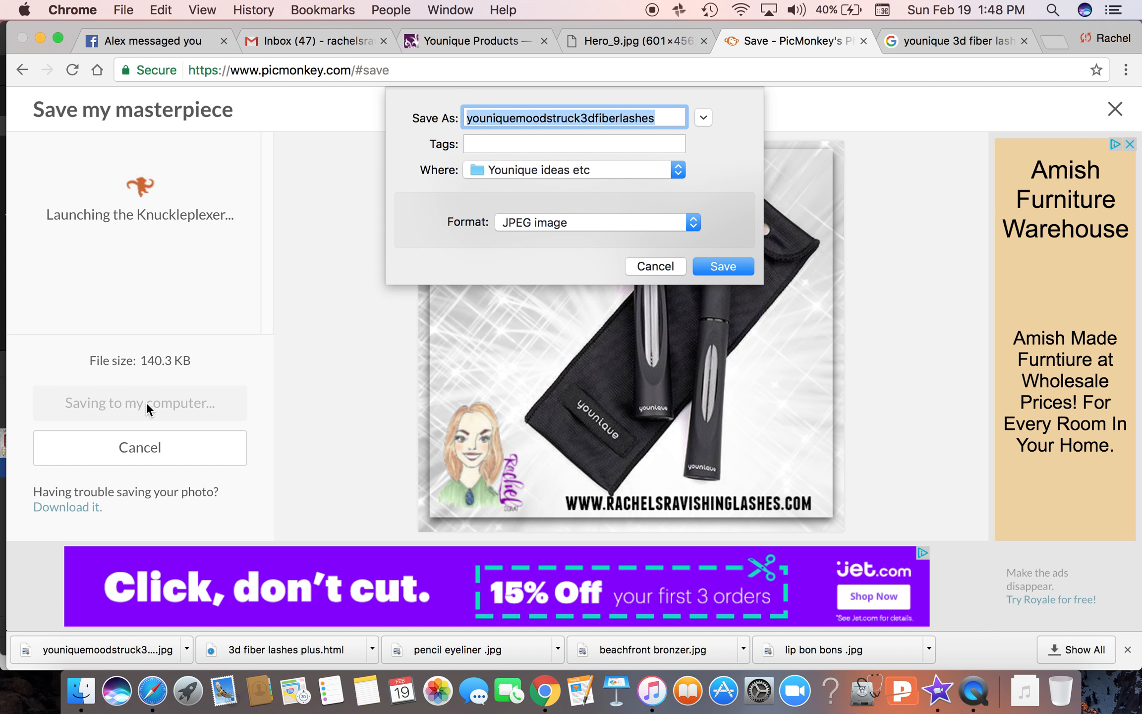
click(520, 170)
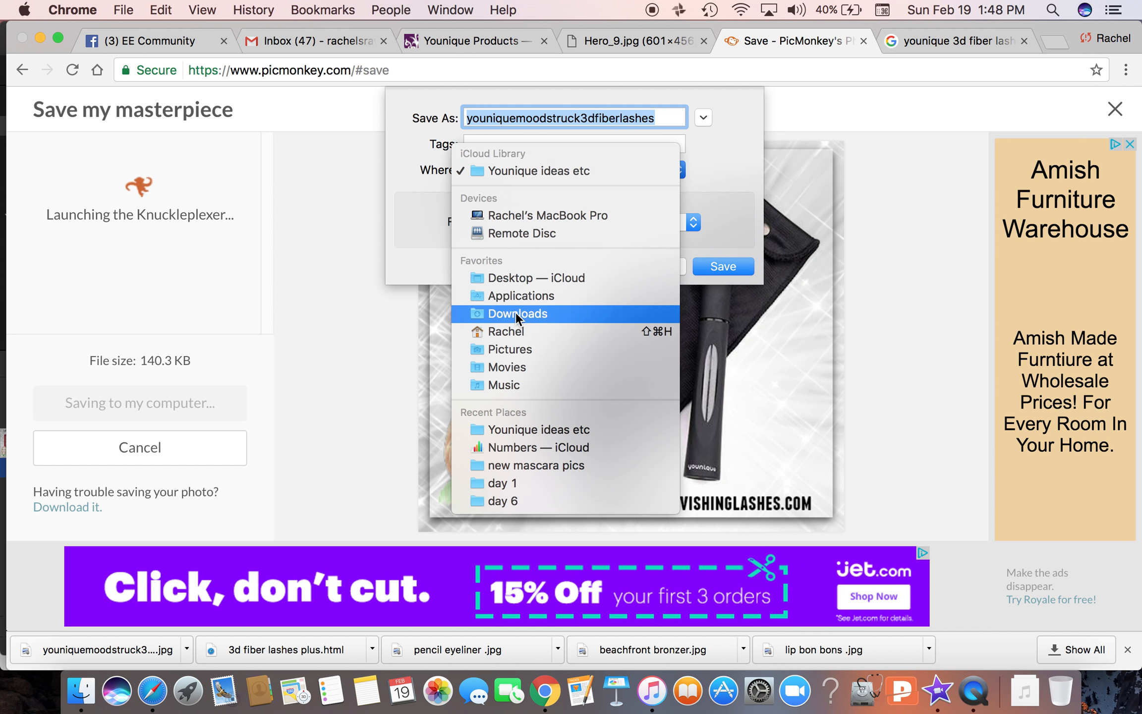
click(517, 279)
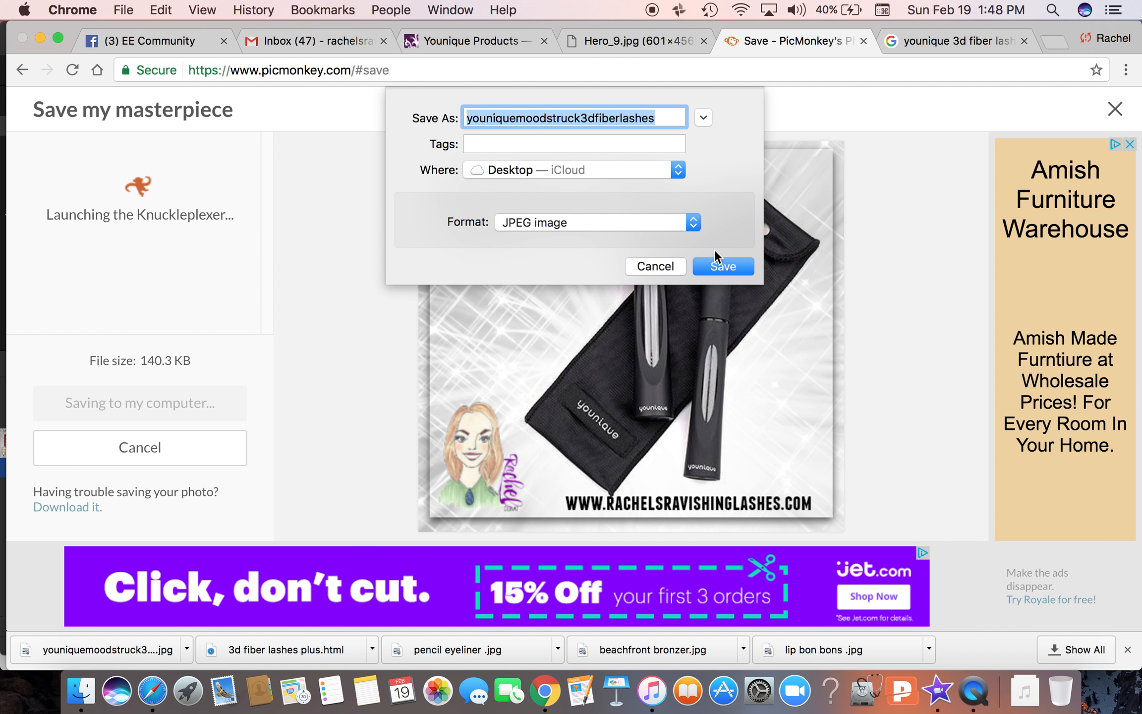
click(731, 267)
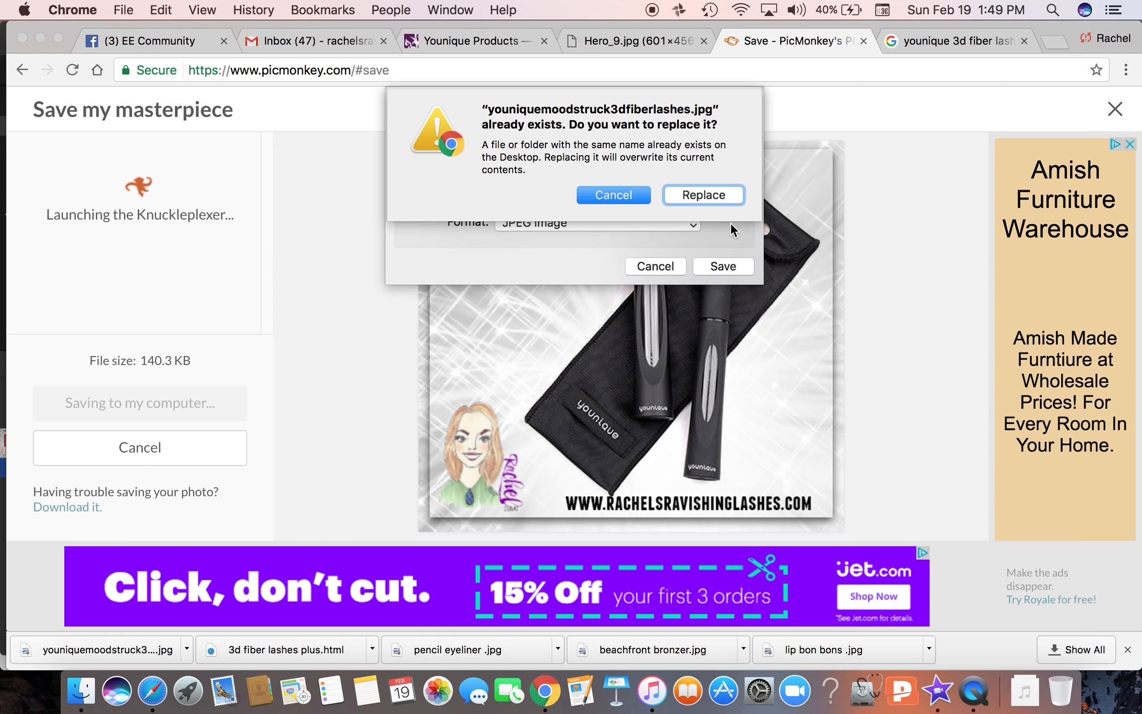
click(720, 193)
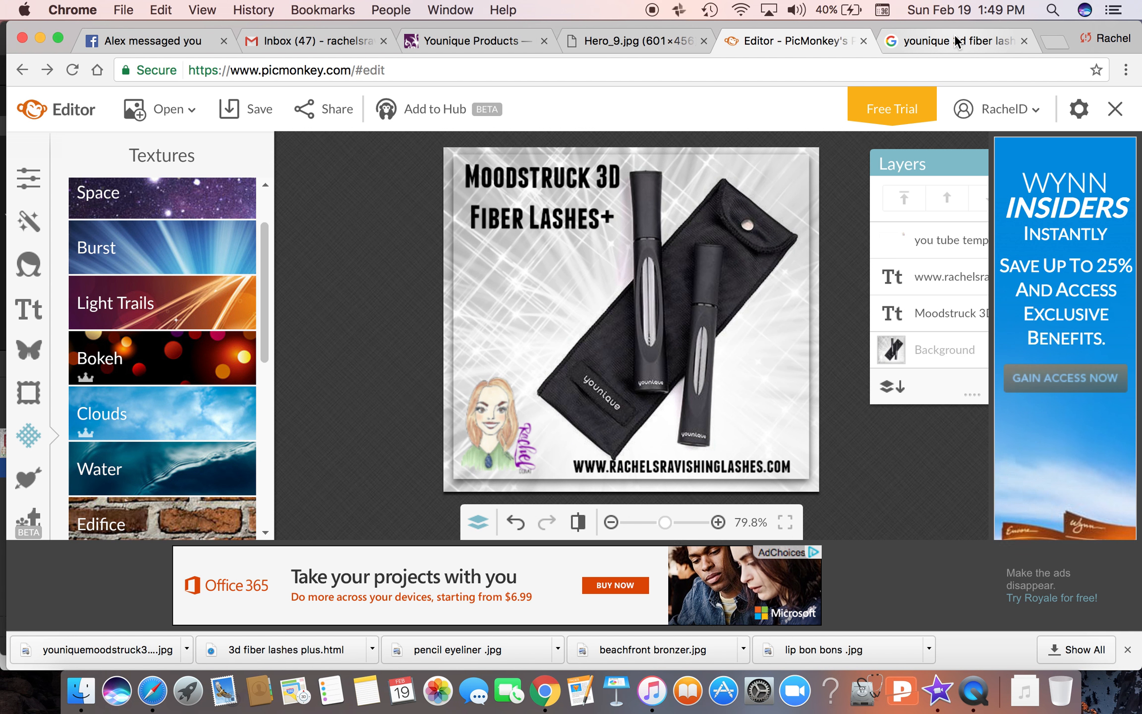
click(1052, 41)
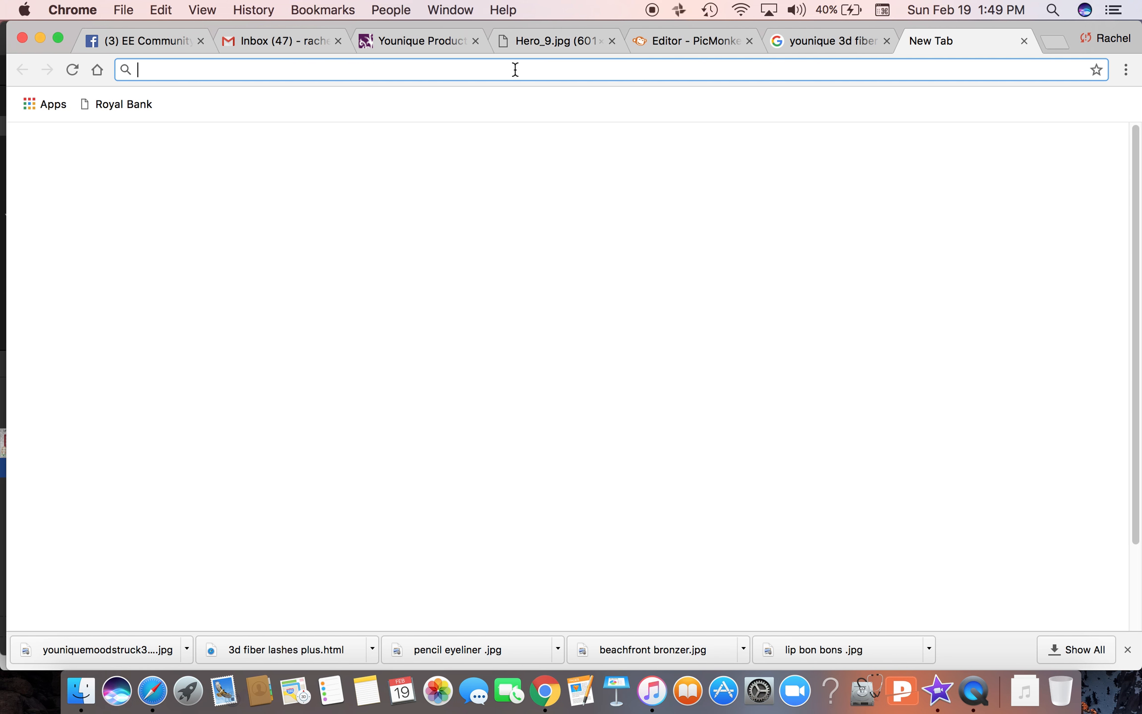
text(www)
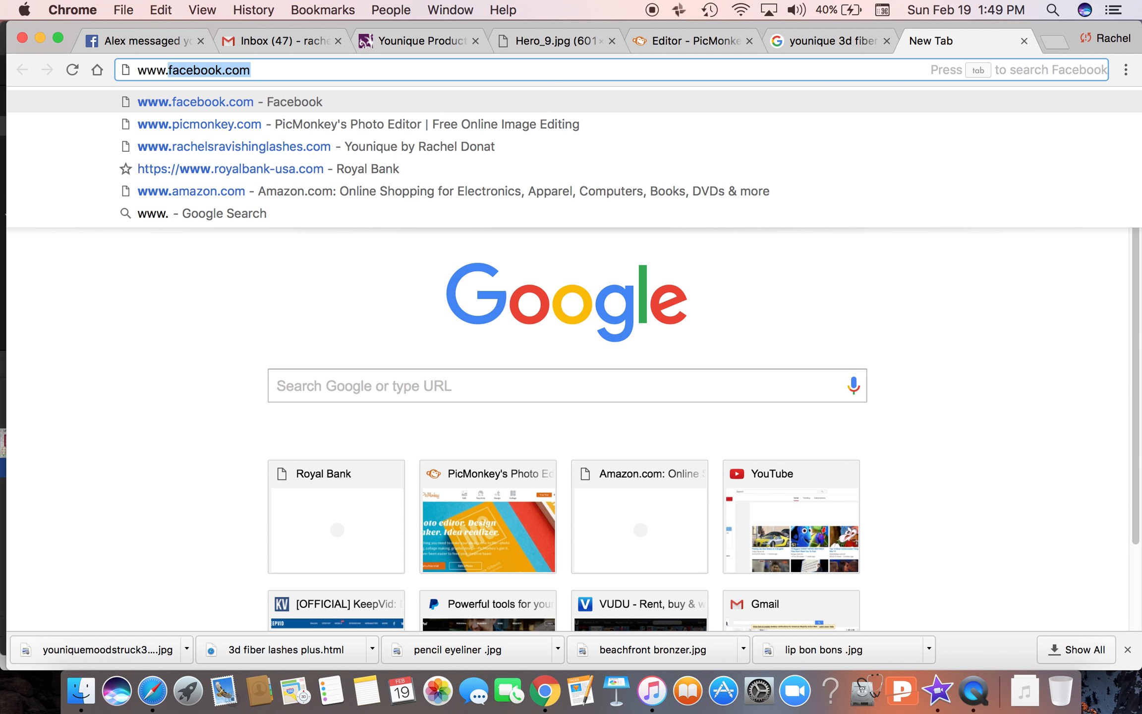
text(mac)
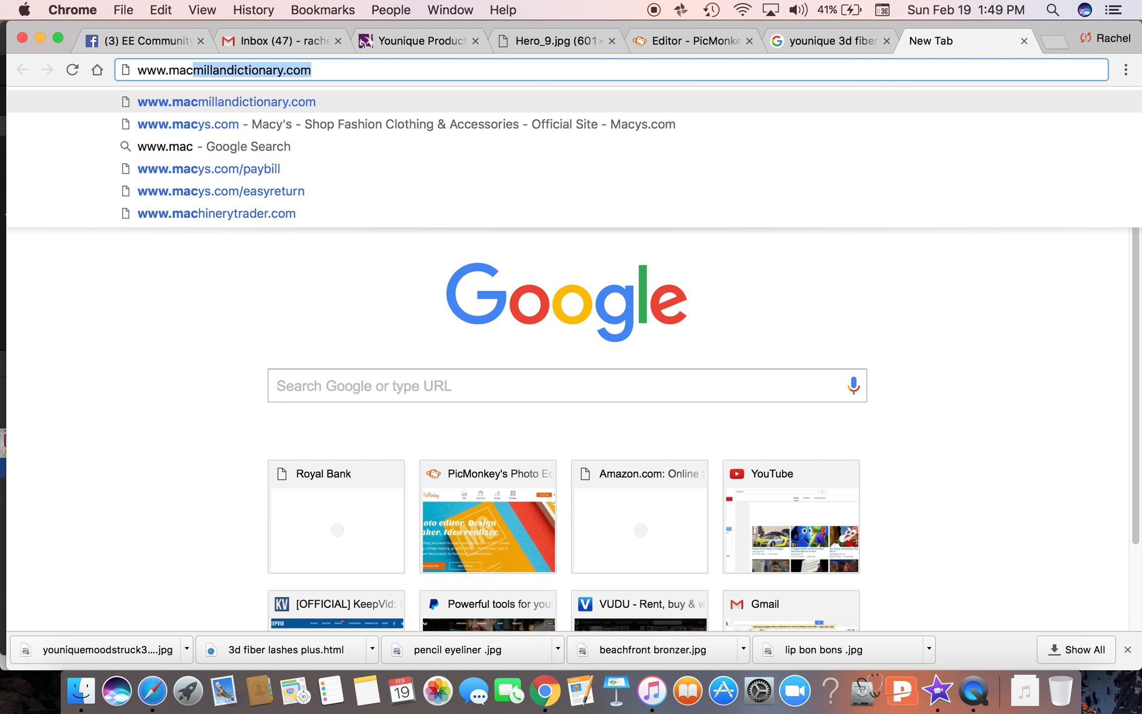
key(BackSpace)
key(BackSpace)
key(BackSpace)
key(BackSpace)
text(pic)
key(Return)
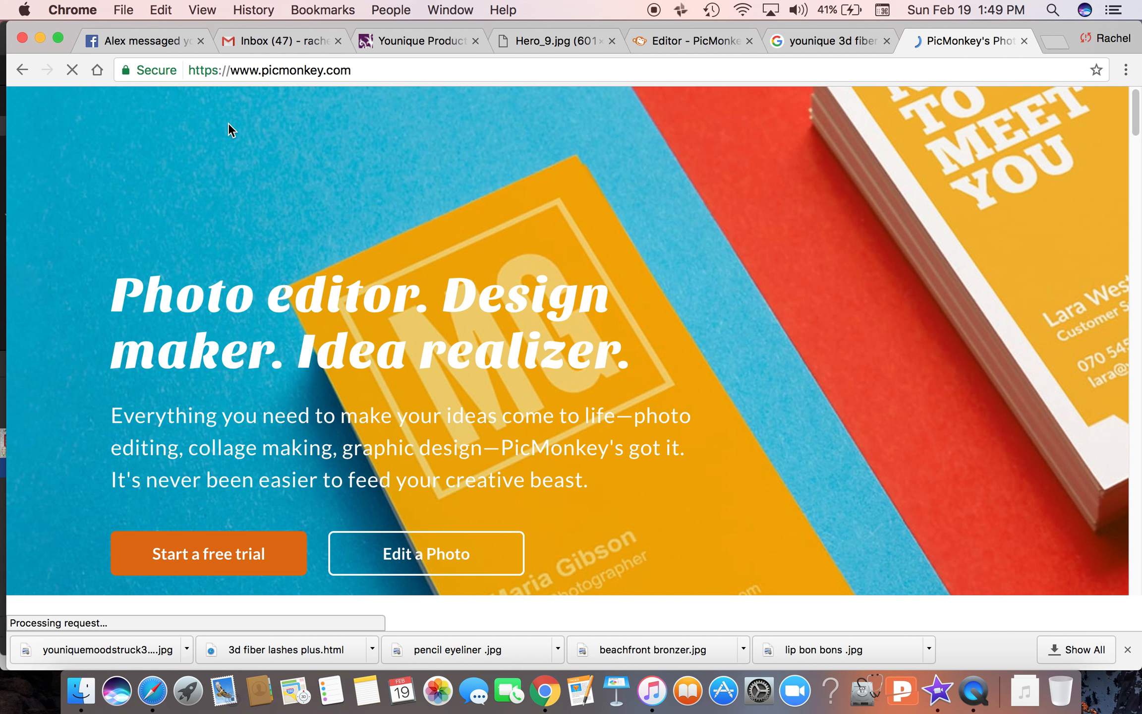
Step: Open pencil eyeliner.jpg from the Desktop on the computer as the image to edit
mouse_move(431, 142)
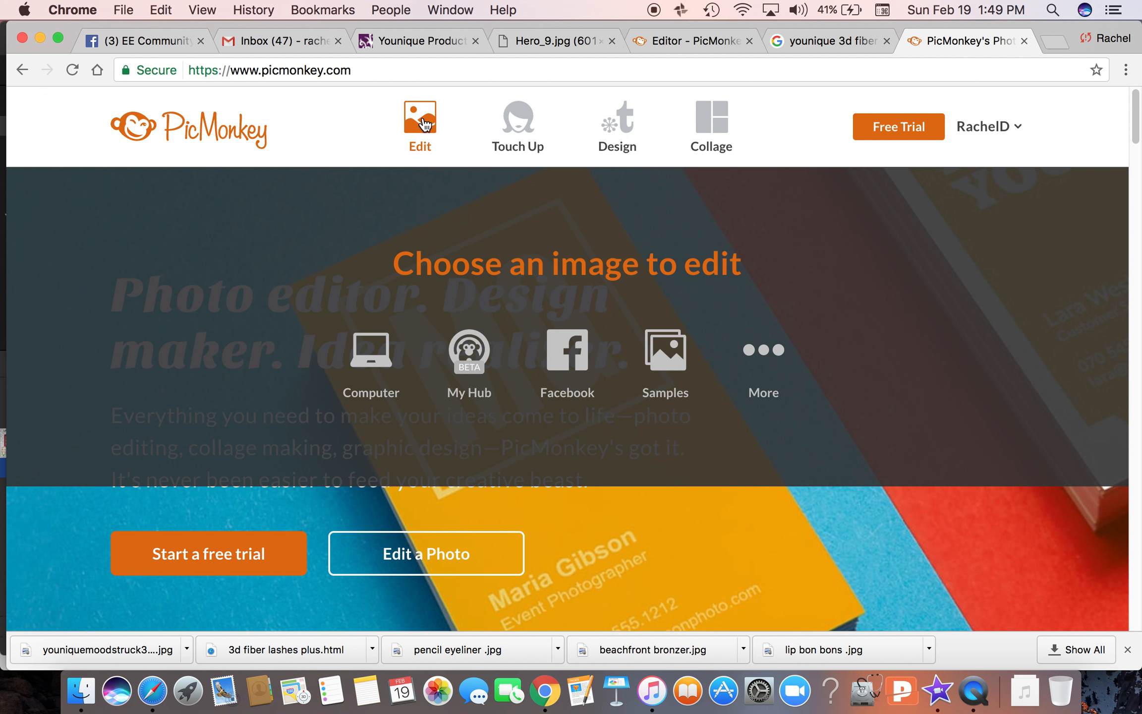
click(423, 119)
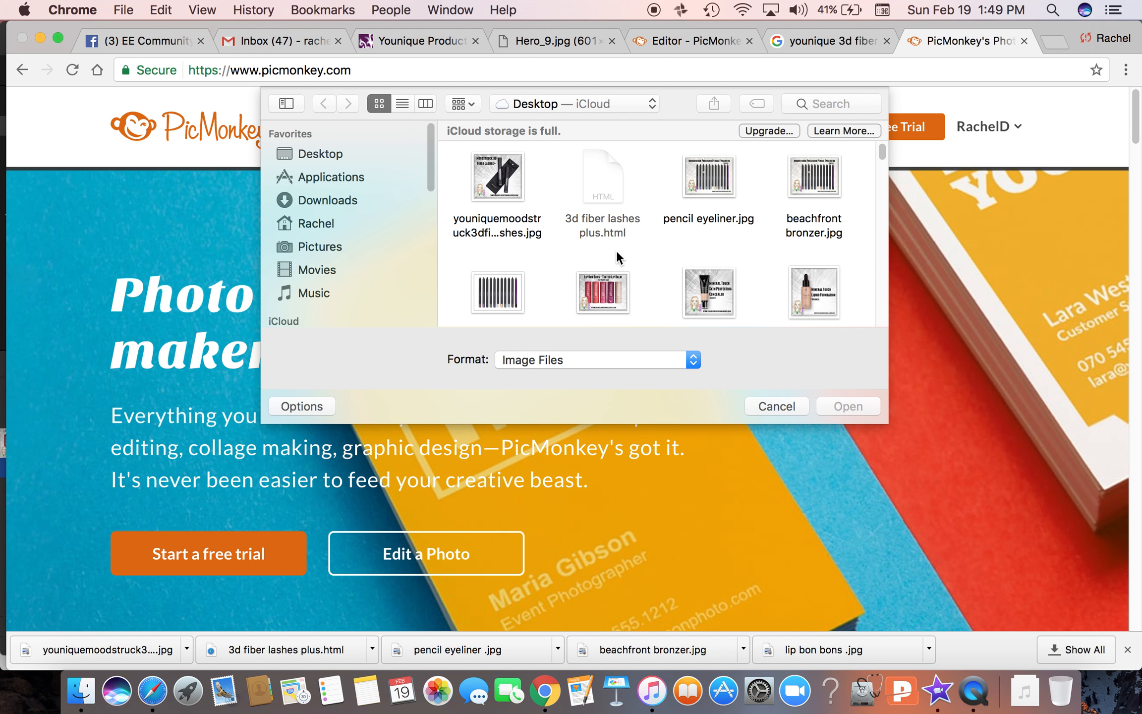
click(707, 176)
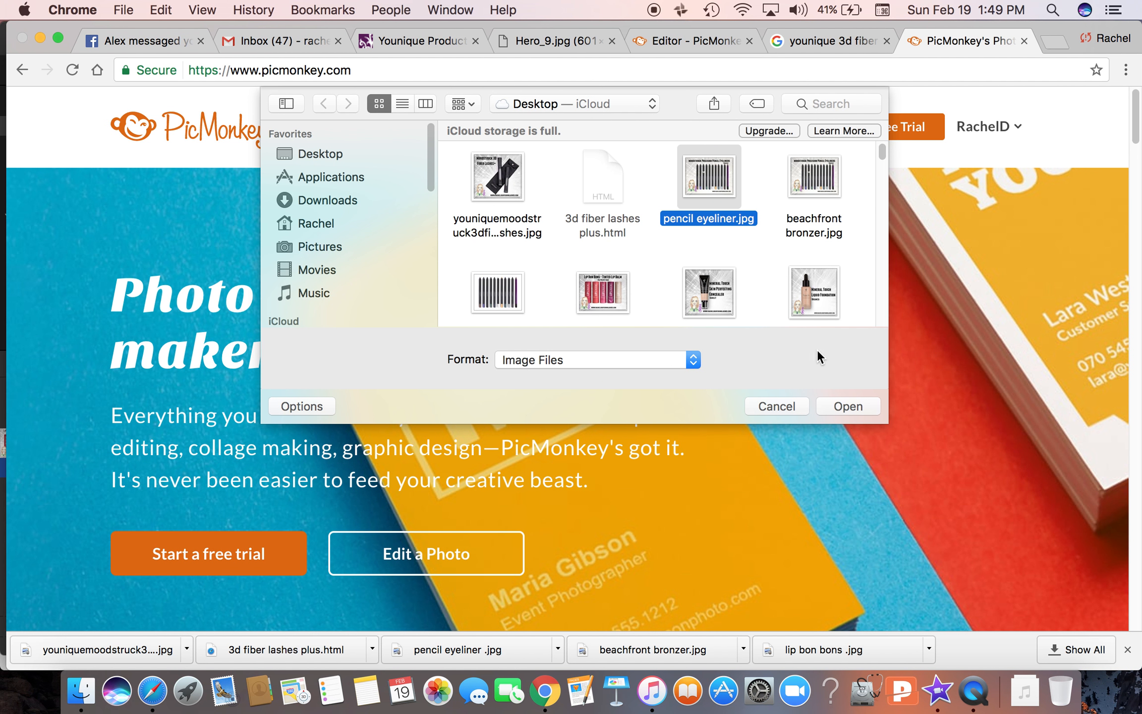
click(860, 404)
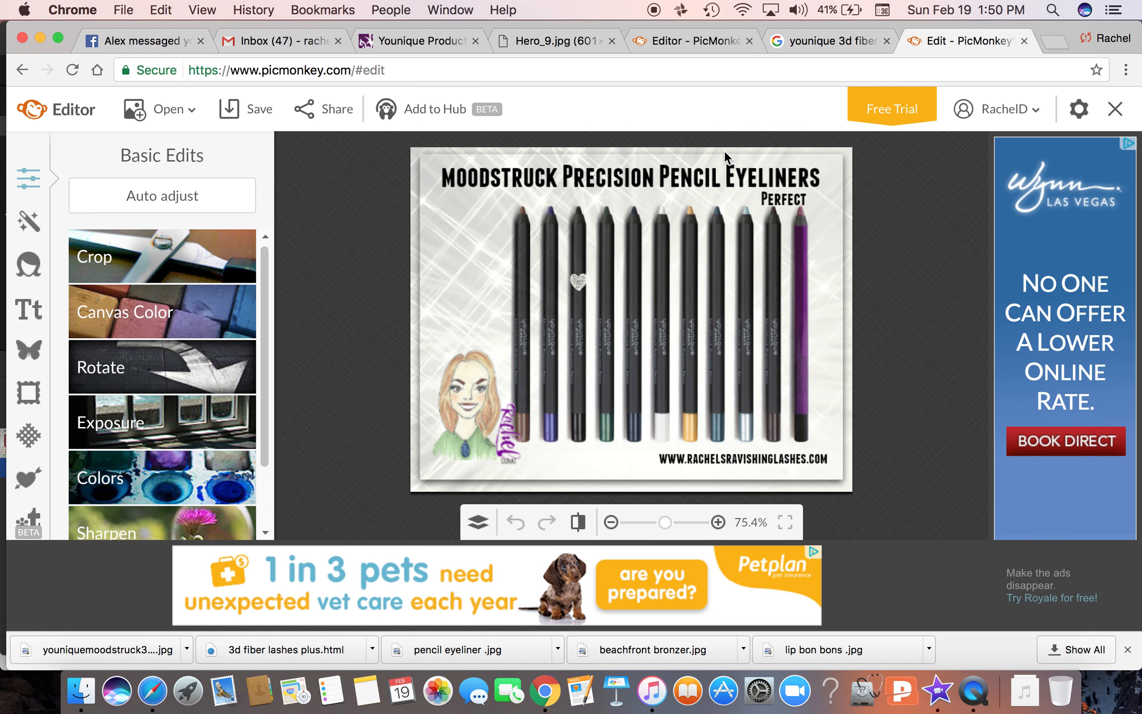
click(707, 43)
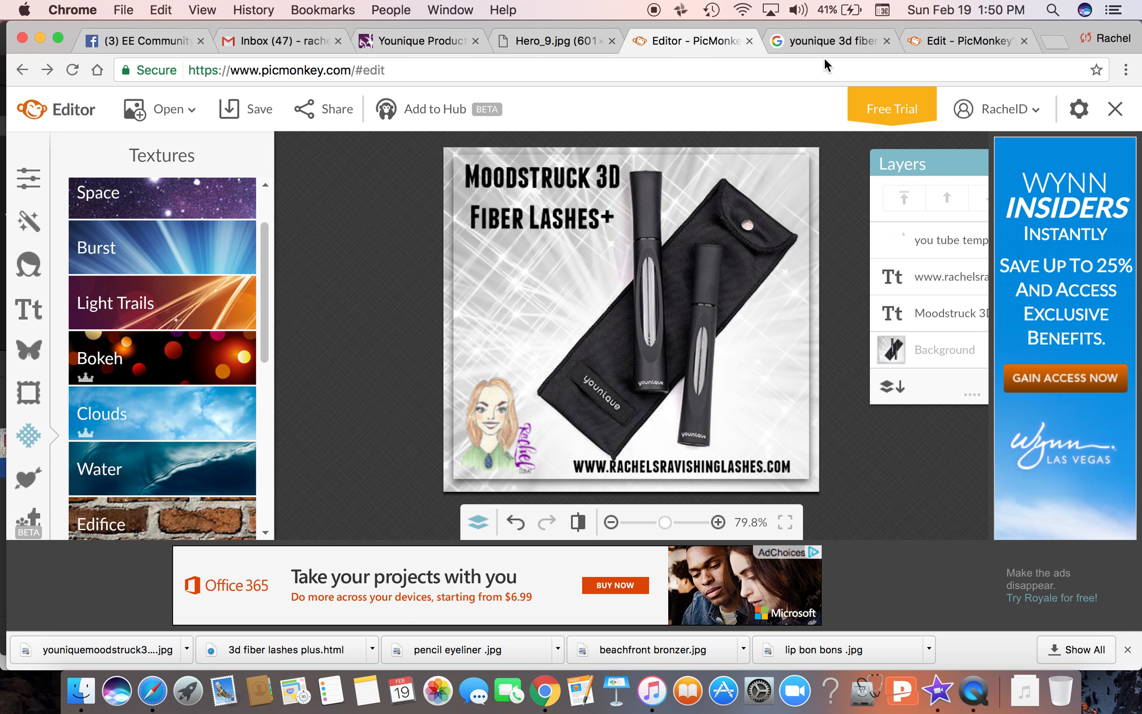
click(828, 42)
click(954, 39)
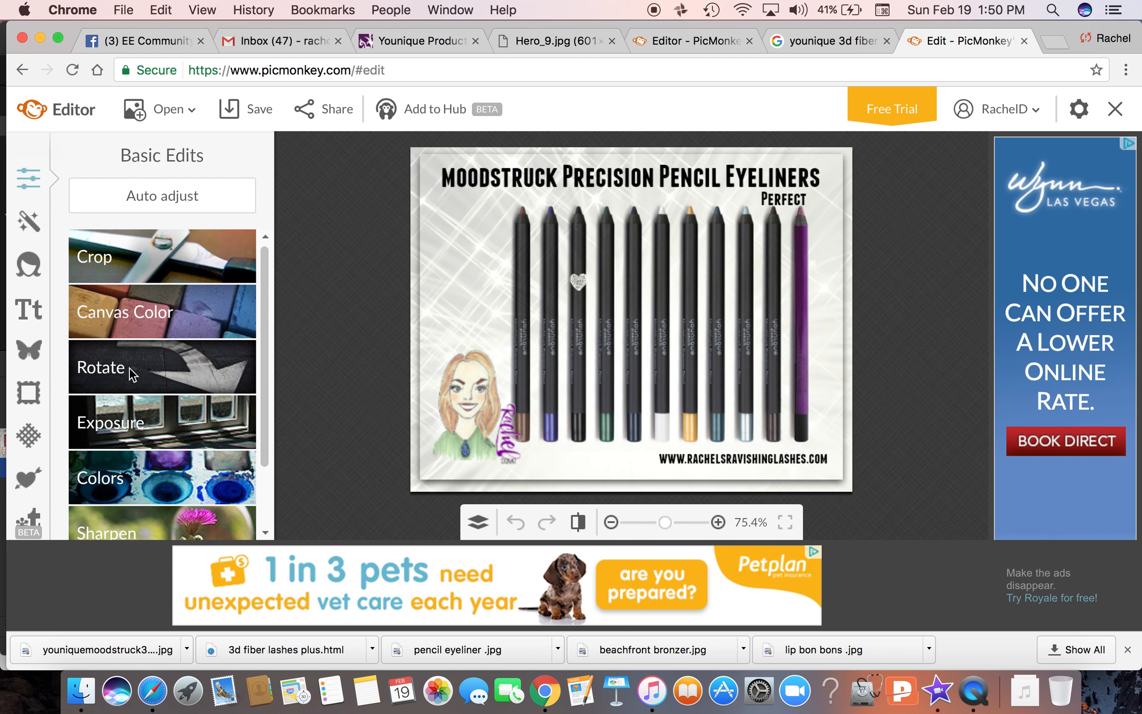
Step: Apply a white canvas color (ffffff) to blank out the old pencil eyeliner graphic
click(109, 314)
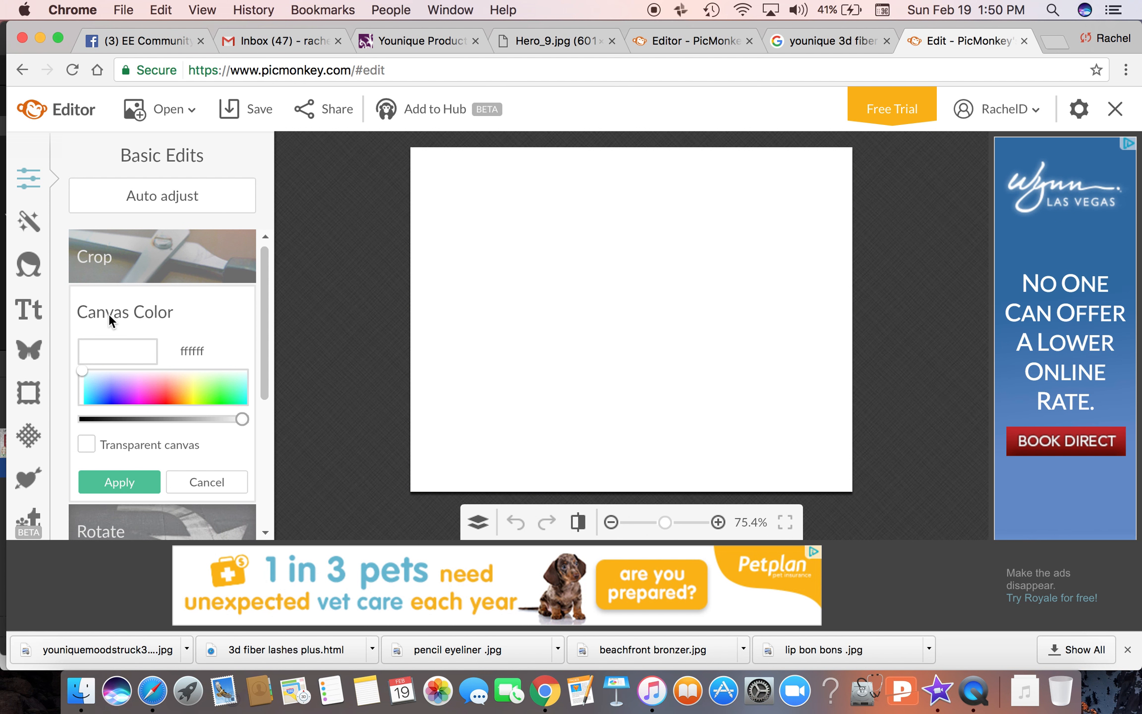
click(105, 482)
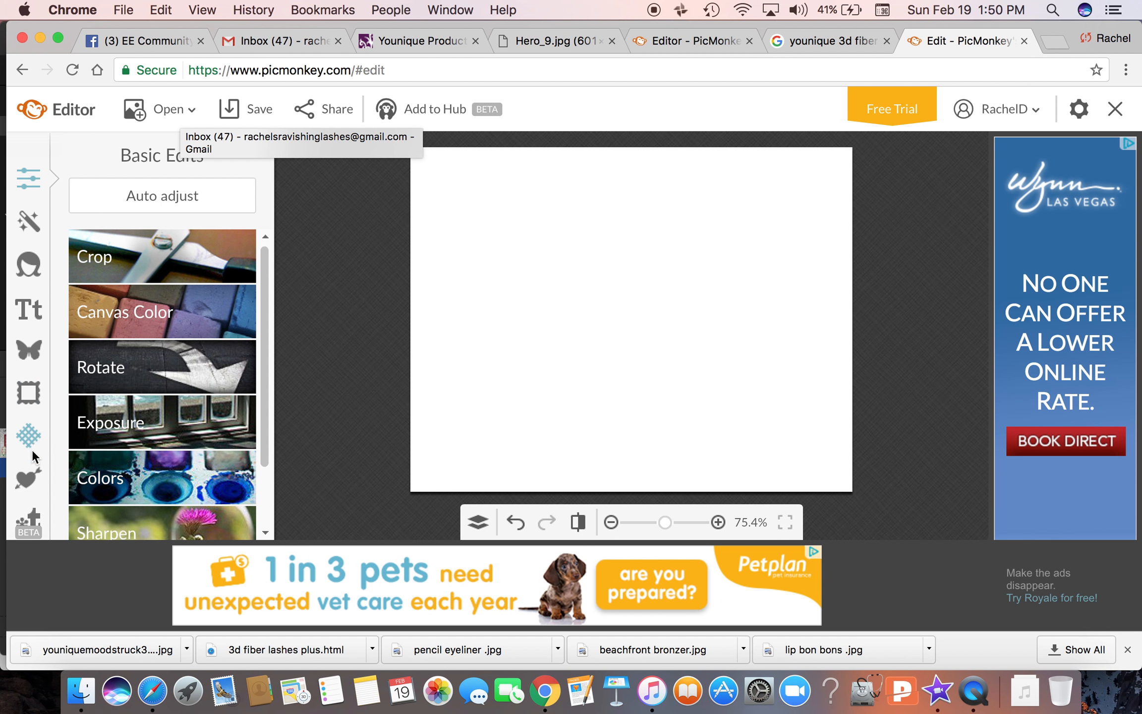
Step: Add the plain product photo "pencil eyeliner .jpg" from the Desktop as an overlay of your own
click(29, 354)
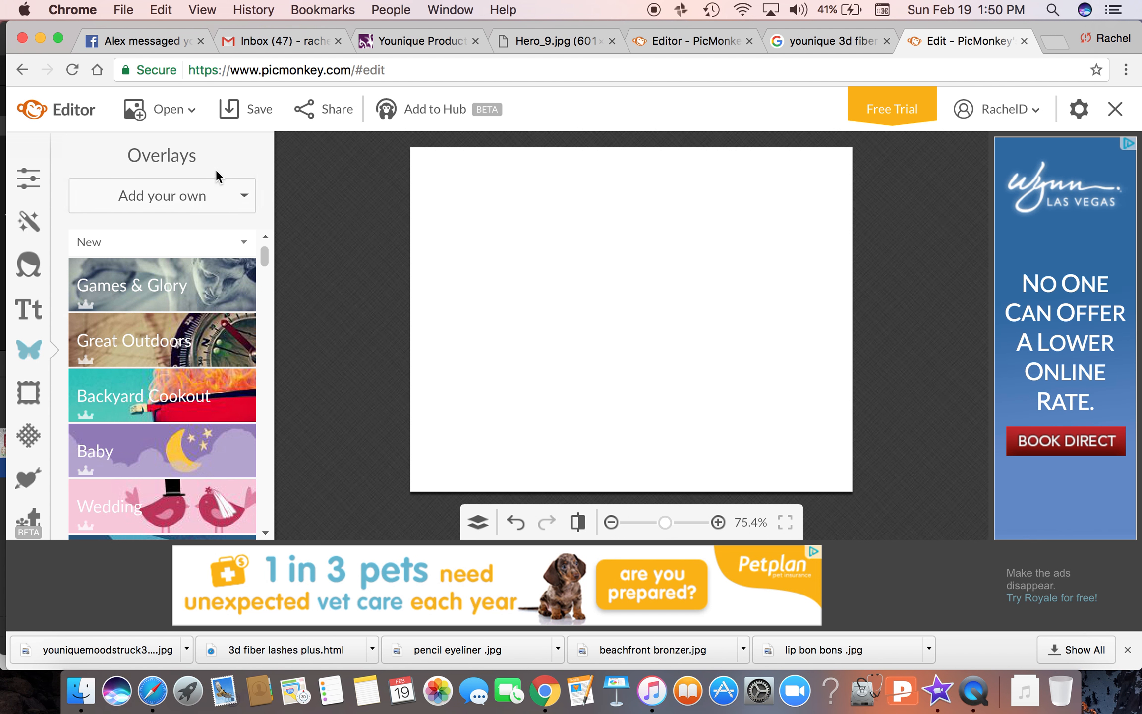
click(196, 196)
click(173, 232)
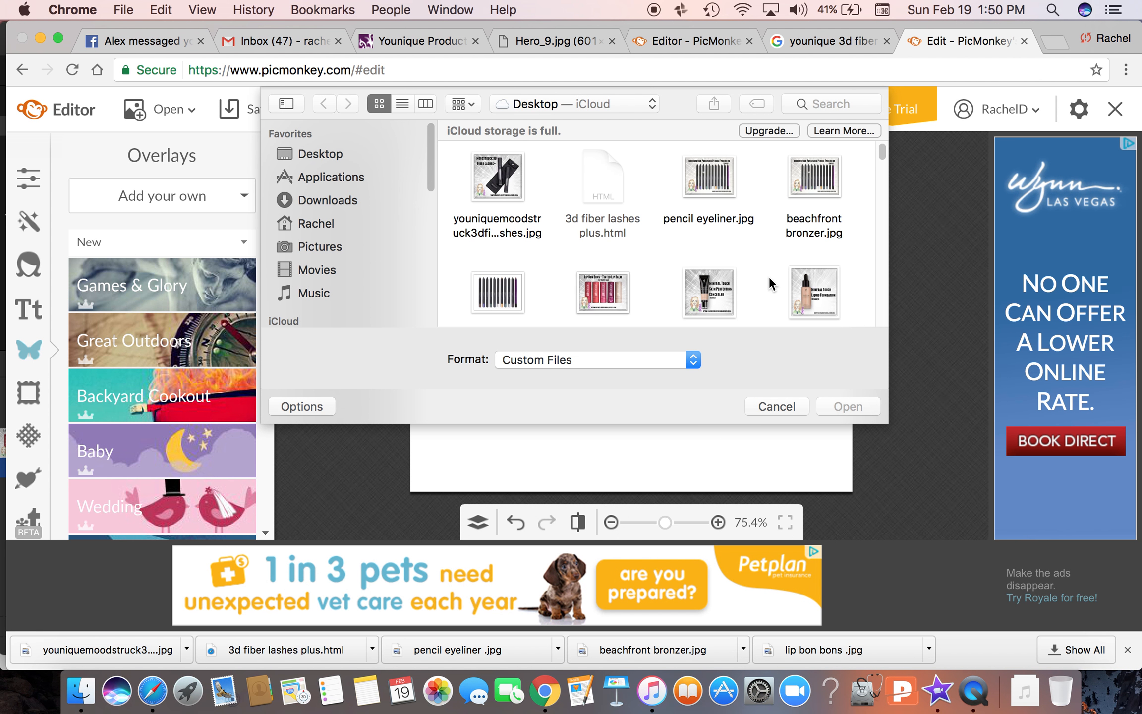
scroll(770, 284, down, 2)
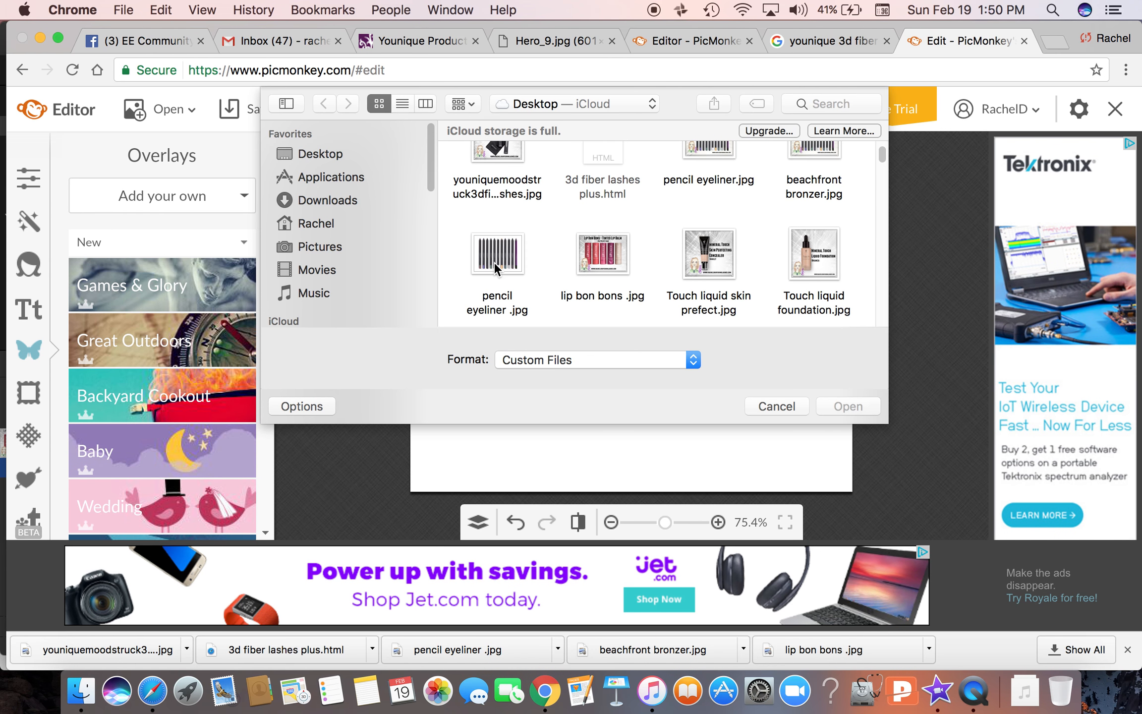
click(496, 269)
click(849, 406)
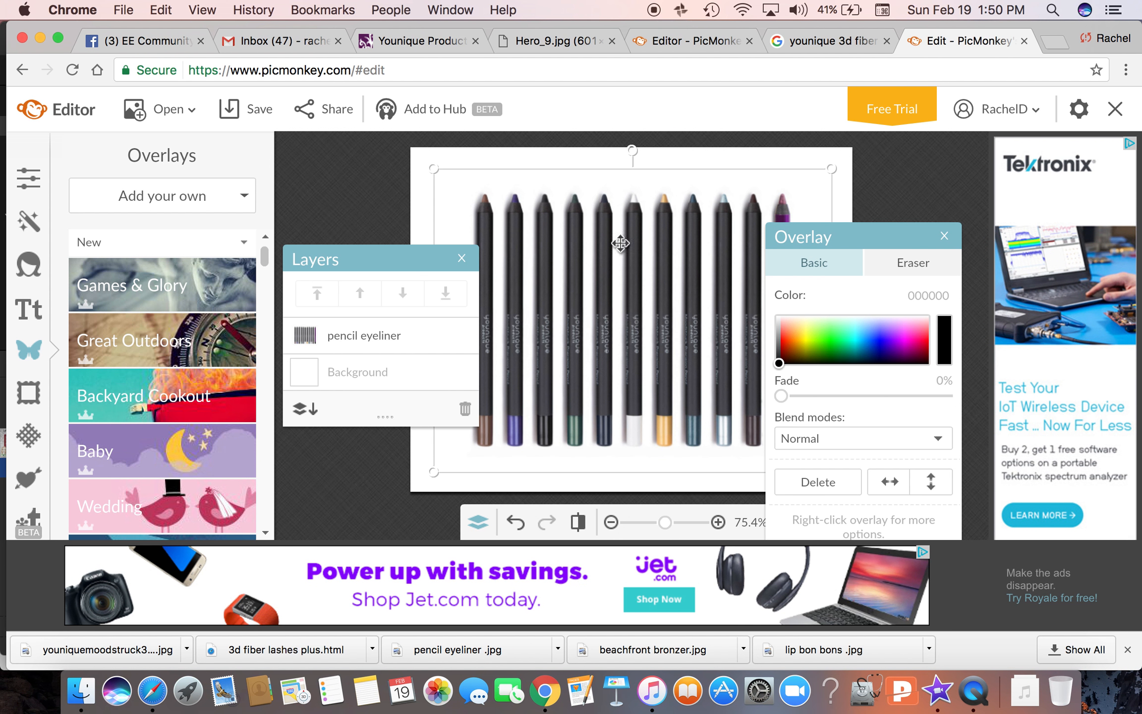
Step: Enlarge the pencil eyeliner overlay slightly and shift it toward the lower right of the canvas, leaving space above and beside the pencils
mouse_move(831, 173)
mouse_down()
mouse_move(824, 179)
mouse_move(846, 159)
mouse_move(838, 164)
mouse_up()
mouse_move(674, 277)
mouse_down()
mouse_move(692, 298)
mouse_move(709, 288)
mouse_up()
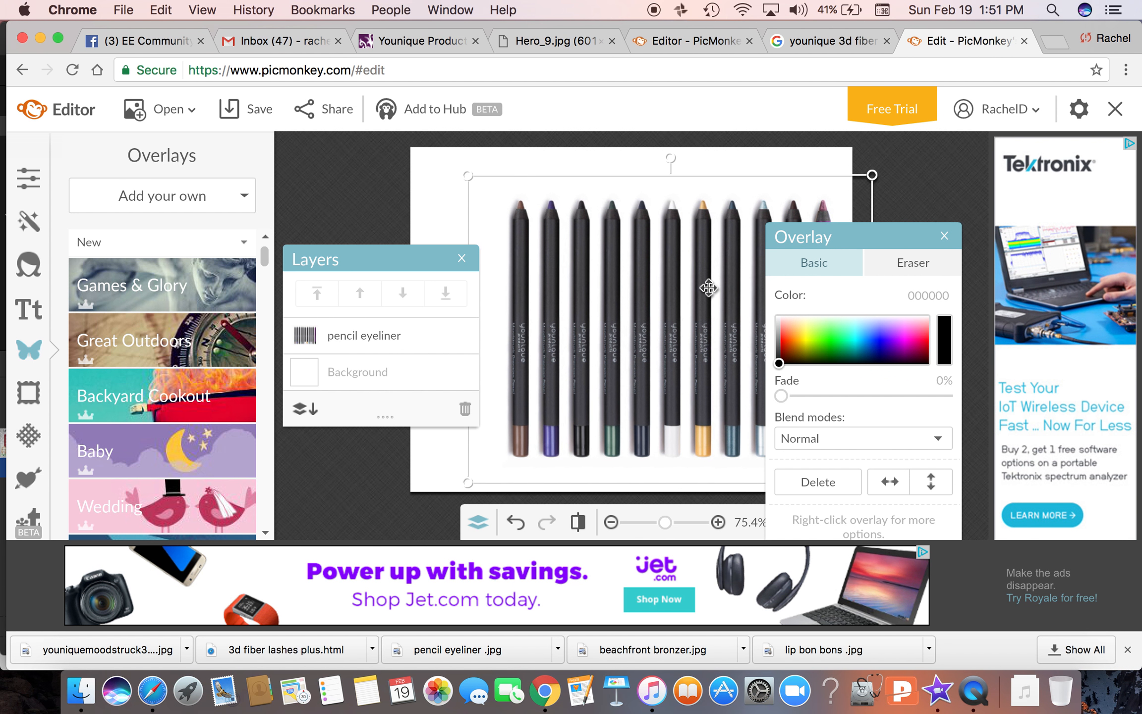
click(447, 178)
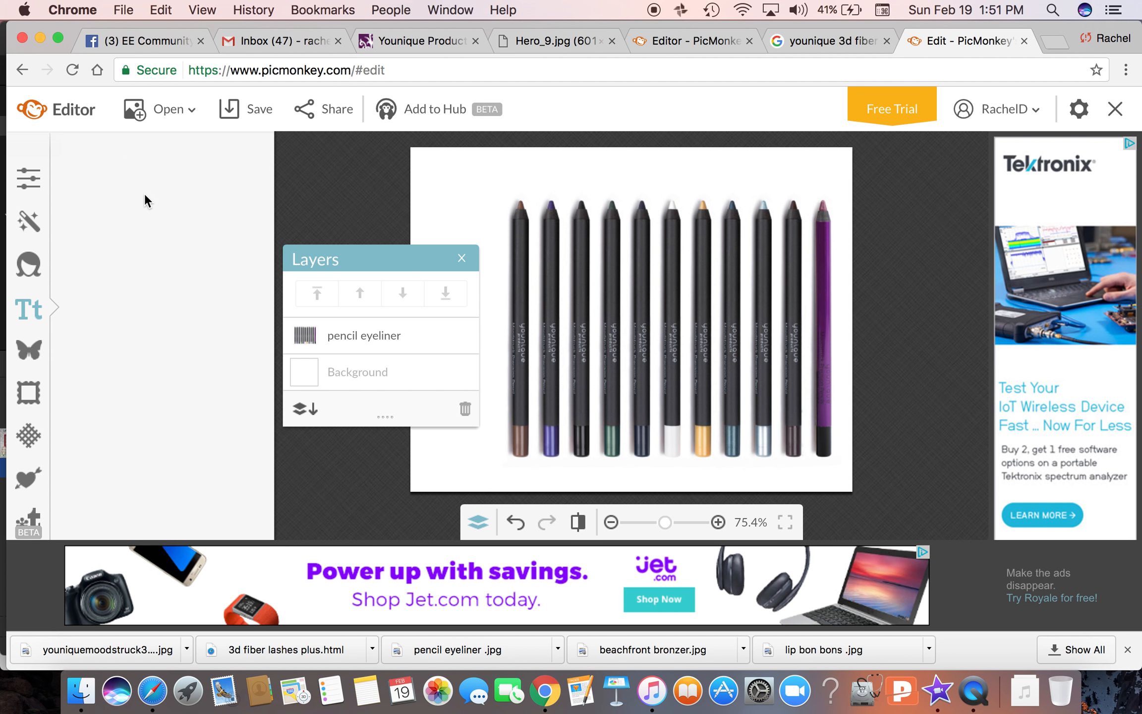
Step: Add a text box above the pencils and enter "Moodstruck Precision", checking the product name on the Younique site
click(145, 193)
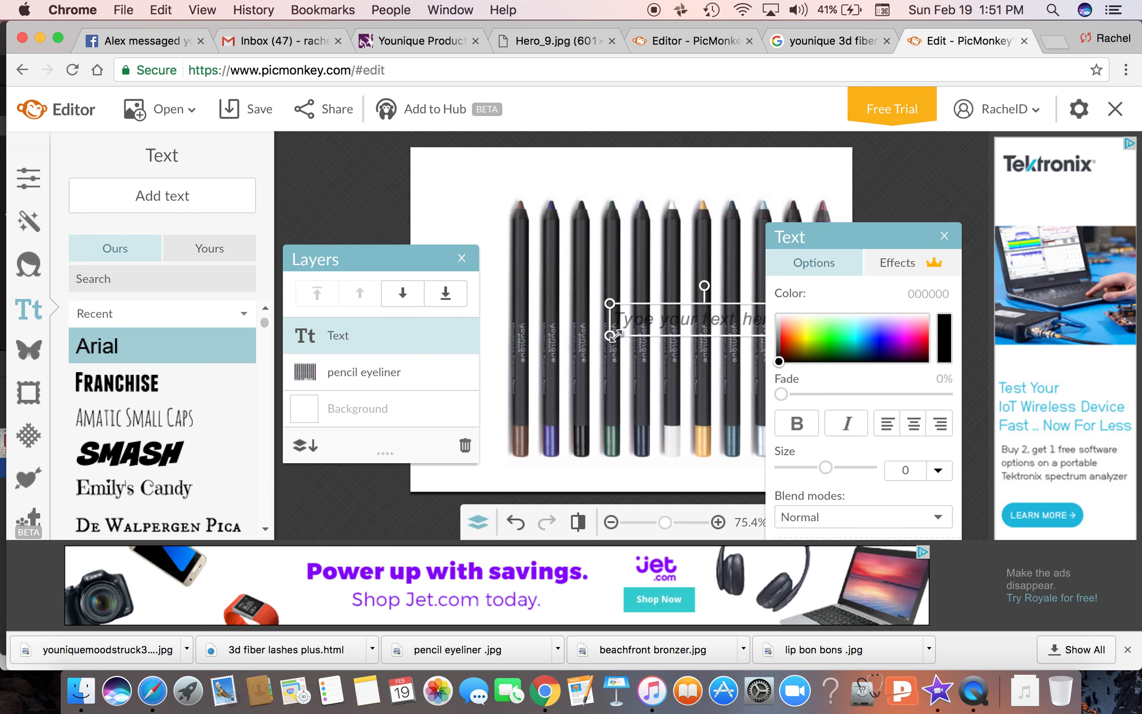
drag(670, 323, 573, 174)
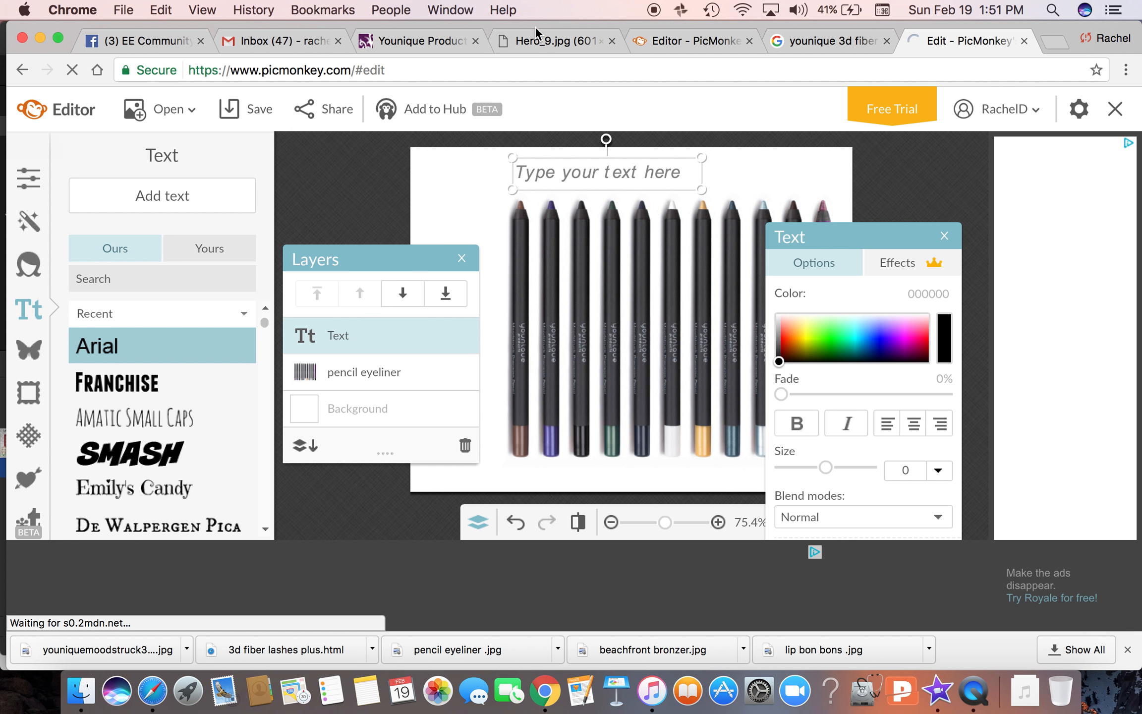
click(430, 41)
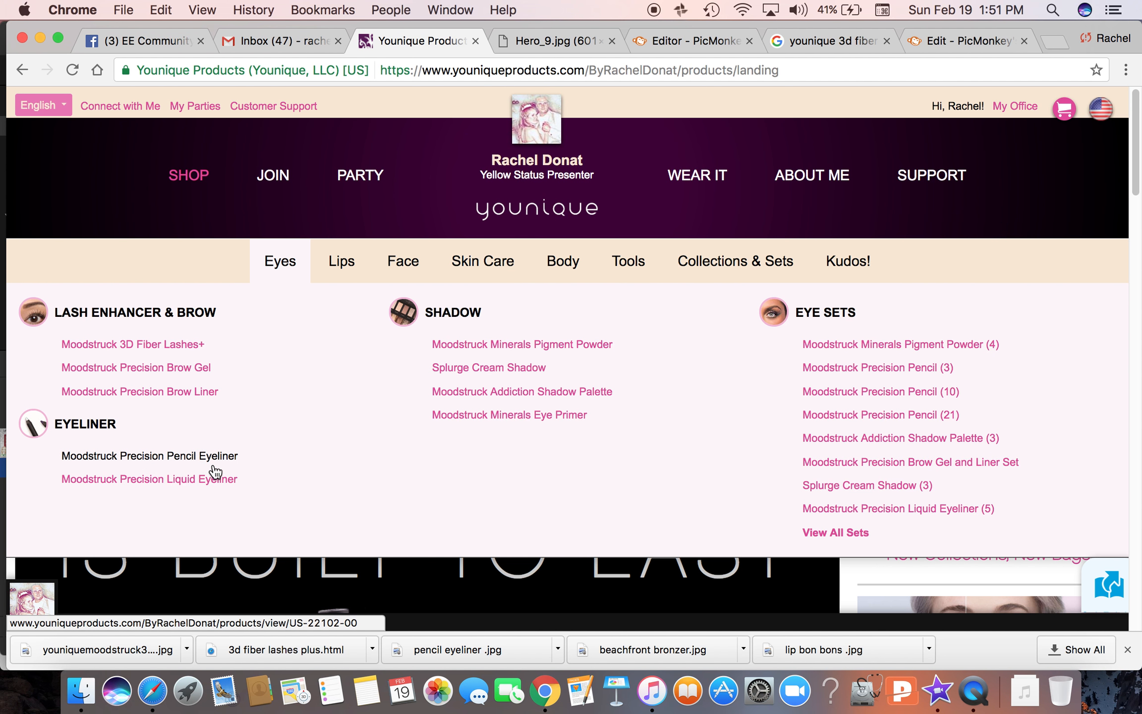
click(689, 43)
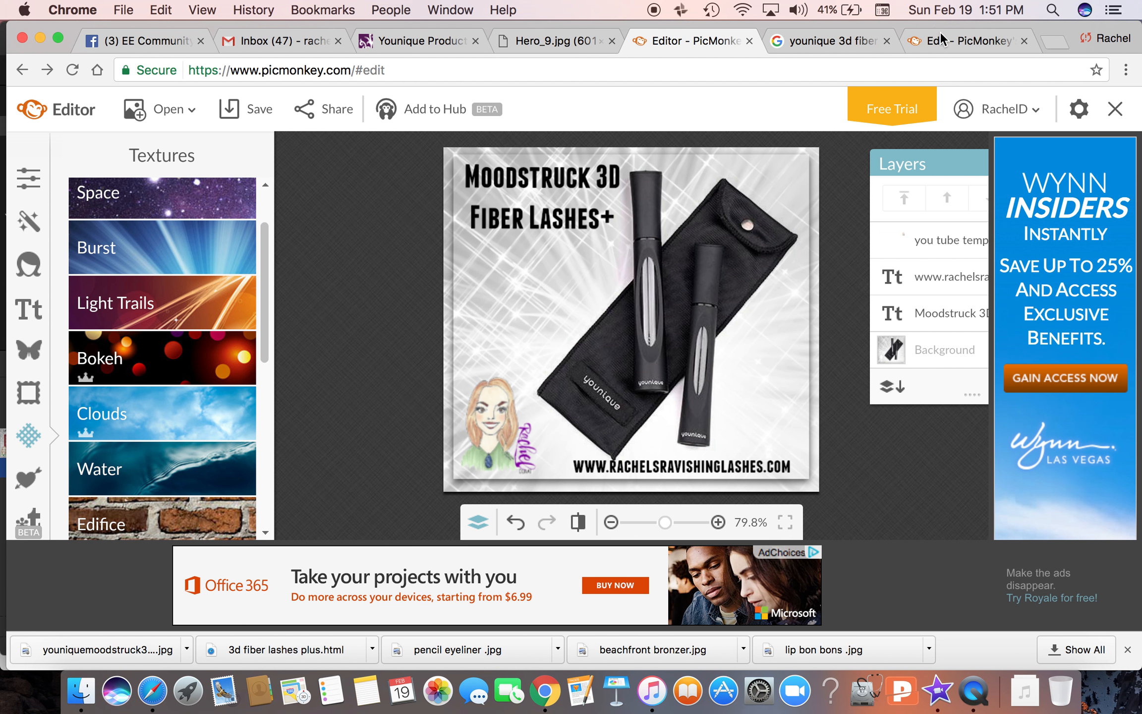
click(940, 32)
click(566, 181)
text(Moods)
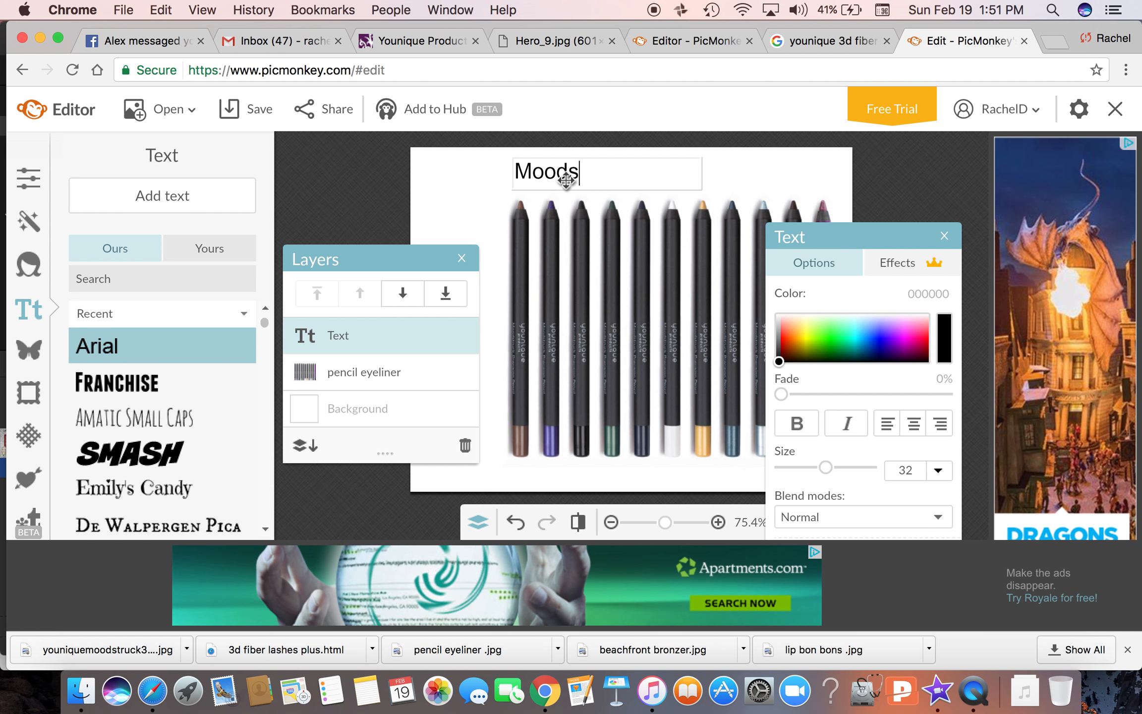
text(truck Precision)
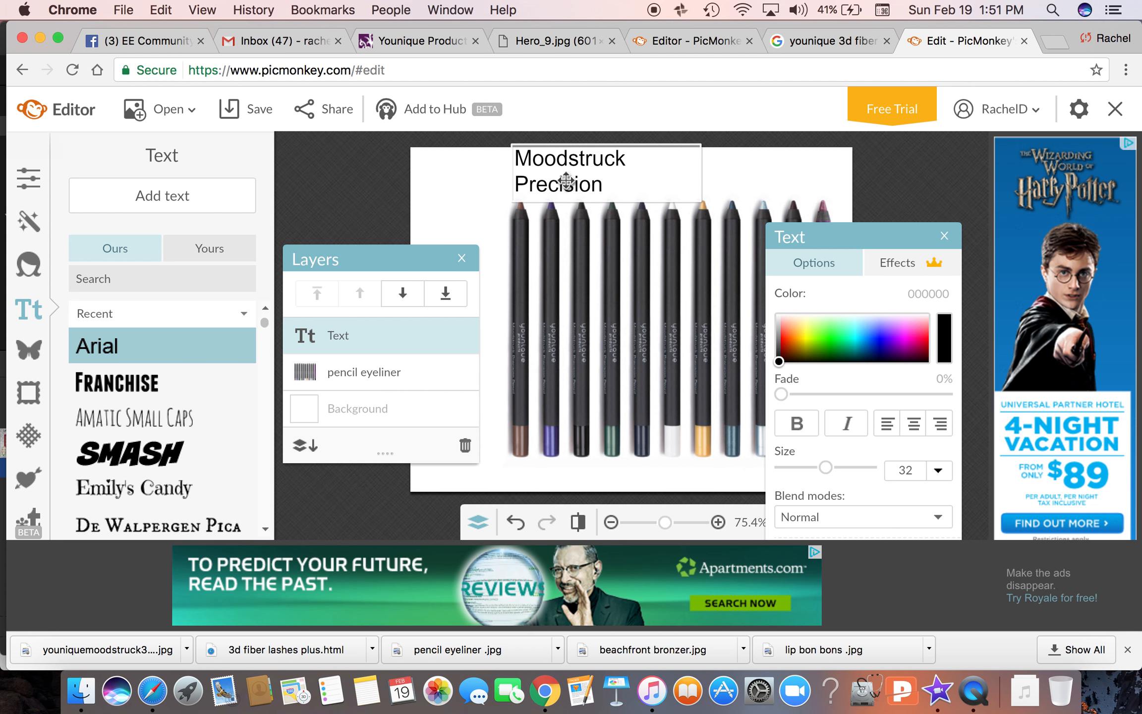
Step: Change the font of the "Moodstruck Precision" text to Franchise
click(559, 171)
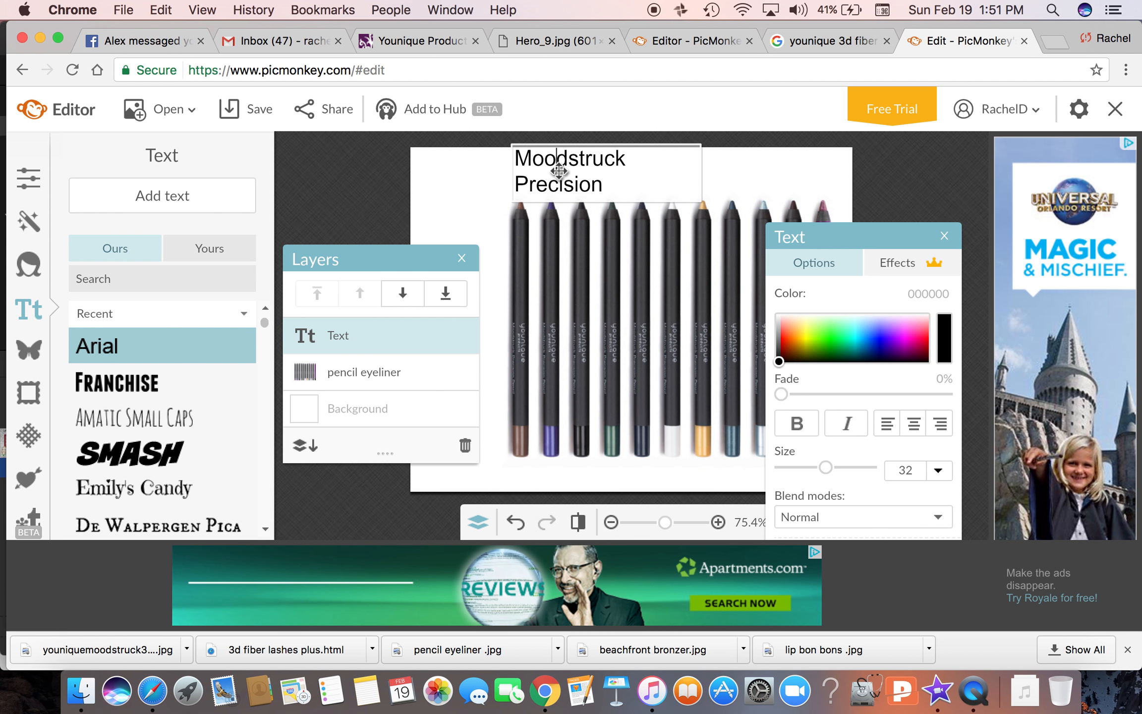
drag(676, 183, 505, 151)
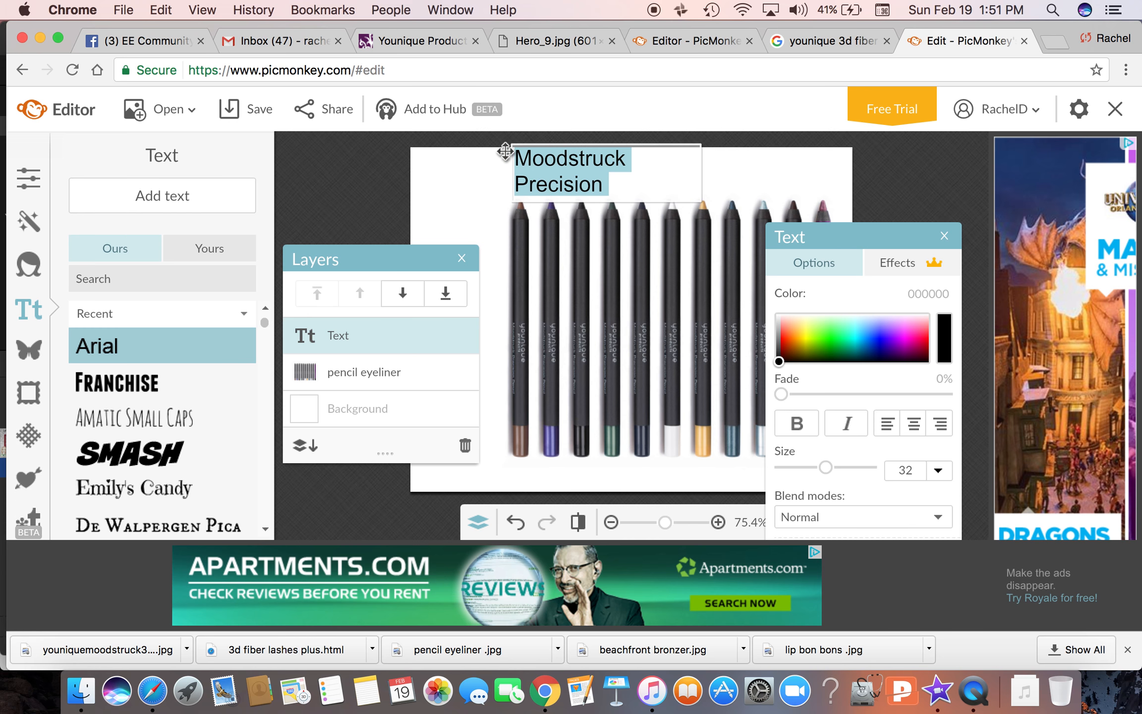
click(151, 389)
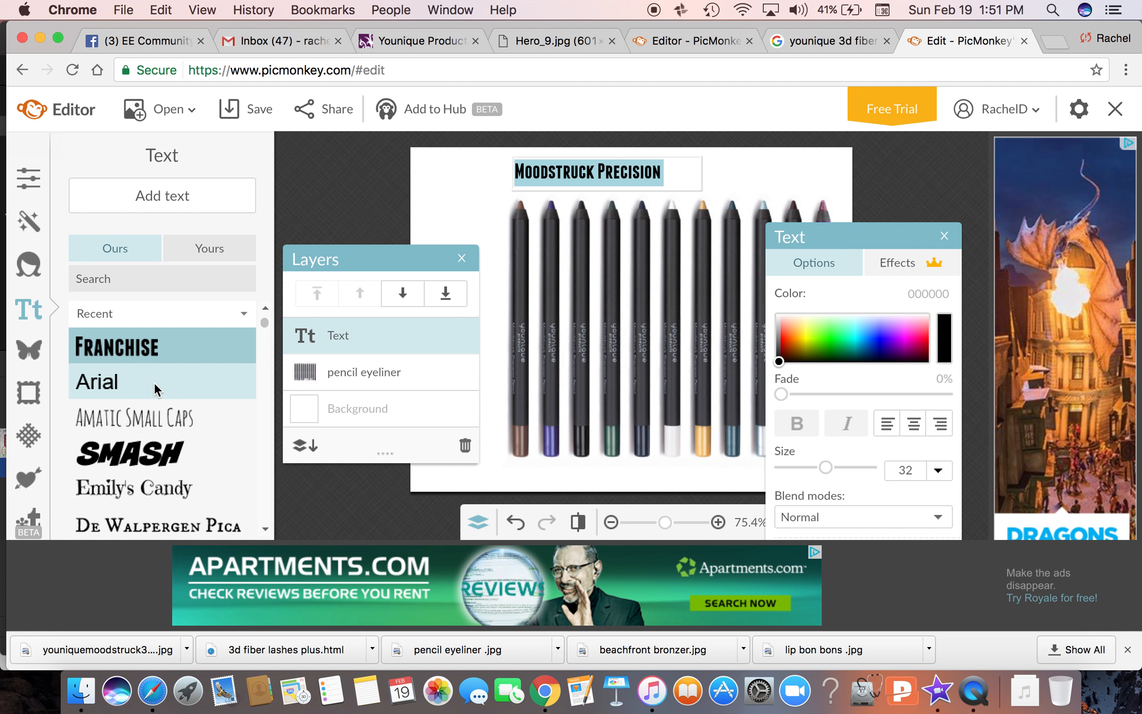
Step: Append "Pencil Eyeliner" to the title so it reads "Moodstruck Precision Pencil Eyeliner"
click(674, 173)
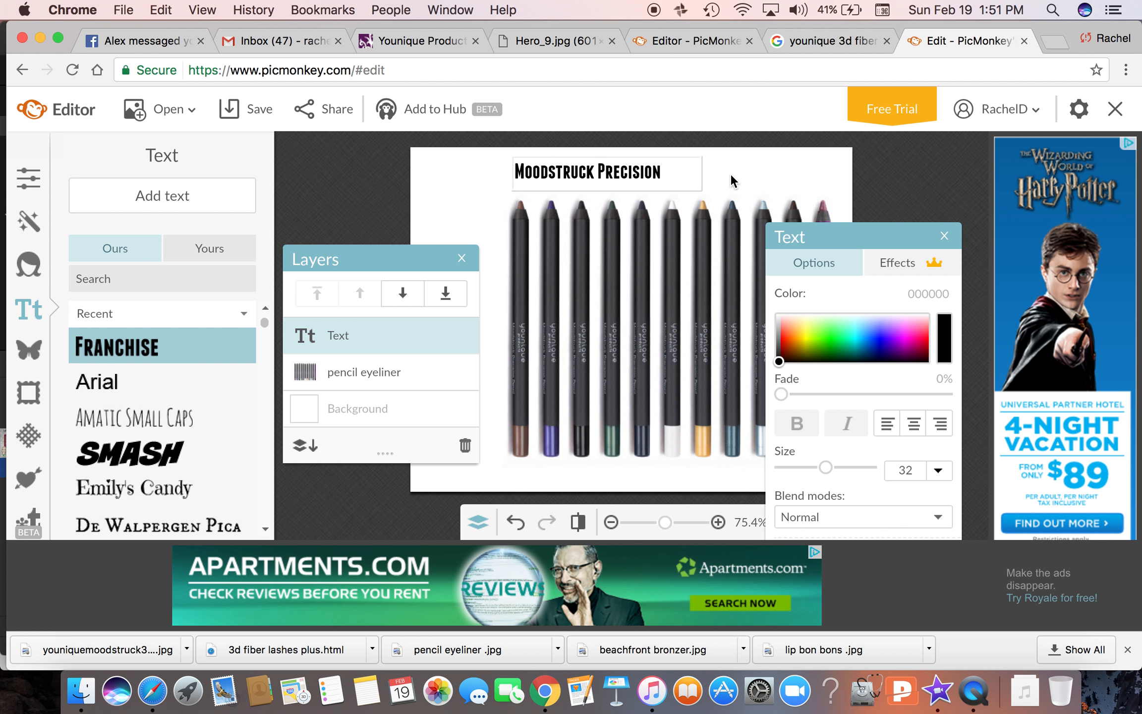
text(Pencil)
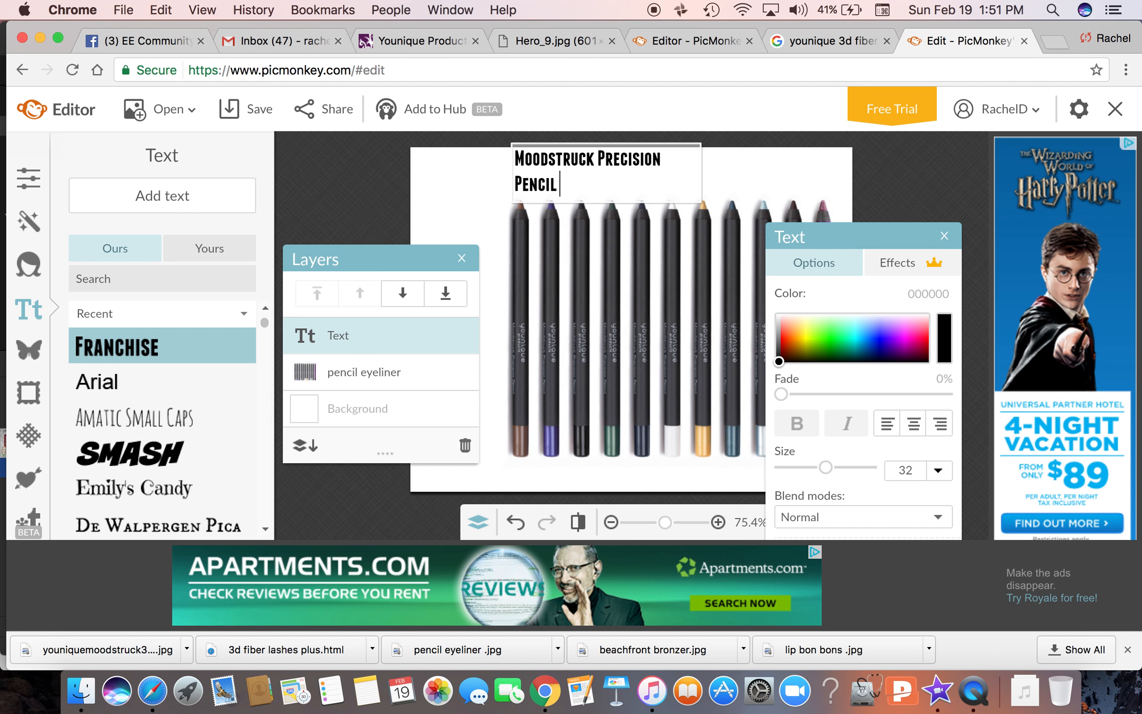
text( Eyeliner)
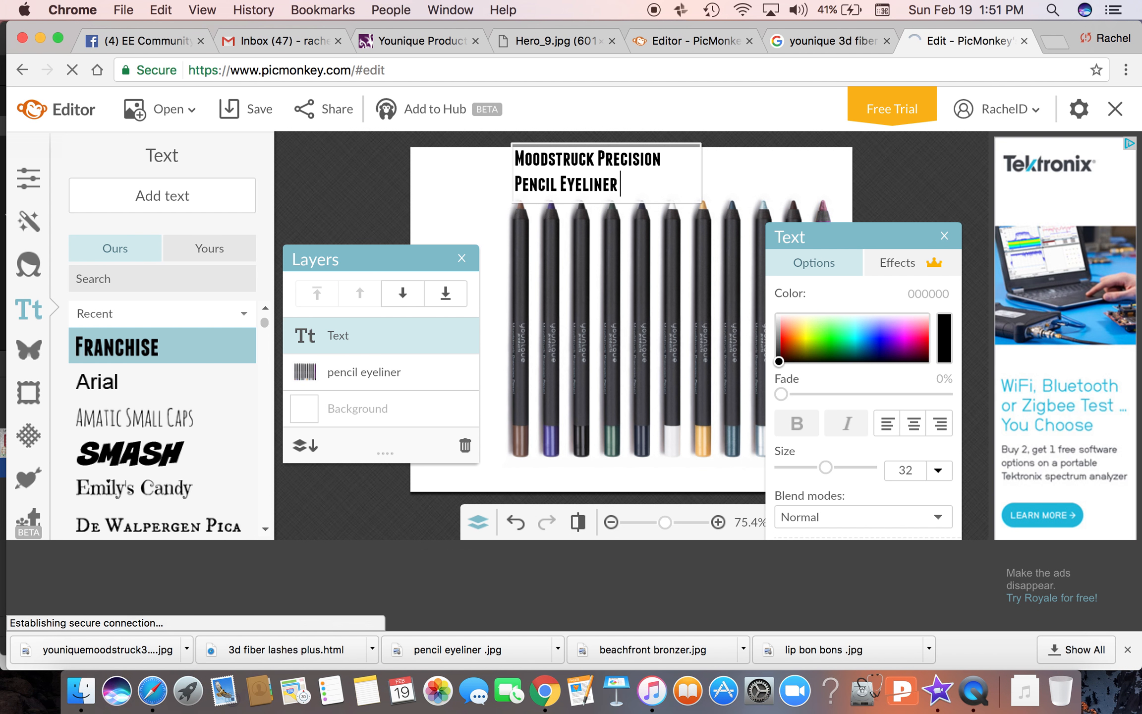
click(782, 180)
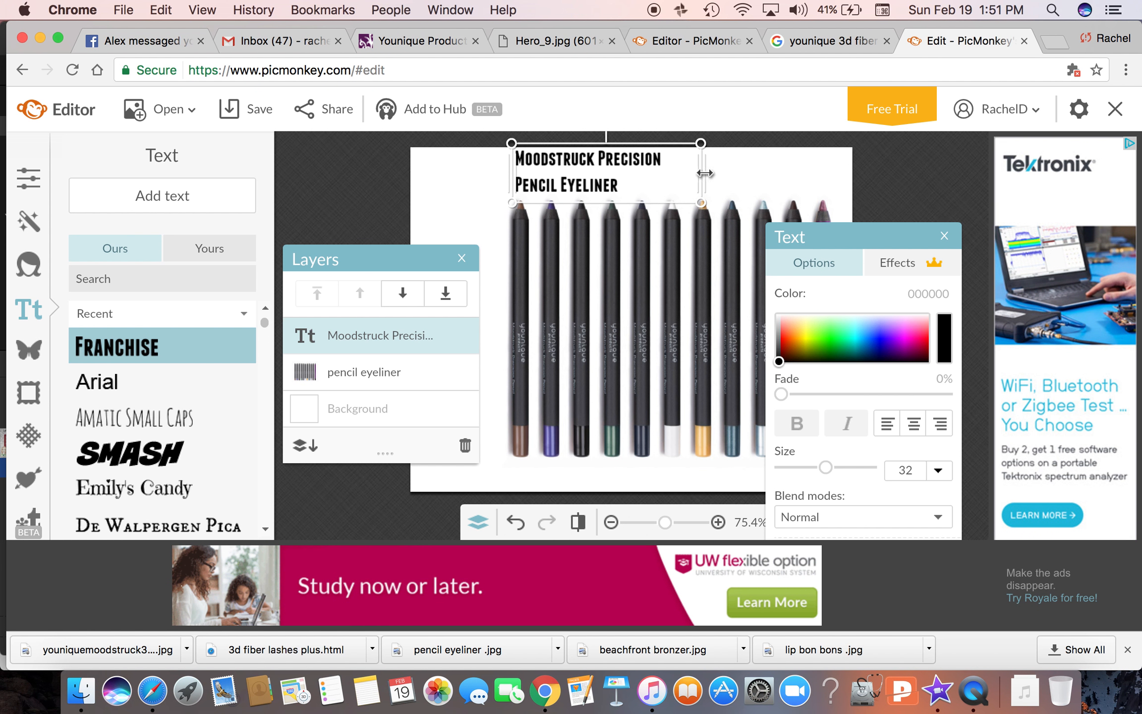
Step: Widen the title's text box to fit one line and scale it across the canvas to text size 44
drag(703, 168, 823, 177)
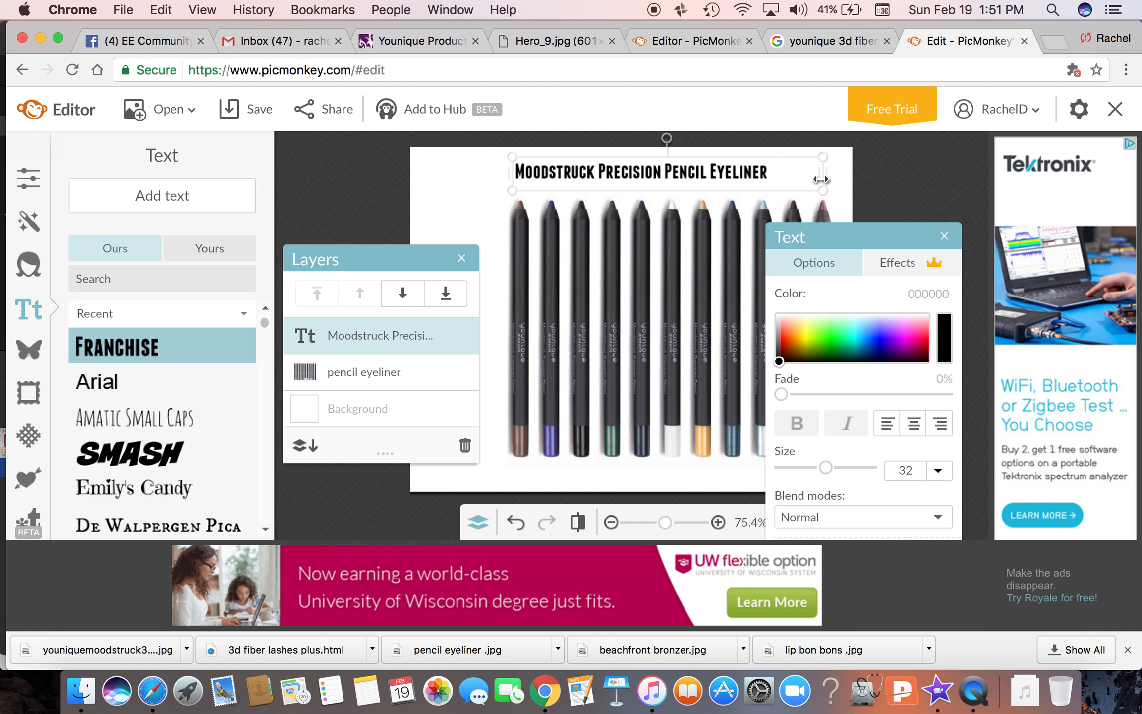
drag(512, 191, 423, 297)
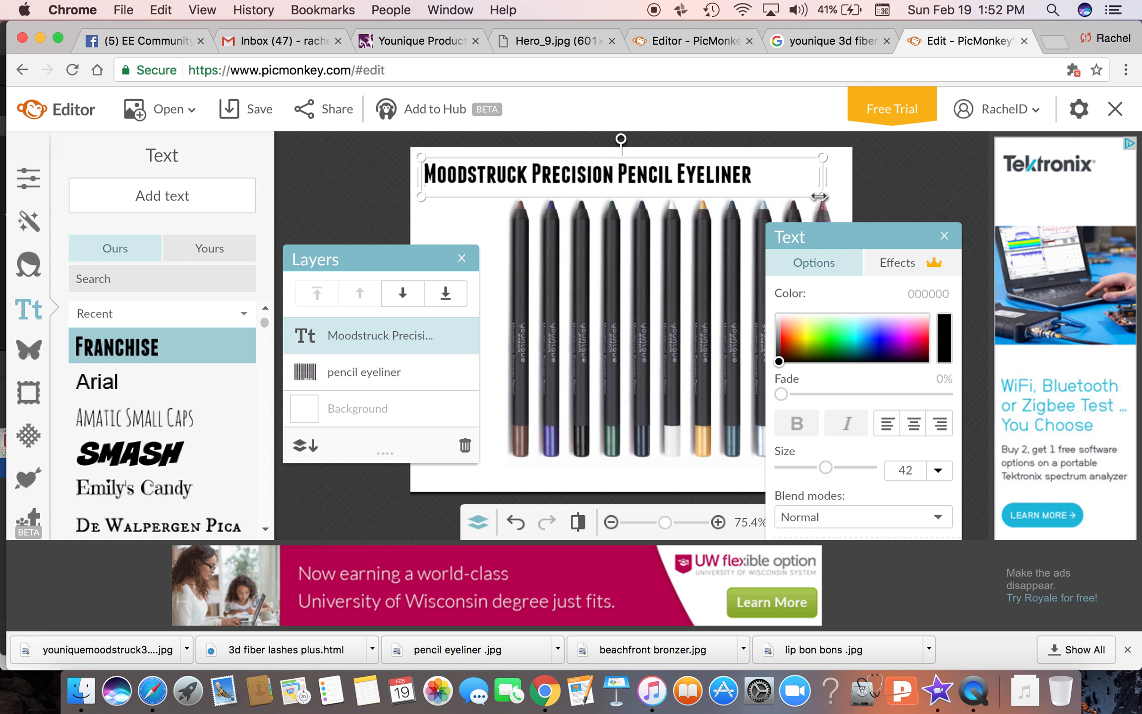
drag(825, 200, 847, 217)
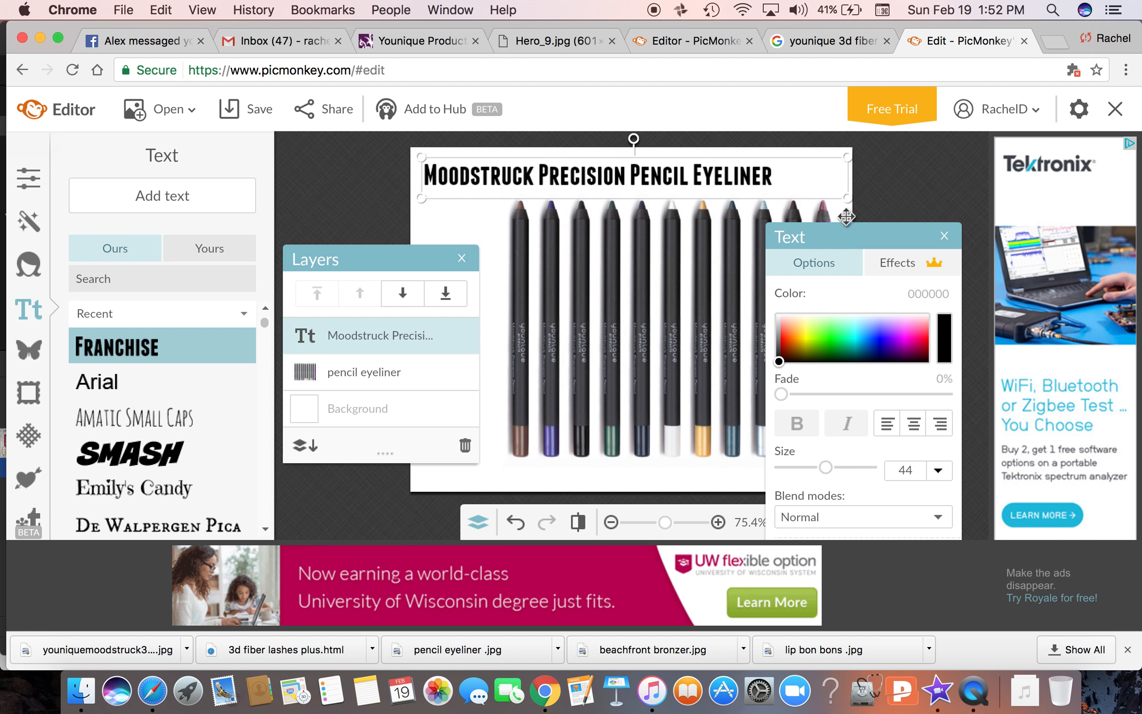
Step: Right-align the title within its text box and move it up to the canvas's upper edge
click(914, 425)
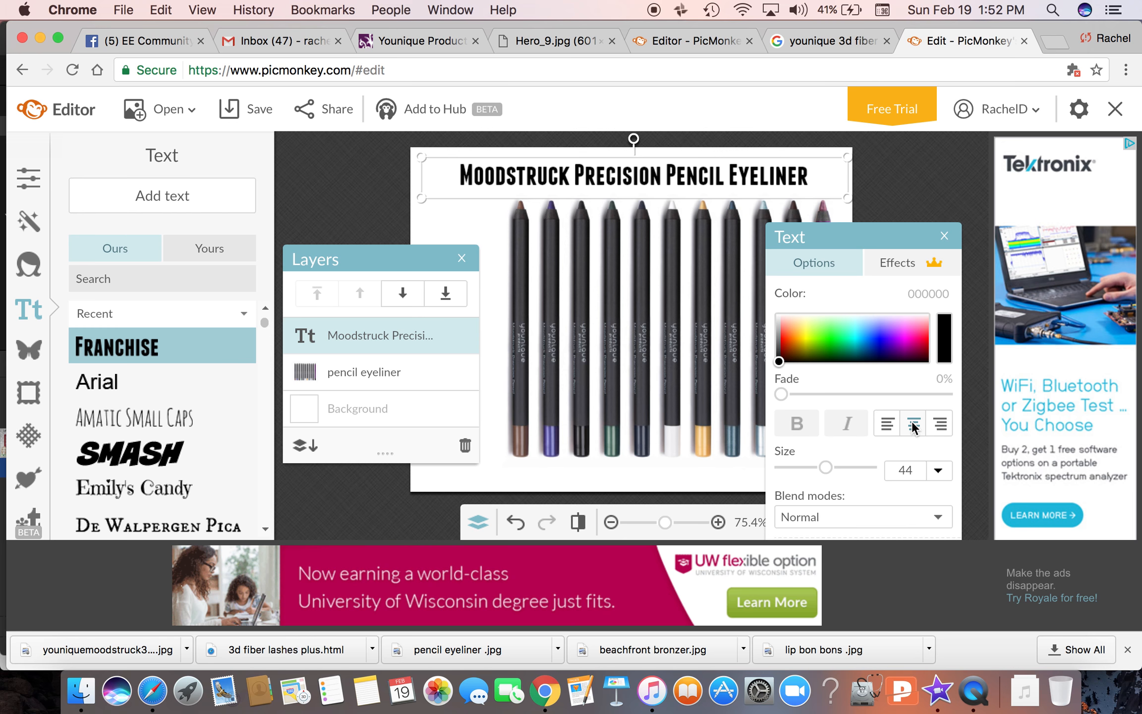
drag(749, 175, 752, 169)
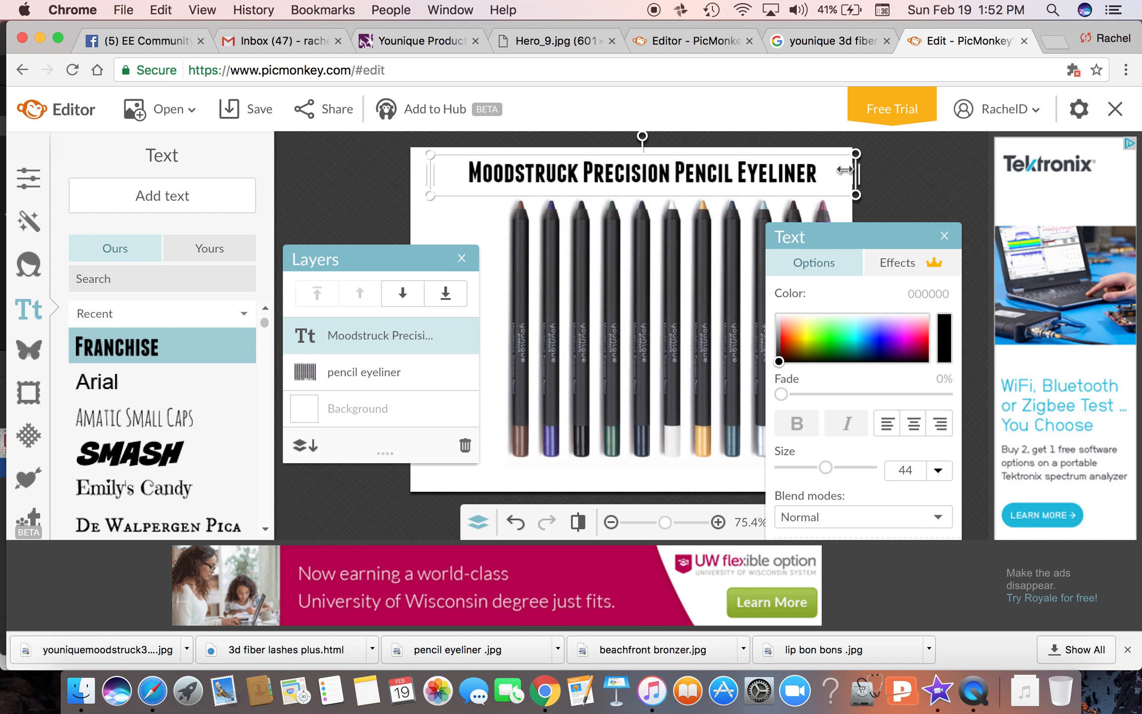
click(935, 426)
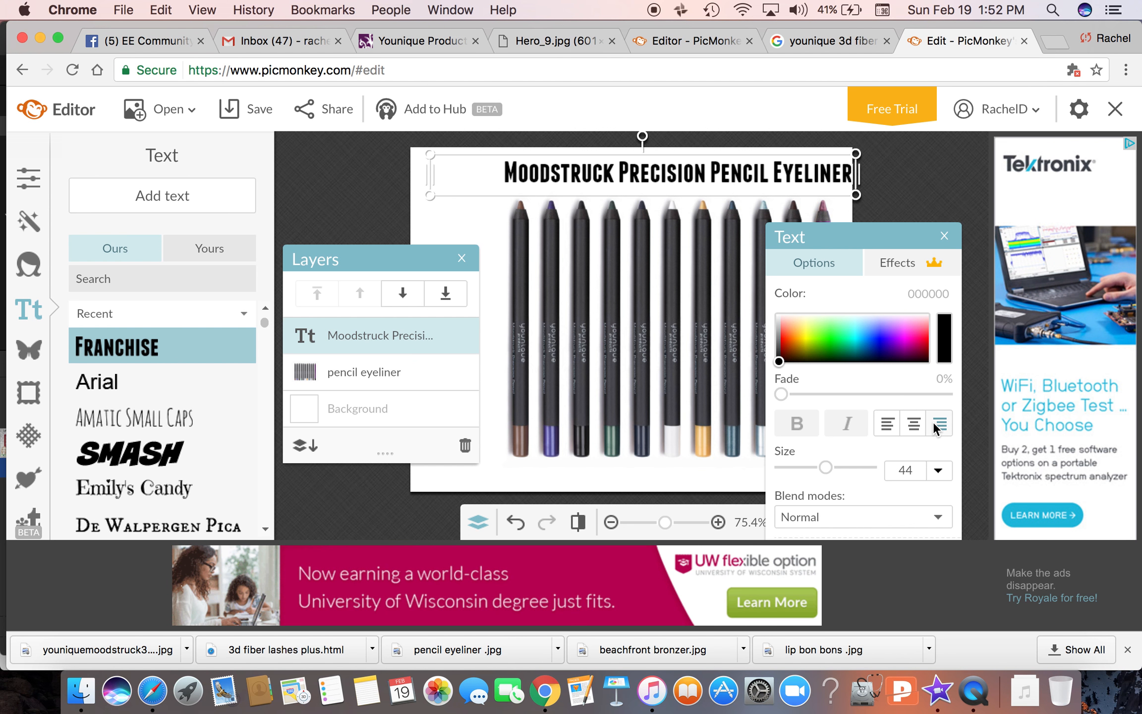
drag(774, 158, 771, 149)
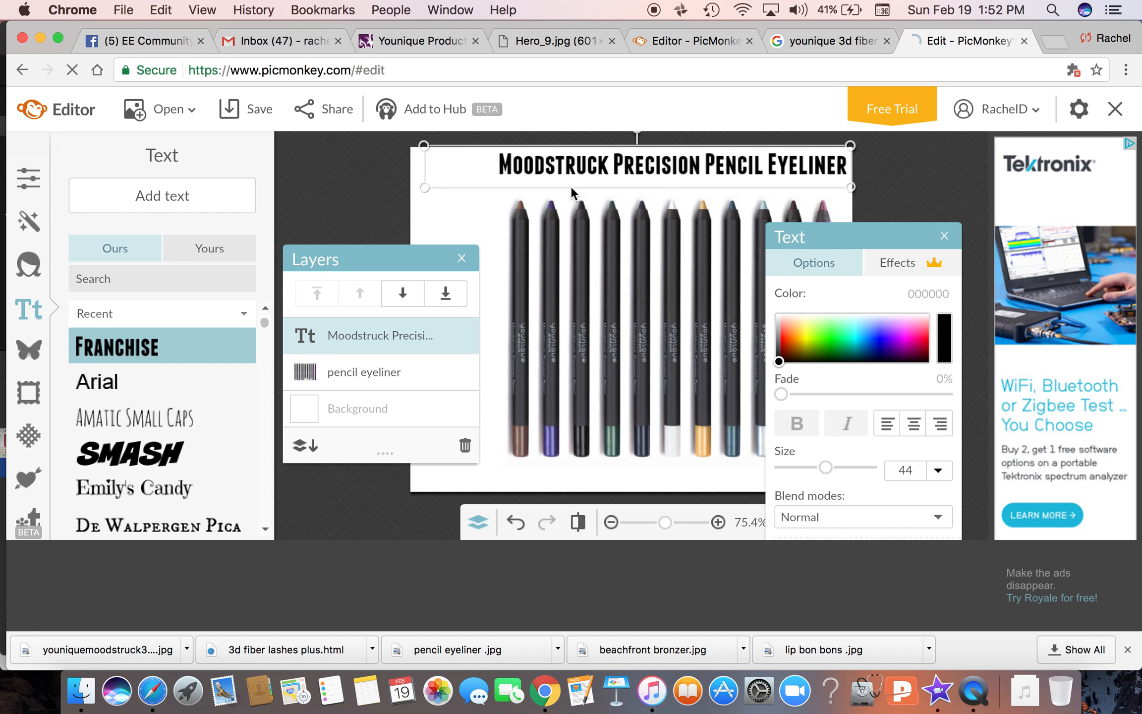
Step: Enlarge the "Moodstruck Precision Pencil Eyeliner" title above the pencils to size 47
drag(424, 188, 401, 188)
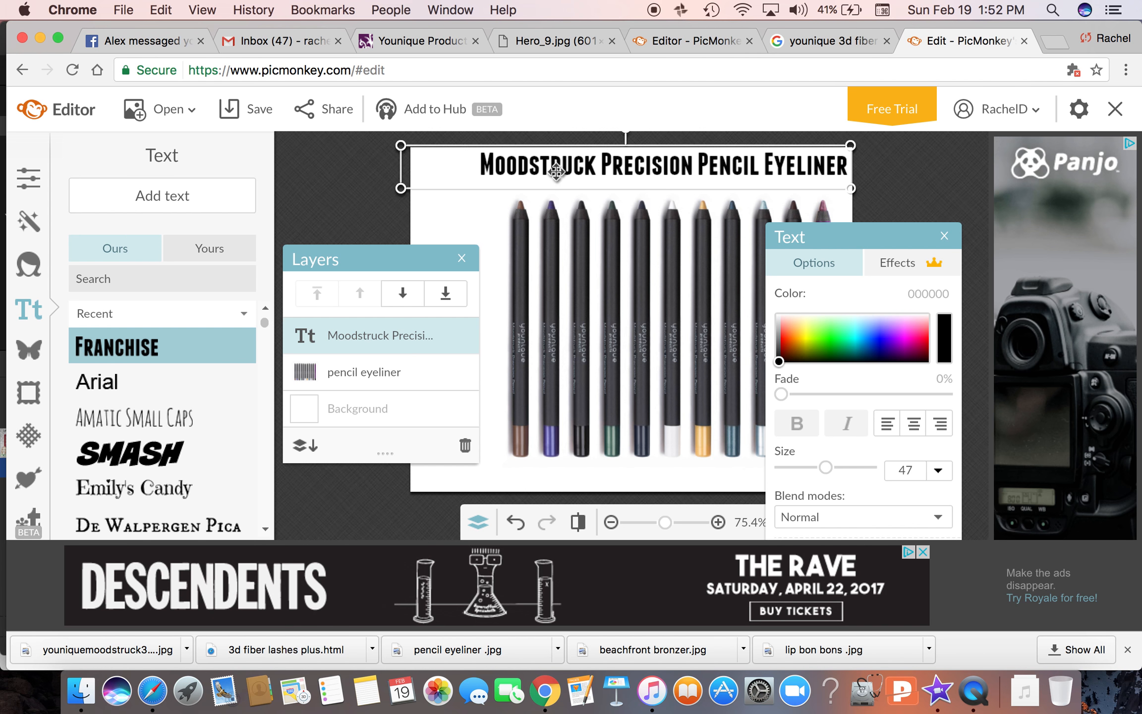
click(636, 194)
click(630, 228)
click(582, 302)
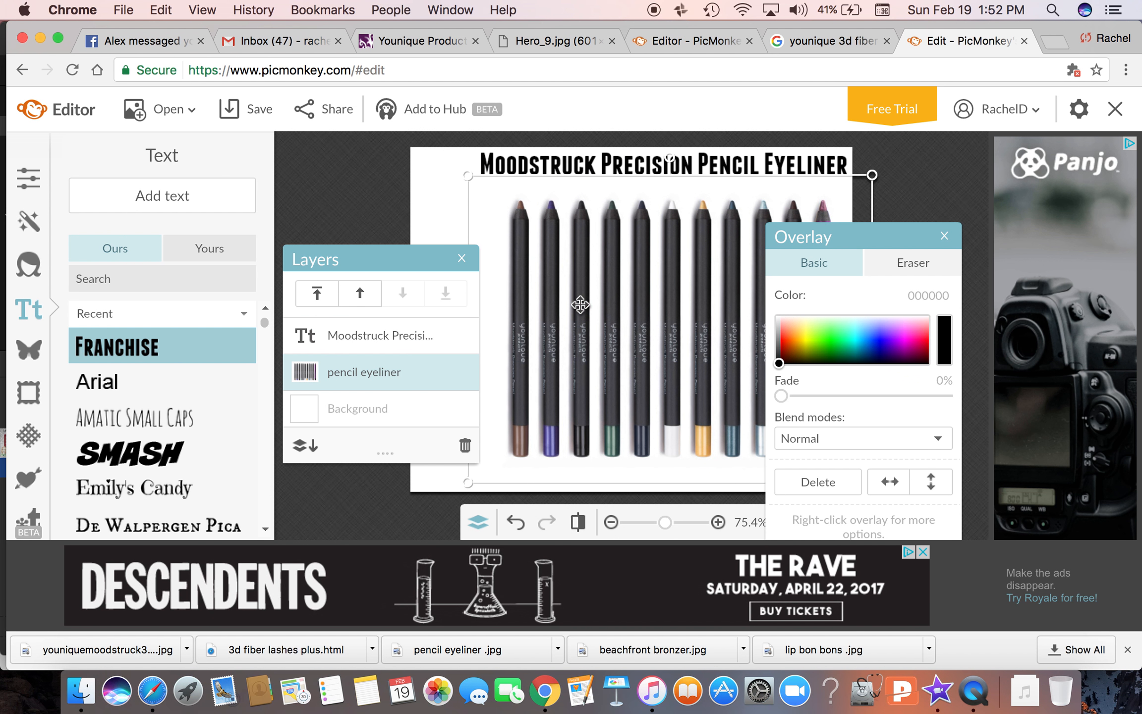
click(430, 200)
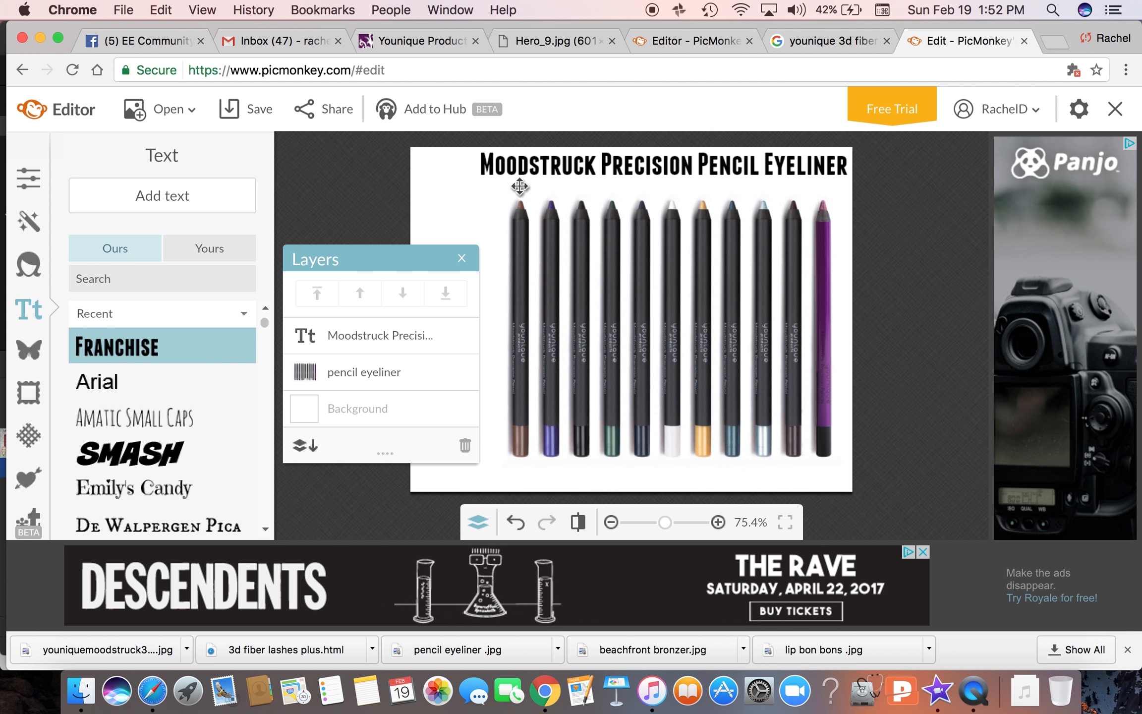
Step: Shift the "Moodstruck Precision Pencil Eyeliner" title slightly lower, closer to the pencil tips
click(557, 169)
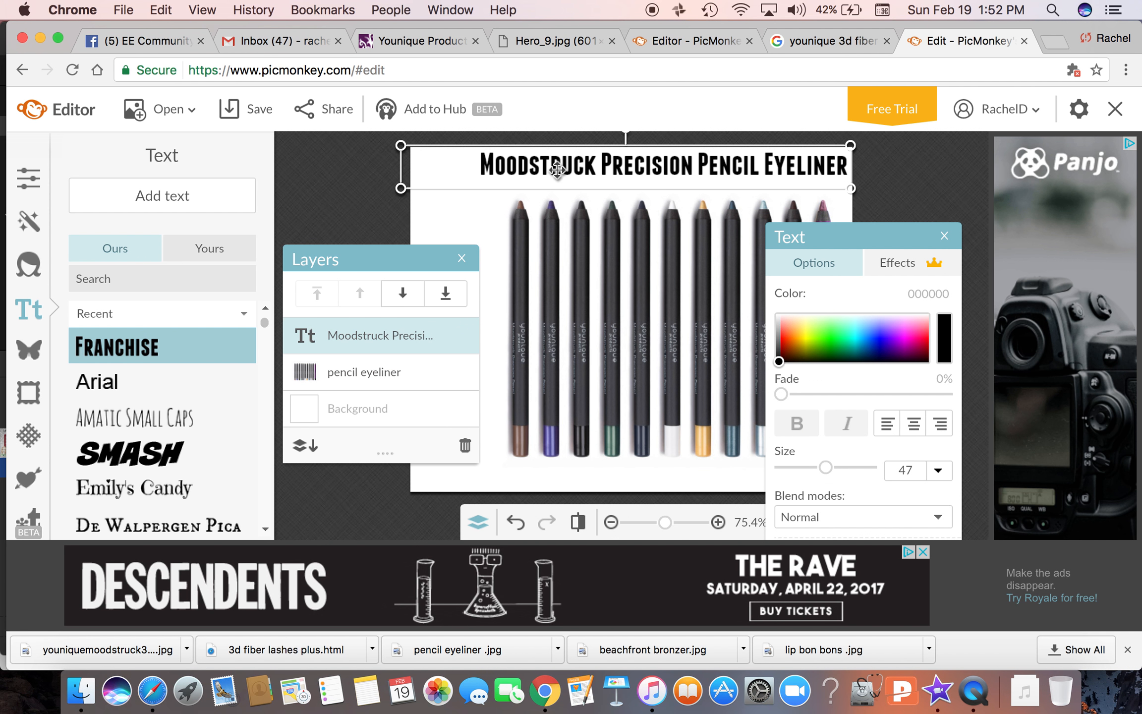
drag(559, 170, 559, 174)
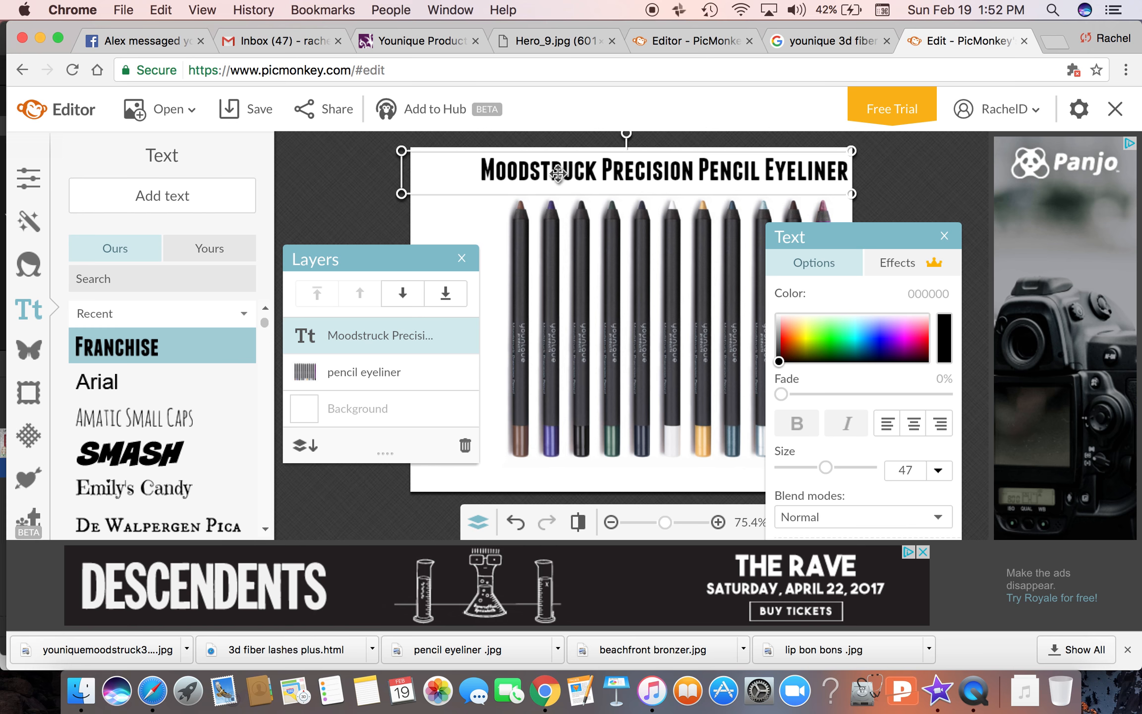
click(445, 223)
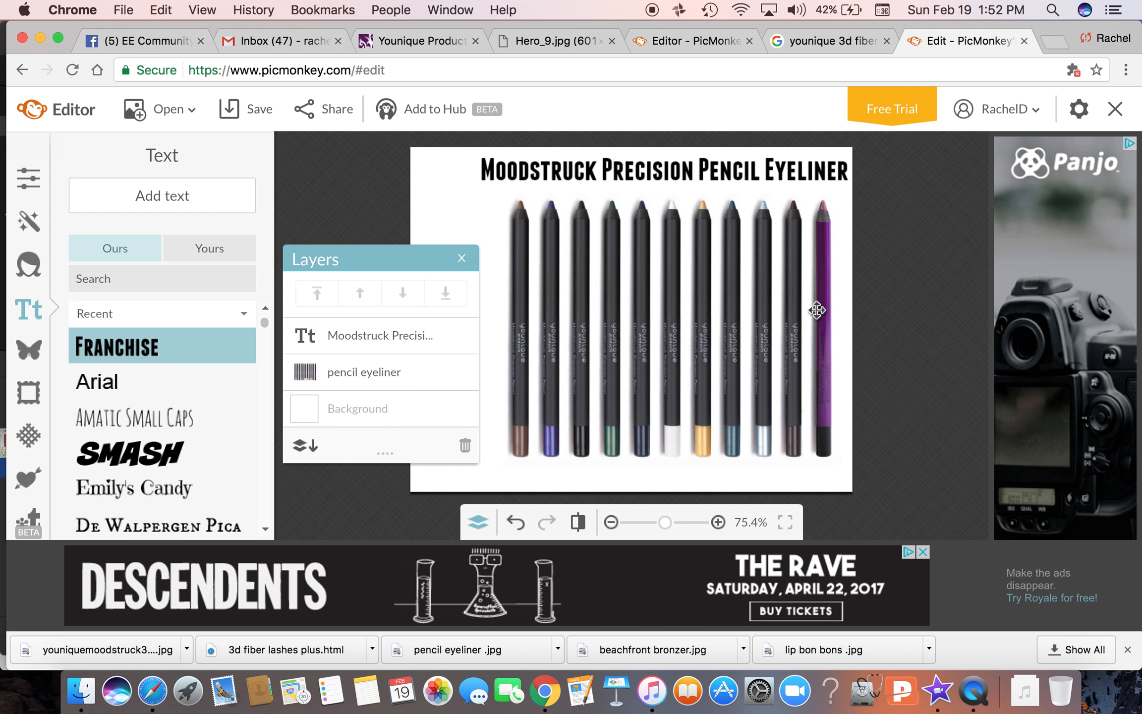
click(470, 201)
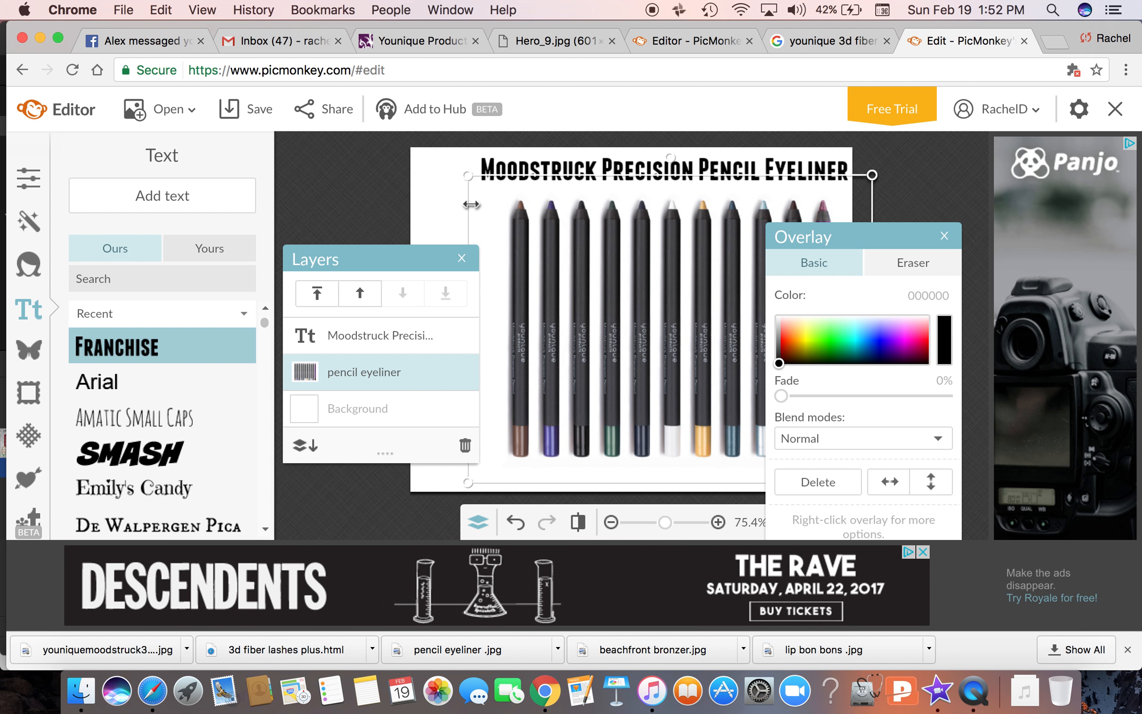
Step: Reduce the "Moodstruck Precision Pencil Eyeliner" title to size 43 and move it below the pencils
click(428, 179)
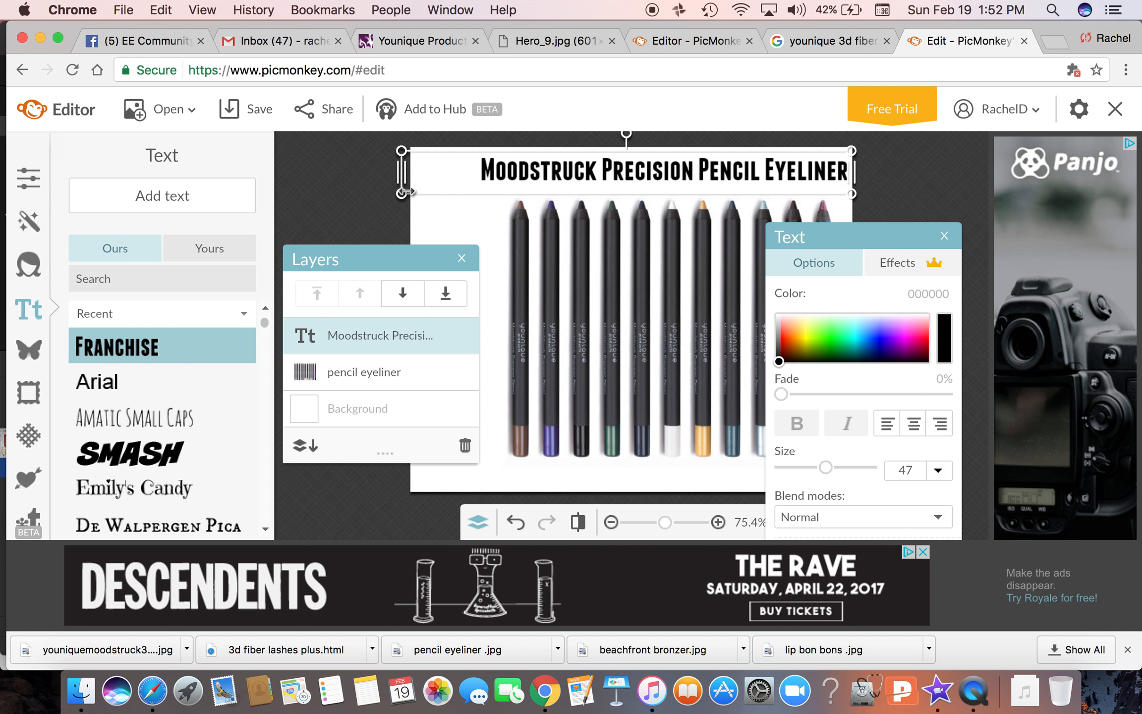
mouse_move(401, 195)
mouse_down()
mouse_move(408, 181)
mouse_move(385, 188)
mouse_up()
drag(373, 191, 369, 193)
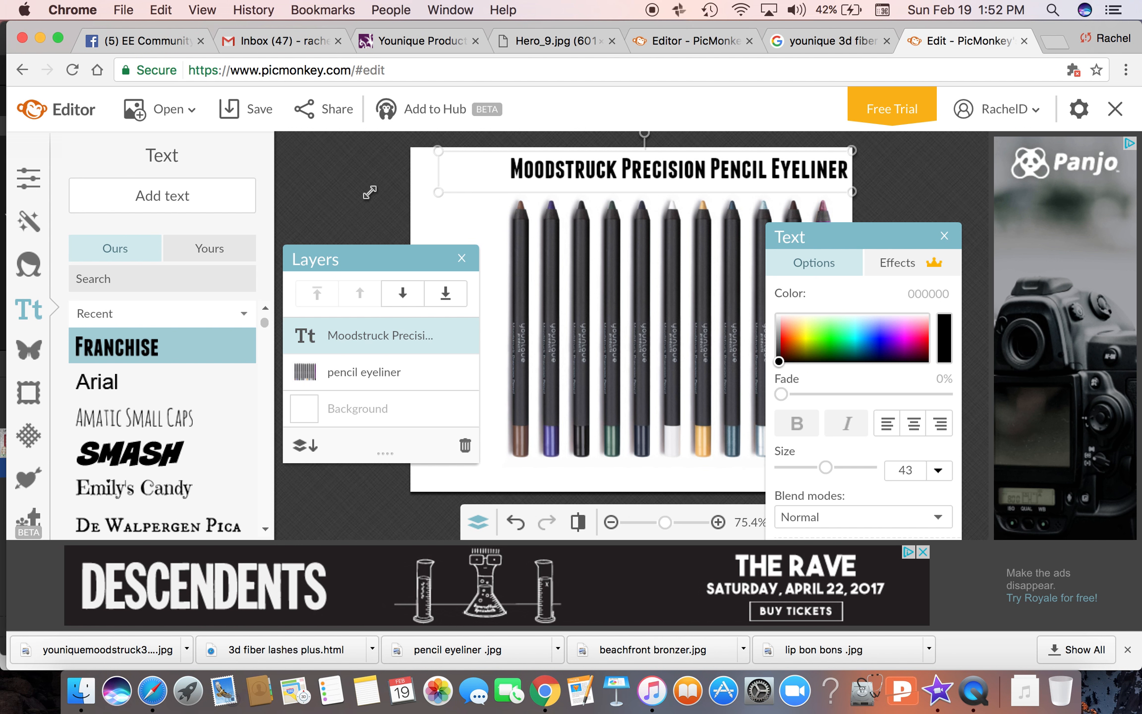
mouse_move(517, 170)
mouse_down()
mouse_move(483, 415)
mouse_move(507, 499)
mouse_move(503, 474)
mouse_up()
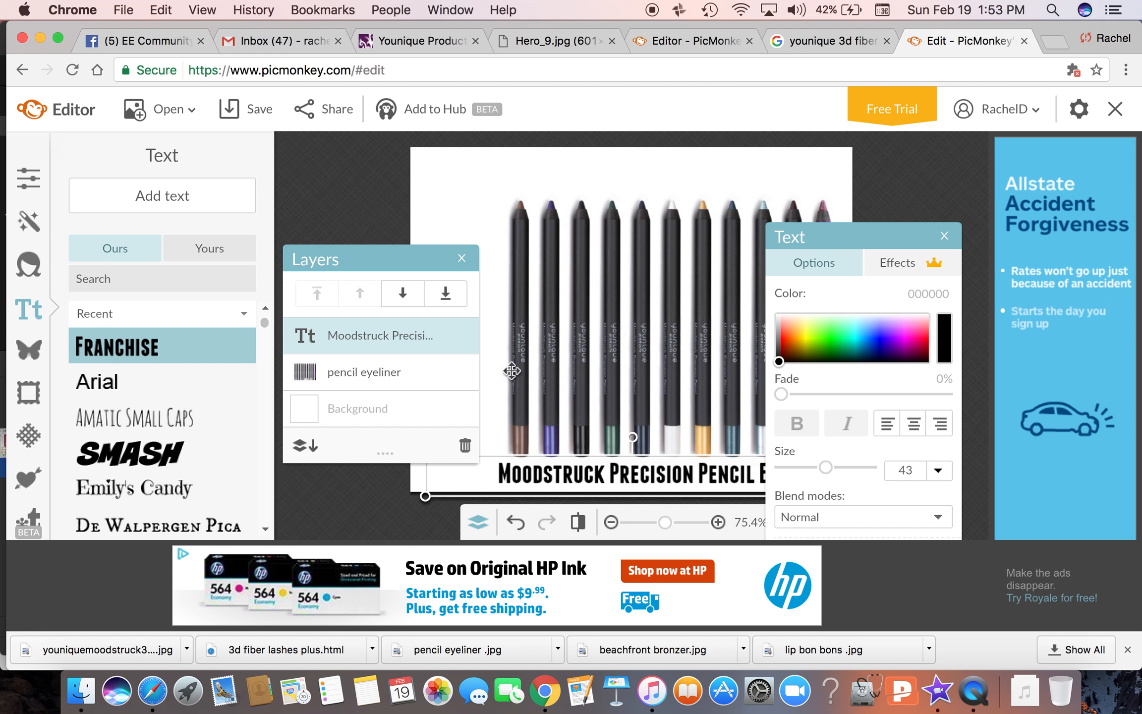
click(481, 172)
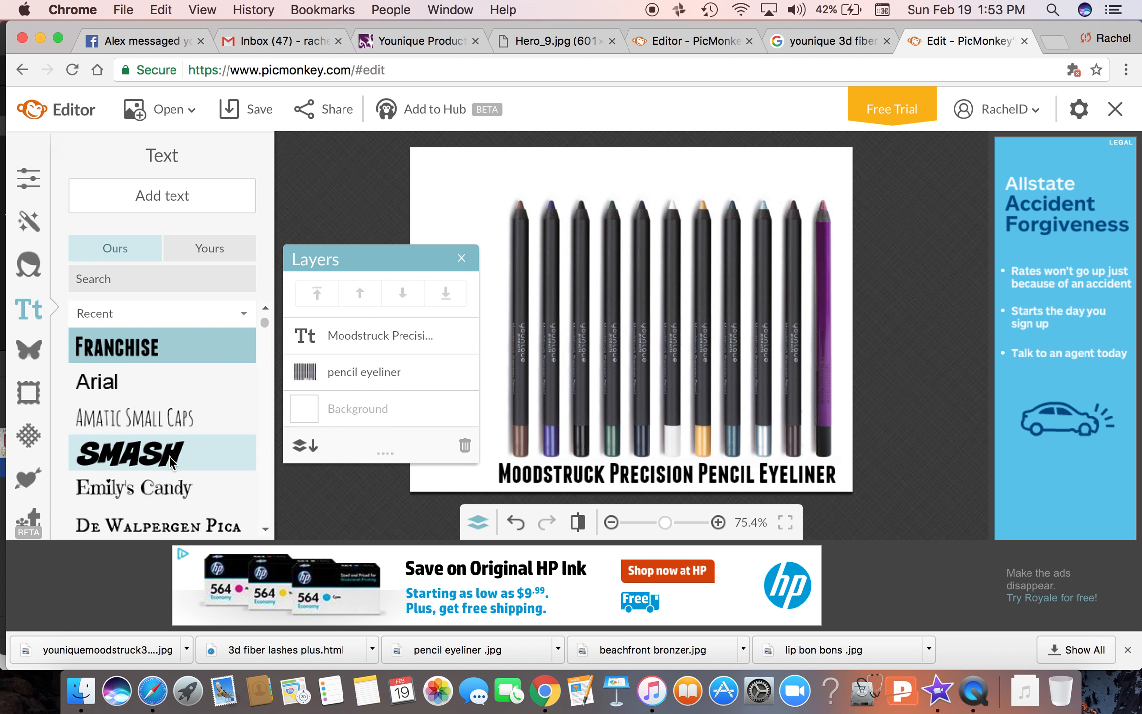
Step: Add the text "Thank you!!" in the Emily's Candy font in the white space above the pencils
click(163, 493)
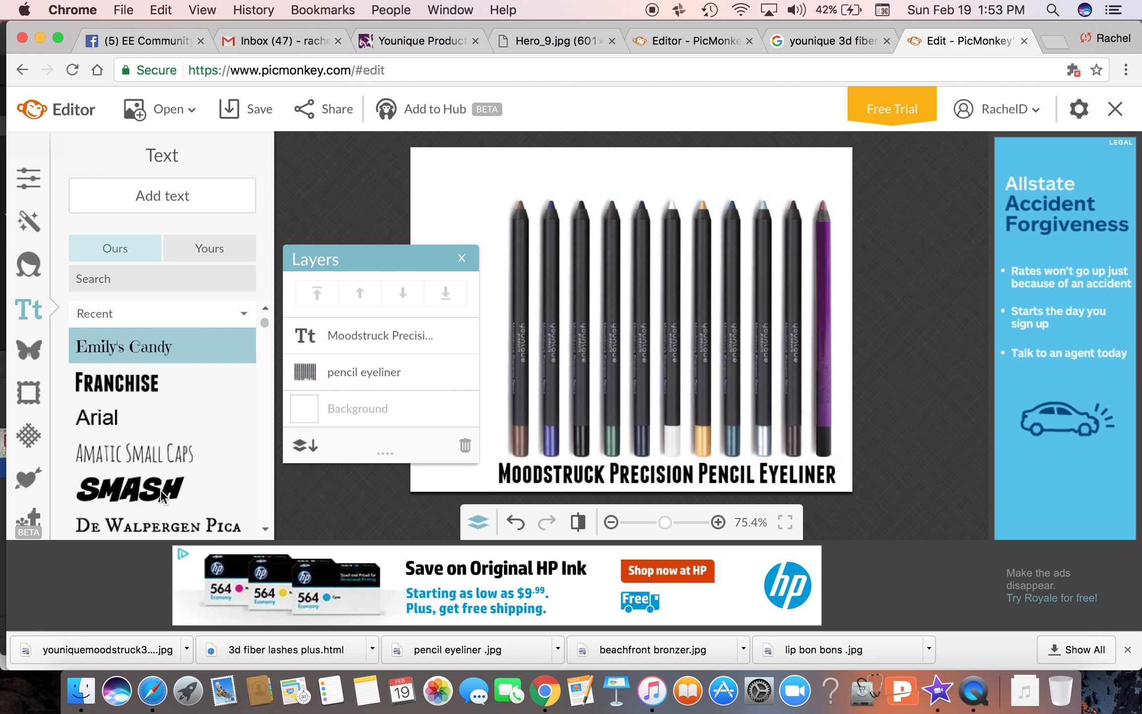
click(181, 198)
drag(644, 302, 592, 182)
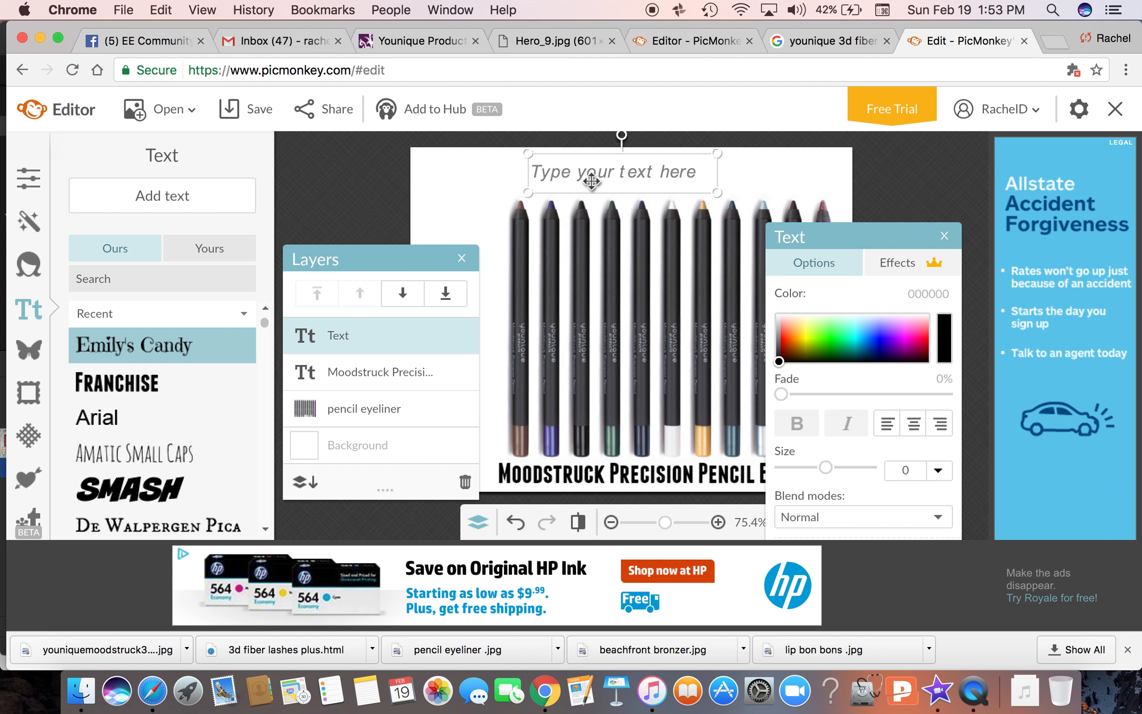
click(595, 171)
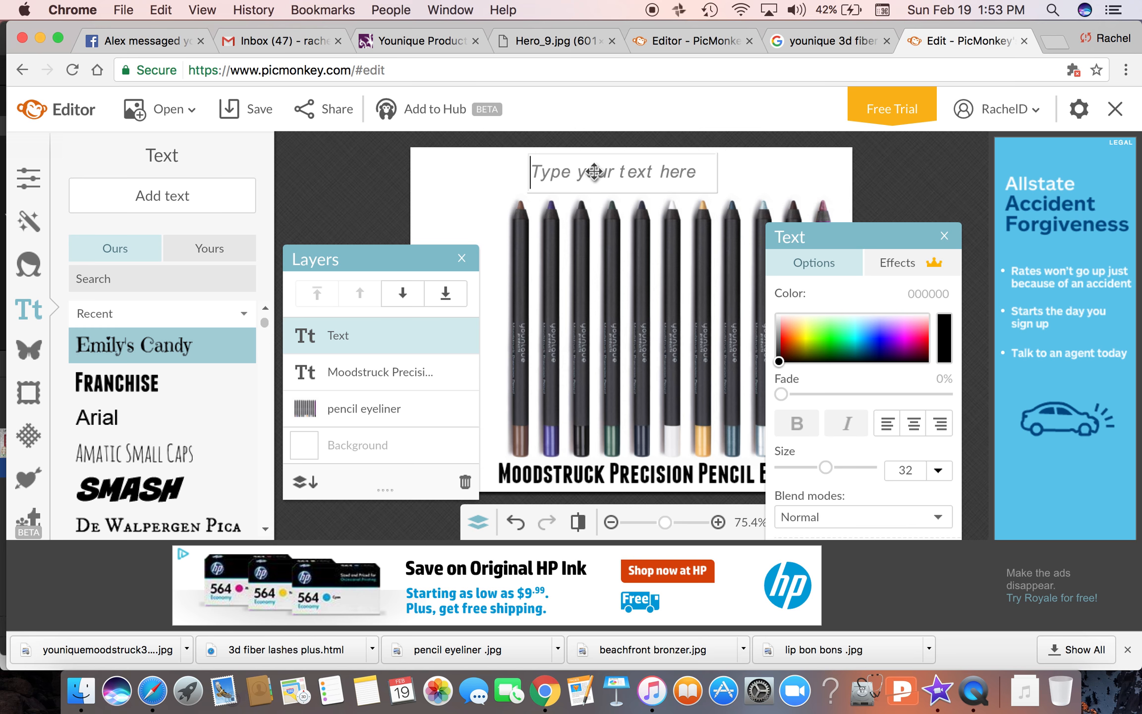
text(Thank you!!)
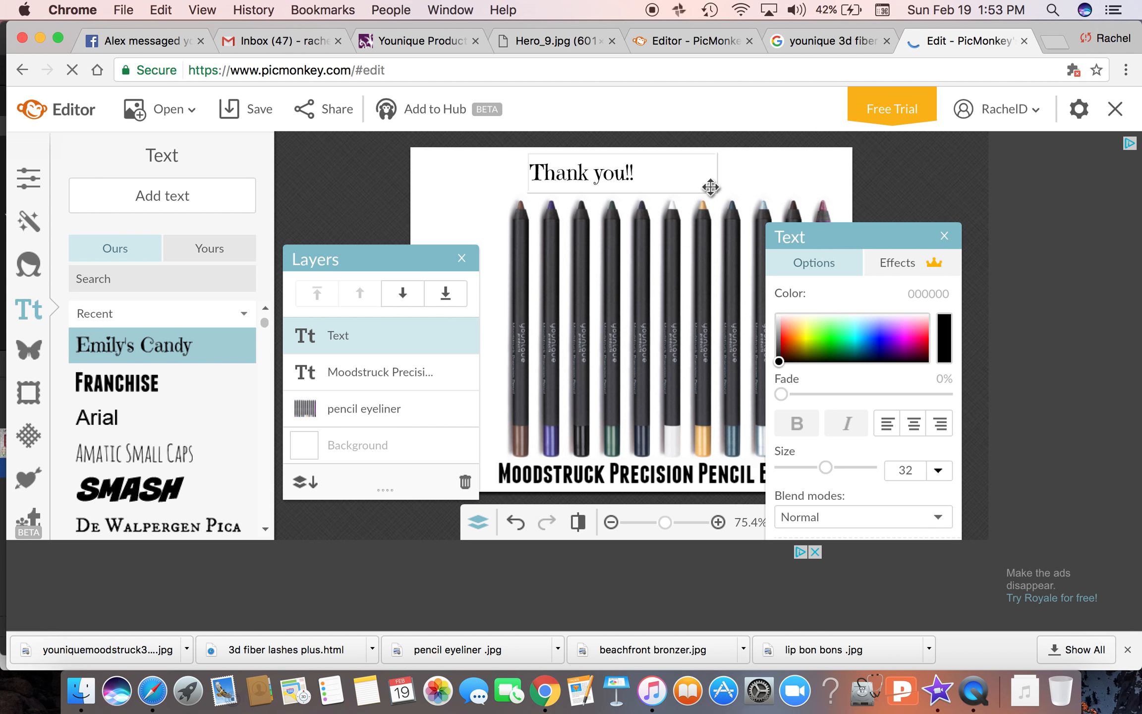
click(710, 187)
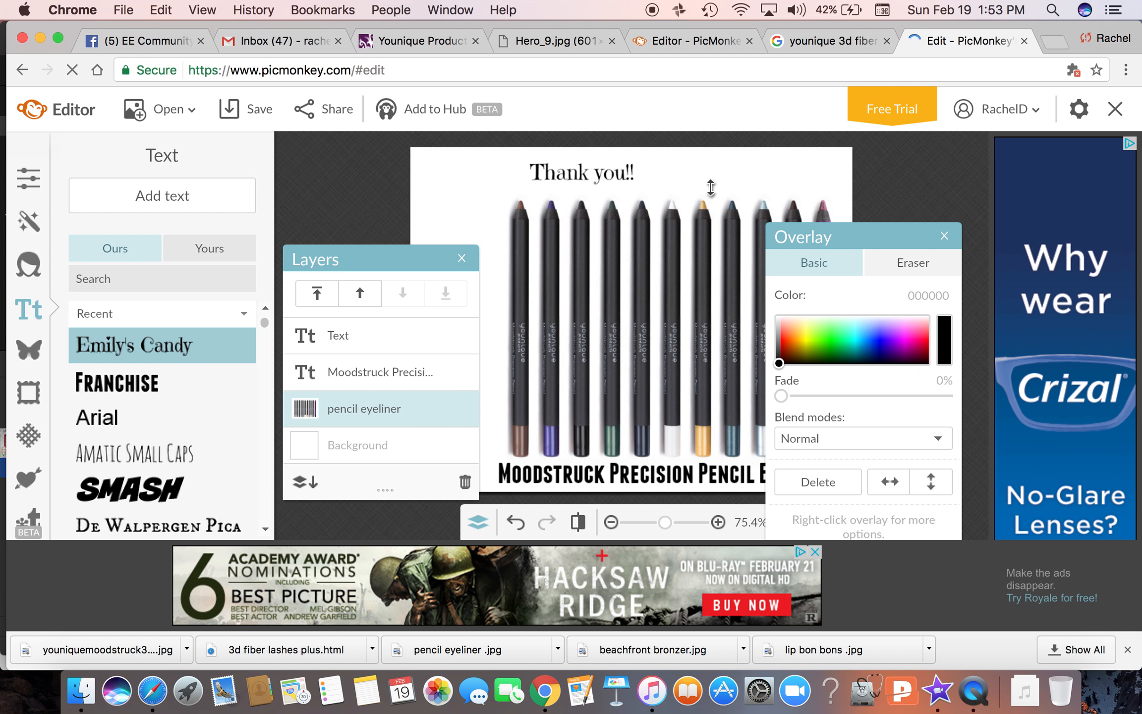
Step: Center-align the "Thank you!!" text and enlarge it to size 68 above the pencils
click(586, 165)
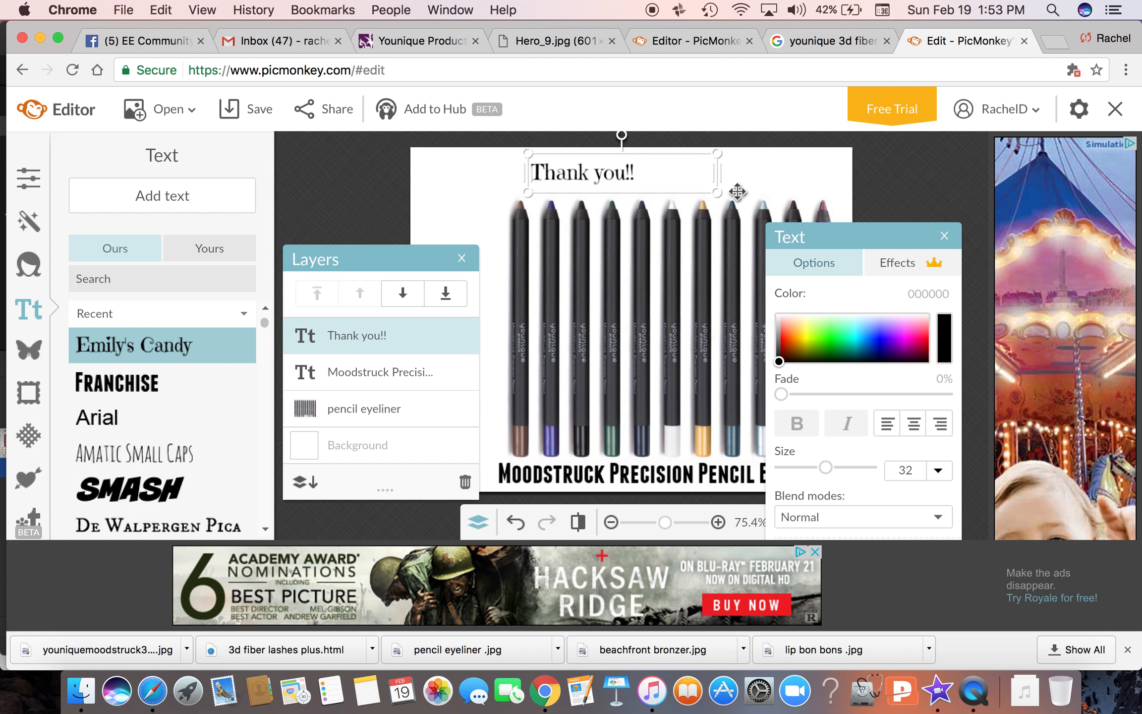
drag(712, 193, 863, 290)
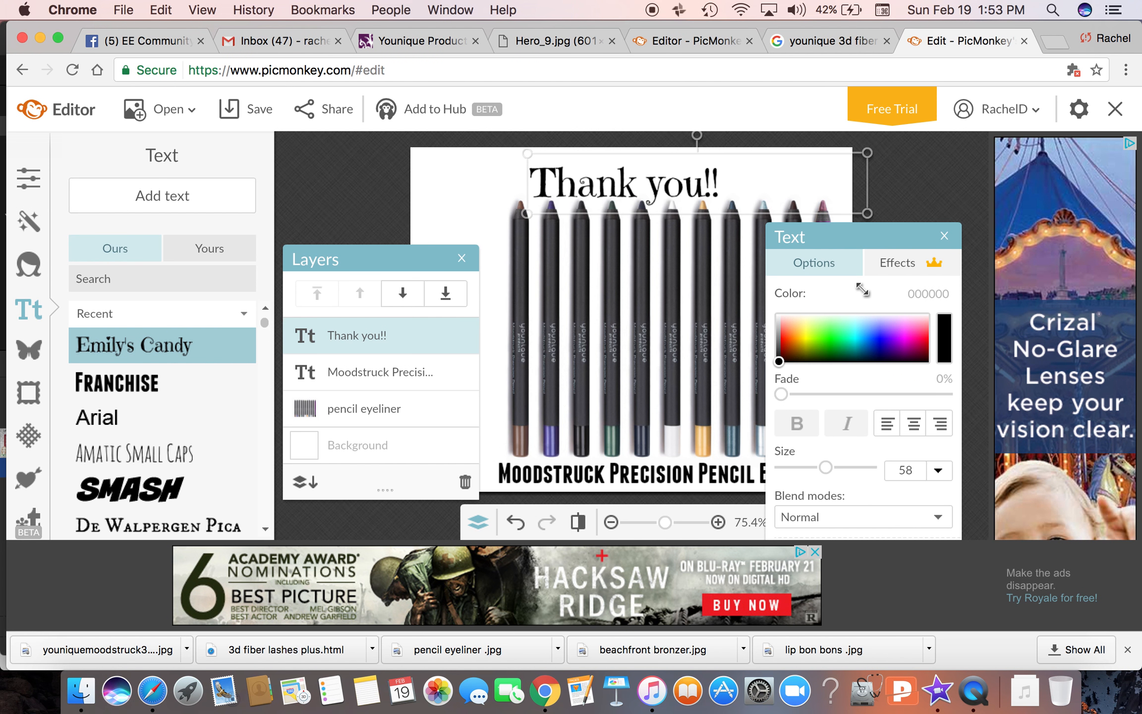
drag(772, 171, 753, 167)
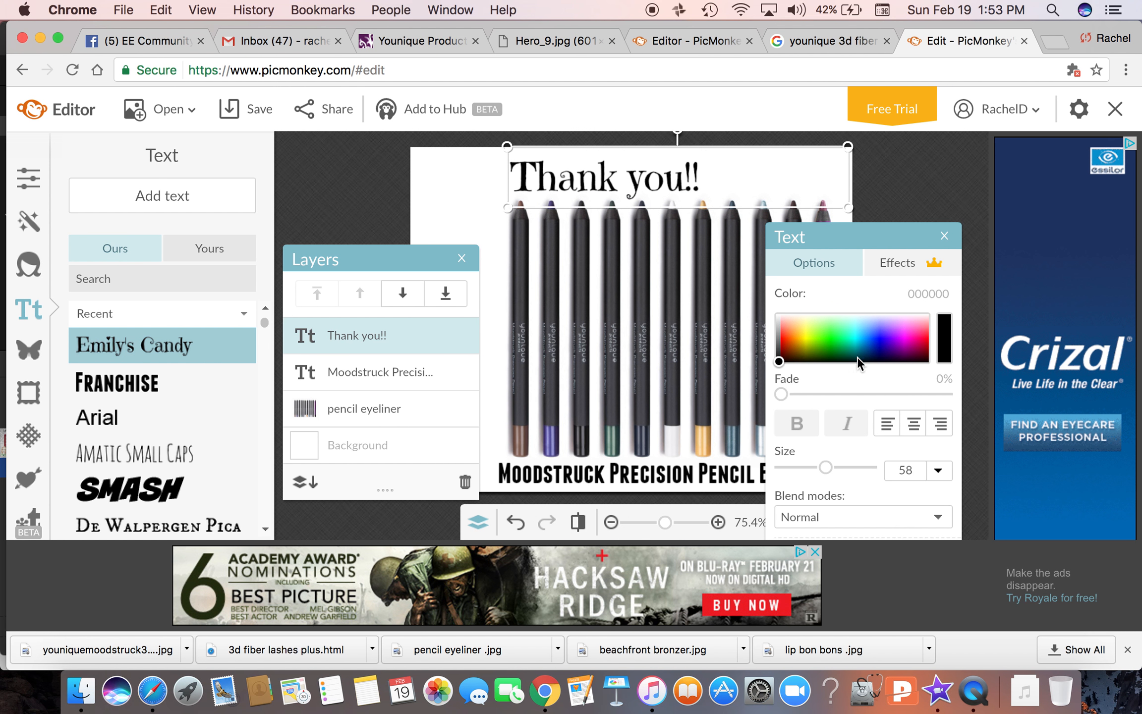
click(914, 424)
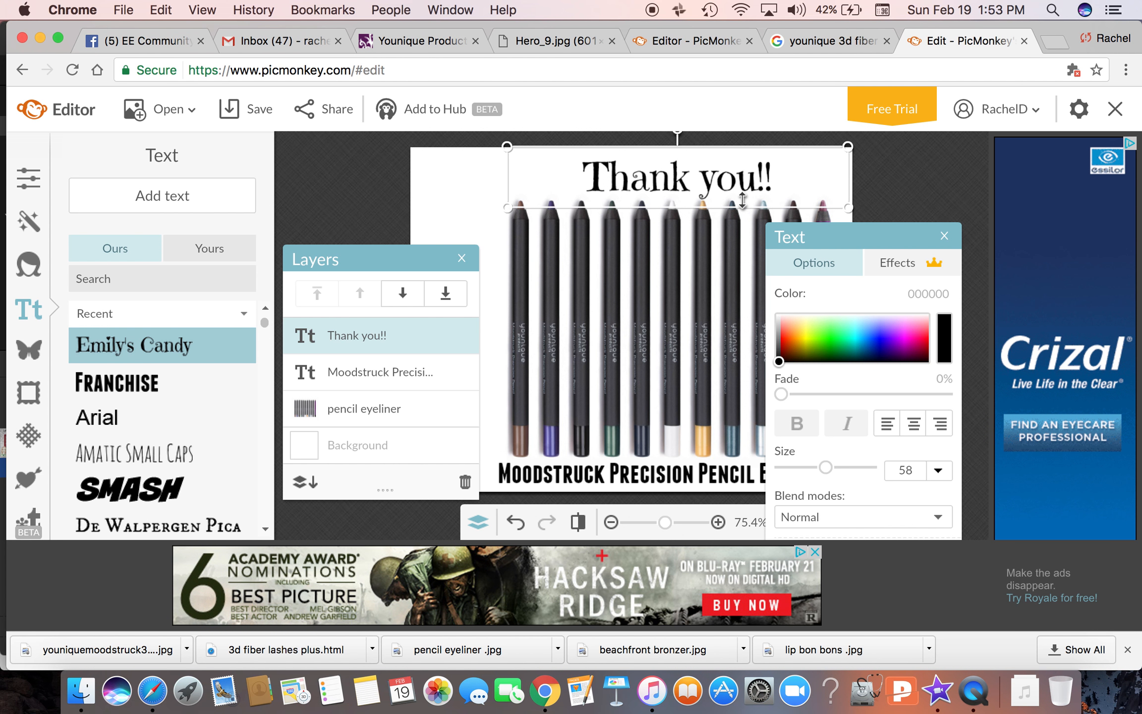
drag(504, 213, 448, 282)
drag(451, 182, 574, 183)
Step: Fade the pencil eyeliner image to 26% and shift the "Thank you!!" text slightly lower
click(596, 295)
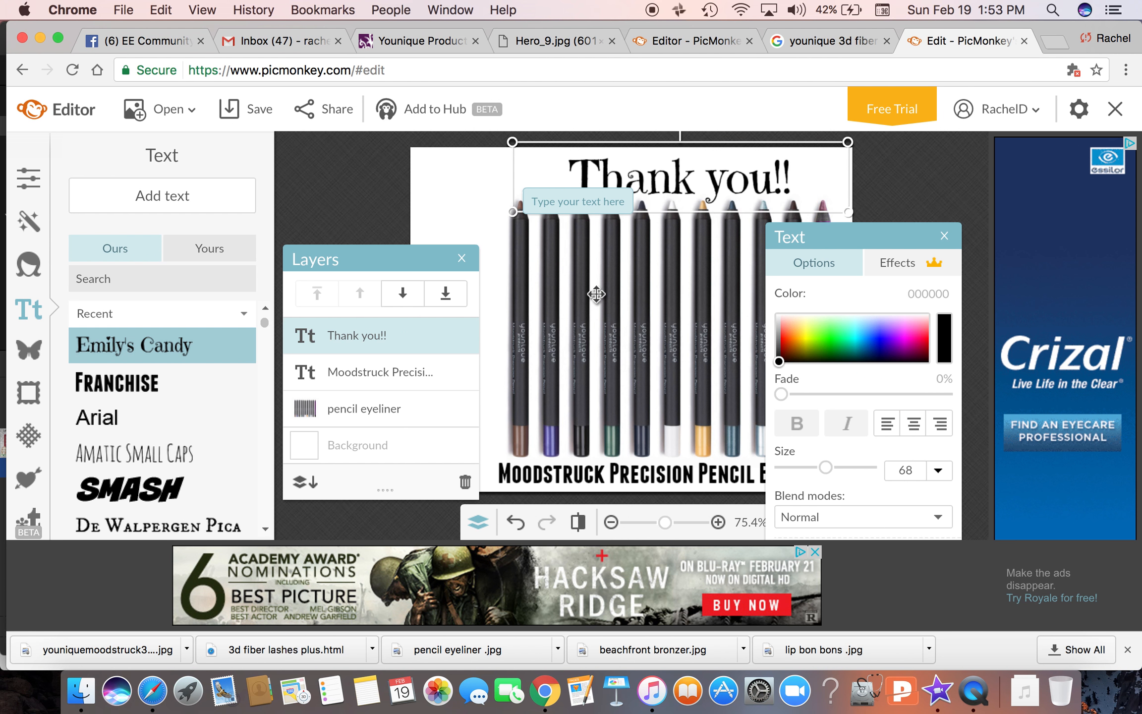
click(580, 298)
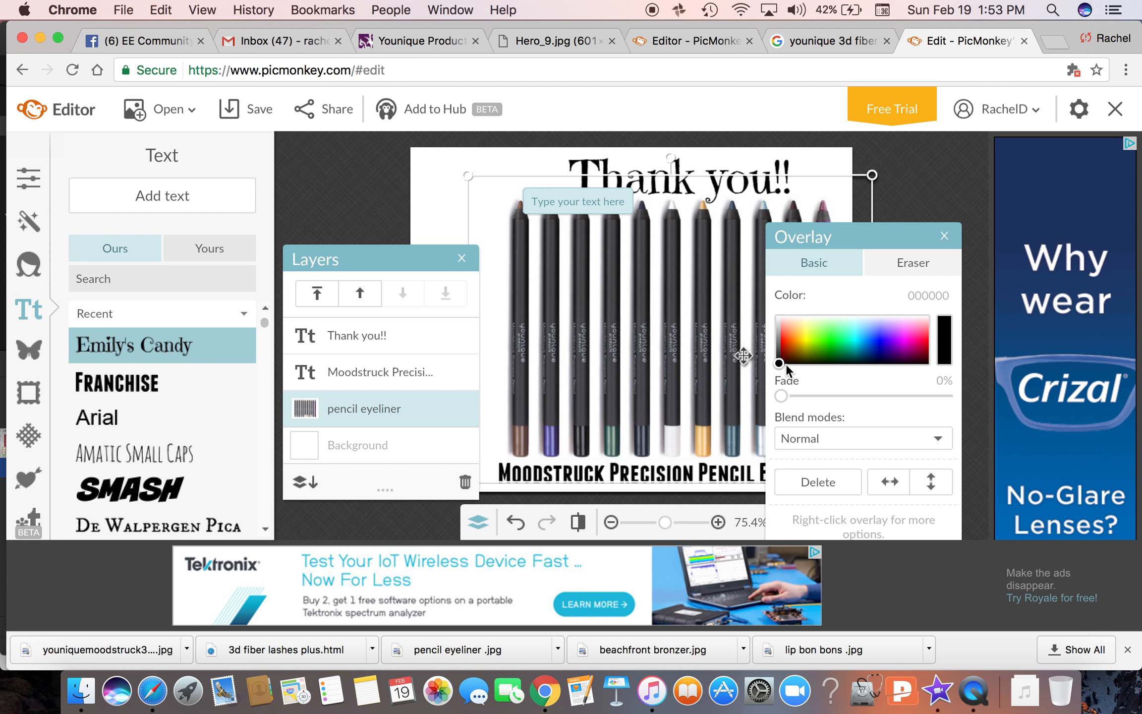
mouse_move(781, 396)
mouse_down()
mouse_move(890, 392)
mouse_move(759, 388)
mouse_move(829, 395)
mouse_up()
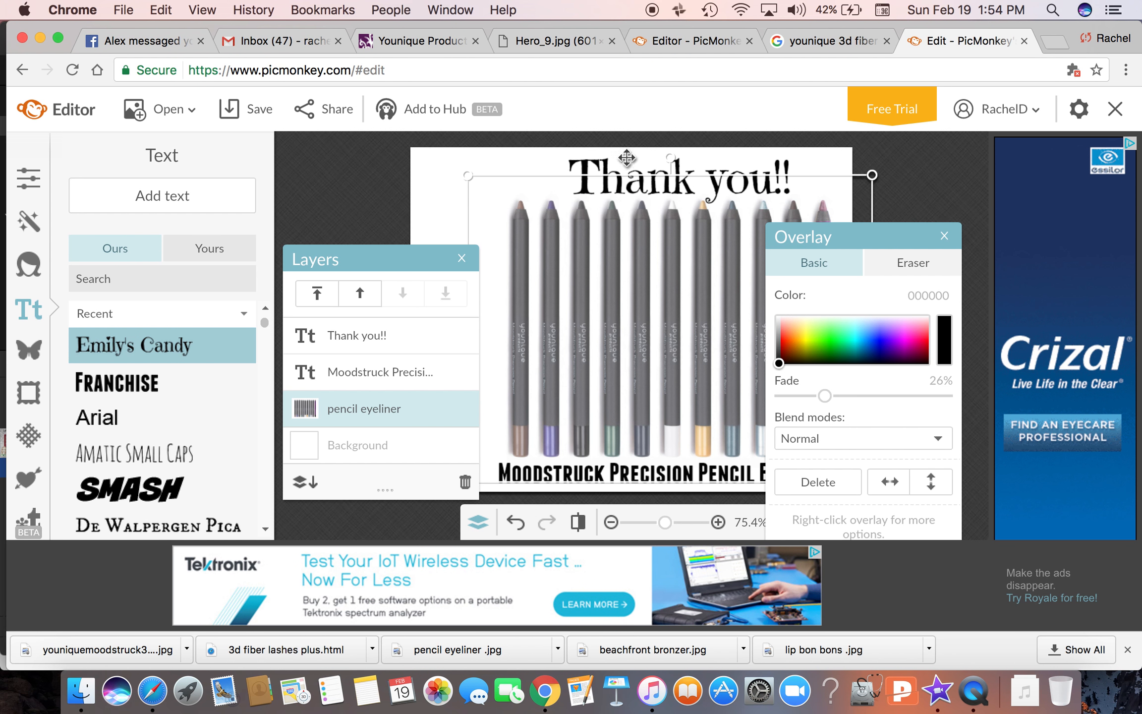
click(554, 162)
mouse_move(606, 180)
mouse_down()
mouse_move(600, 320)
mouse_move(599, 185)
mouse_up()
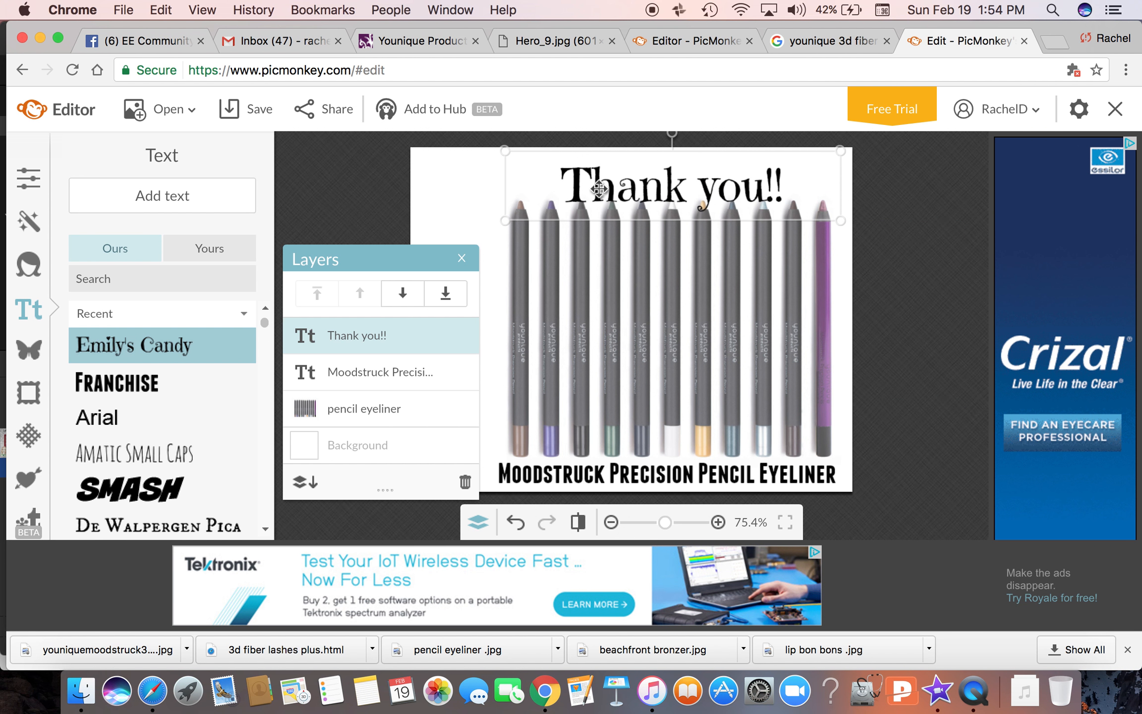
Step: Enlarge the pencil eyeliner image slightly and raise it toward the top of the canvas
click(594, 298)
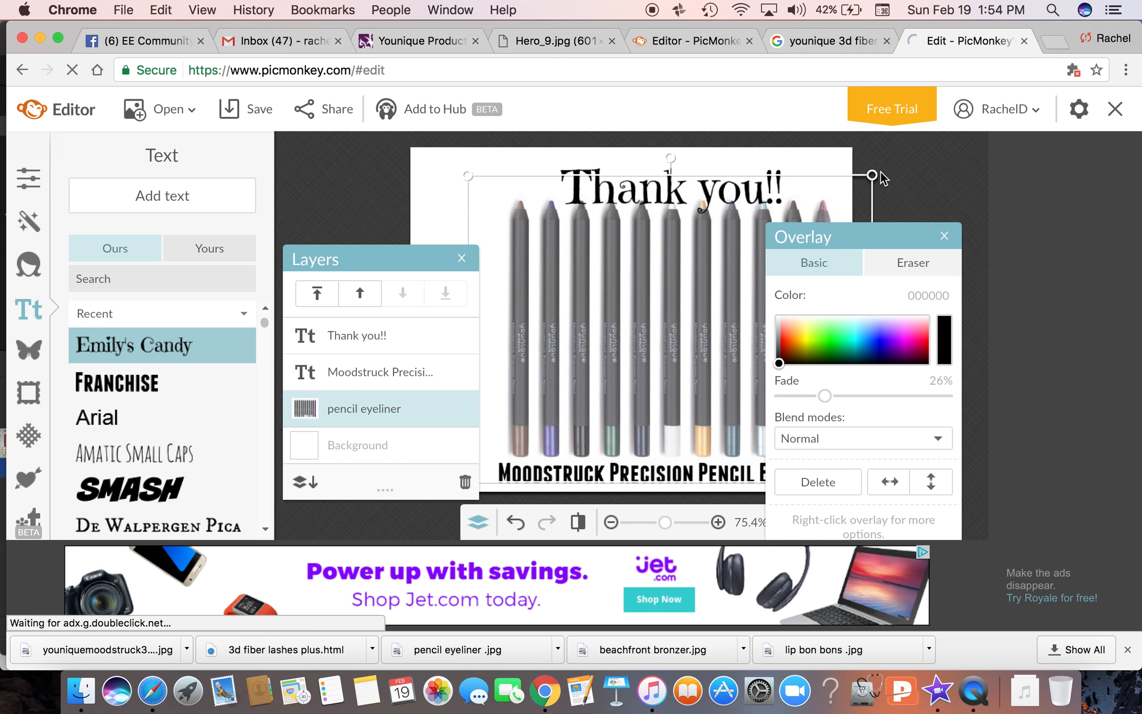
drag(873, 174, 885, 142)
mouse_move(755, 180)
mouse_down()
mouse_move(754, 225)
mouse_move(747, 161)
mouse_up()
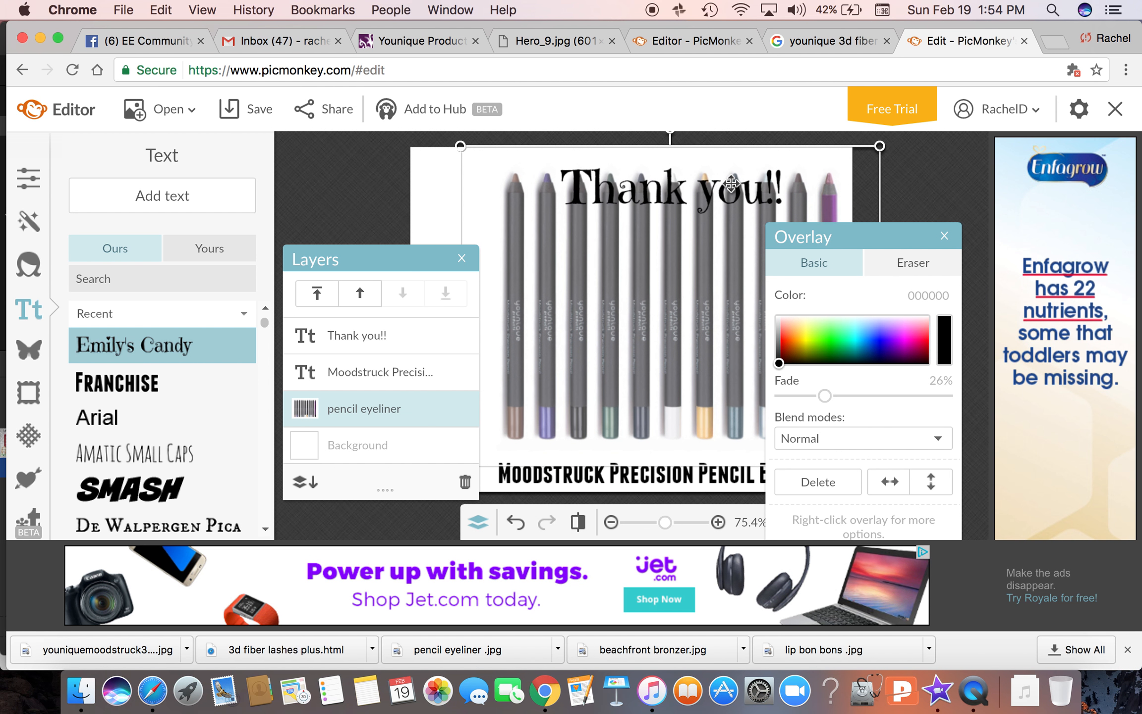
click(390, 186)
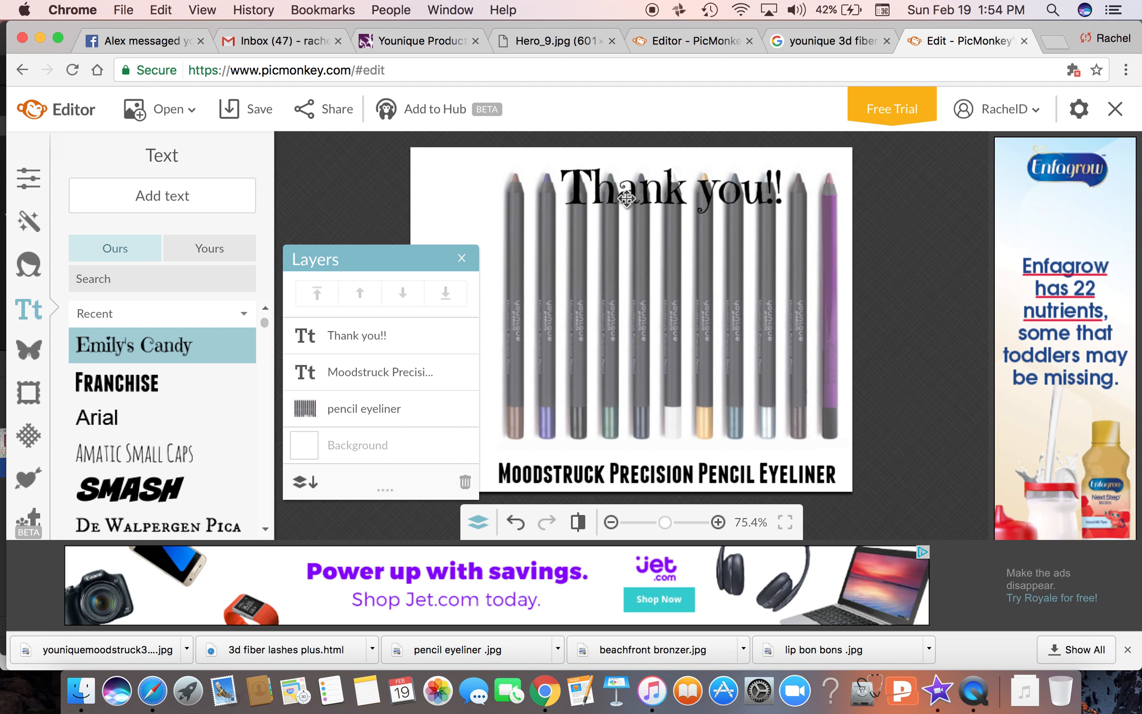
Step: Move the "Thank you!!" text down onto the middle of the faded pencils
click(637, 203)
drag(638, 203, 612, 283)
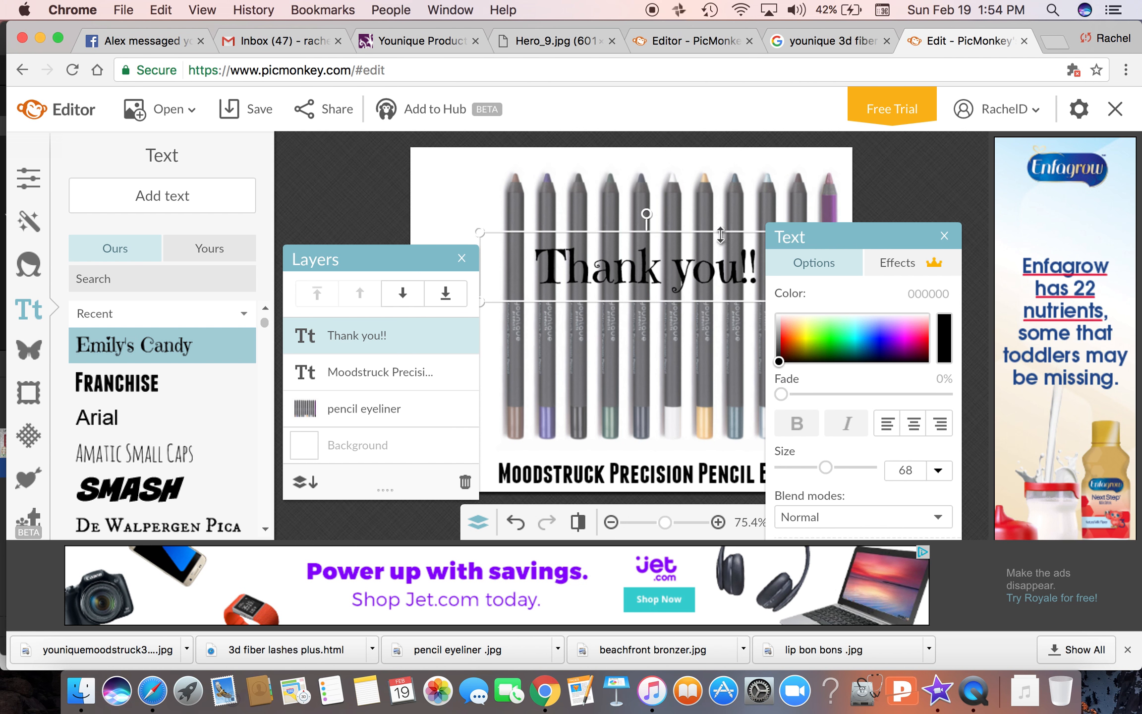
click(843, 192)
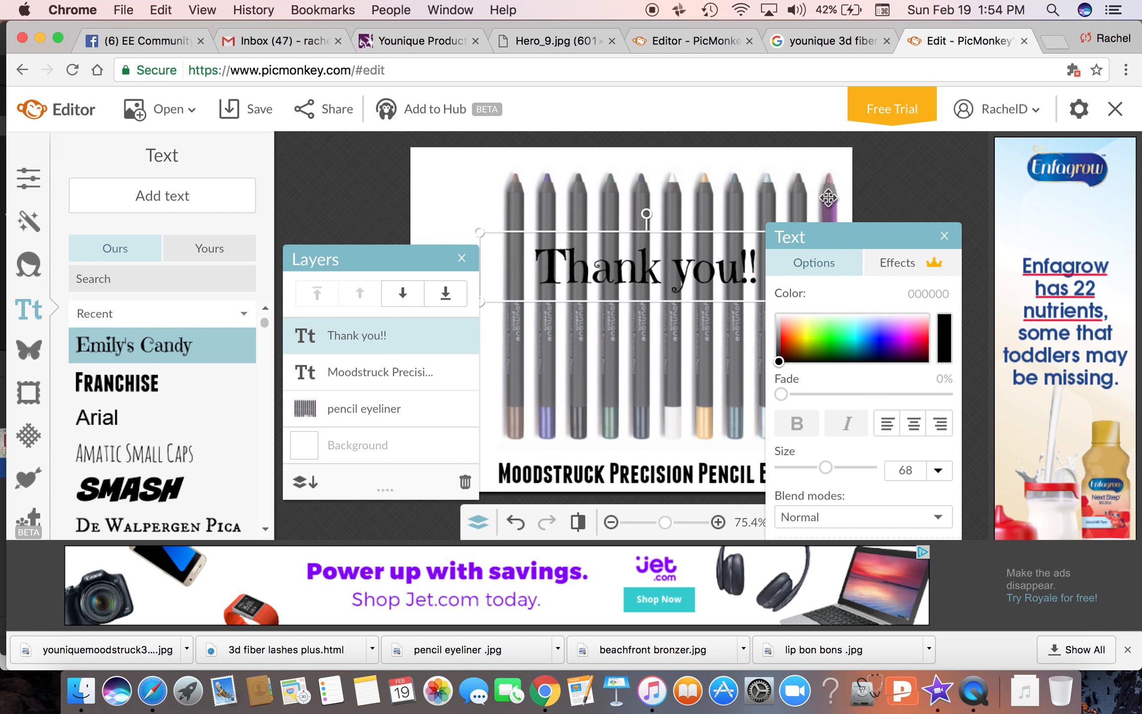
click(527, 201)
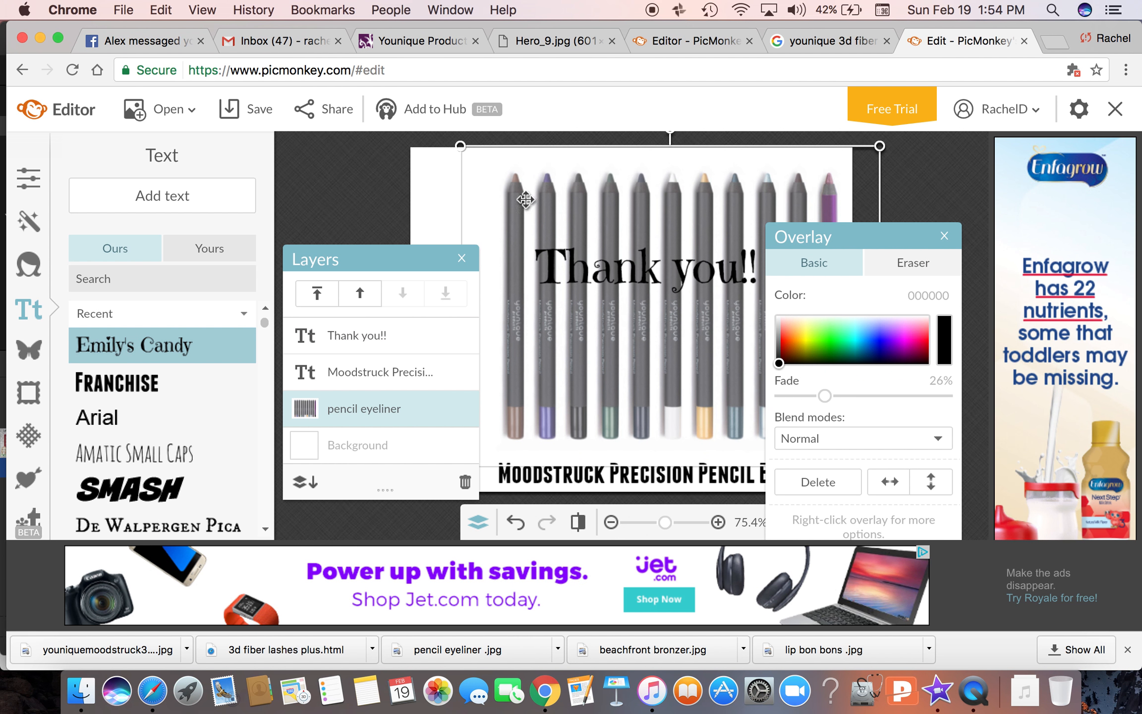
click(344, 176)
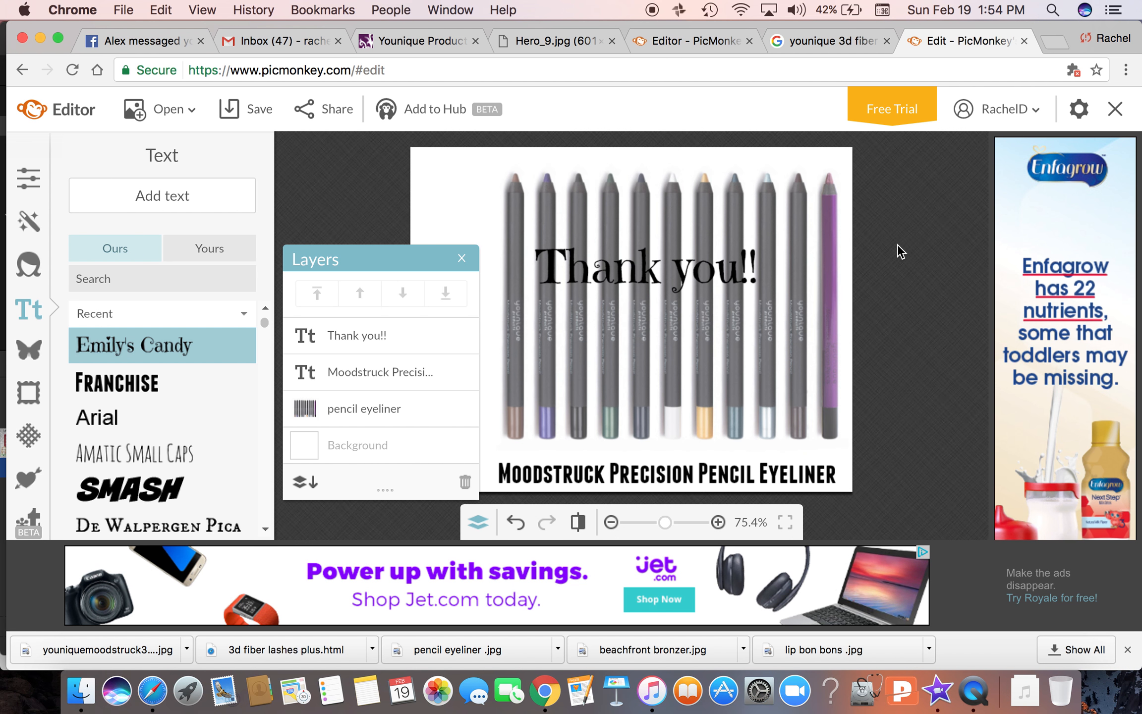
Step: Move the Layers window off the canvas and tilt the "Thank you!!" text upward diagonally across the pencils
drag(410, 263, 311, 243)
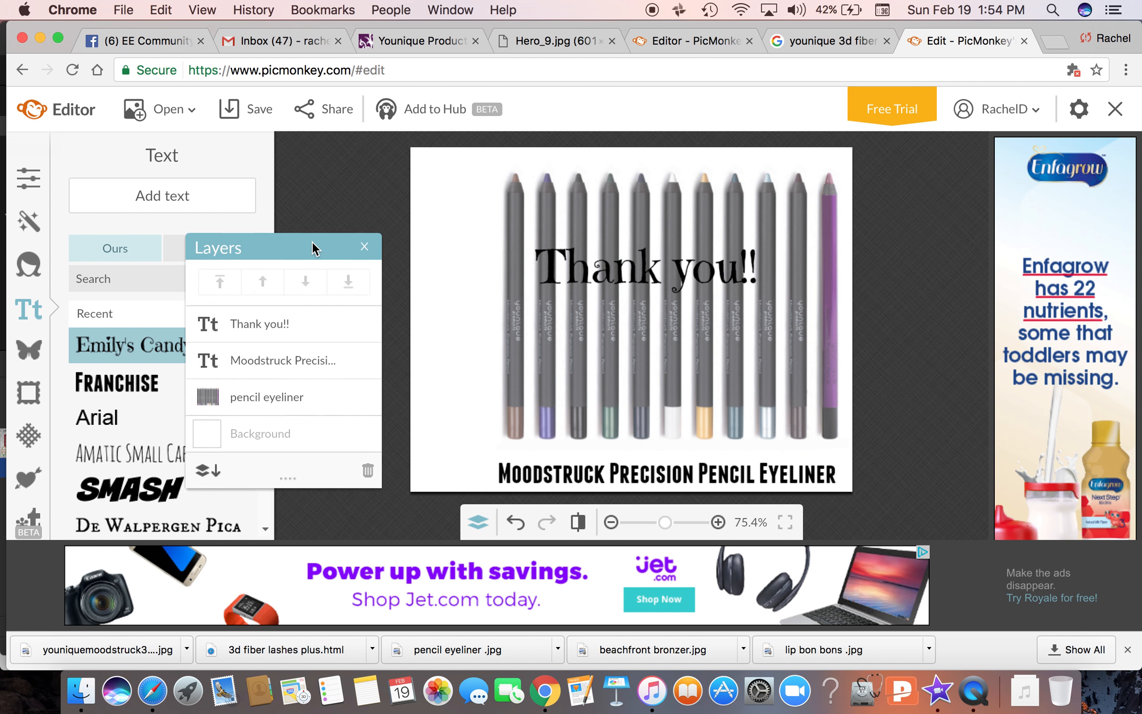
drag(568, 264, 479, 260)
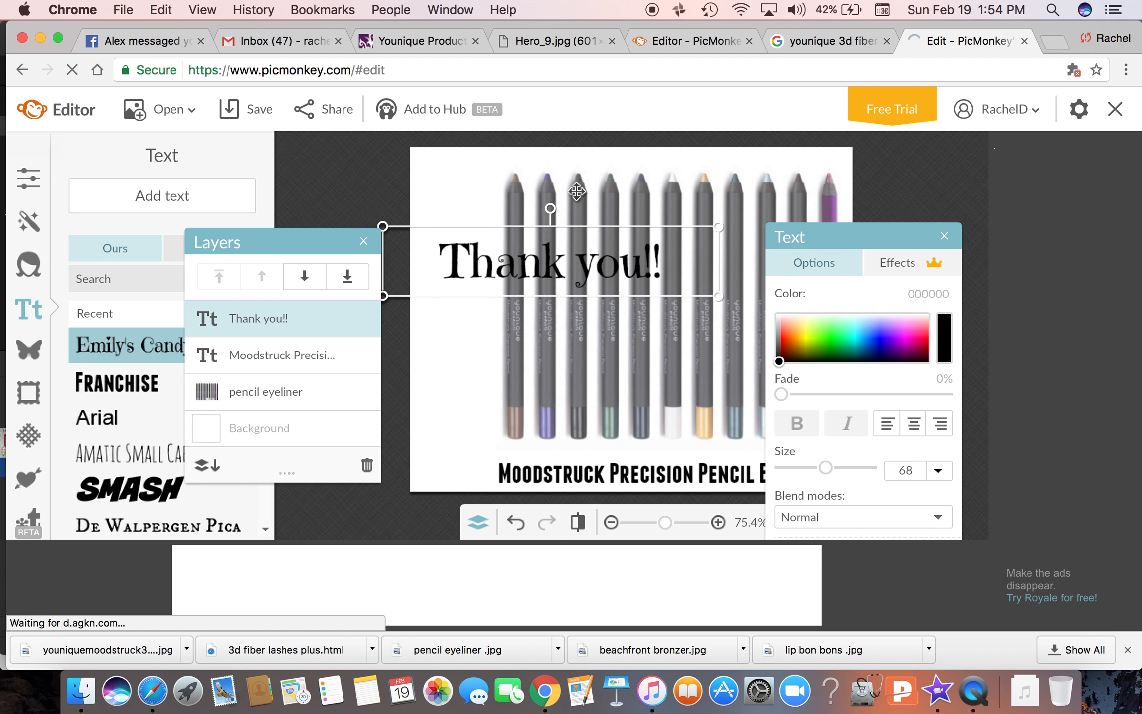
drag(550, 208, 620, 265)
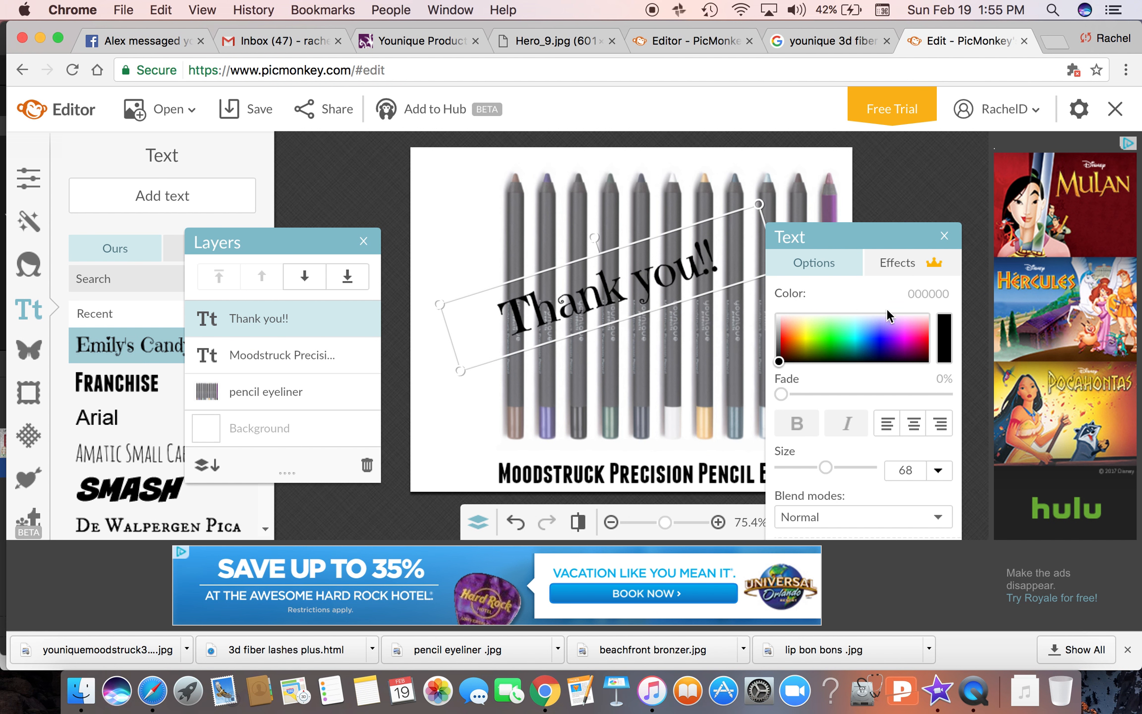
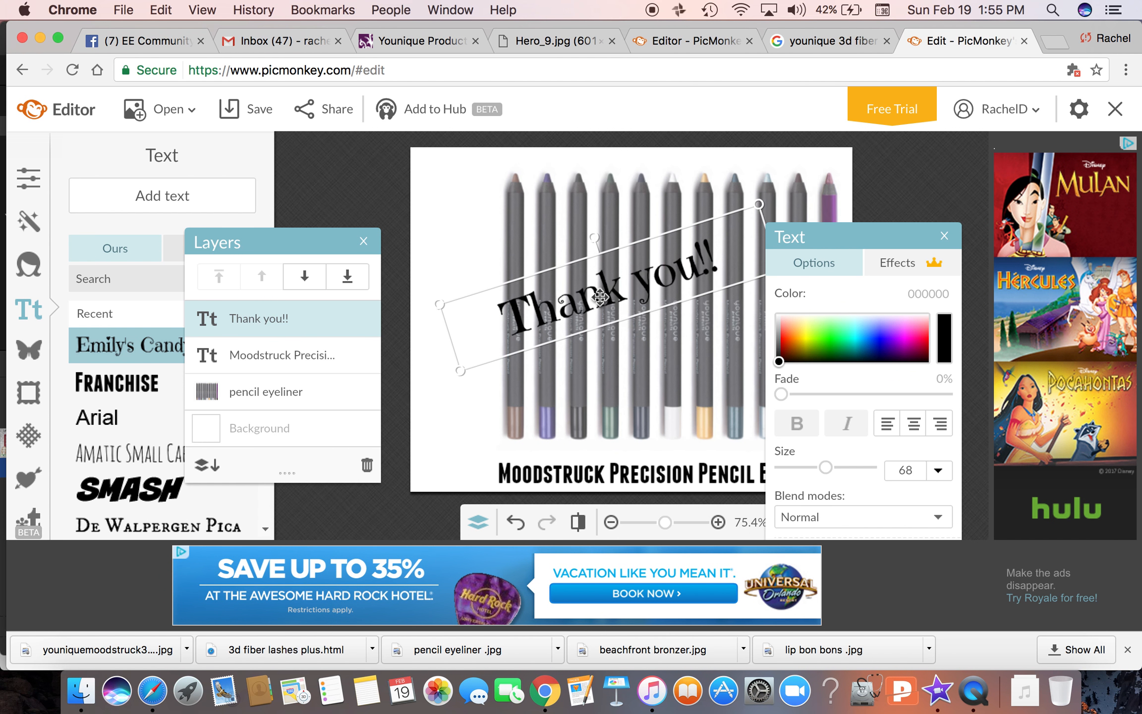
Step: Add a second "Thank you!!" text over the tilted one on the pencils
click(186, 198)
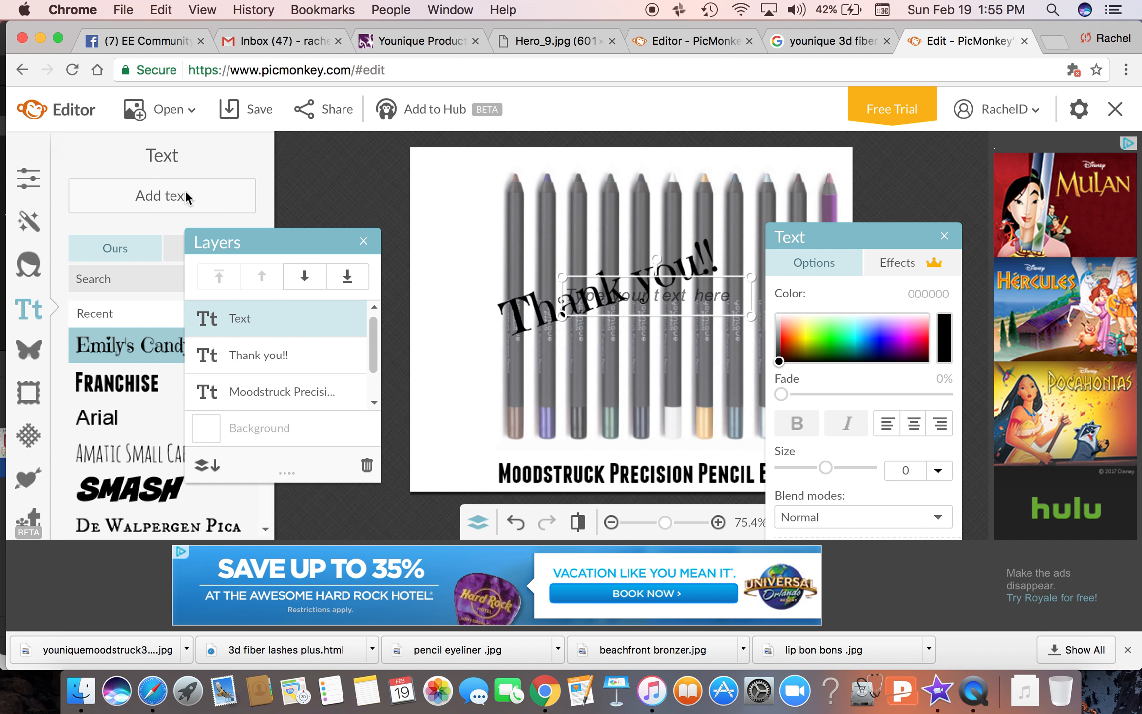
click(629, 300)
text(Thank you!!)
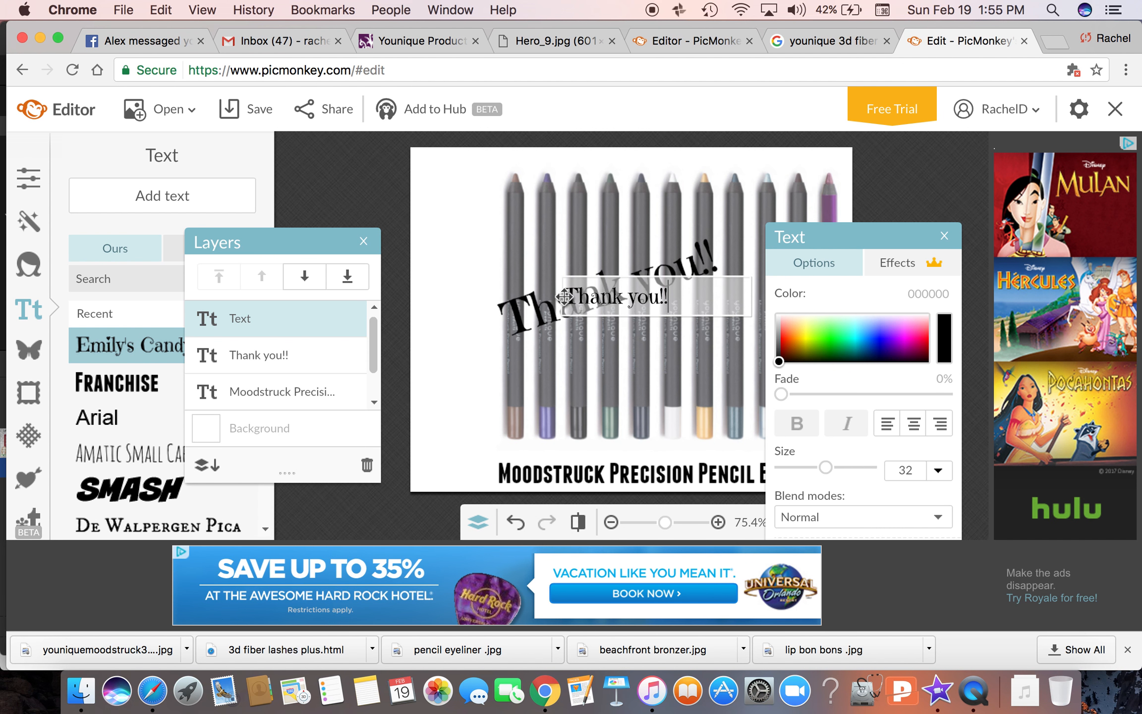
click(520, 301)
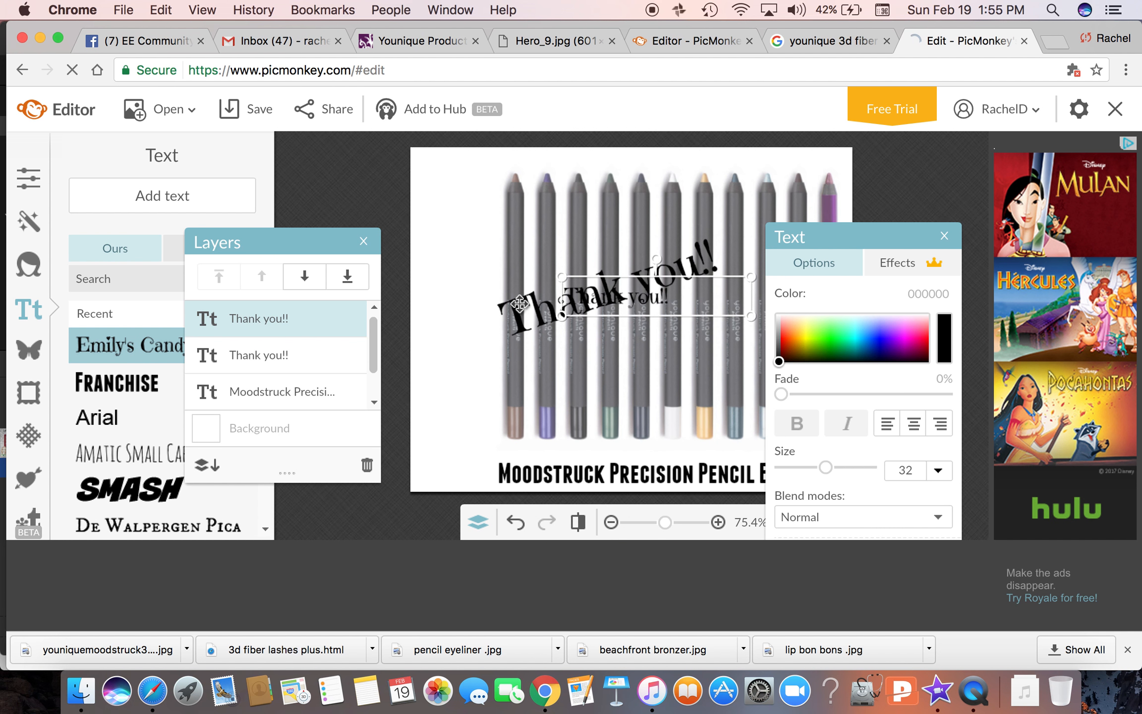
Step: Set the second "Thank you!!" text to size 68, the same as the tilted one
click(517, 330)
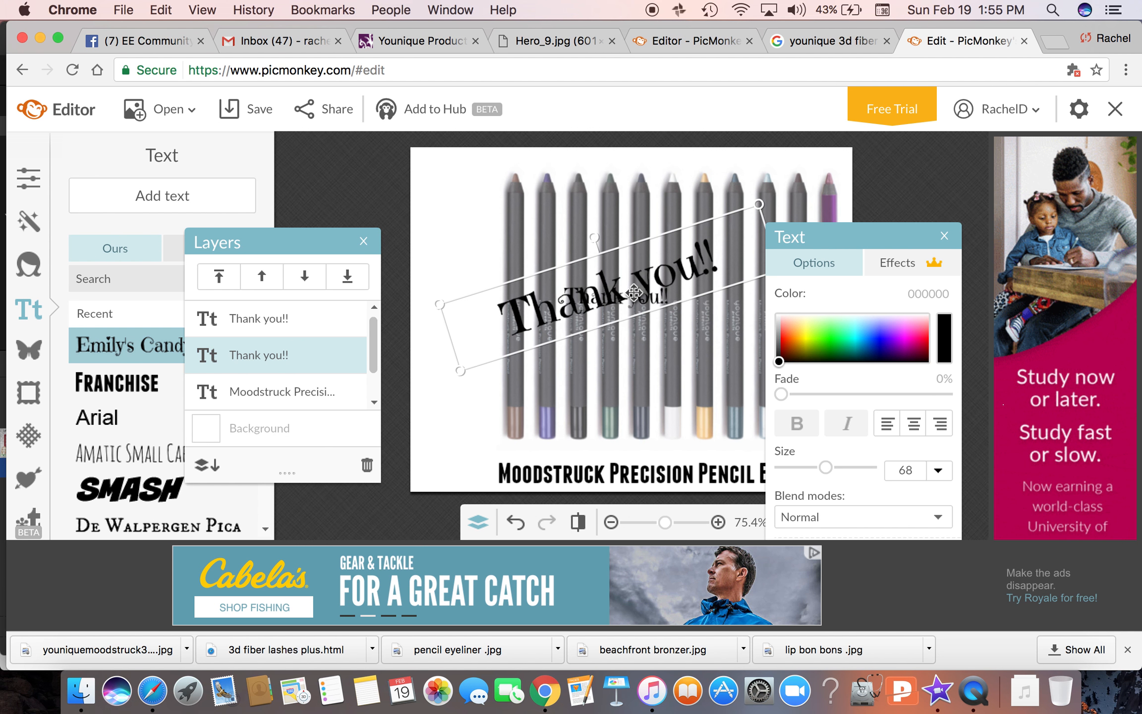
double_click(641, 300)
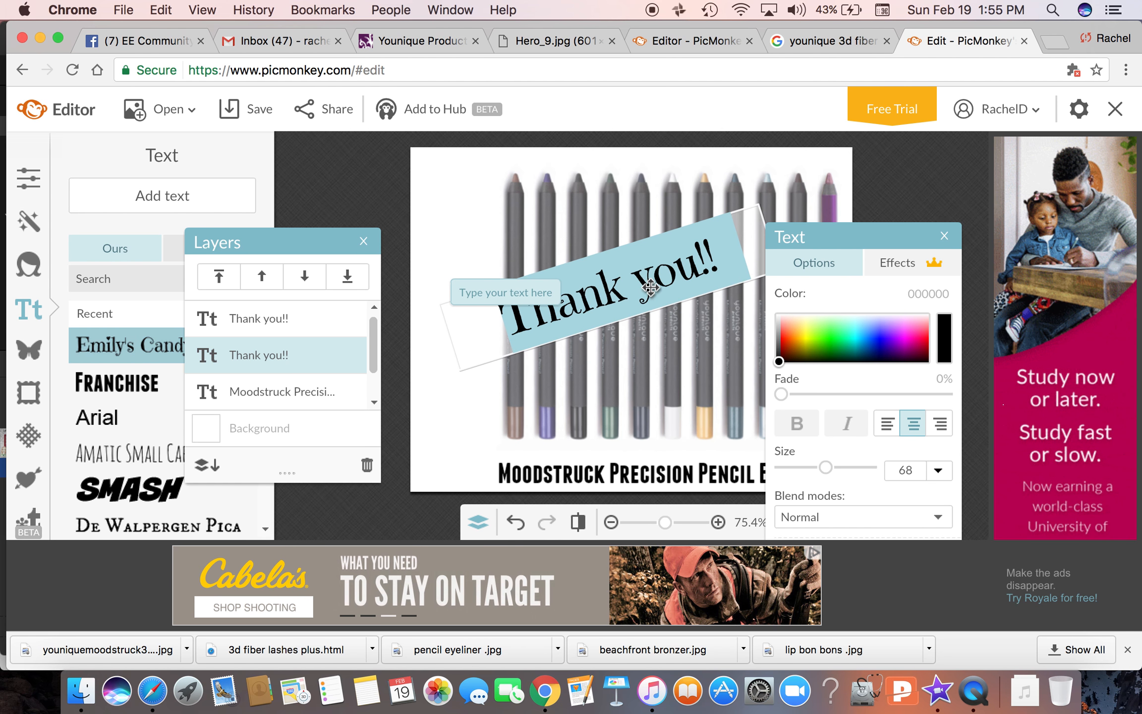
click(485, 247)
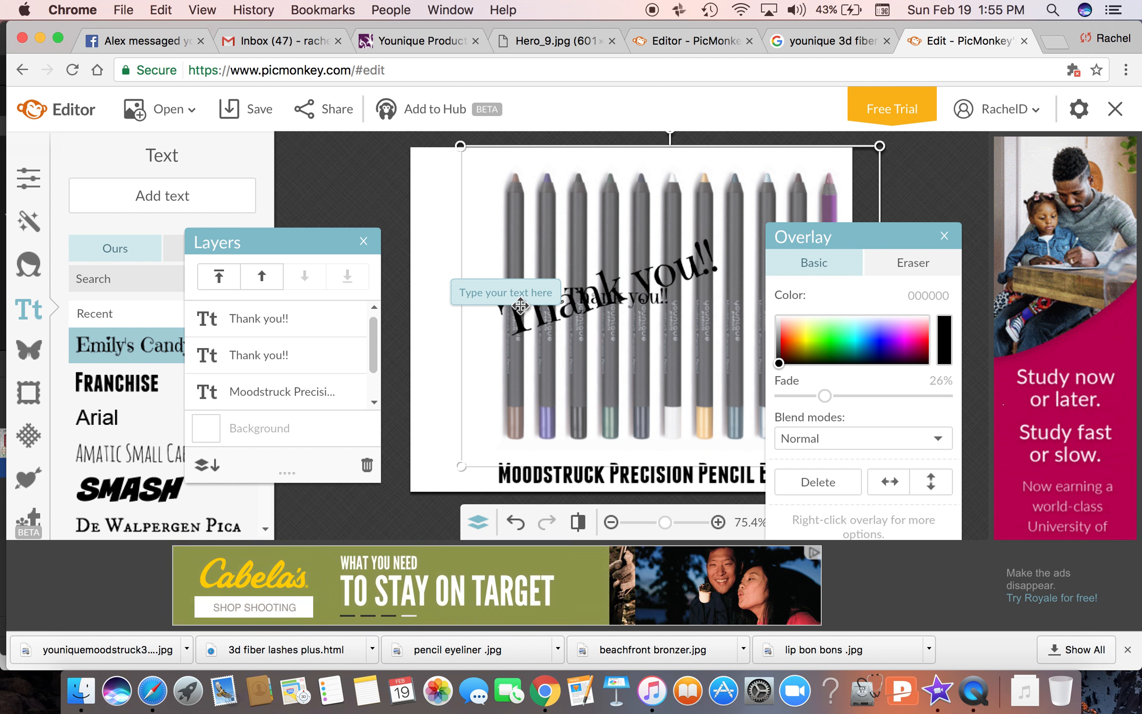
click(432, 407)
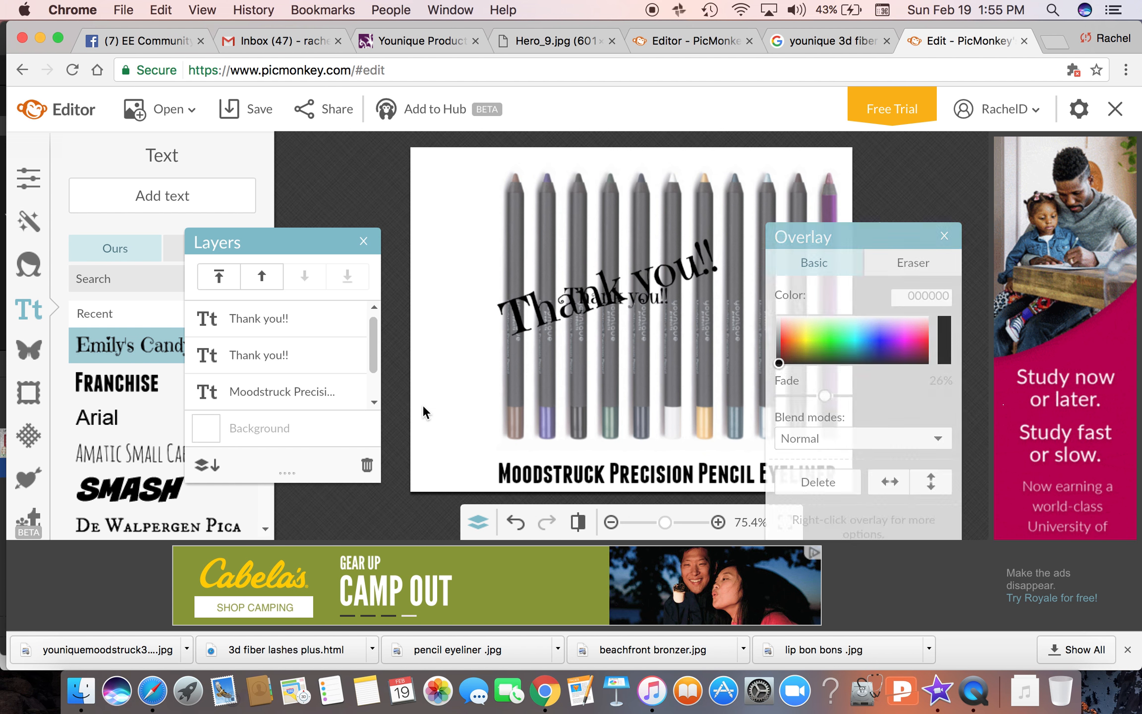
click(660, 298)
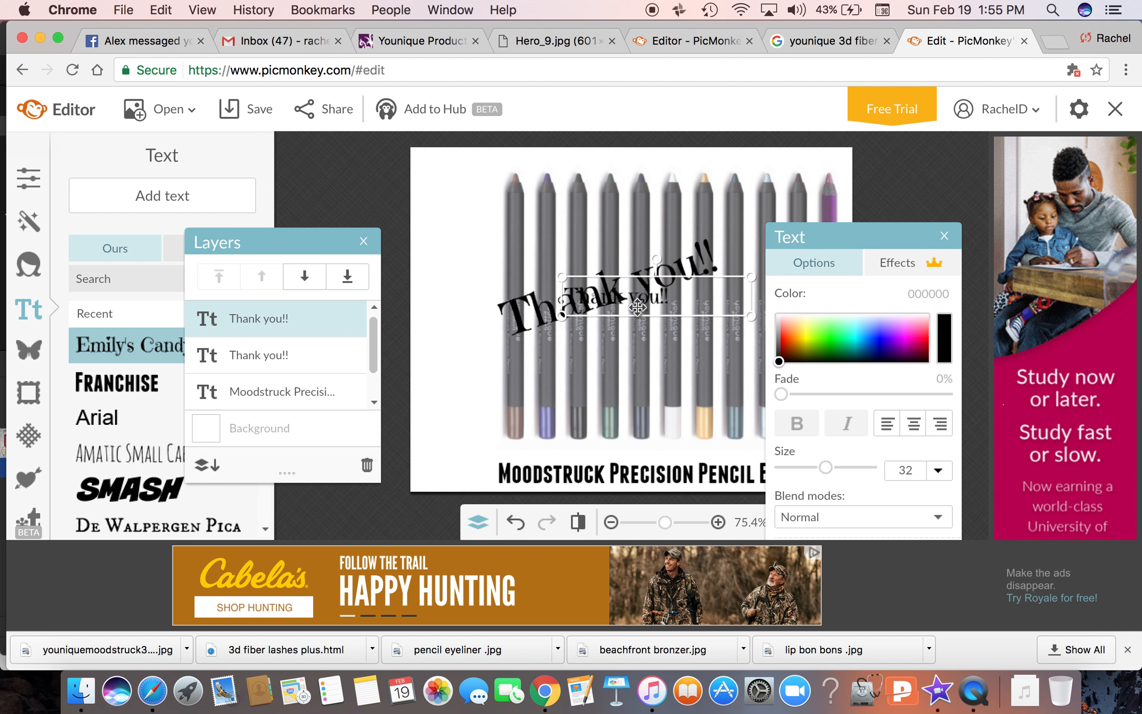
right_click(827, 467)
click(828, 468)
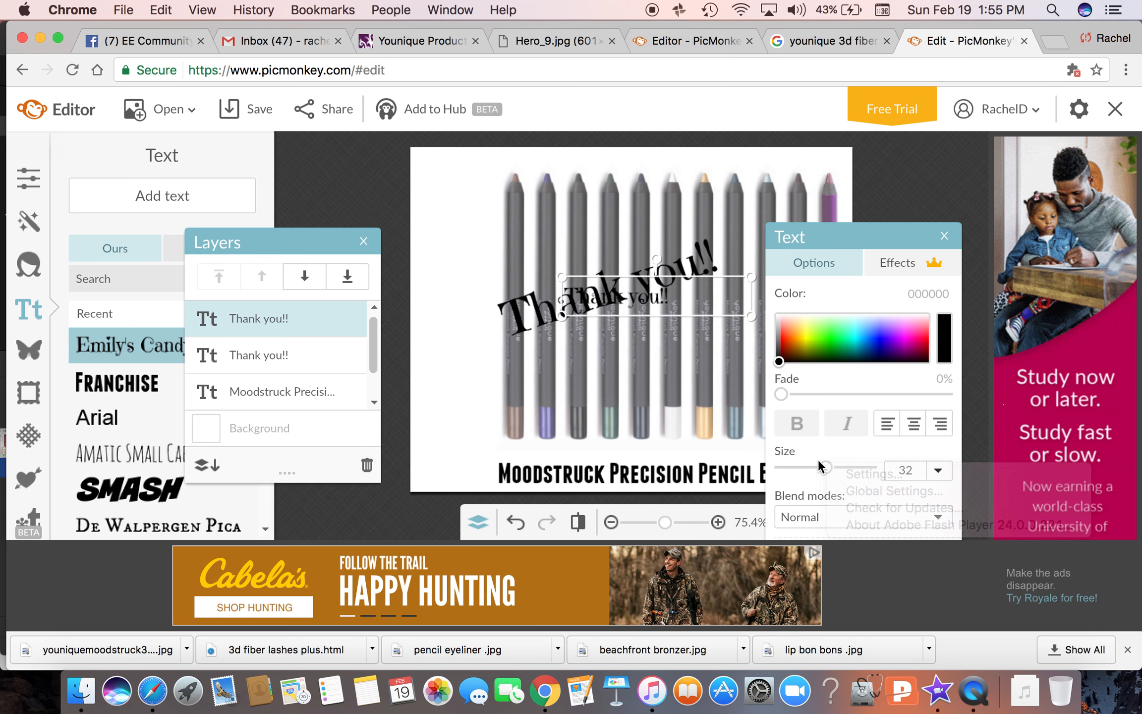
drag(826, 468, 849, 468)
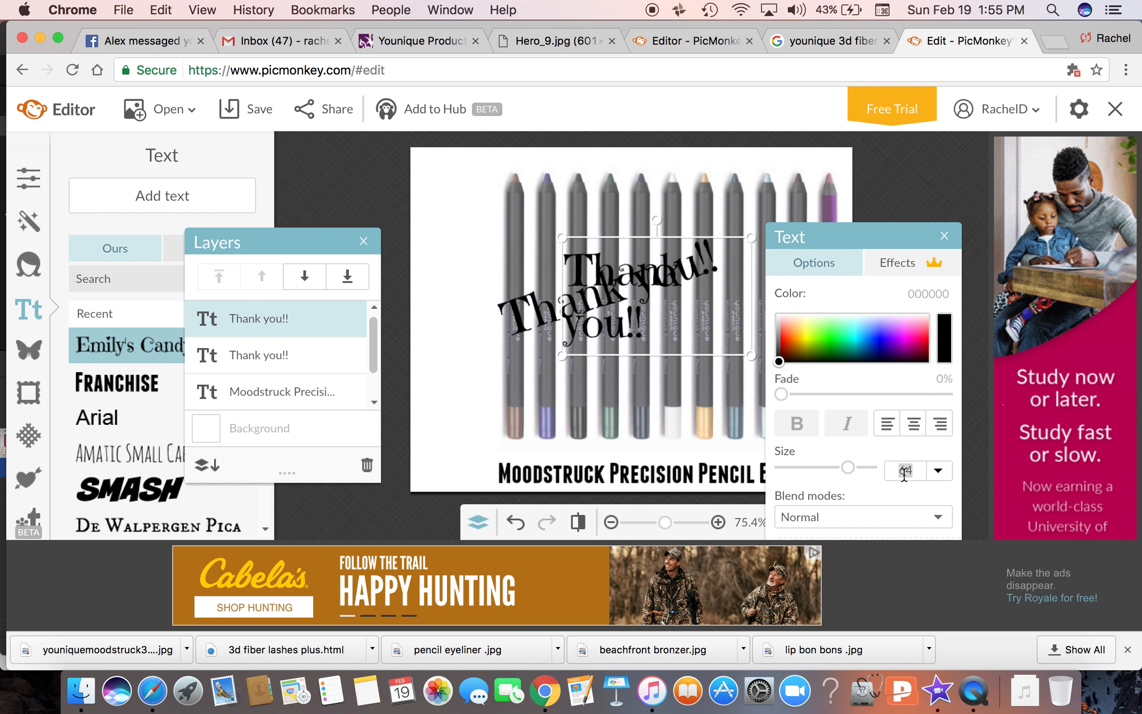
text(68)
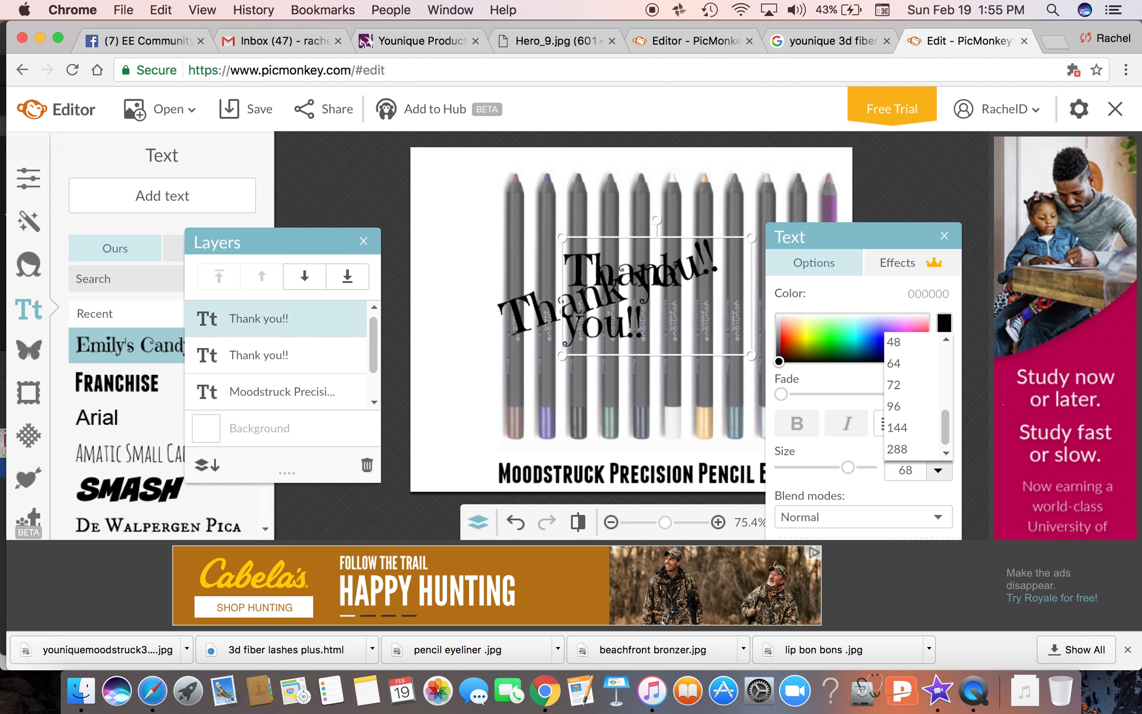
key(Return)
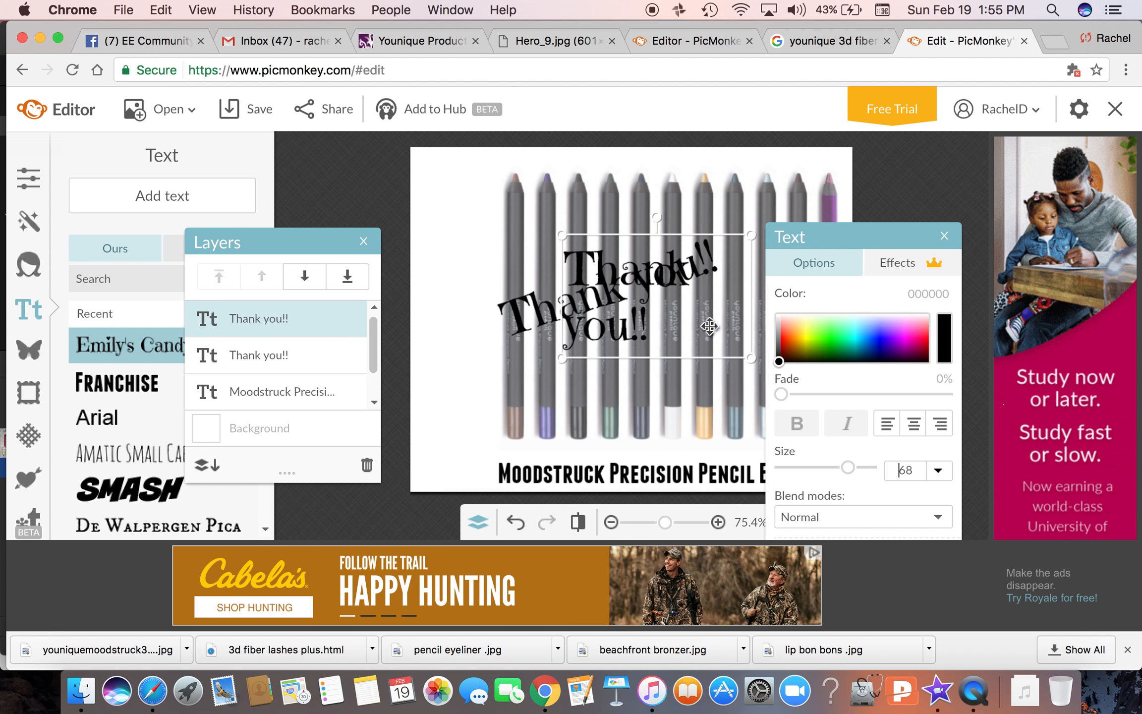
Step: Widen the second "Thank you!!" text box so the words fit on one line, and centre the text
double_click(707, 322)
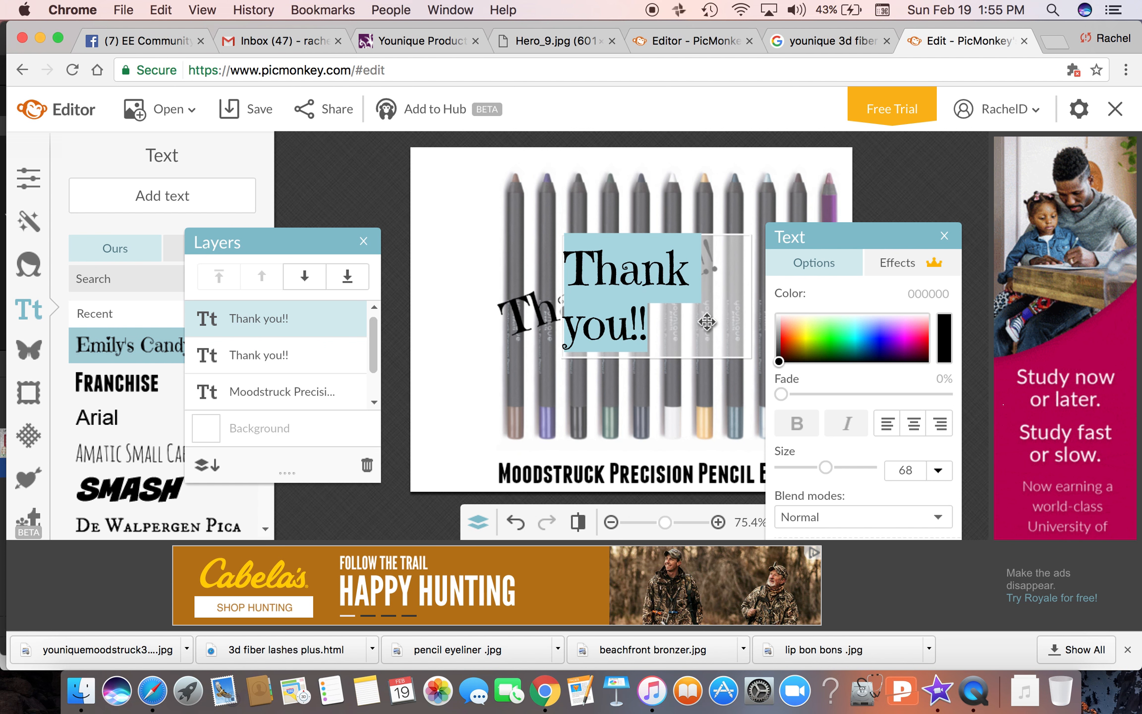
click(527, 240)
drag(561, 283, 467, 283)
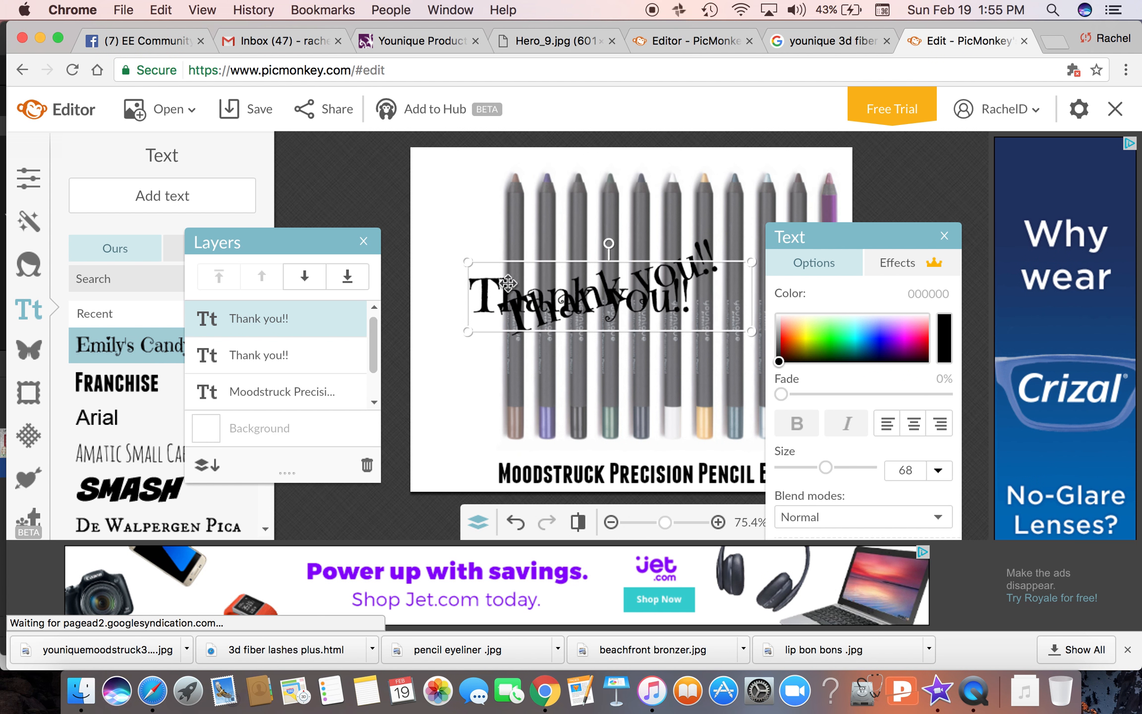
click(911, 423)
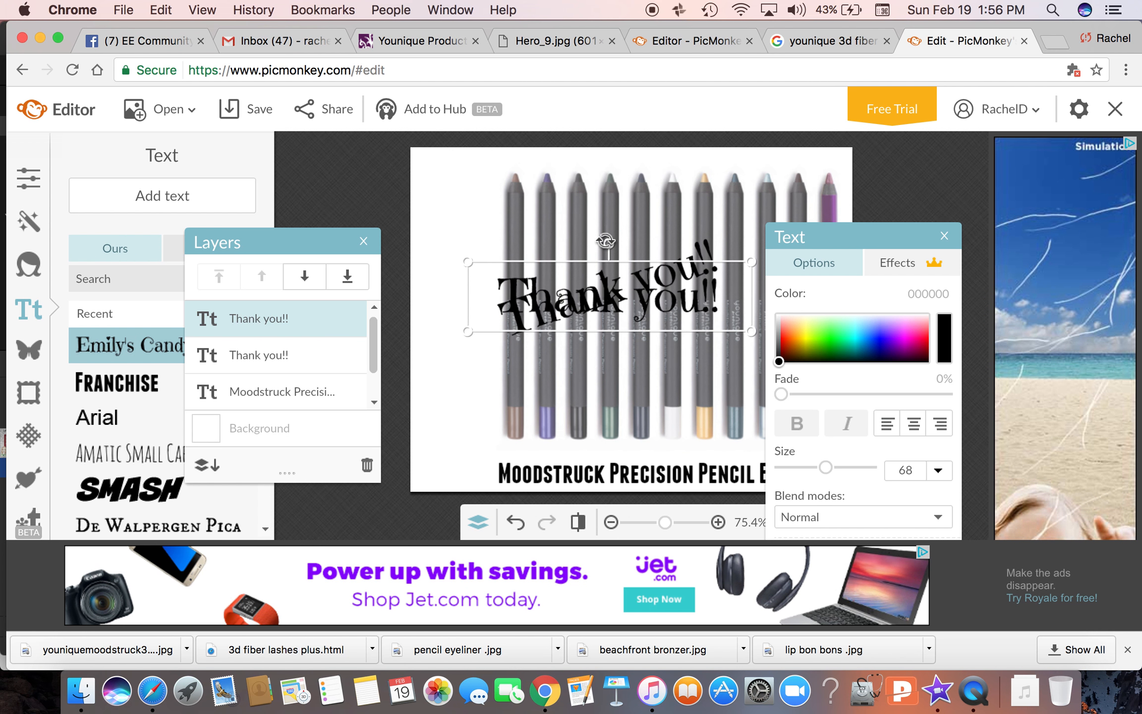
Step: Tilt the second "Thank you!!" text parallel to the first one and colour it purple (bf00e2)
mouse_move(606, 241)
mouse_down()
mouse_move(587, 238)
mouse_move(596, 250)
mouse_up()
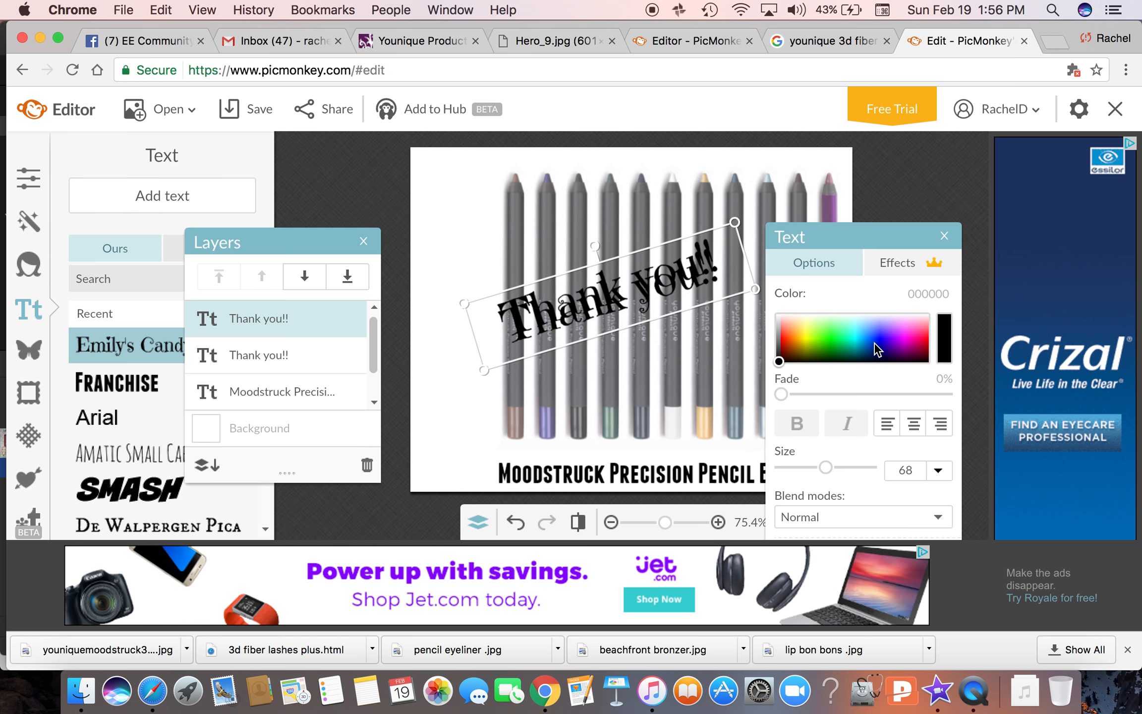
click(900, 341)
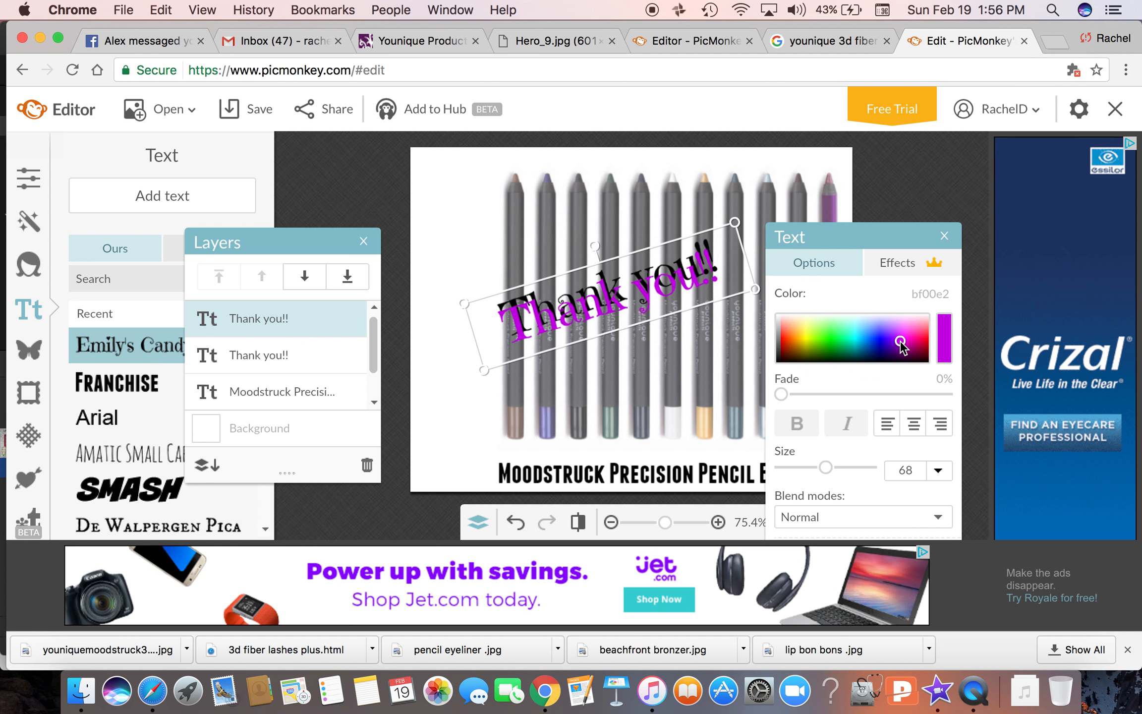
Step: Align the purple "Thank you!!" with a slight offset from the black one and send it to the back as a shadow
drag(705, 274, 705, 266)
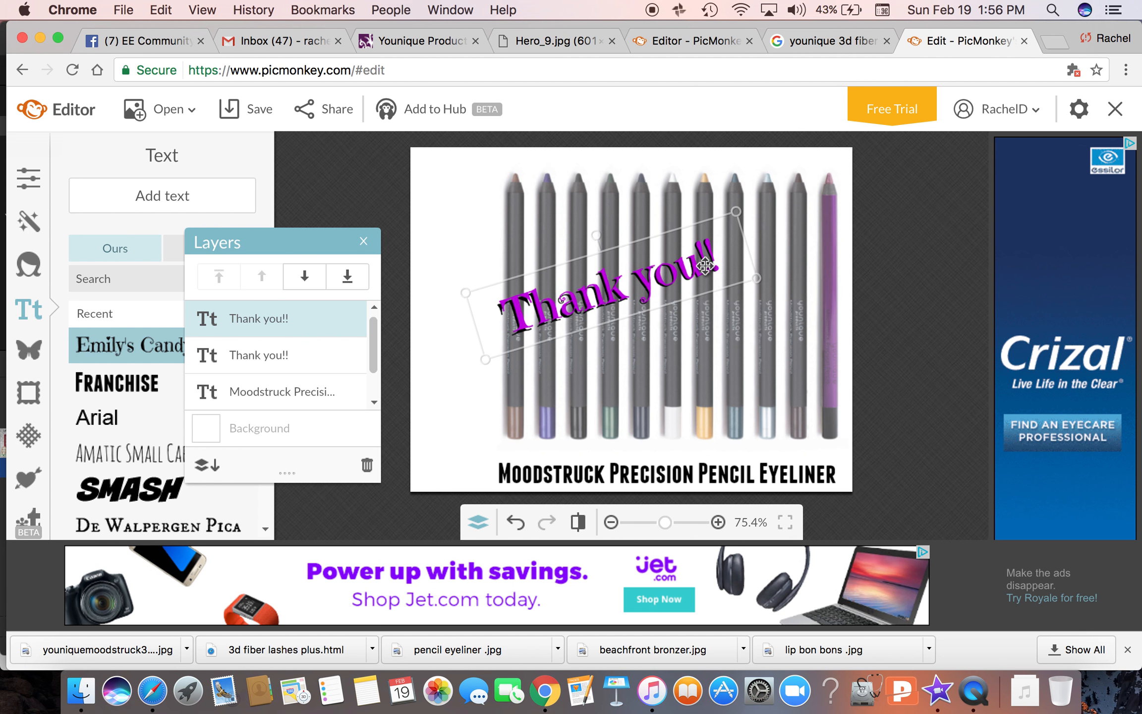
drag(705, 268, 704, 271)
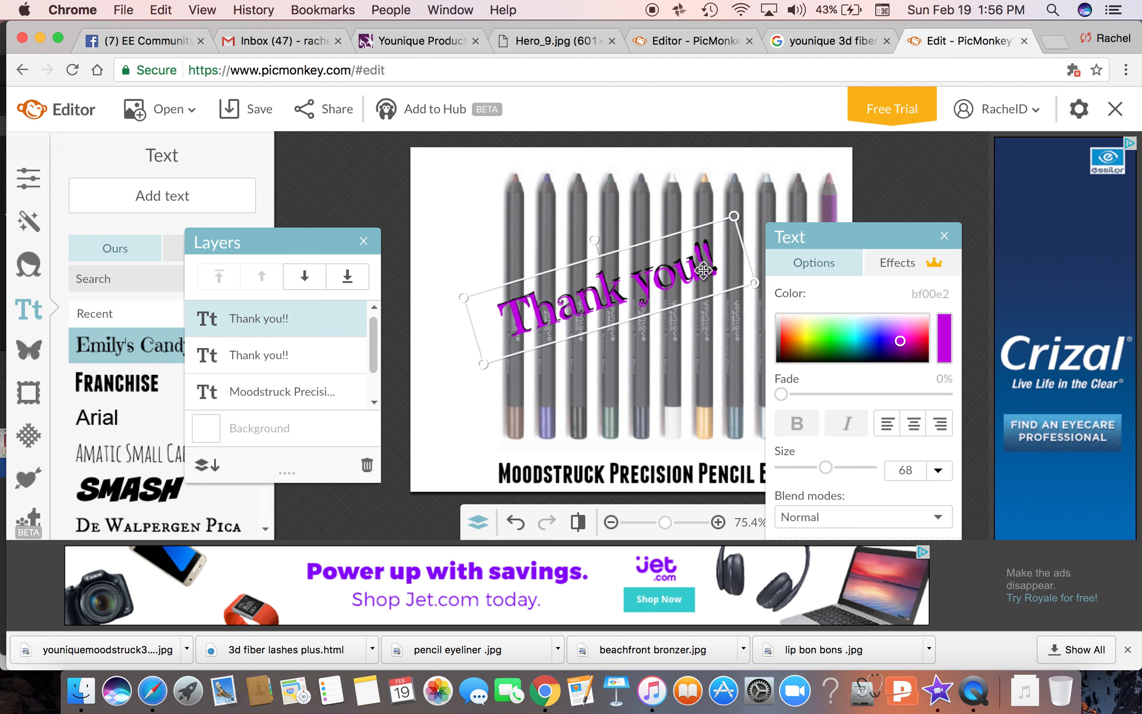
right_click(675, 283)
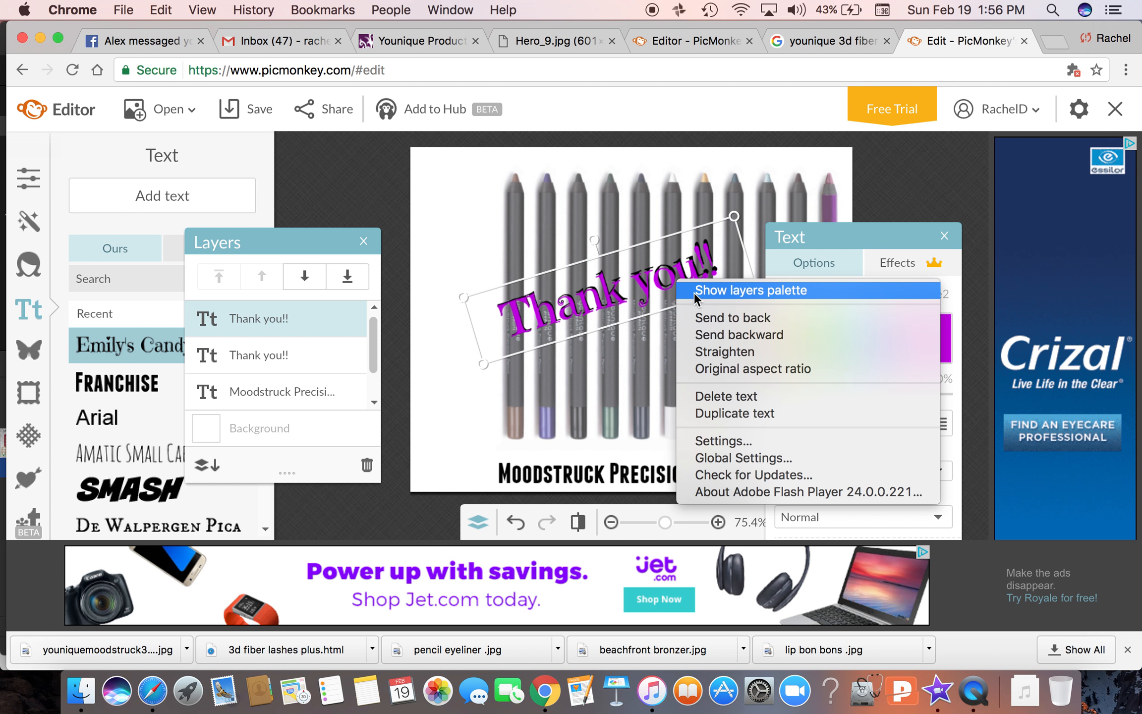
click(707, 322)
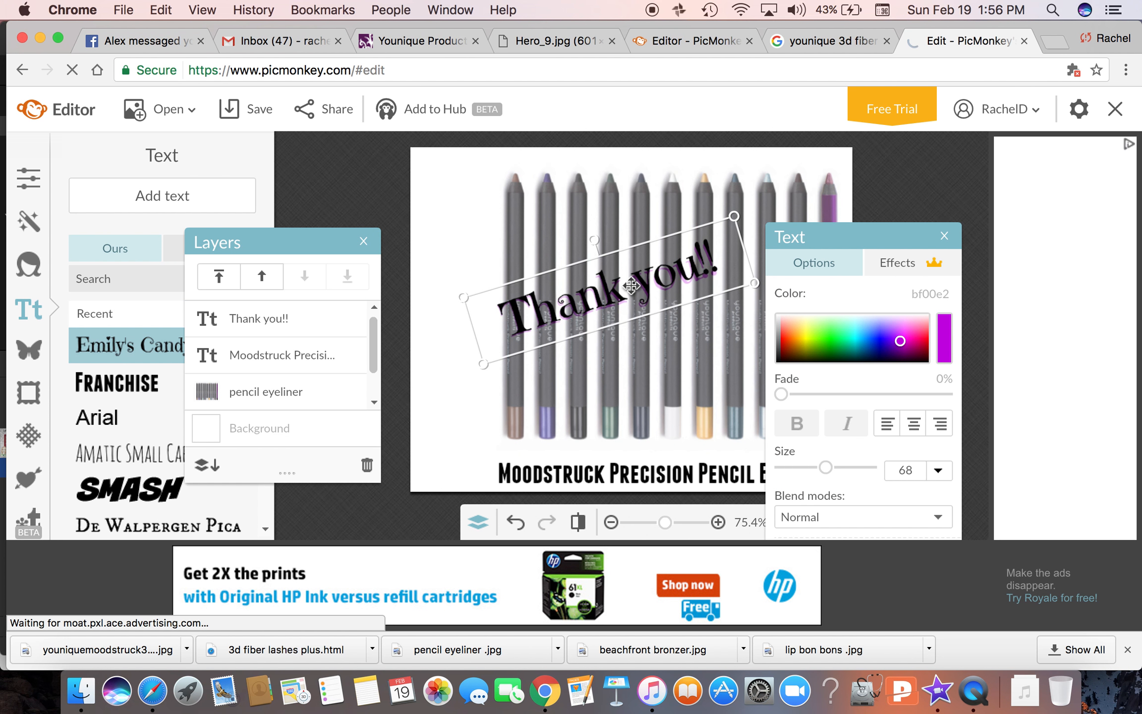
mouse_move(631, 285)
mouse_down()
mouse_move(618, 292)
mouse_move(627, 283)
mouse_up()
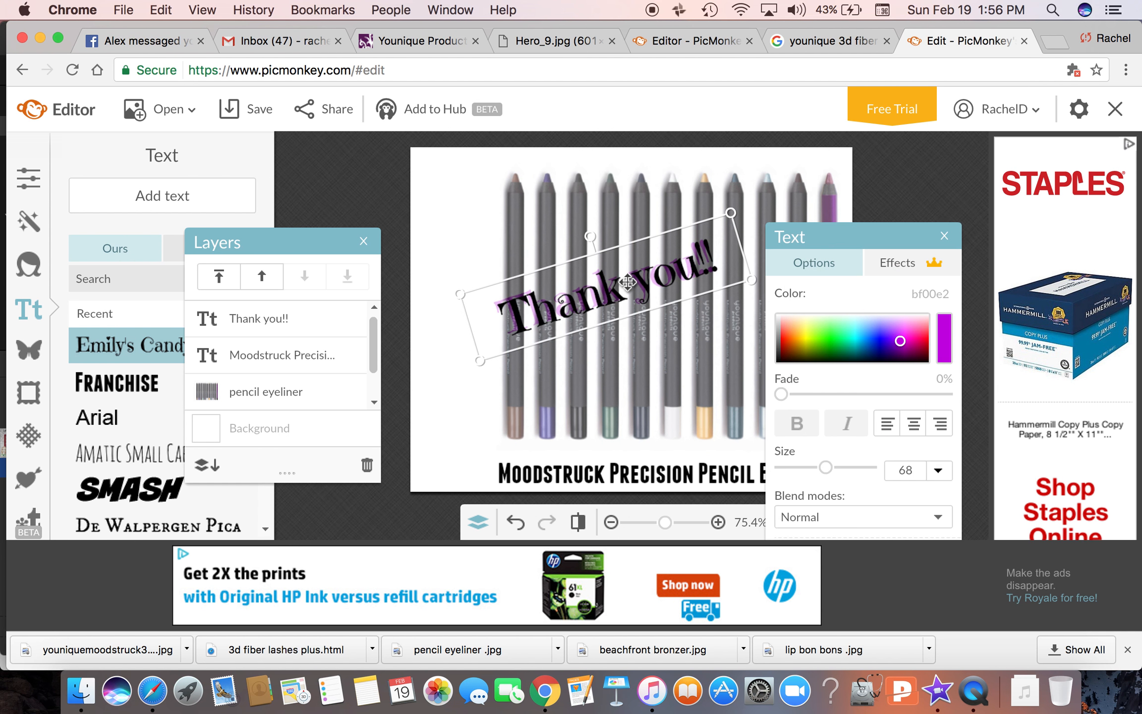
Step: Nudge the black "Thank you!!" text slightly left over its purple copy
click(646, 355)
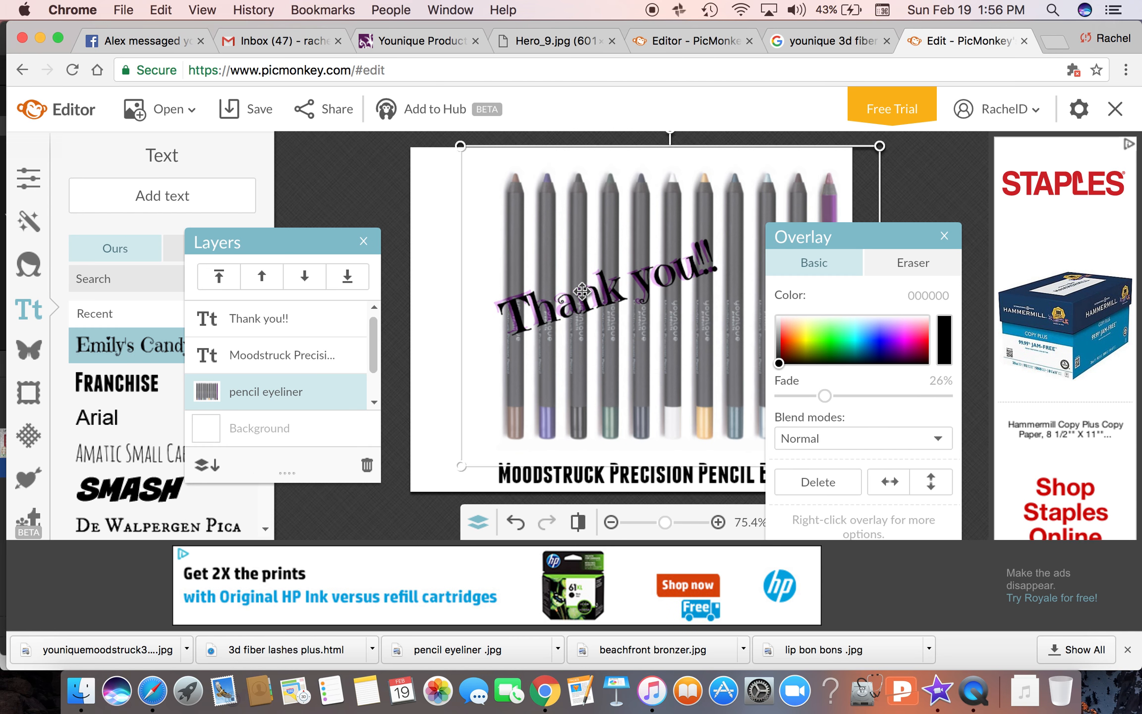
click(439, 279)
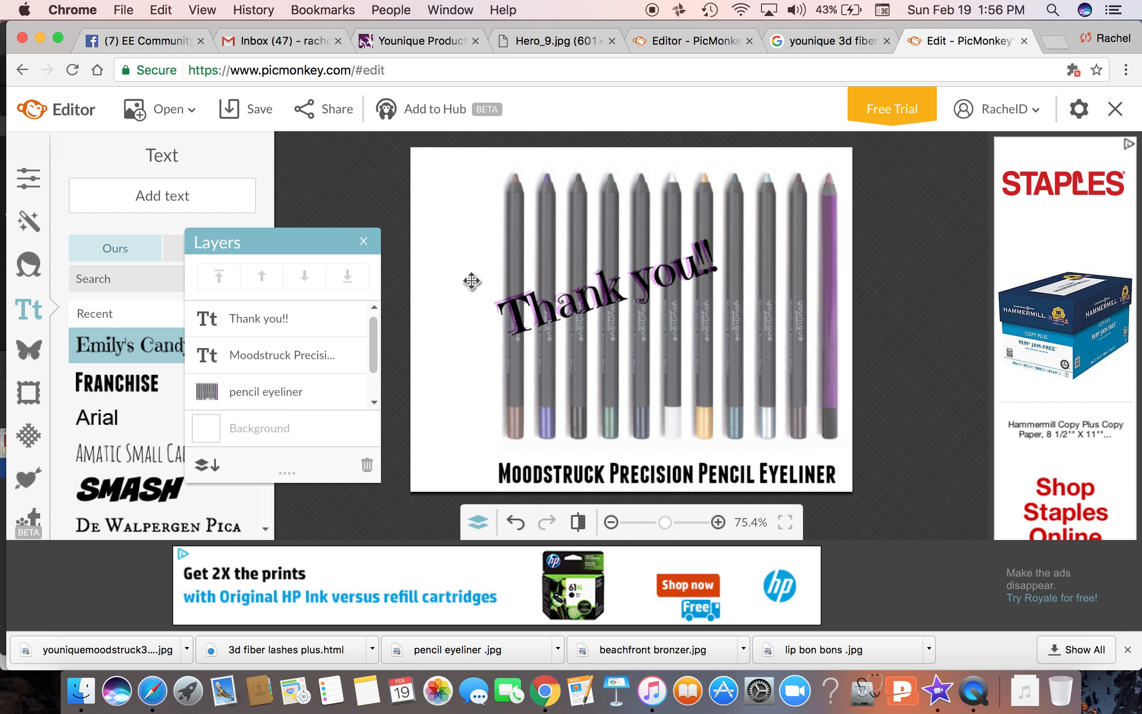
click(603, 301)
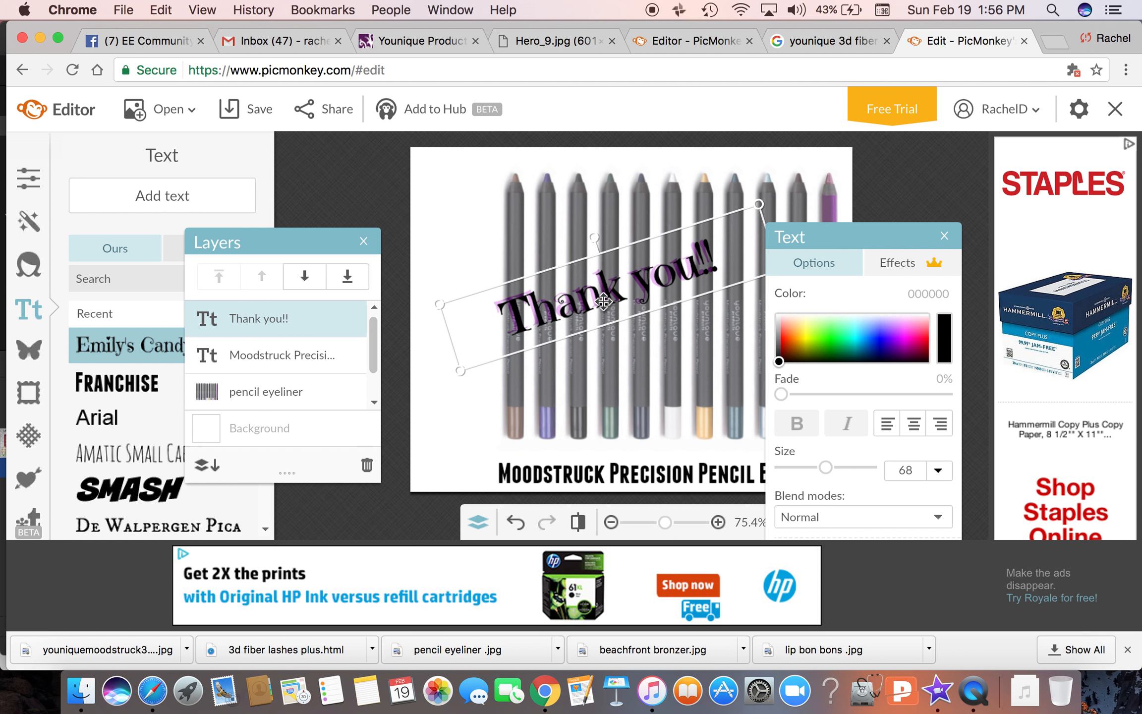
mouse_move(605, 301)
mouse_down()
mouse_move(611, 353)
mouse_move(599, 301)
mouse_up()
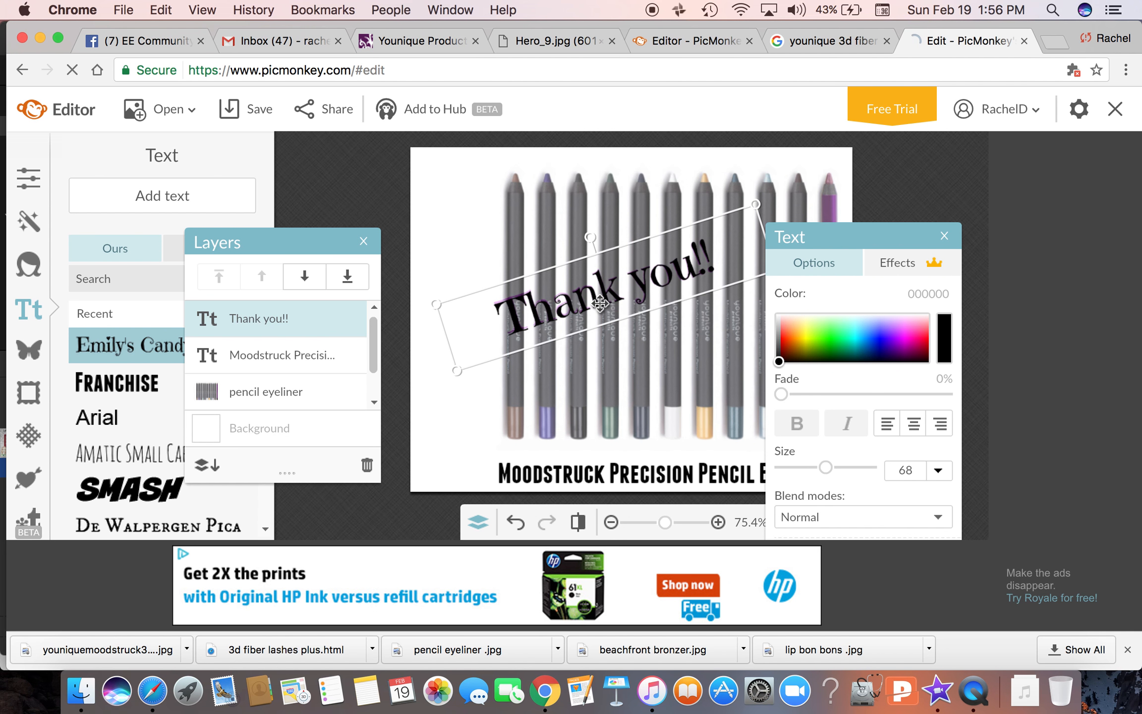
click(435, 226)
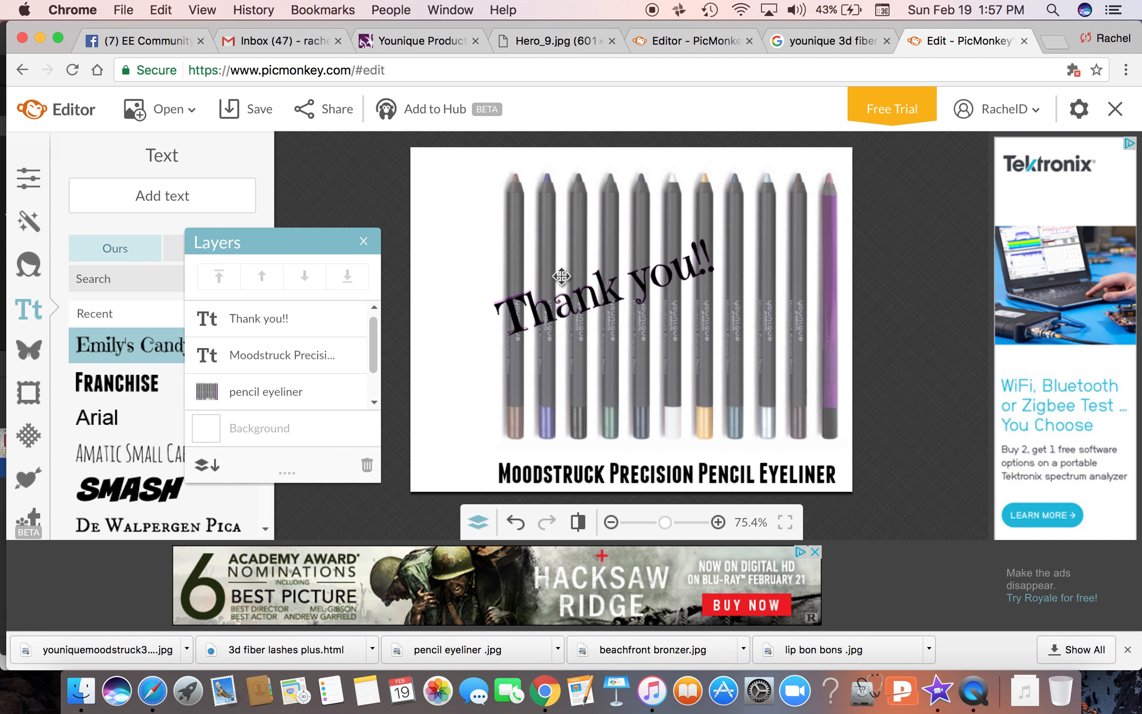
Step: Send the pencil eyeliner image to the back, behind all of the text
click(610, 335)
right_click(627, 355)
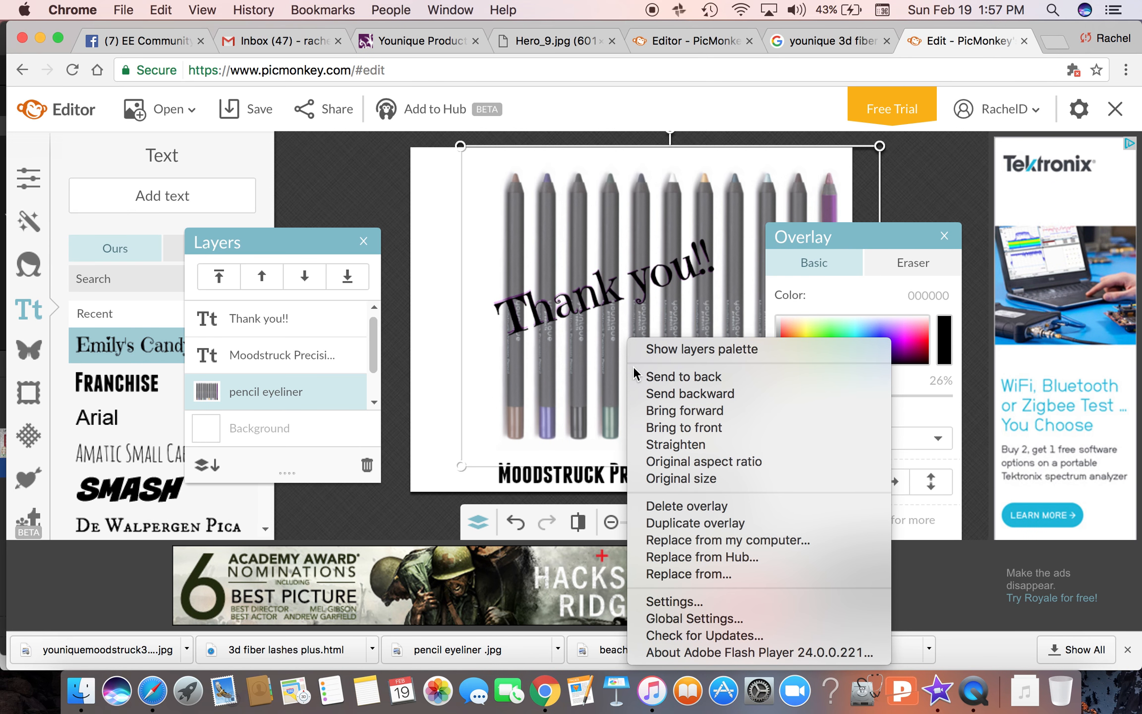
click(636, 374)
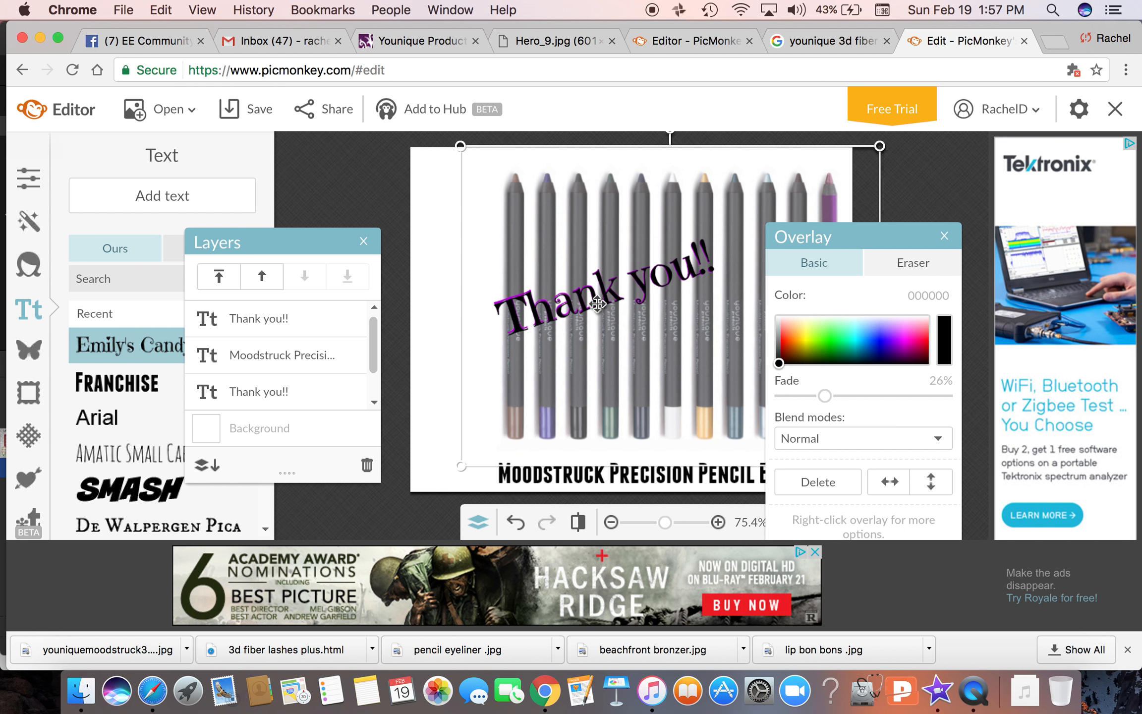
Step: Shift the pencil eyeliner image slightly left and up on the canvas and enlarge it a little
drag(584, 303, 572, 303)
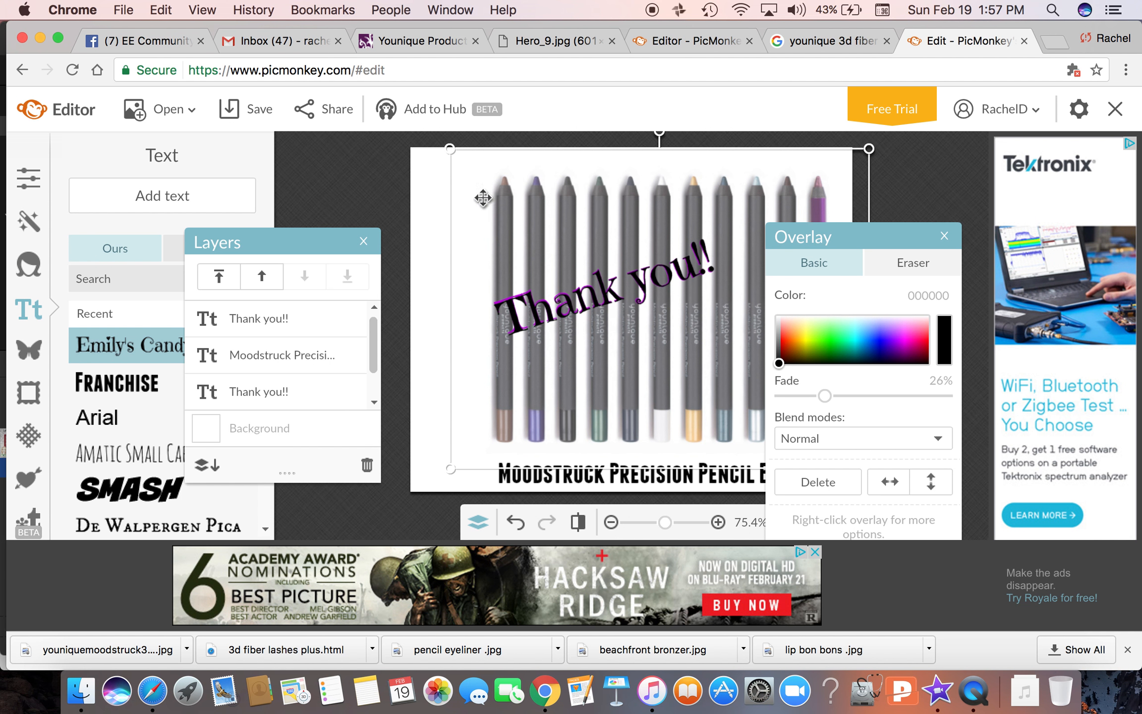
drag(450, 150, 444, 144)
drag(536, 209, 535, 201)
Step: Enlarge the "Moodstruck Precision Pencil Eyeliner" title to size 59 and move it left to start at the canvas edge
click(538, 490)
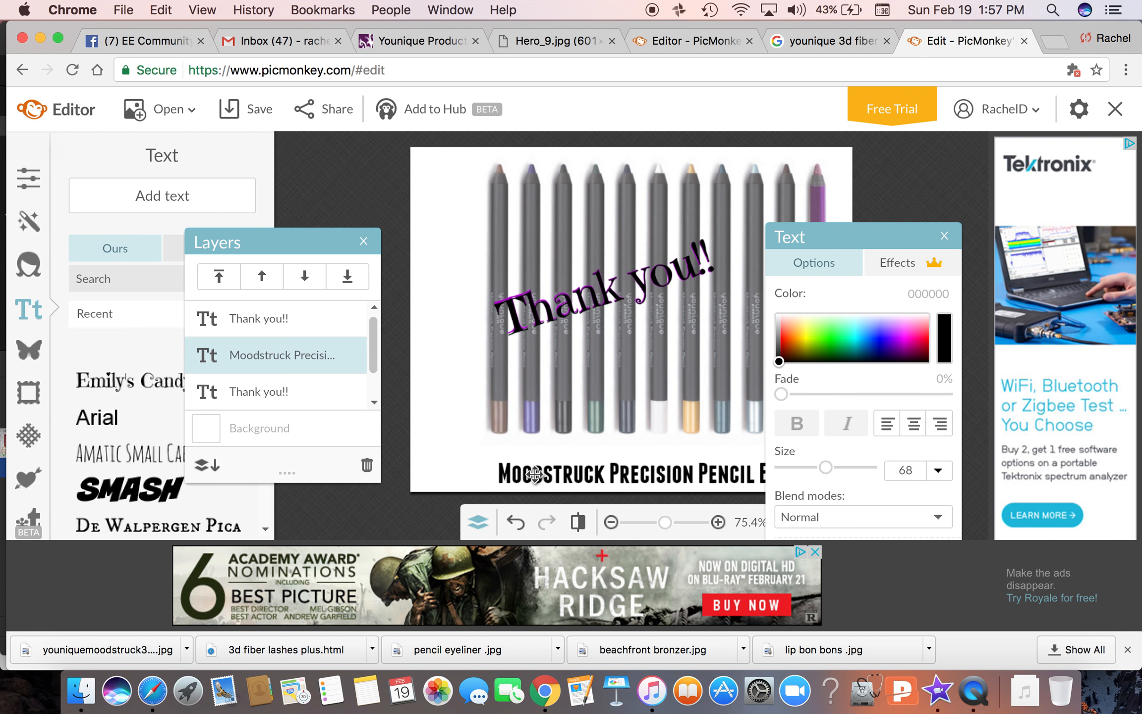
mouse_move(491, 453)
mouse_down()
mouse_move(492, 434)
mouse_move(492, 456)
mouse_up()
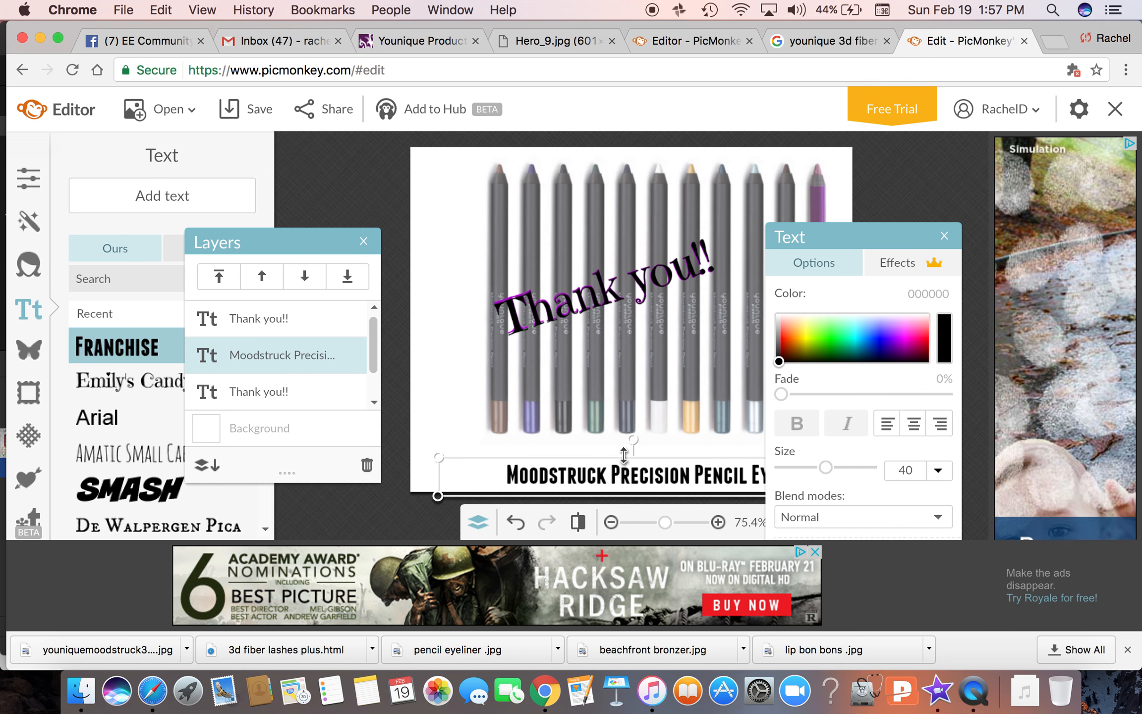
drag(624, 454, 623, 442)
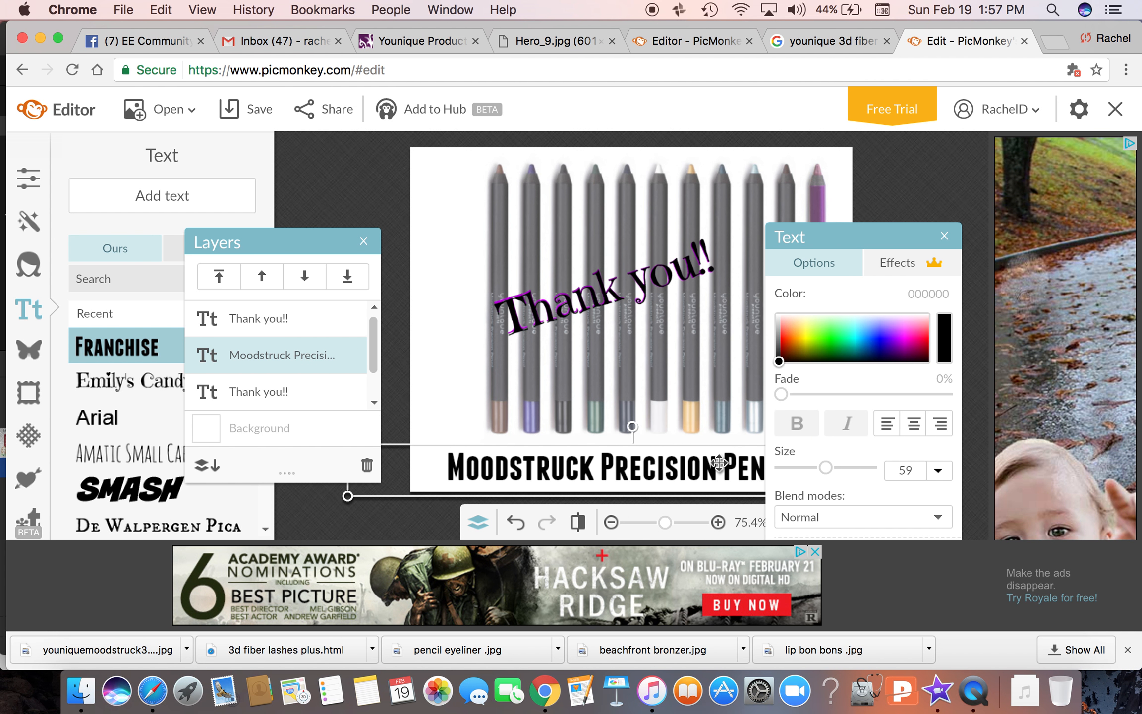
drag(719, 463, 649, 456)
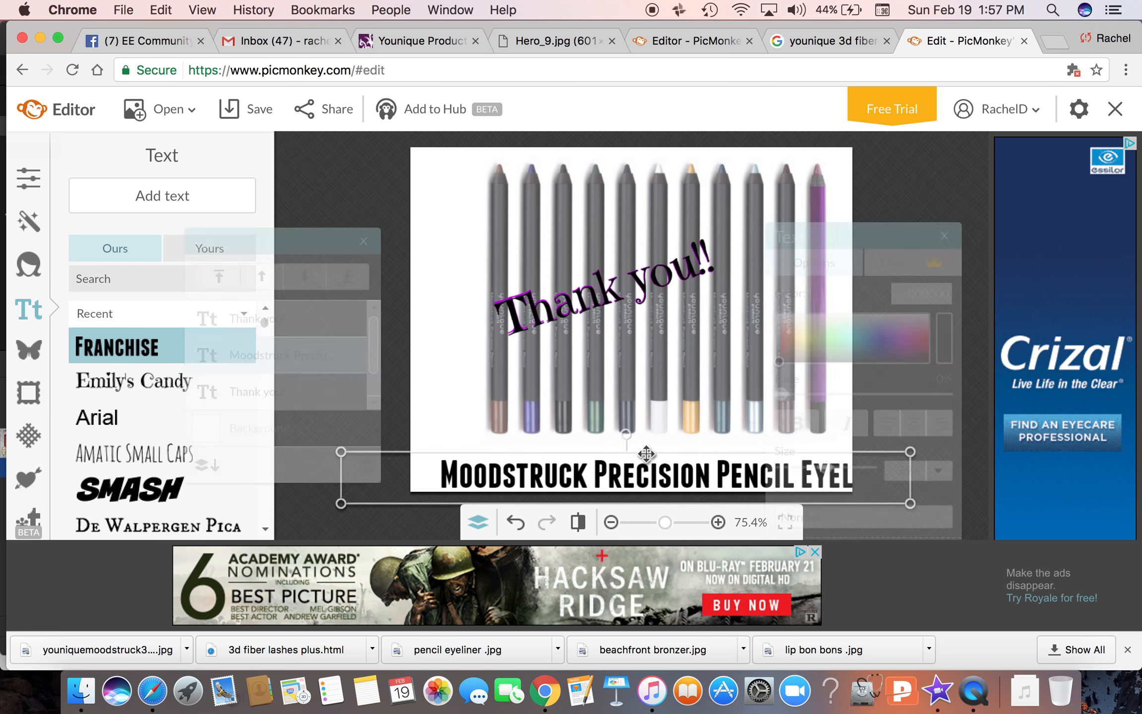
drag(493, 462, 465, 460)
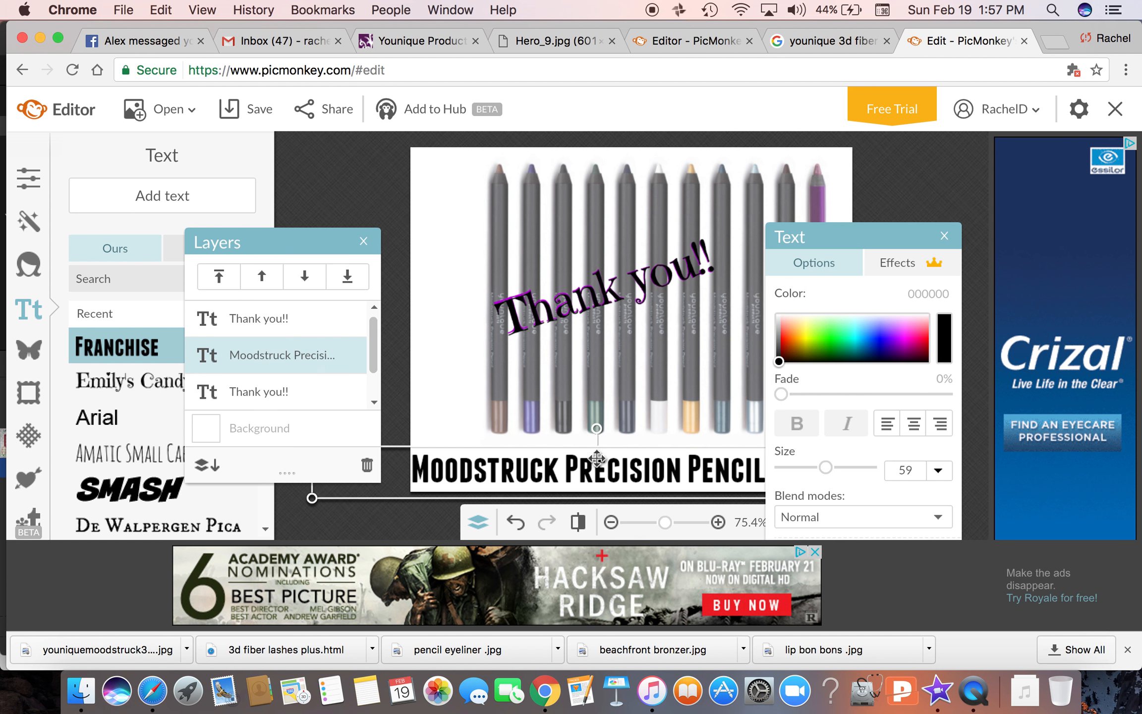
Step: Reduce the product title to size 53, right-align it and remove the word "Pencil" from it
drag(828, 467, 823, 467)
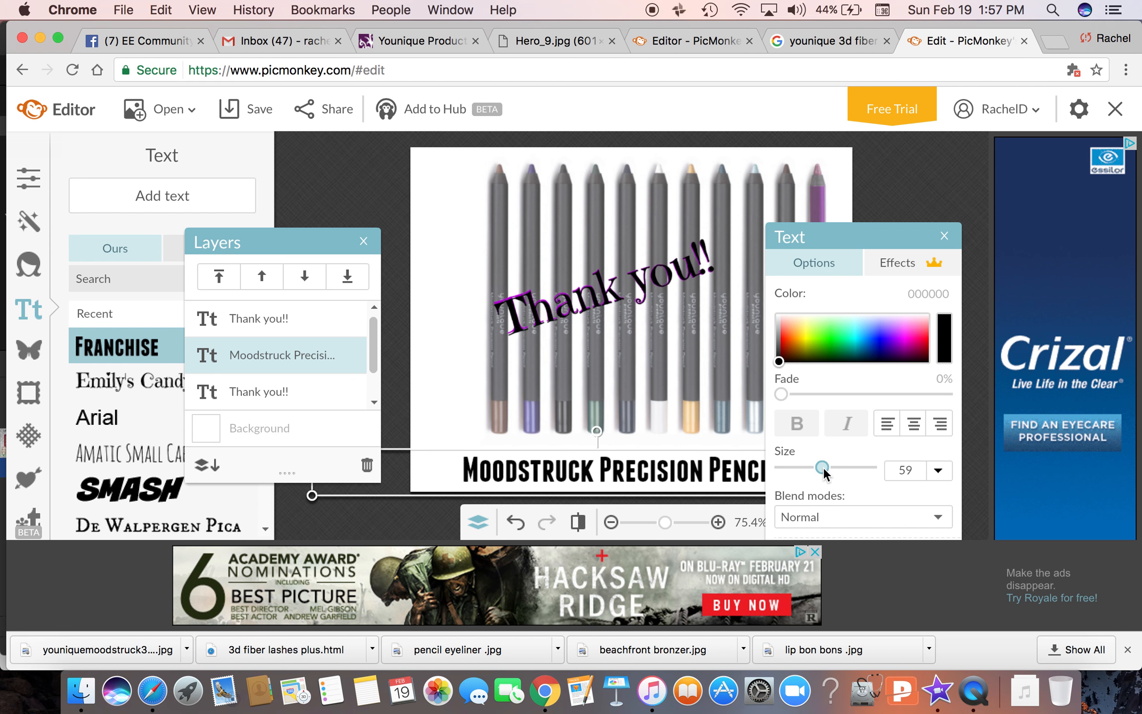
drag(662, 473, 636, 470)
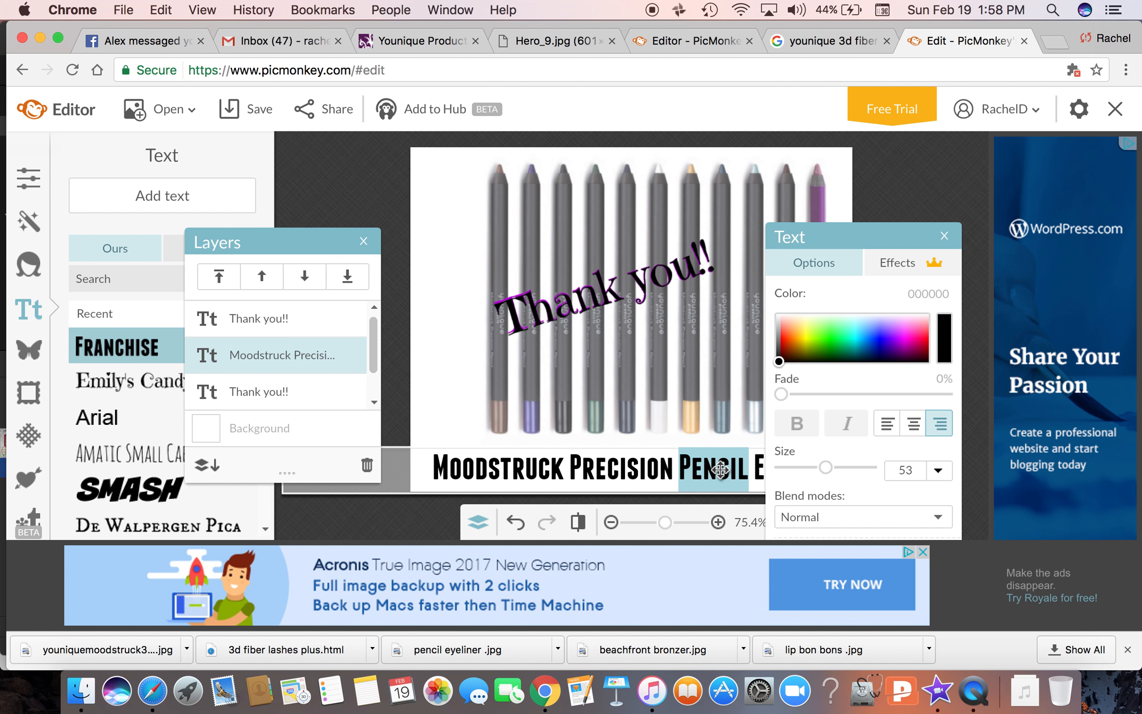
key(BackSpace)
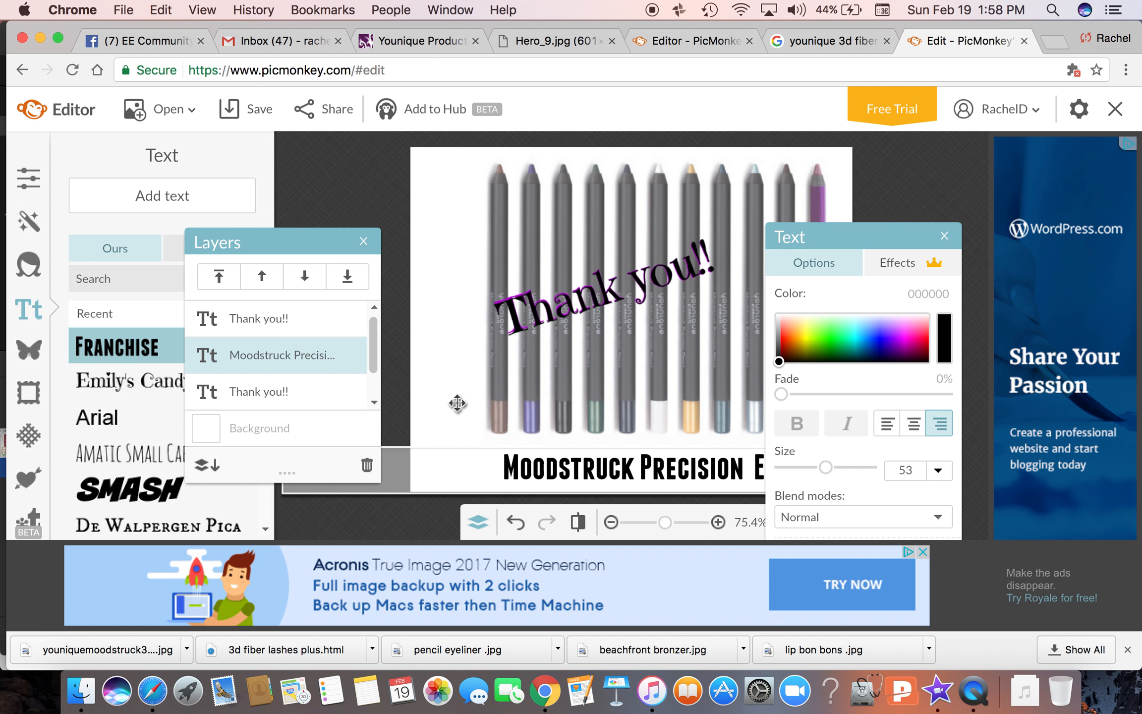
click(456, 413)
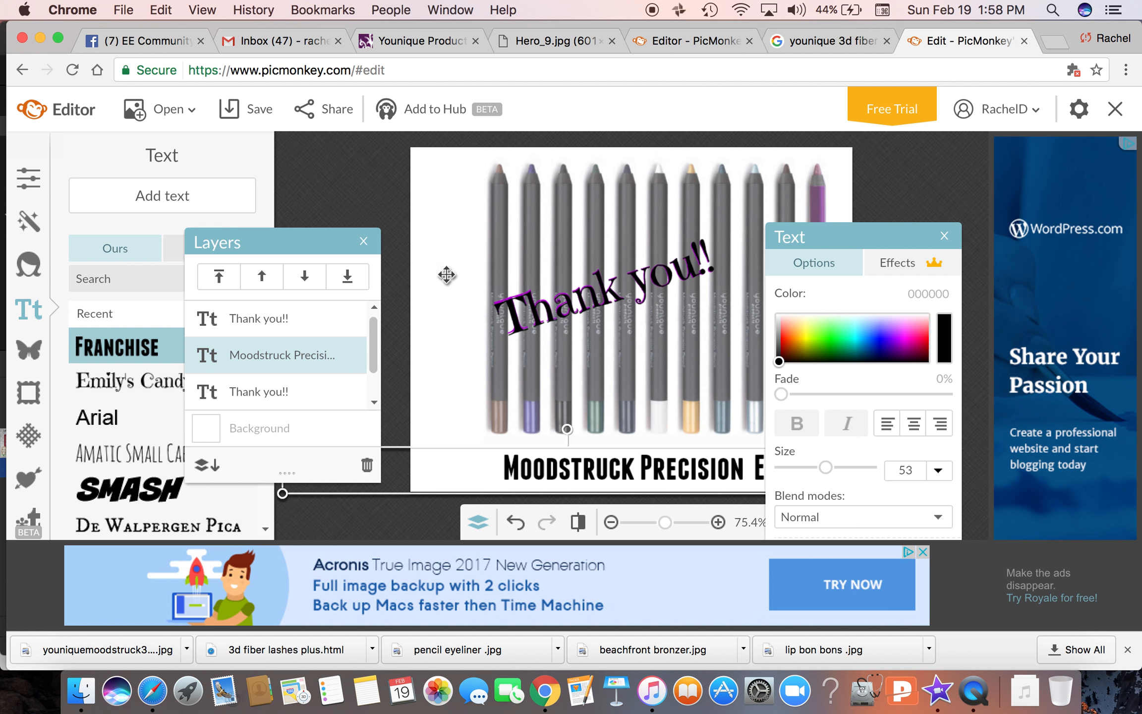
Step: Start adding an own overlay from the computer and open the "Younique ideas etc" folder
click(27, 350)
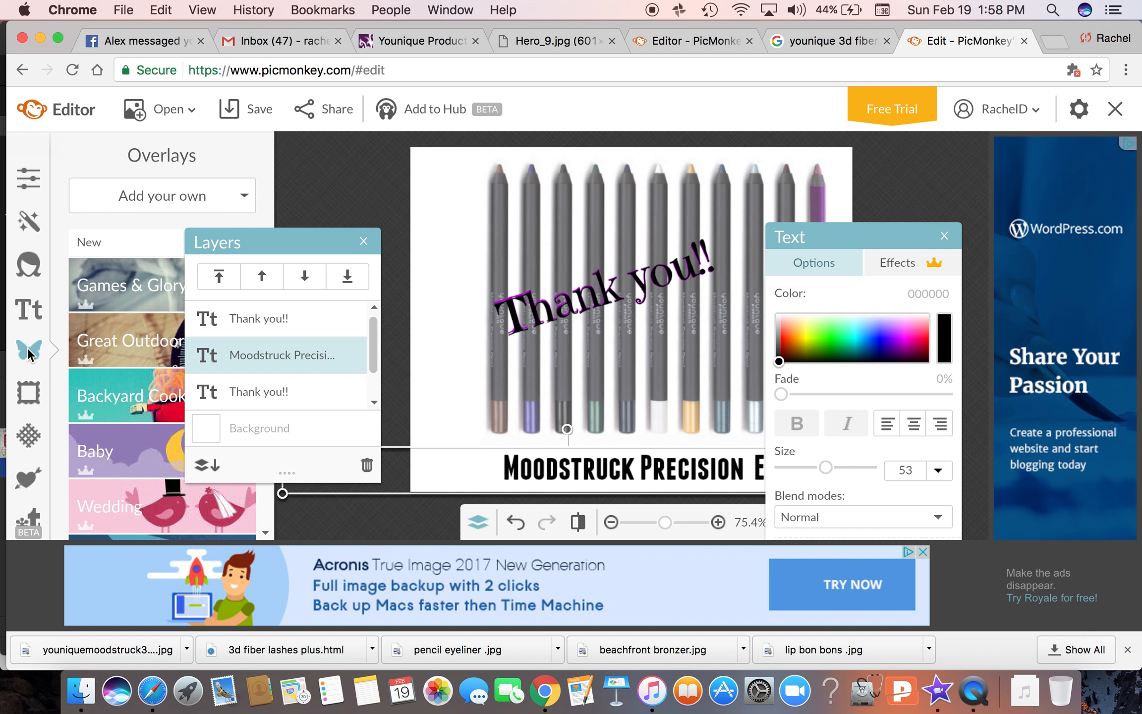
click(139, 197)
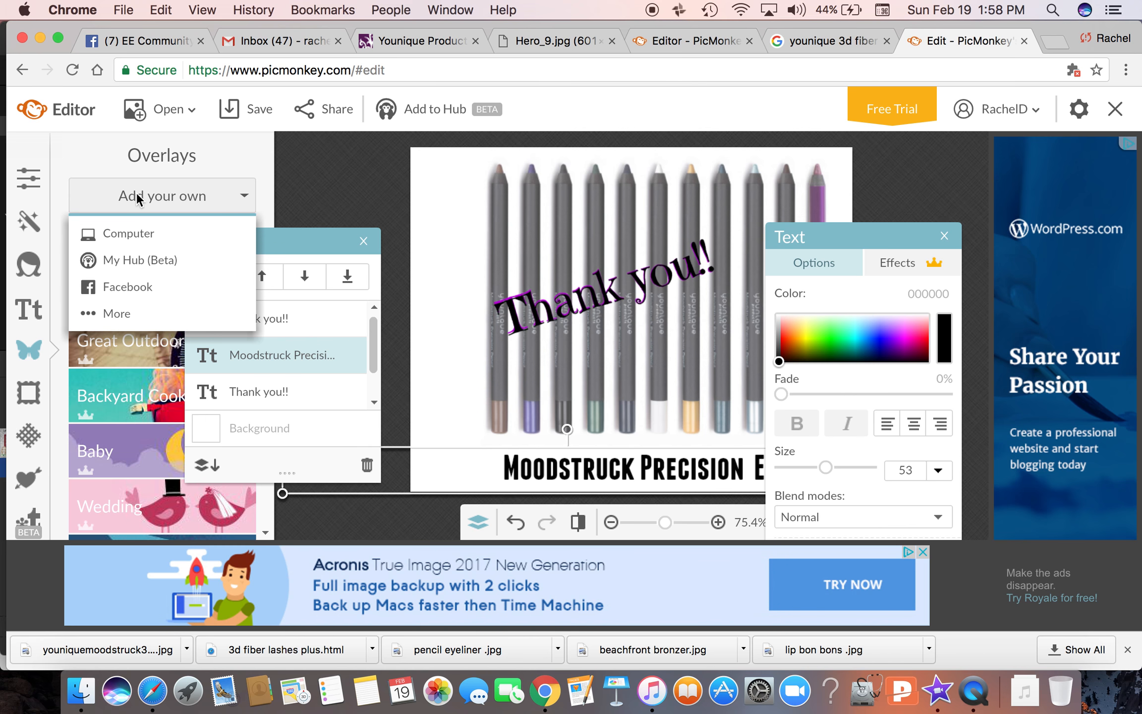
click(127, 234)
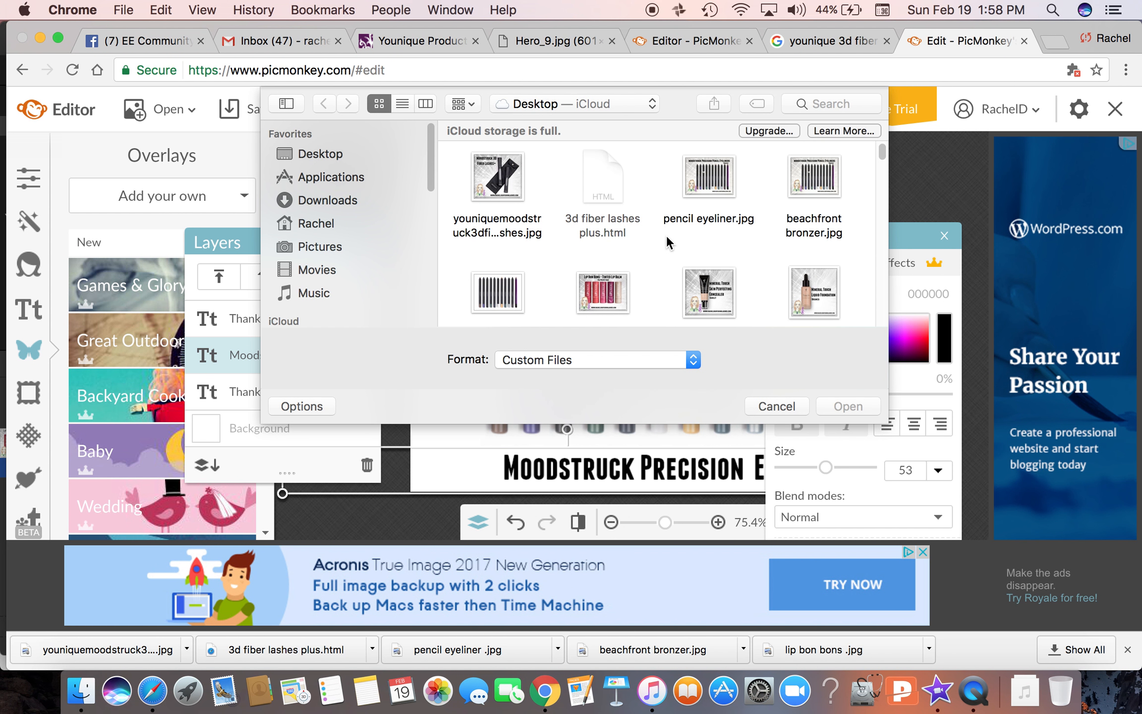
scroll(667, 234, down, 15)
scroll(667, 235, down, 10)
scroll(666, 234, up, 3)
double_click(796, 251)
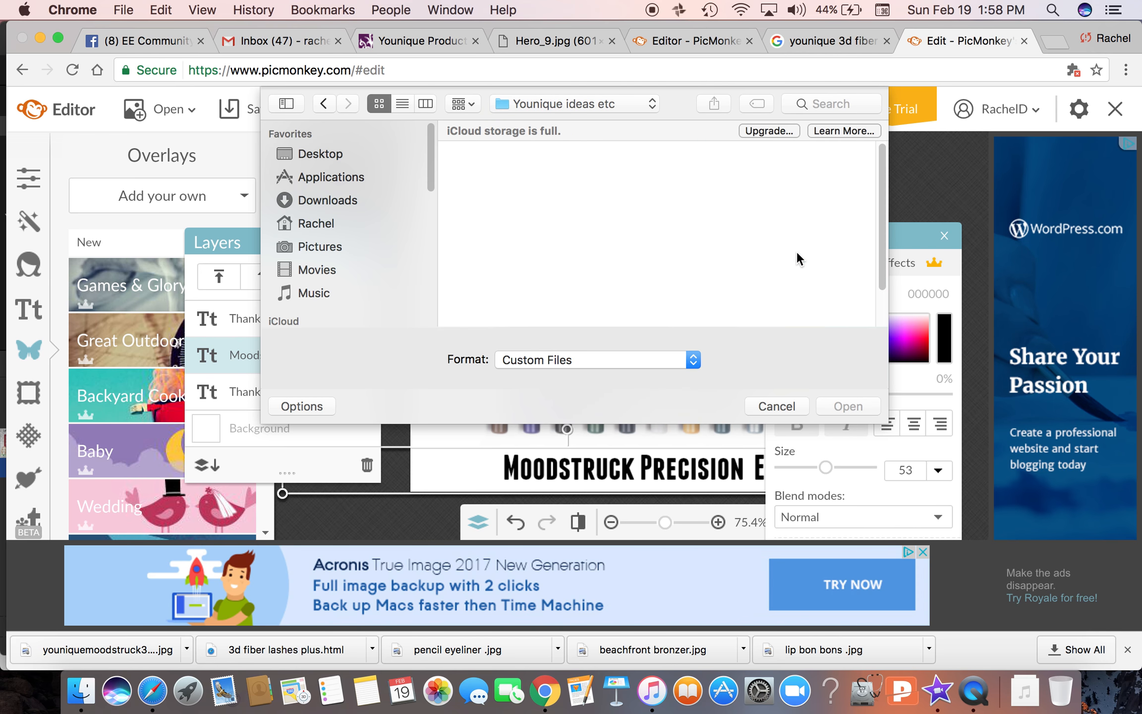
Step: Find "me transparent copy.png" in the folder and add it to the canvas as an overlay
scroll(797, 253, down, 8)
scroll(797, 257, down, 10)
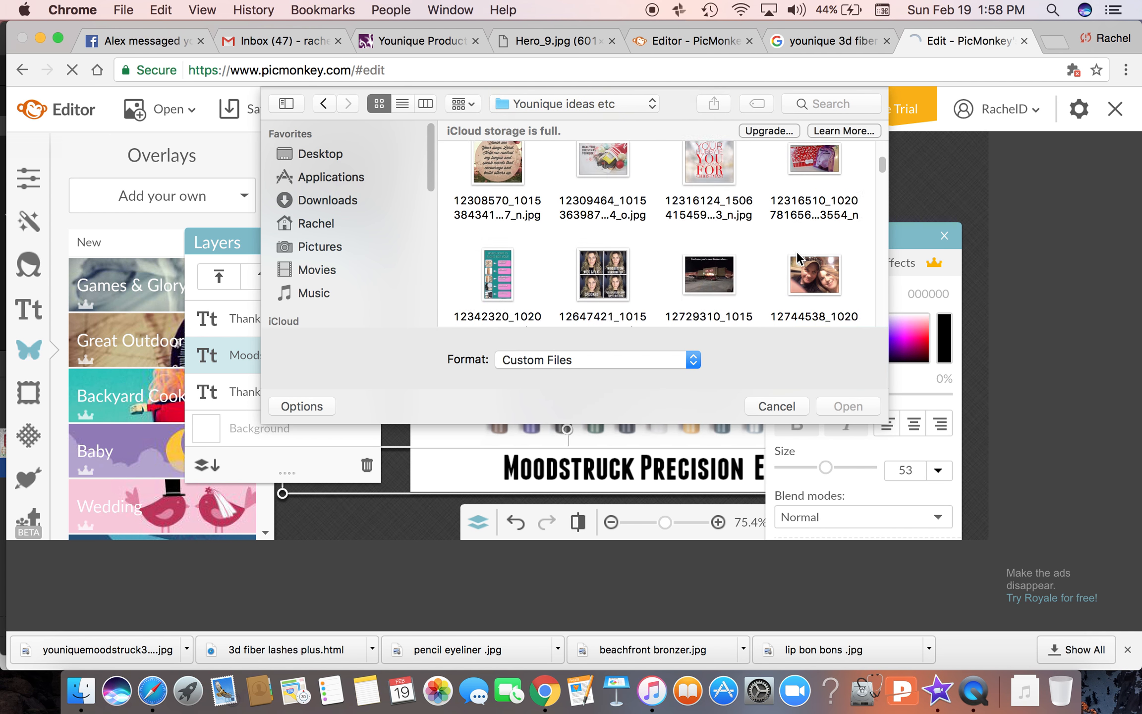
scroll(797, 258, down, 10)
scroll(797, 255, down, 10)
scroll(796, 256, down, 10)
scroll(797, 255, down, 10)
scroll(797, 251, down, 10)
scroll(797, 251, down, 2)
scroll(796, 251, up, 2)
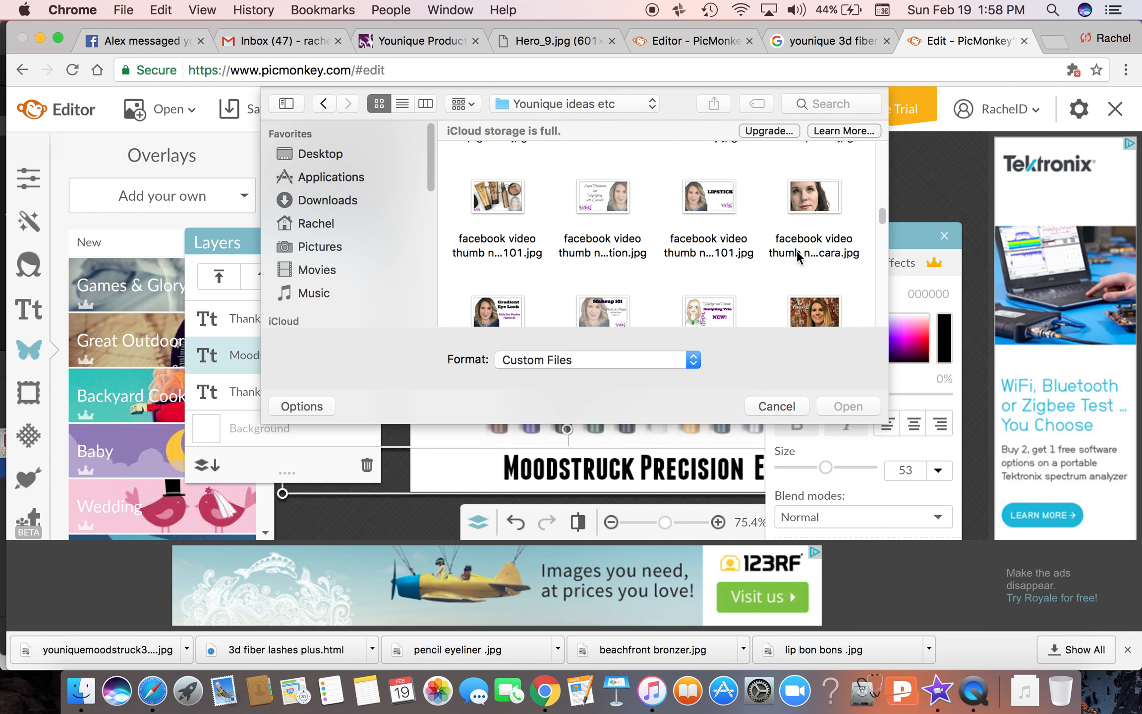
scroll(797, 251, down, 4)
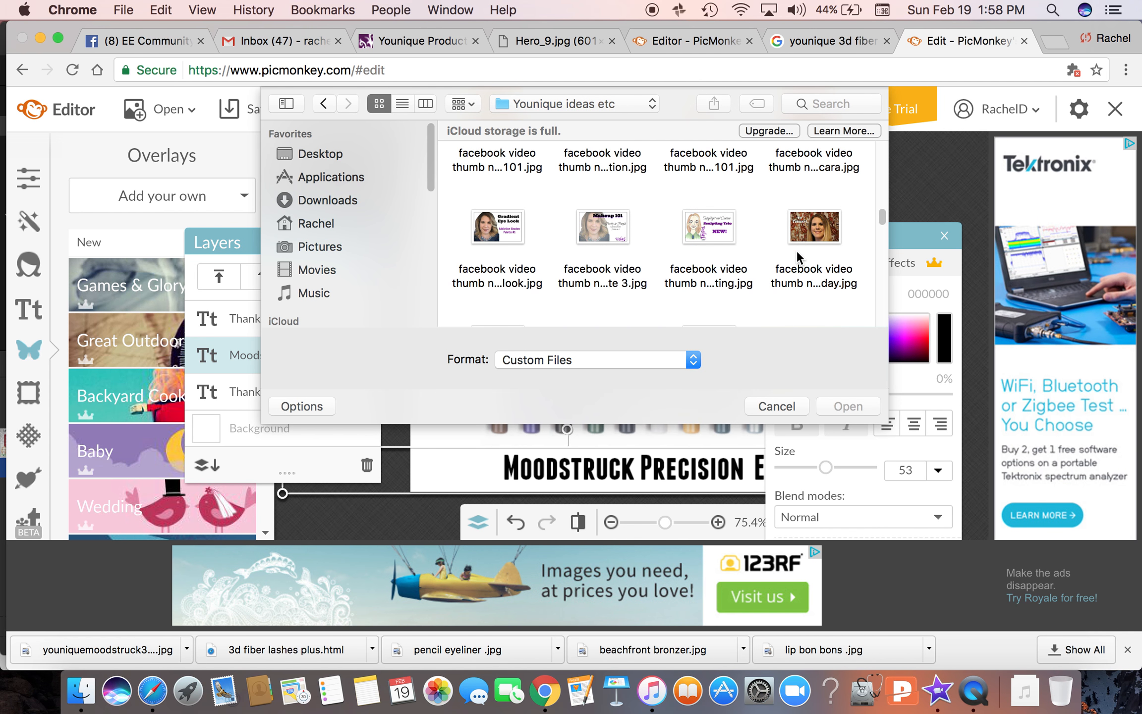
scroll(797, 251, down, 10)
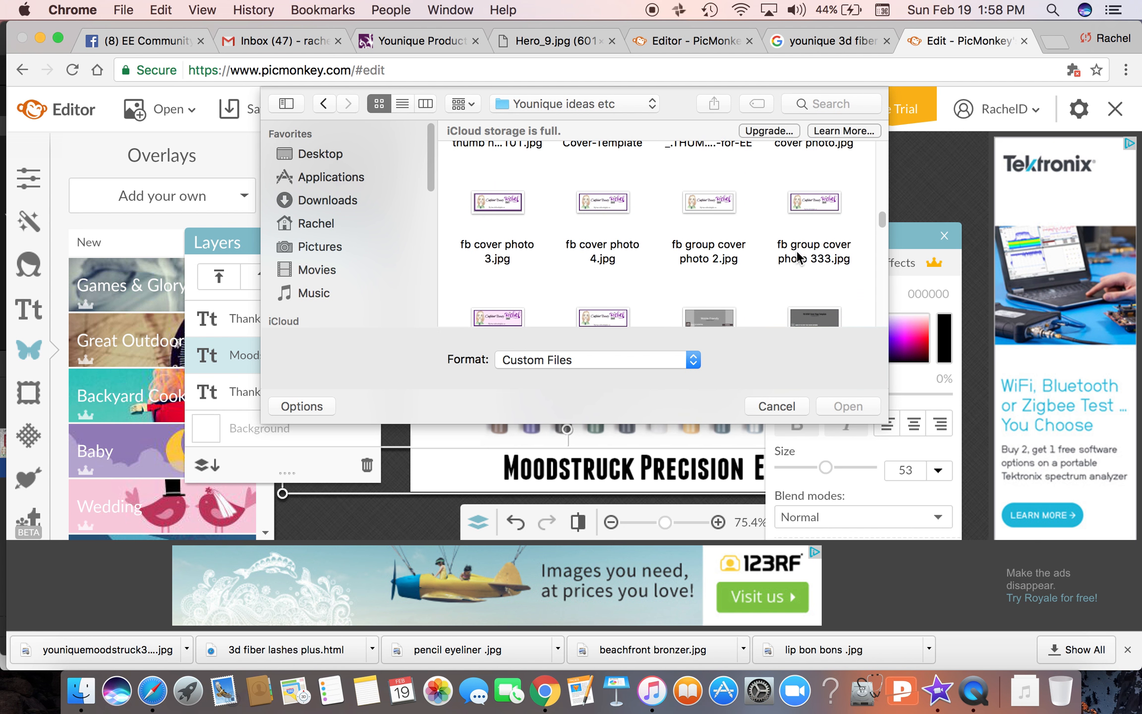
scroll(797, 251, down, 12)
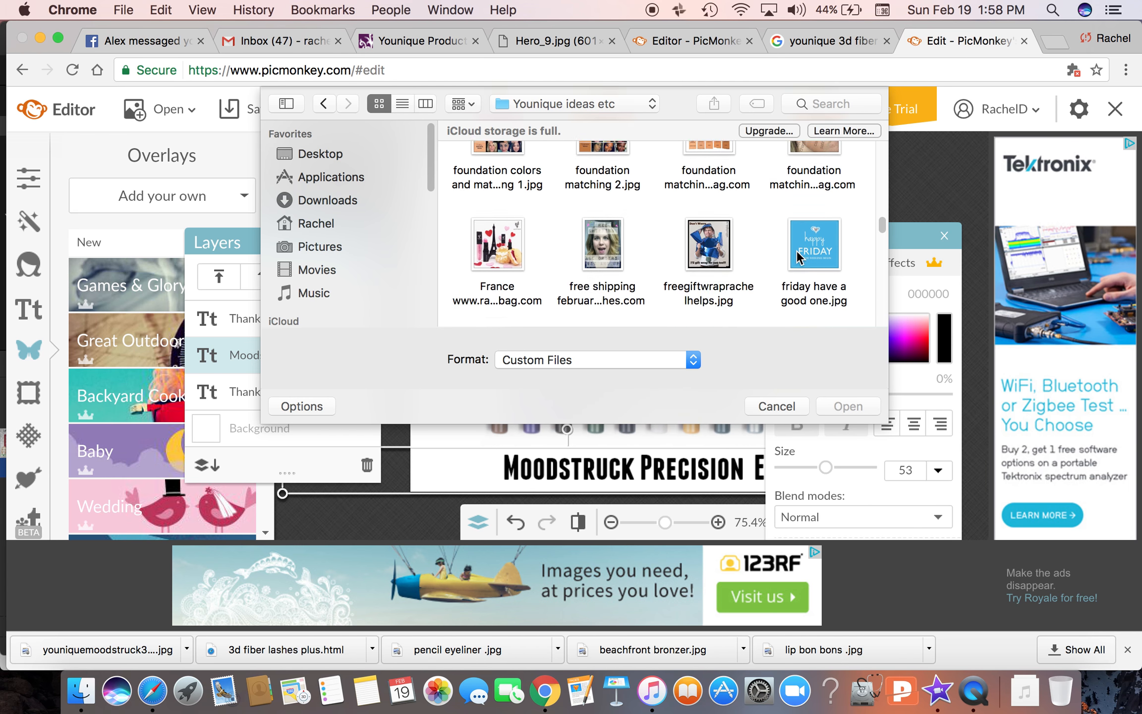
scroll(797, 251, down, 12)
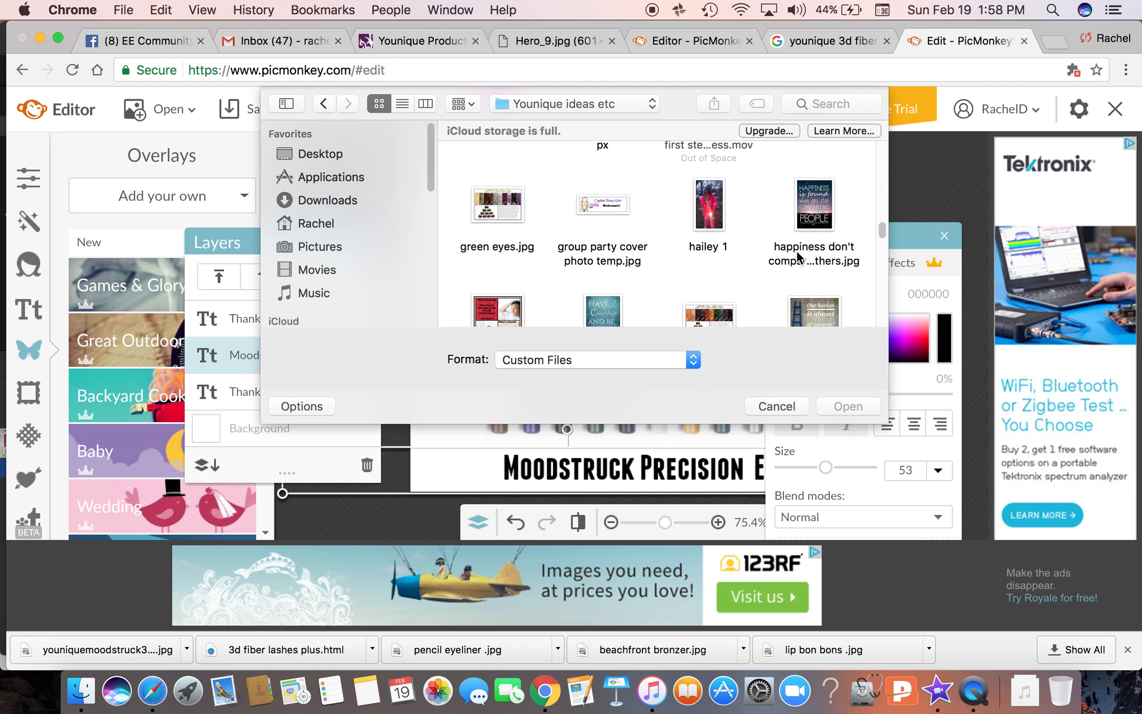
scroll(797, 256, down, 12)
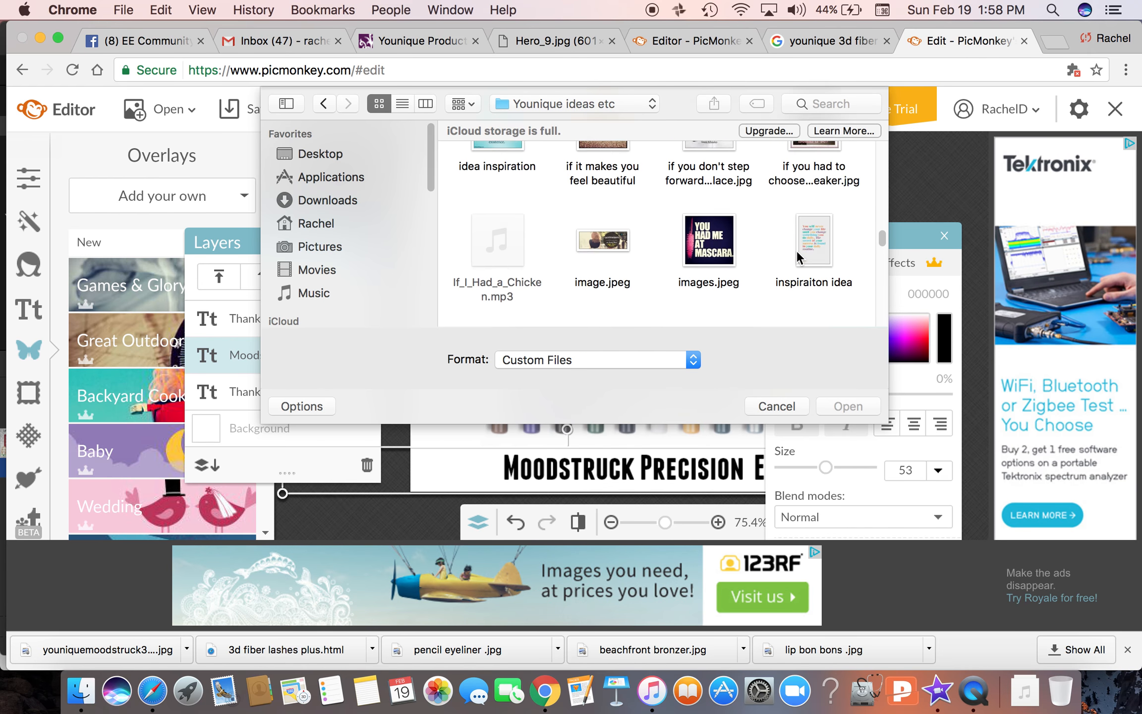
scroll(797, 257, down, 12)
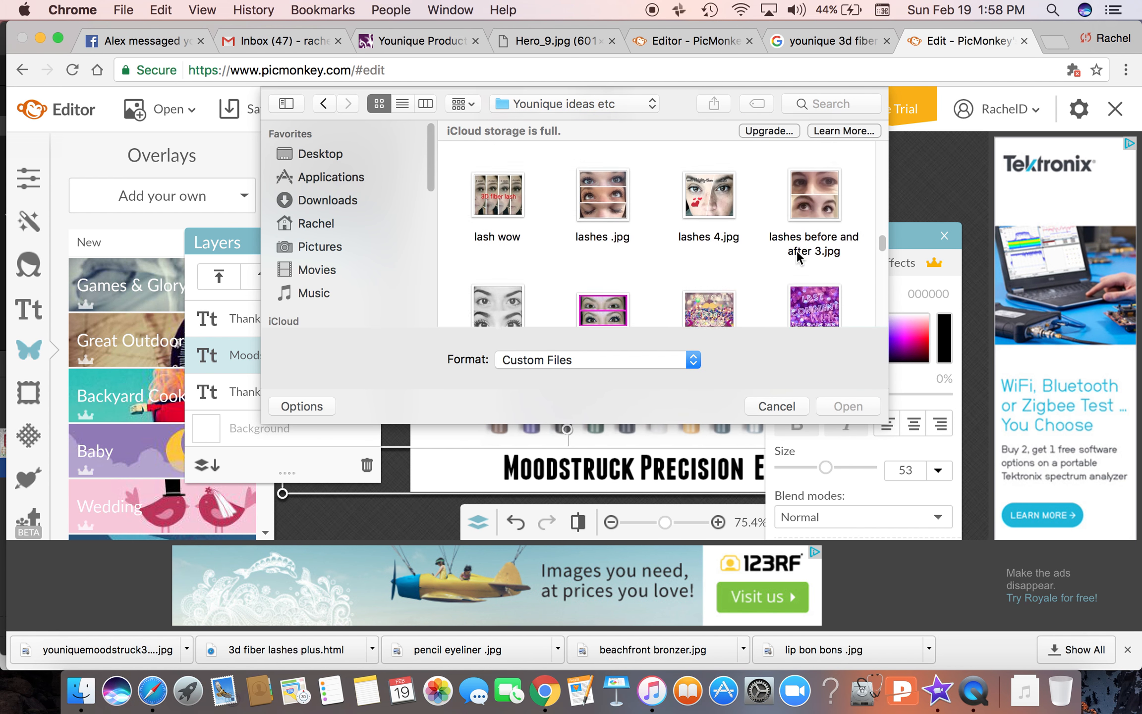
scroll(797, 257, down, 12)
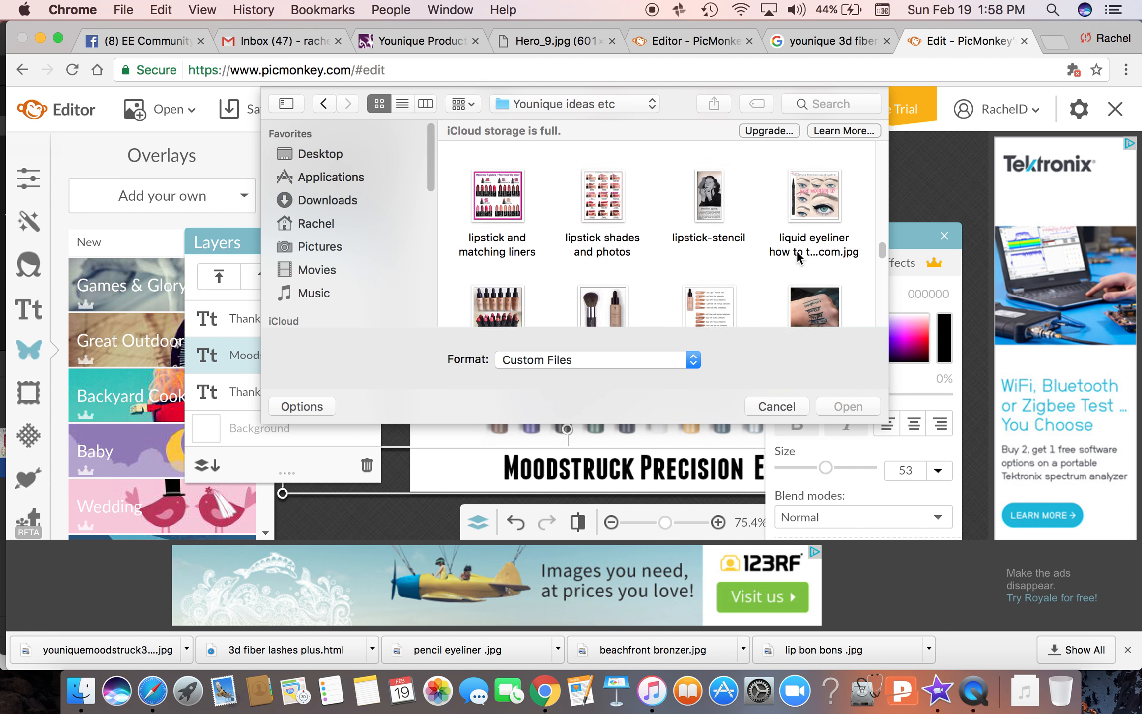
scroll(797, 257, down, 12)
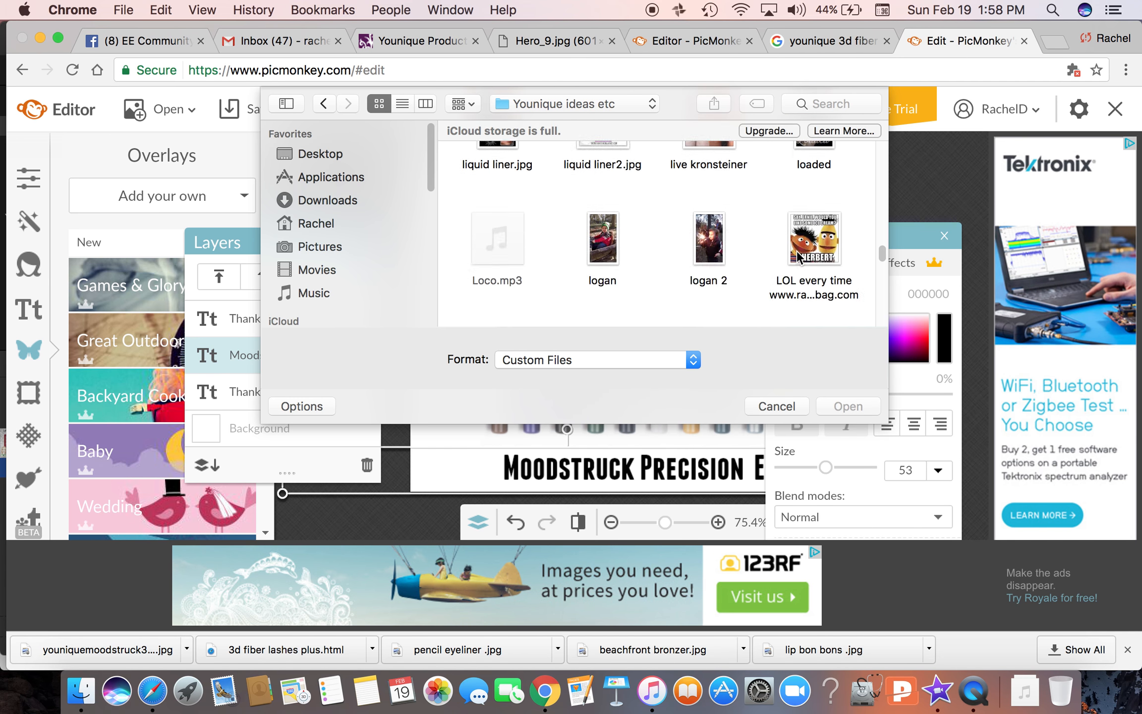
scroll(797, 257, down, 12)
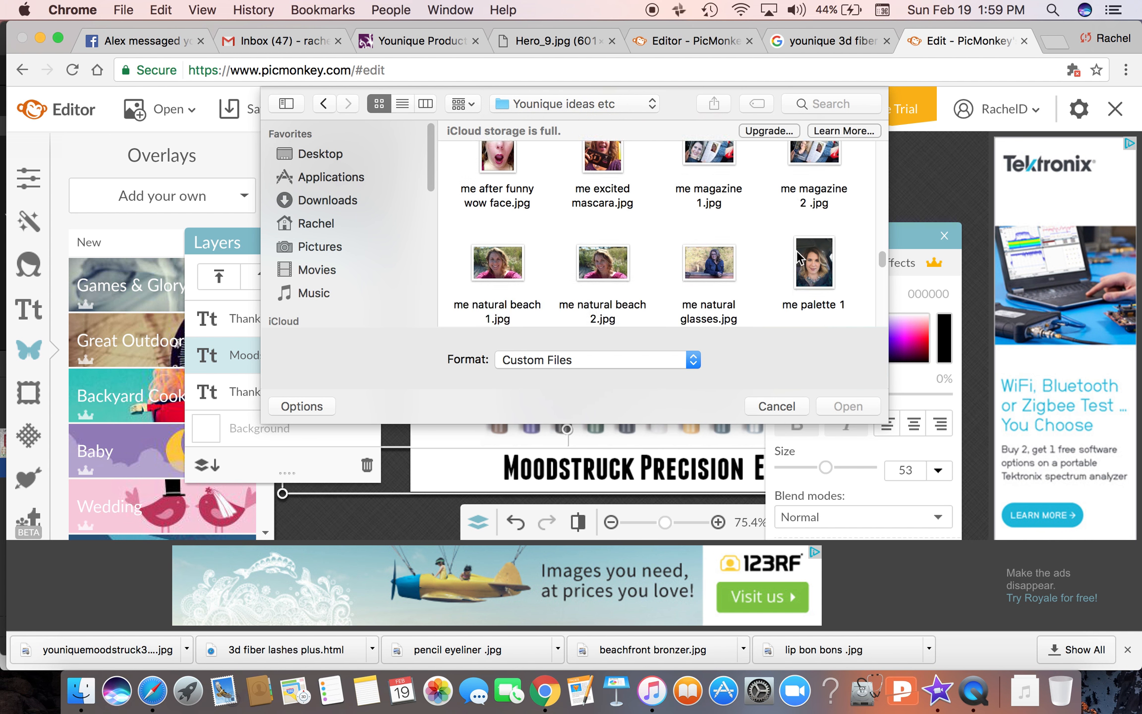
scroll(797, 257, up, 3)
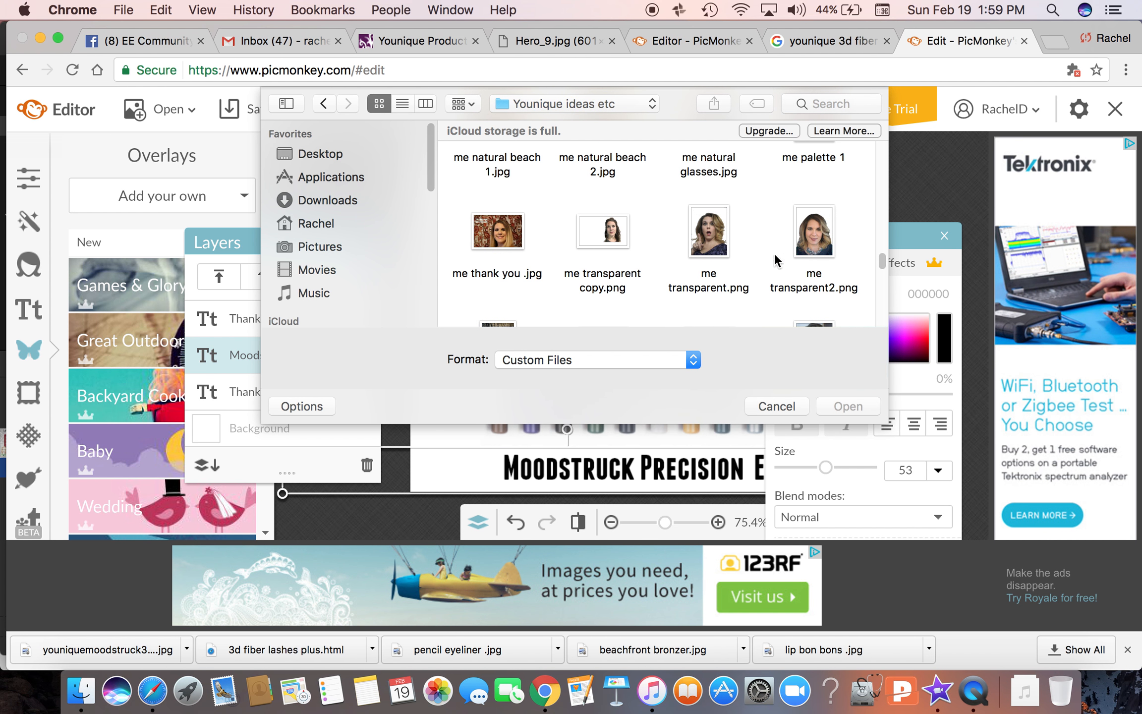
click(604, 235)
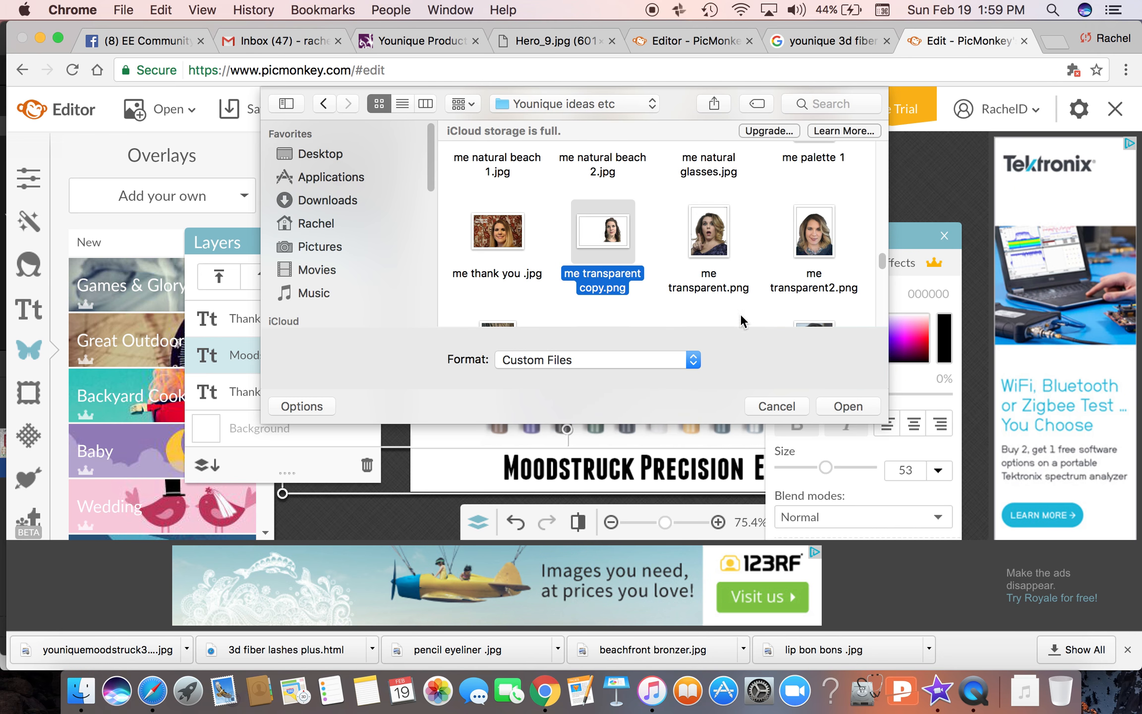
click(849, 407)
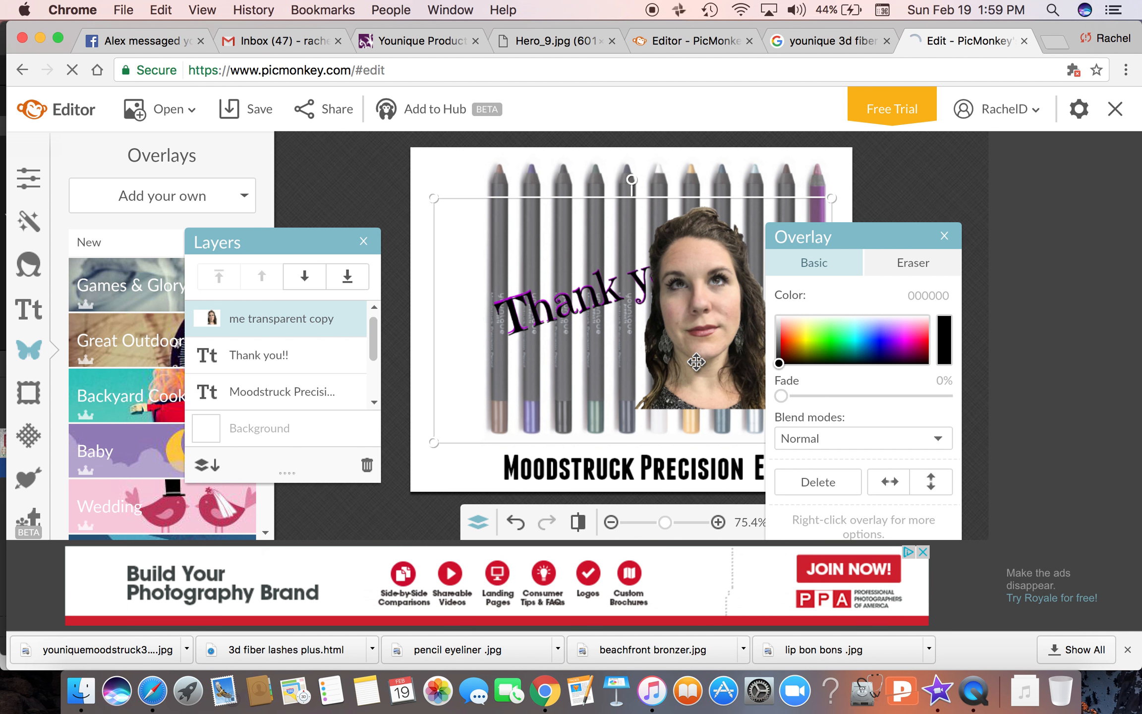
Step: Move the portrait overlay to the lower-left corner of the canvas and fade it to 54%
drag(721, 363, 479, 437)
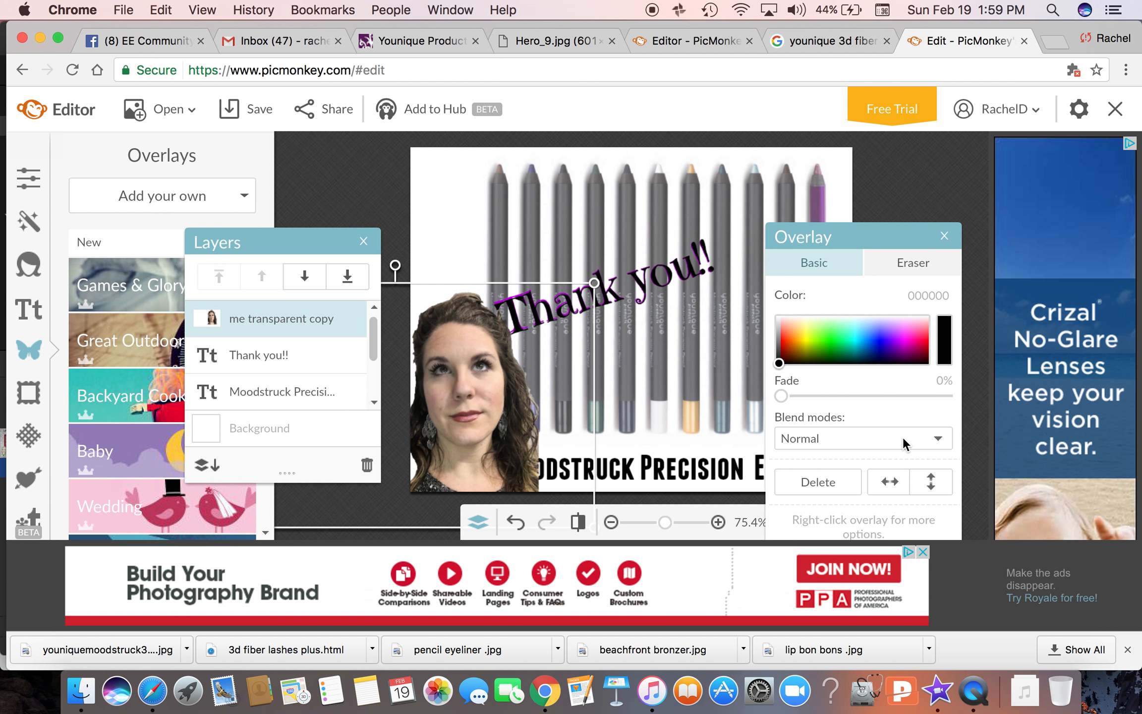
drag(783, 393, 872, 382)
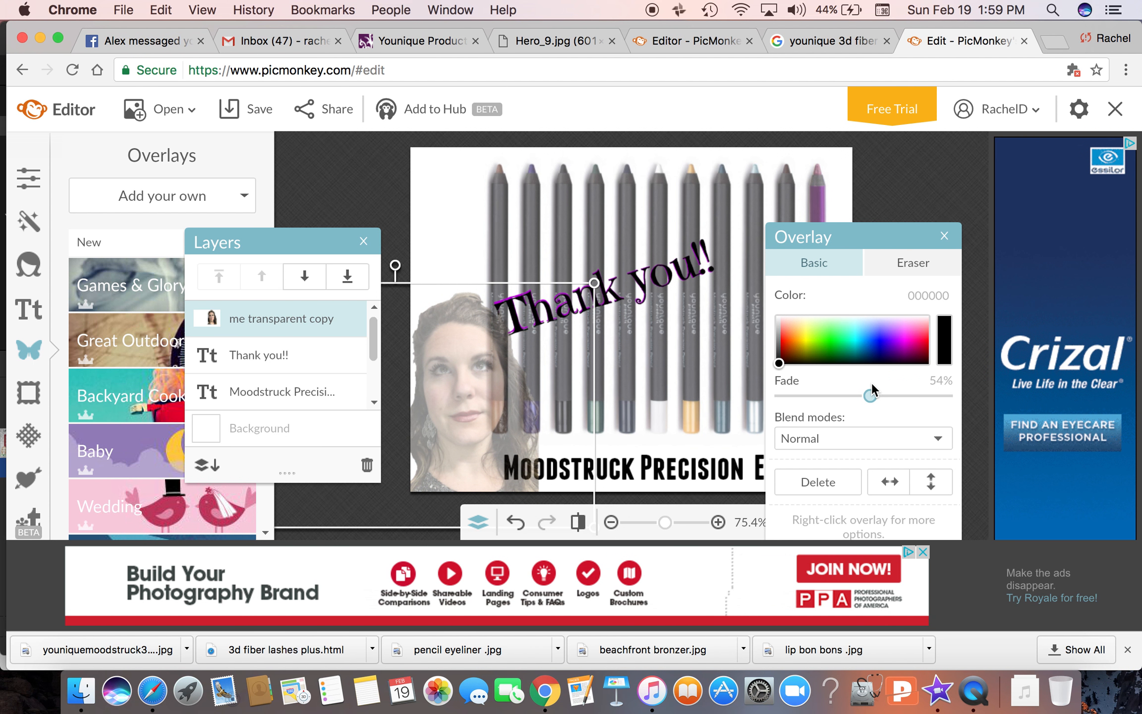
Step: Place the portrait overlay behind all of the text and directly in front of the pencil image
right_click(544, 400)
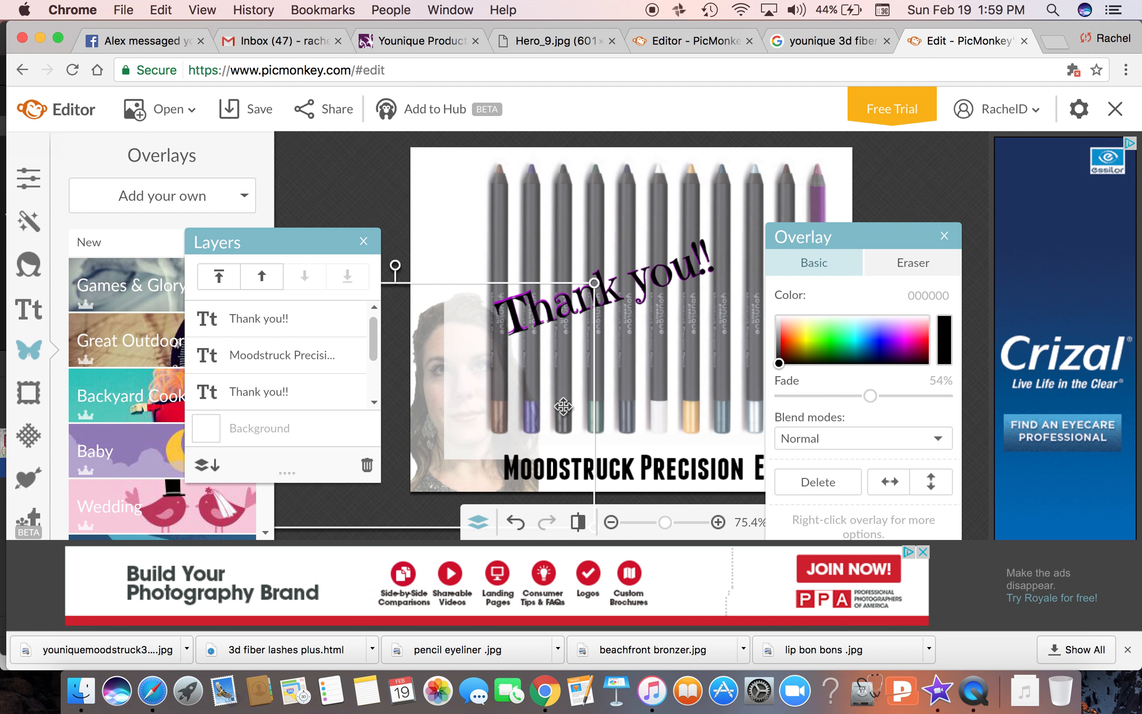
right_click(431, 371)
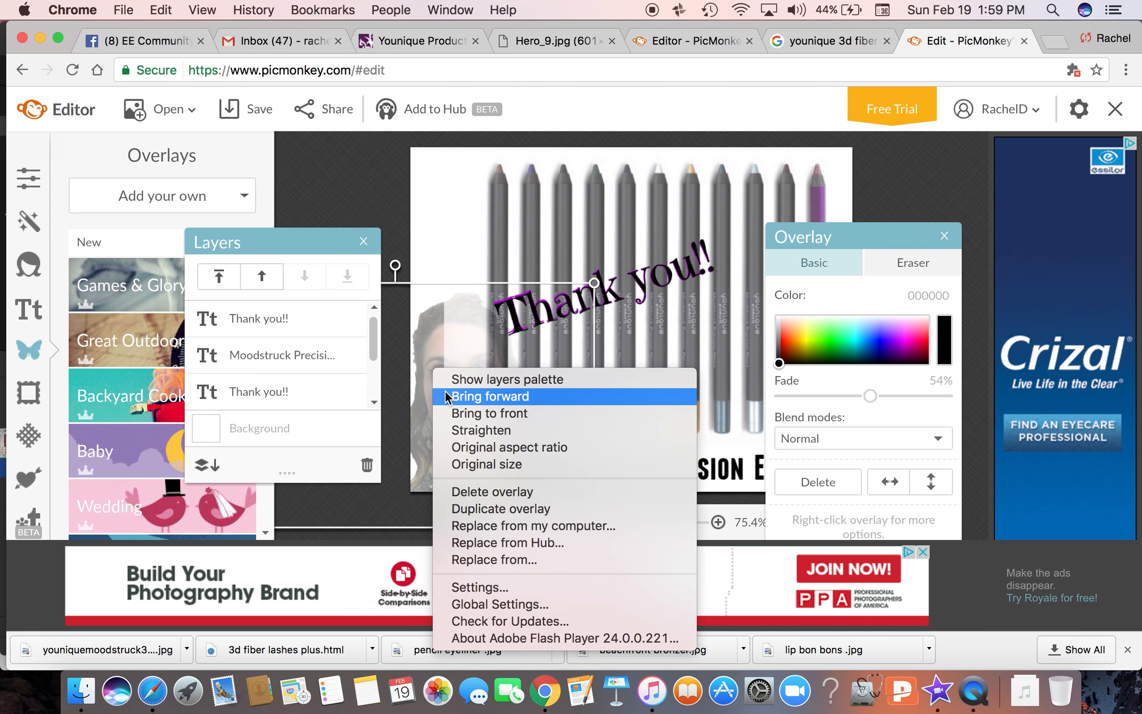
click(444, 395)
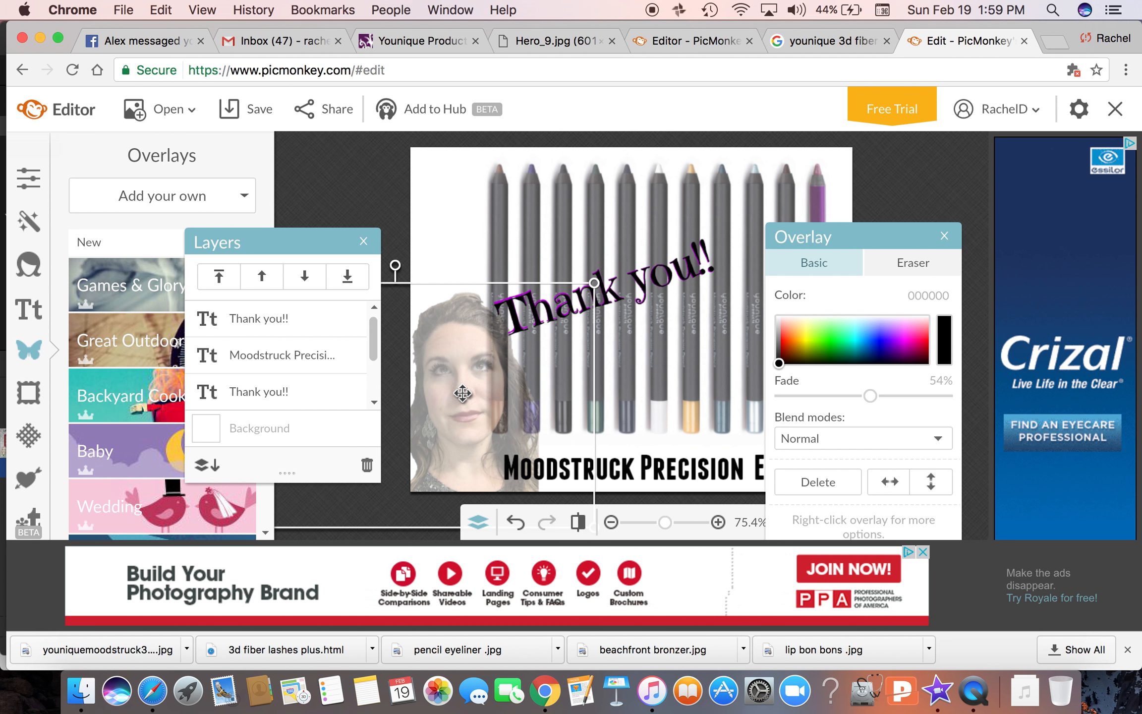
Step: Nudge the portrait overlay slightly right in the canvas's lower-left corner, deselect it and hide the layers palette
mouse_move(533, 417)
mouse_down()
mouse_move(559, 415)
mouse_move(532, 418)
mouse_move(534, 305)
mouse_move(536, 418)
mouse_up()
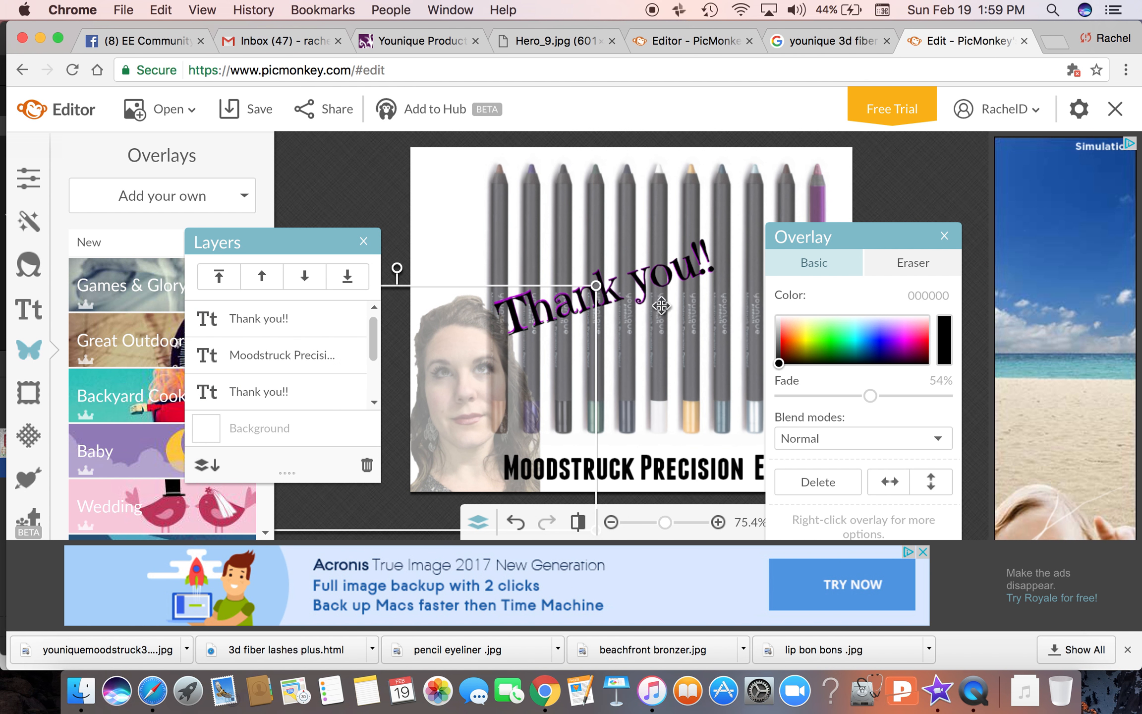
drag(540, 404, 534, 406)
drag(854, 233, 974, 172)
drag(516, 348, 524, 342)
click(397, 204)
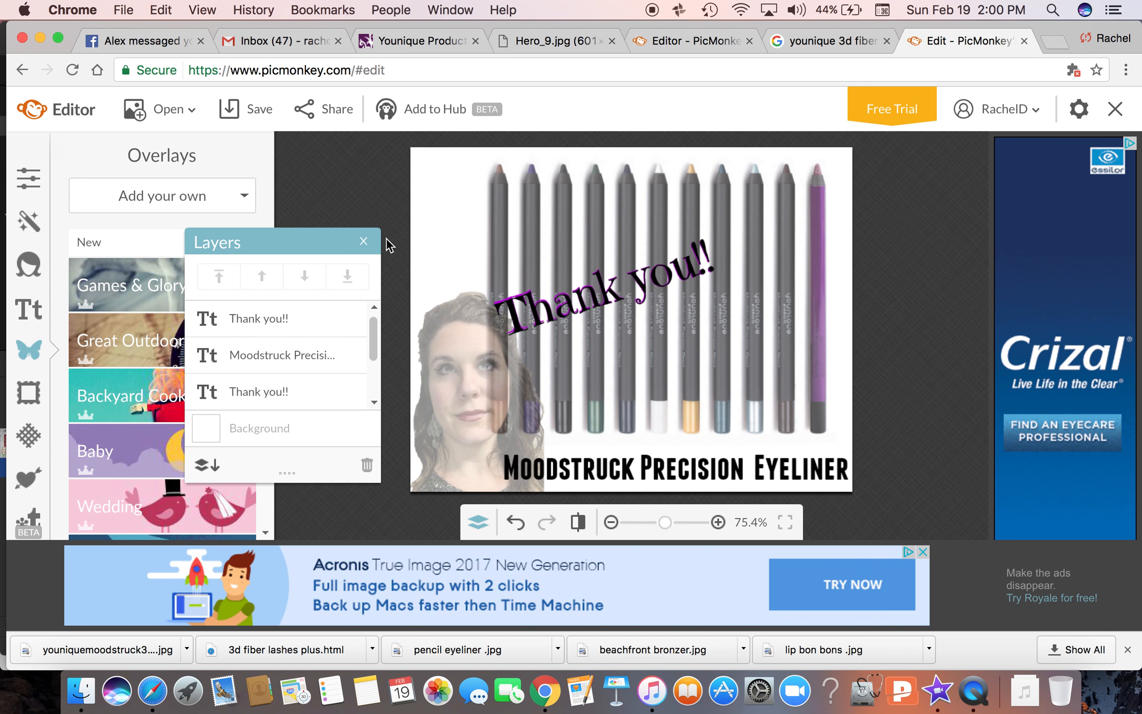
click(367, 243)
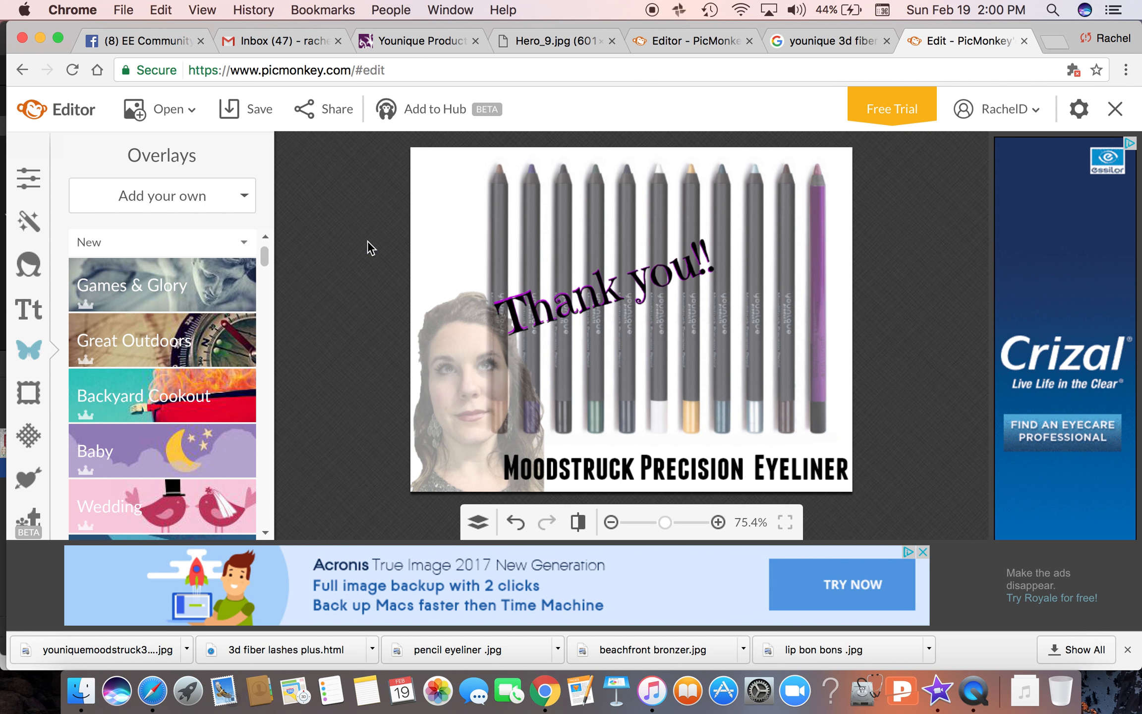
Step: Apply a Drop Shadow frame with its default settings around the graphic
click(24, 391)
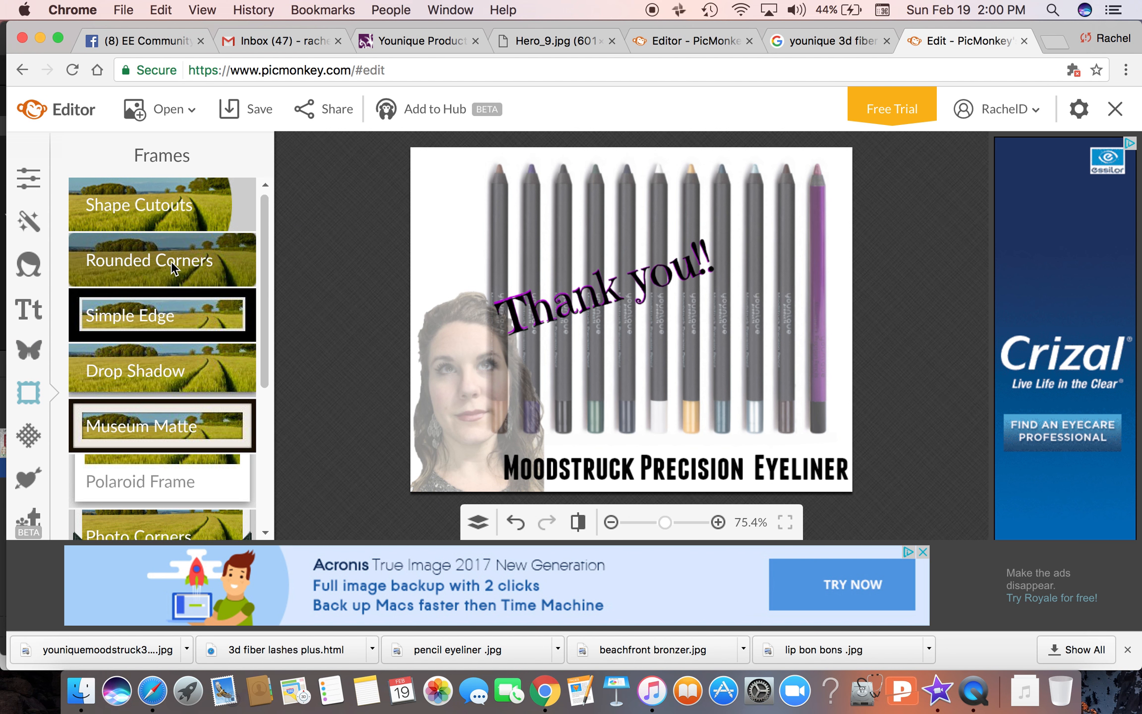
click(142, 361)
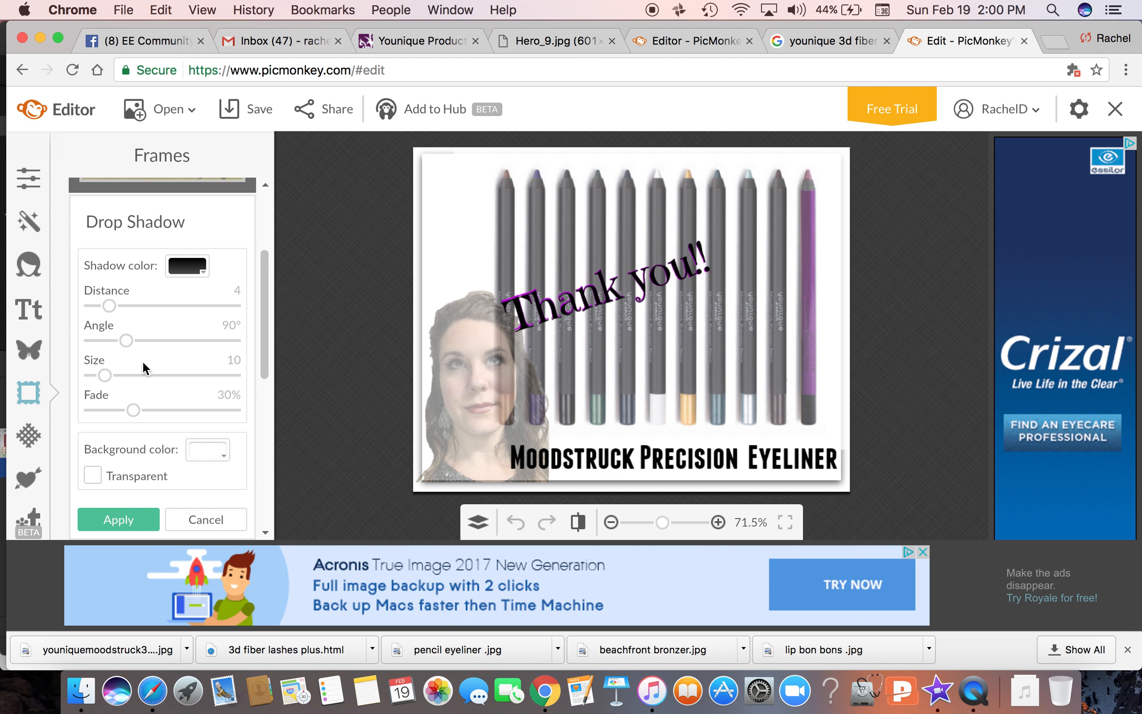
click(126, 519)
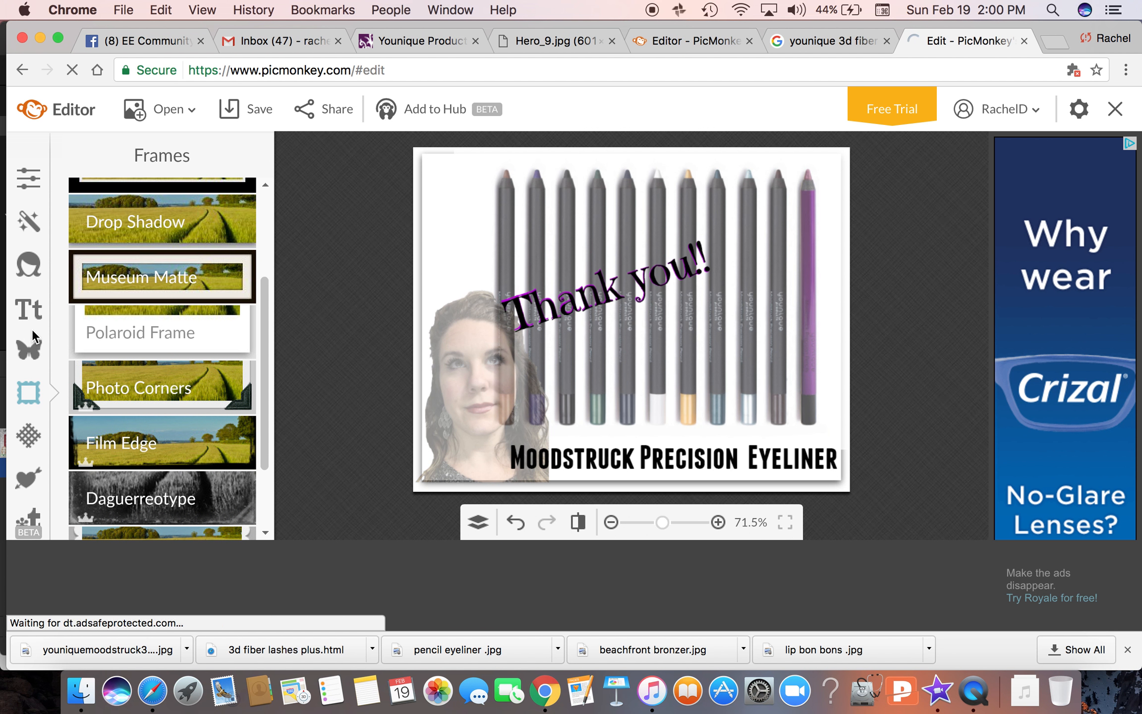
click(26, 434)
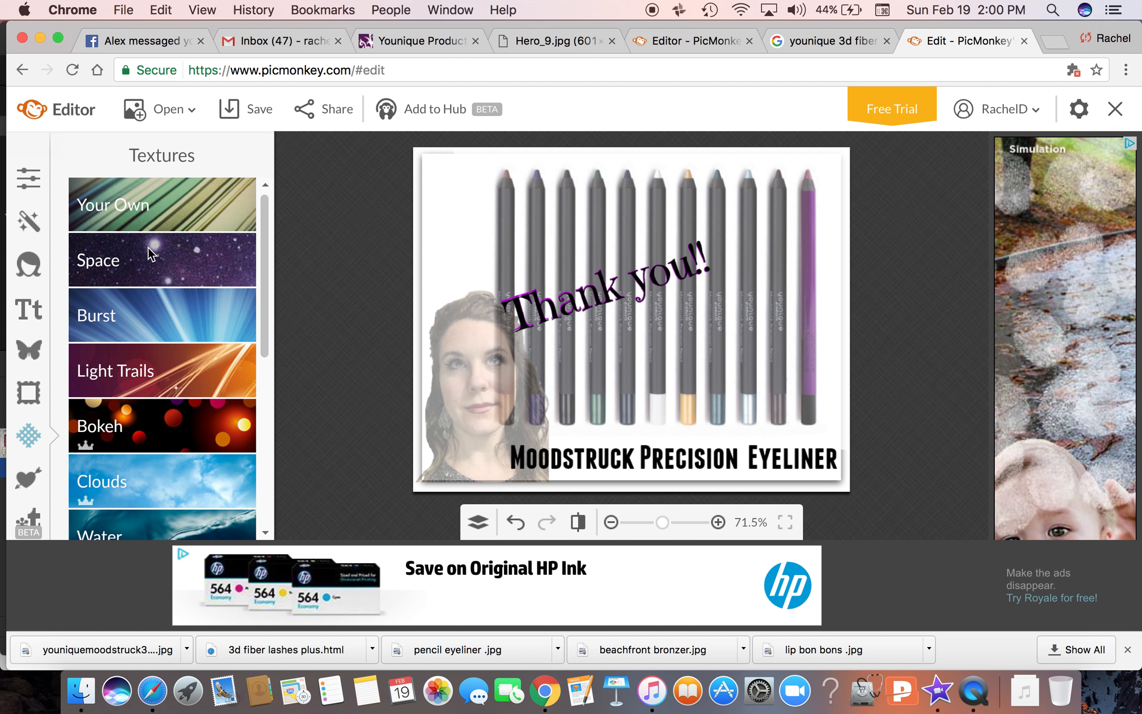
click(146, 258)
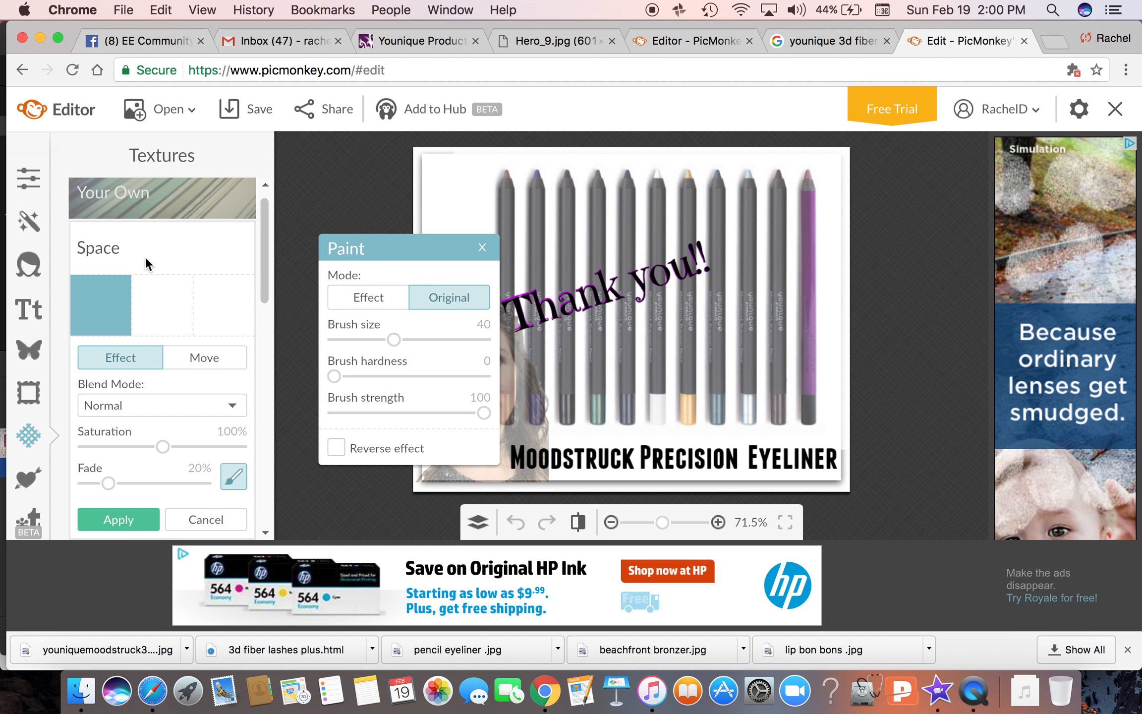
click(201, 516)
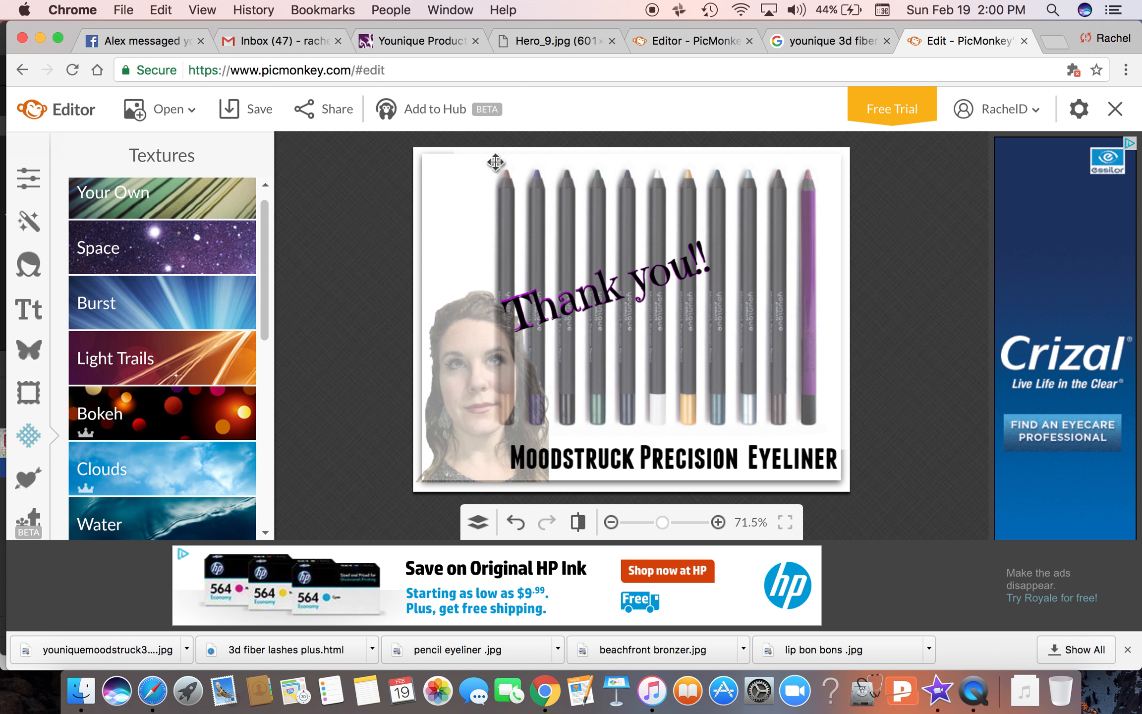
click(185, 304)
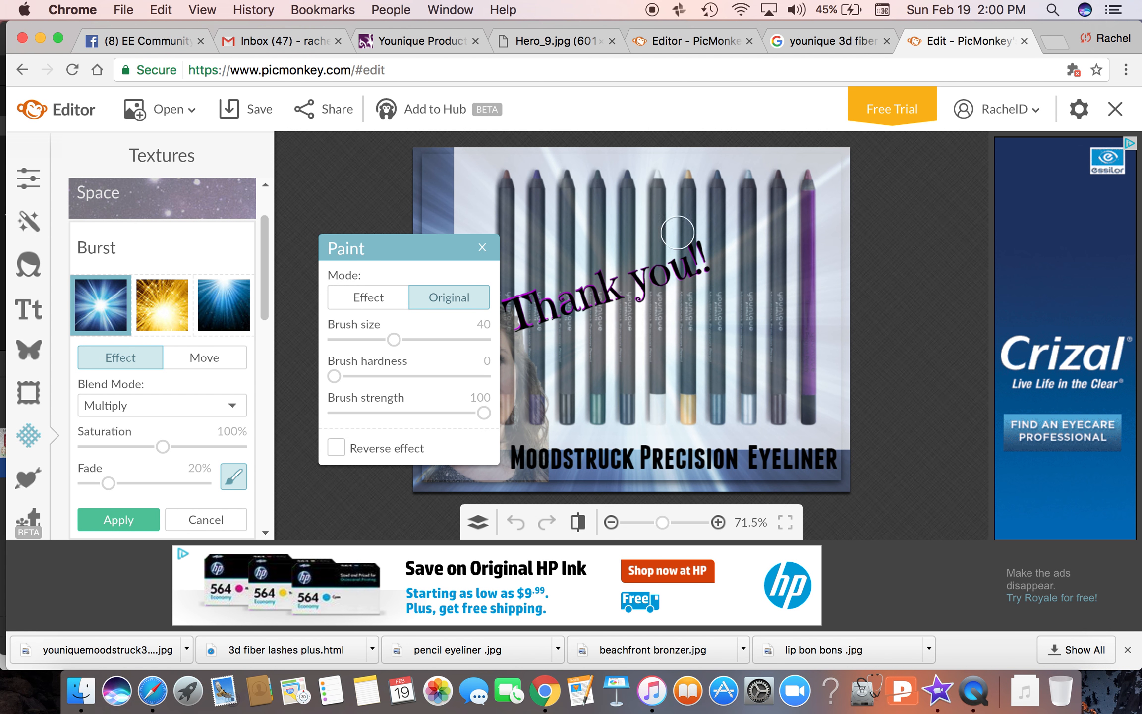
click(210, 516)
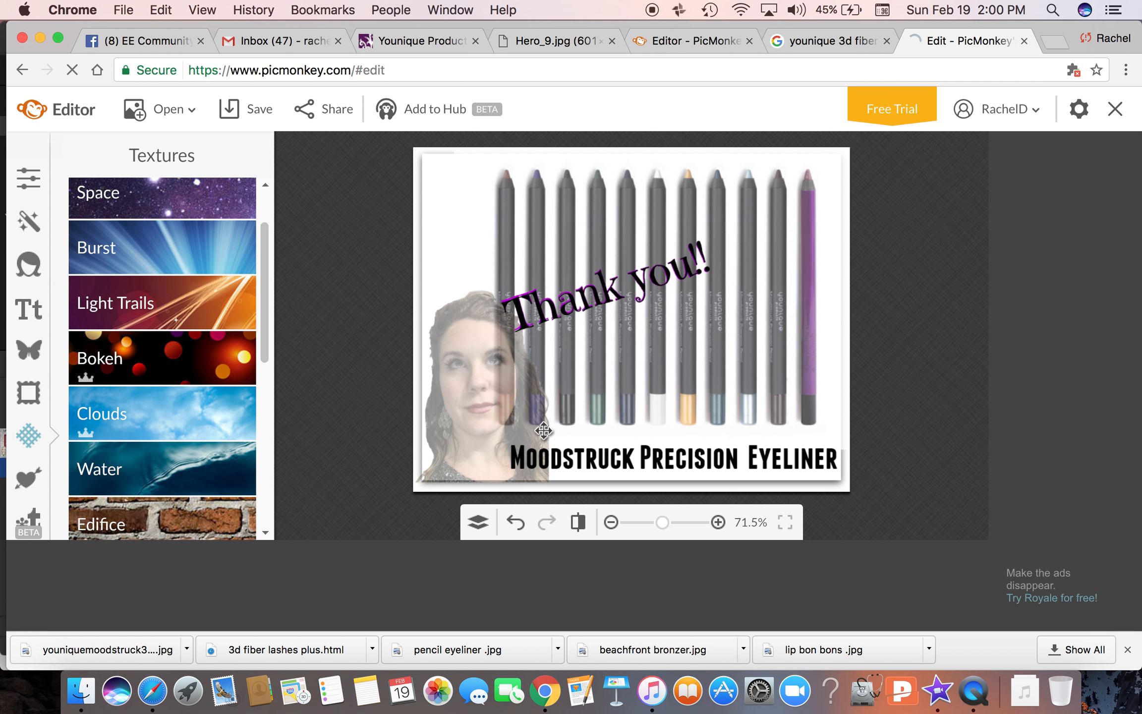
Step: Delete the faded portrait overlay and add me transparent2.png from the computer's "Younique ideas etc" folder as its replacement
click(483, 395)
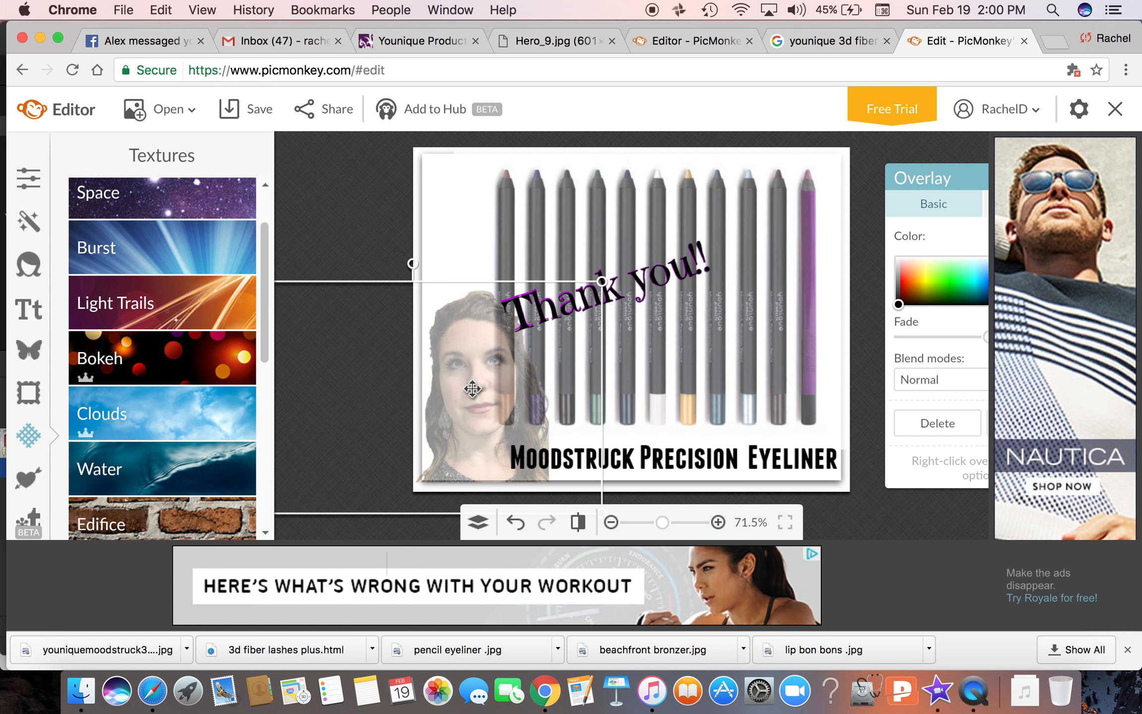
key(Delete)
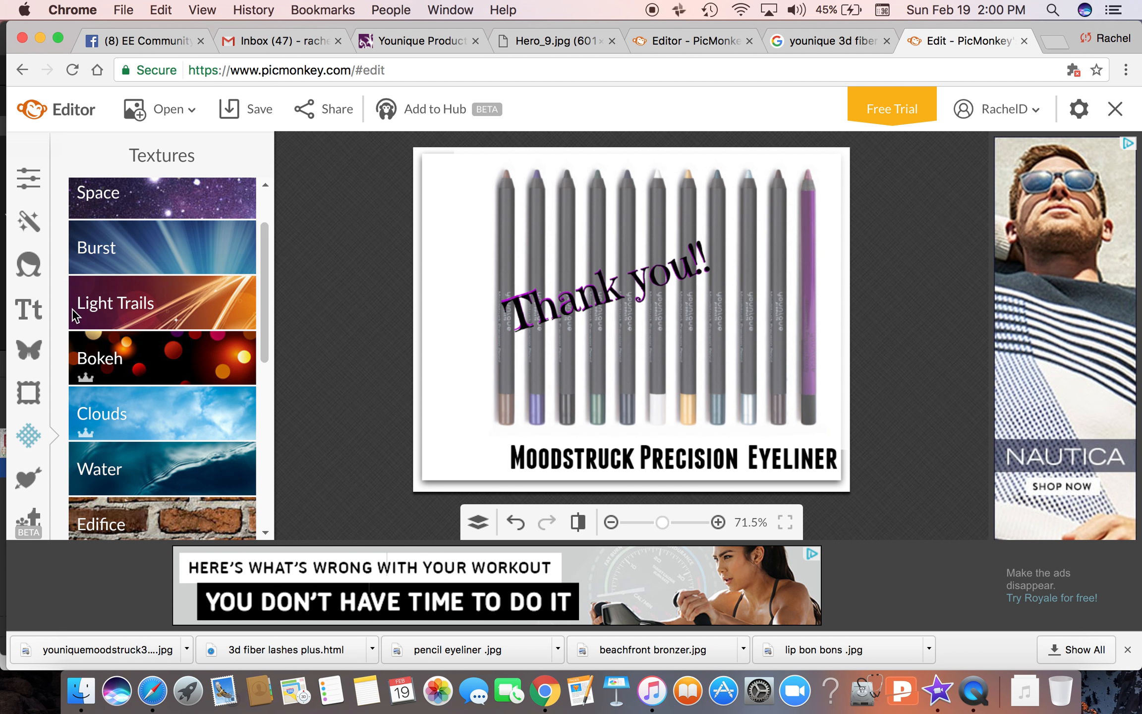
click(39, 351)
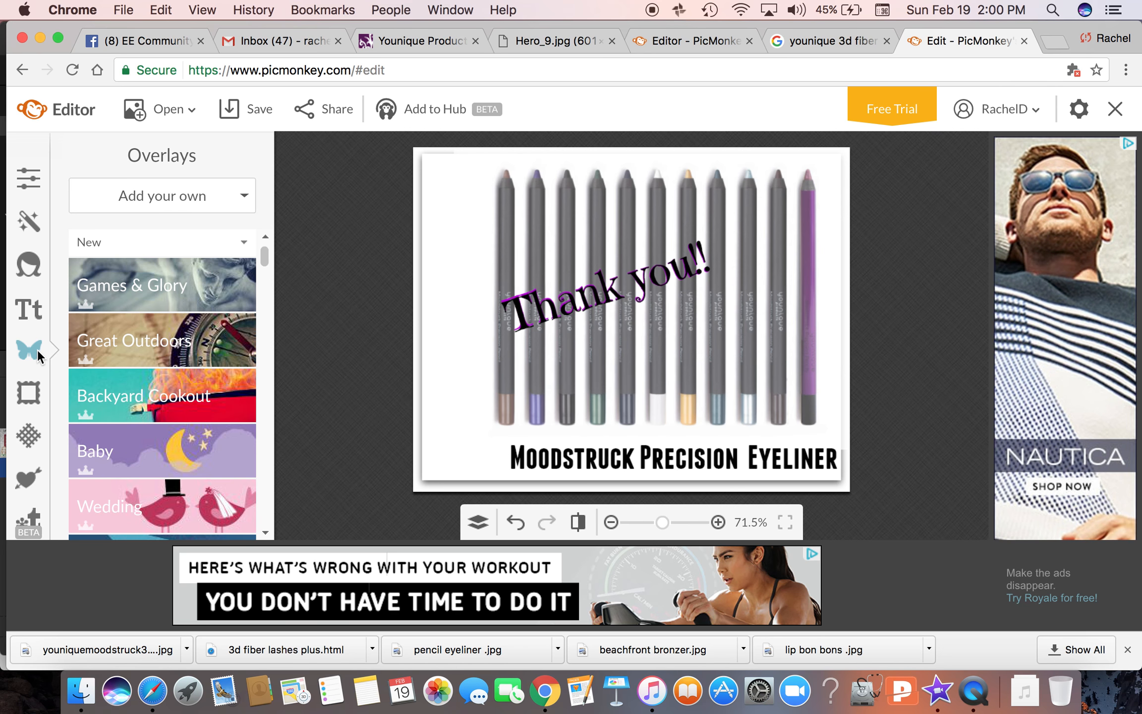
click(123, 192)
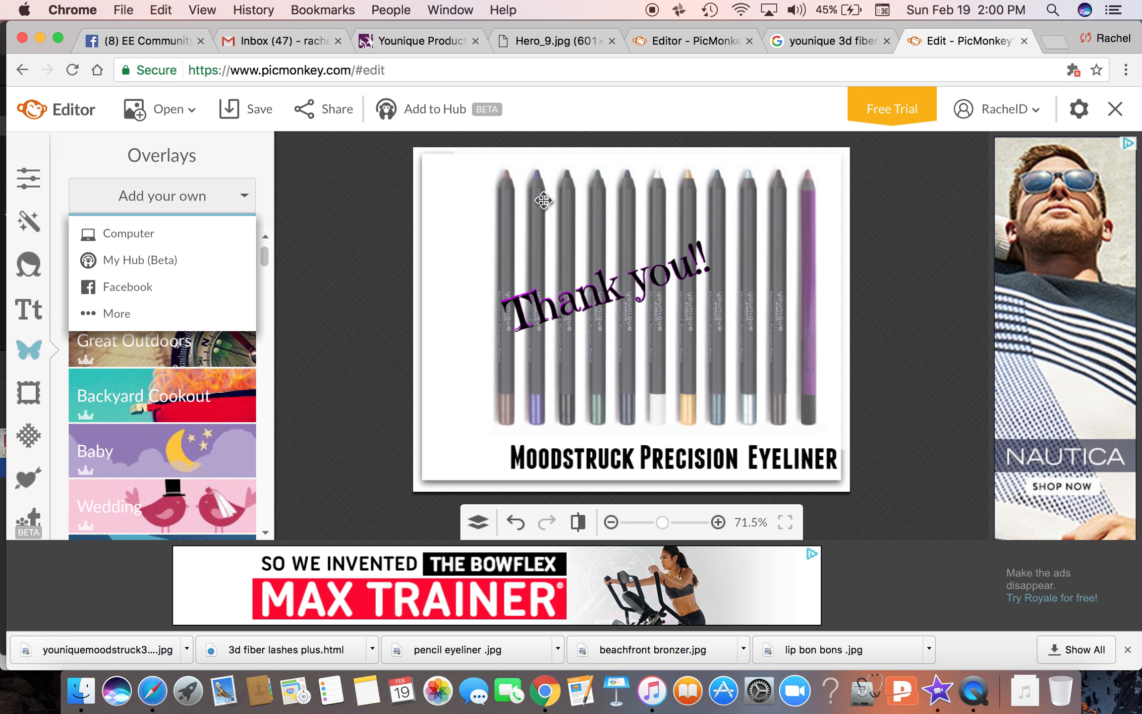
click(213, 230)
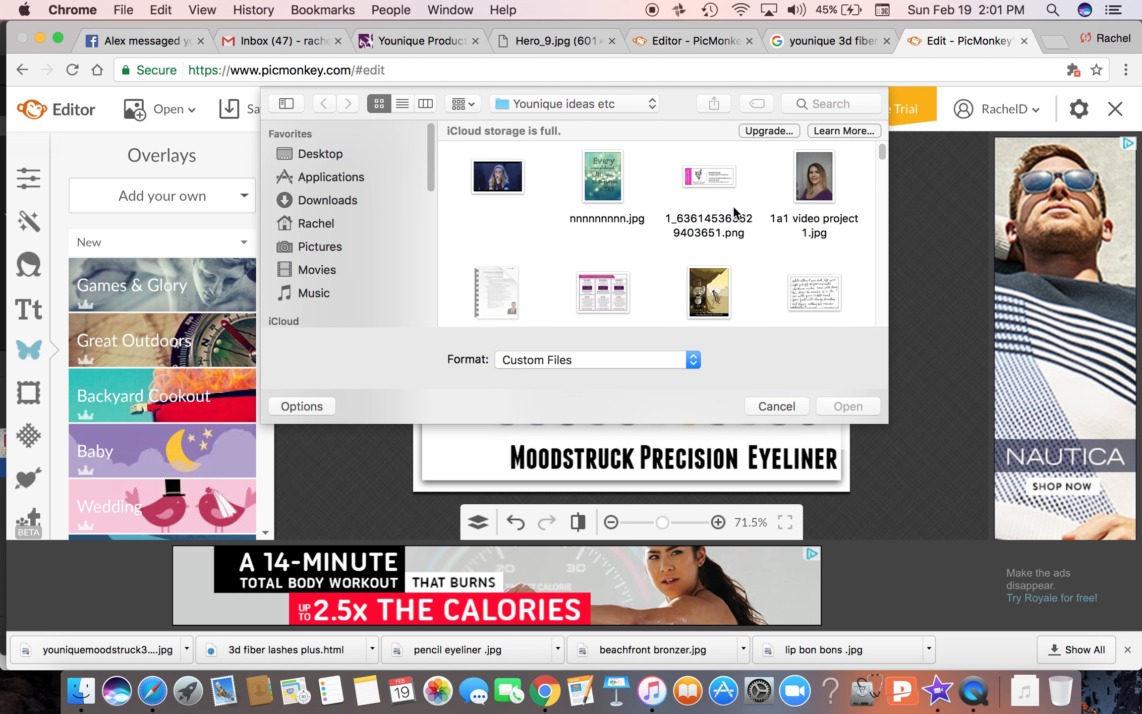
scroll(748, 200, down, 10)
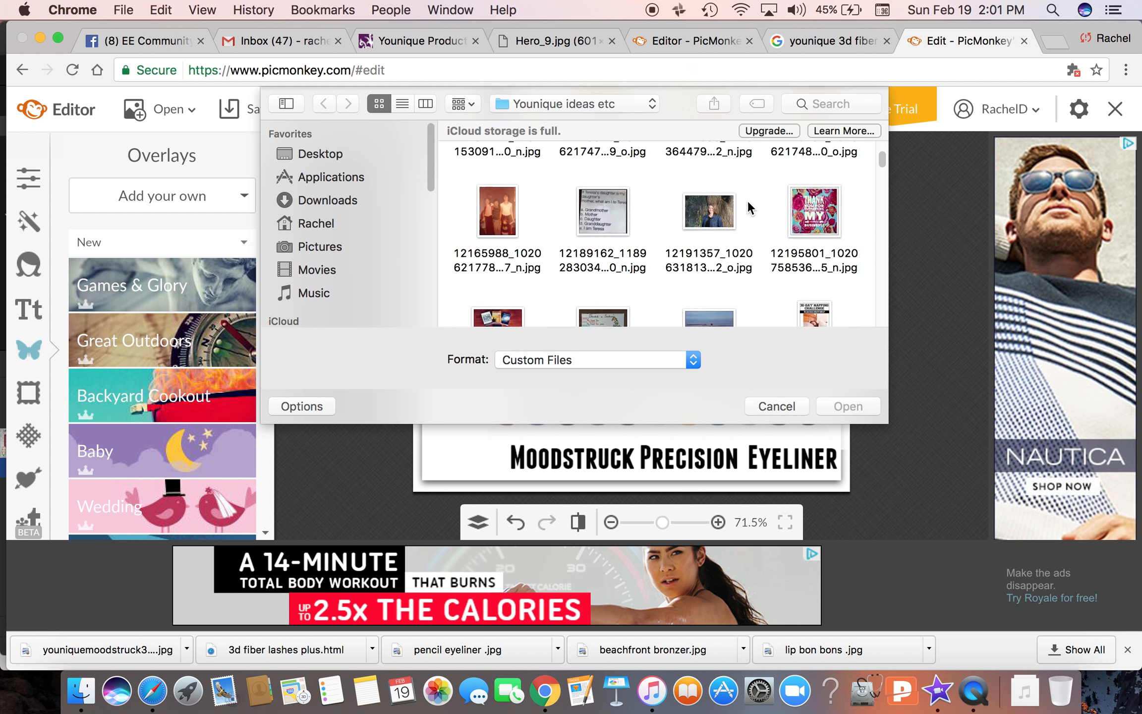
scroll(747, 198, down, 15)
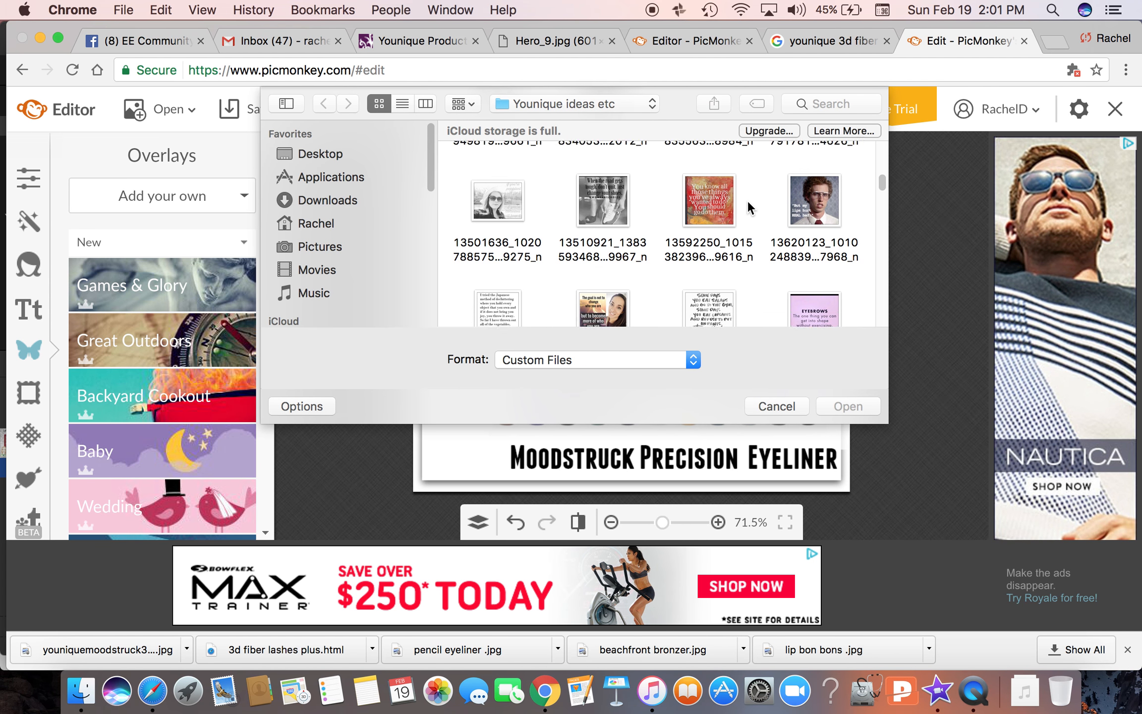
scroll(748, 205, down, 15)
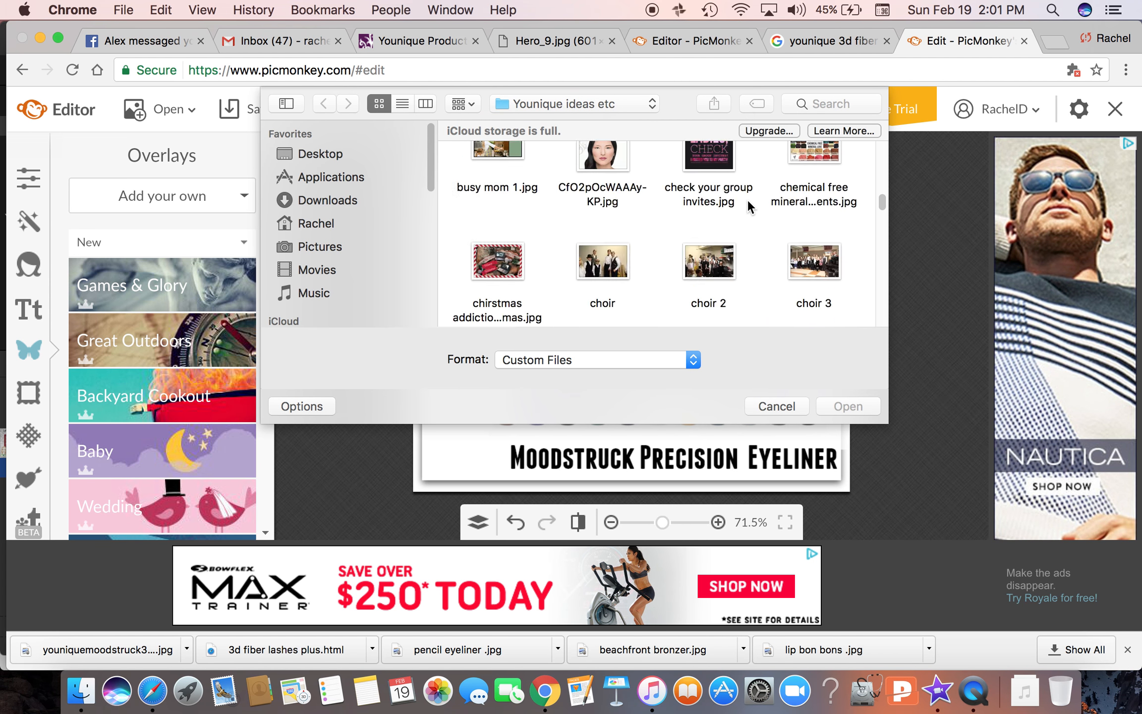
scroll(747, 198, down, 15)
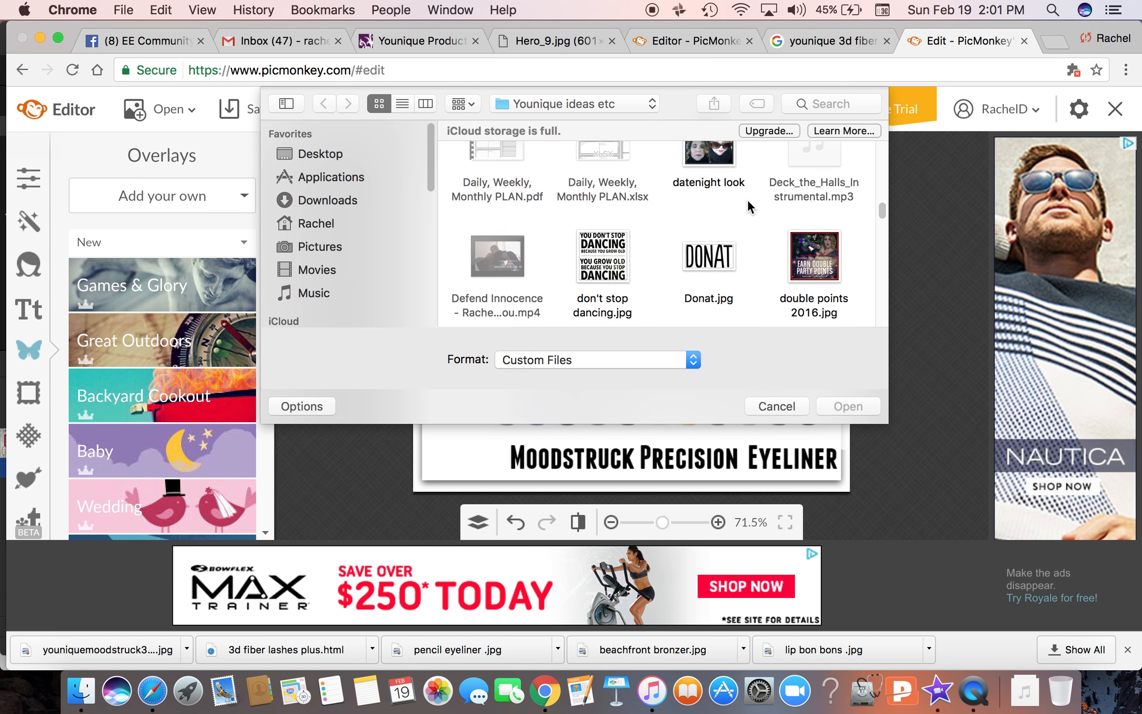
scroll(747, 198, down, 15)
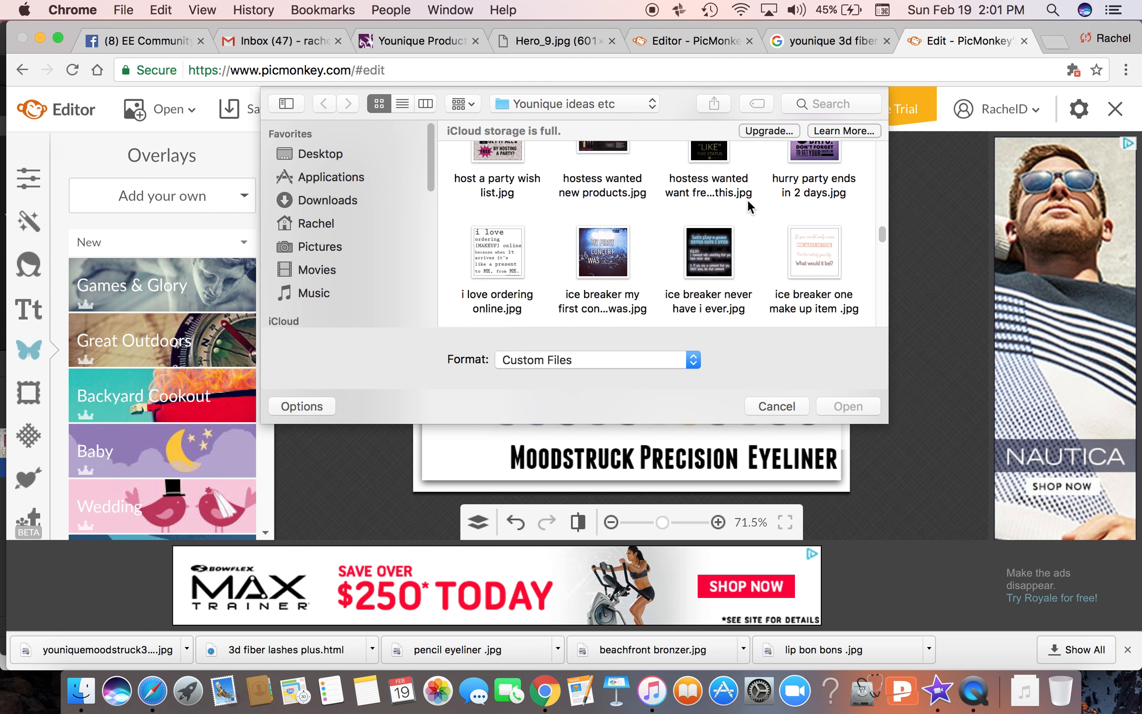
scroll(748, 206, down, 15)
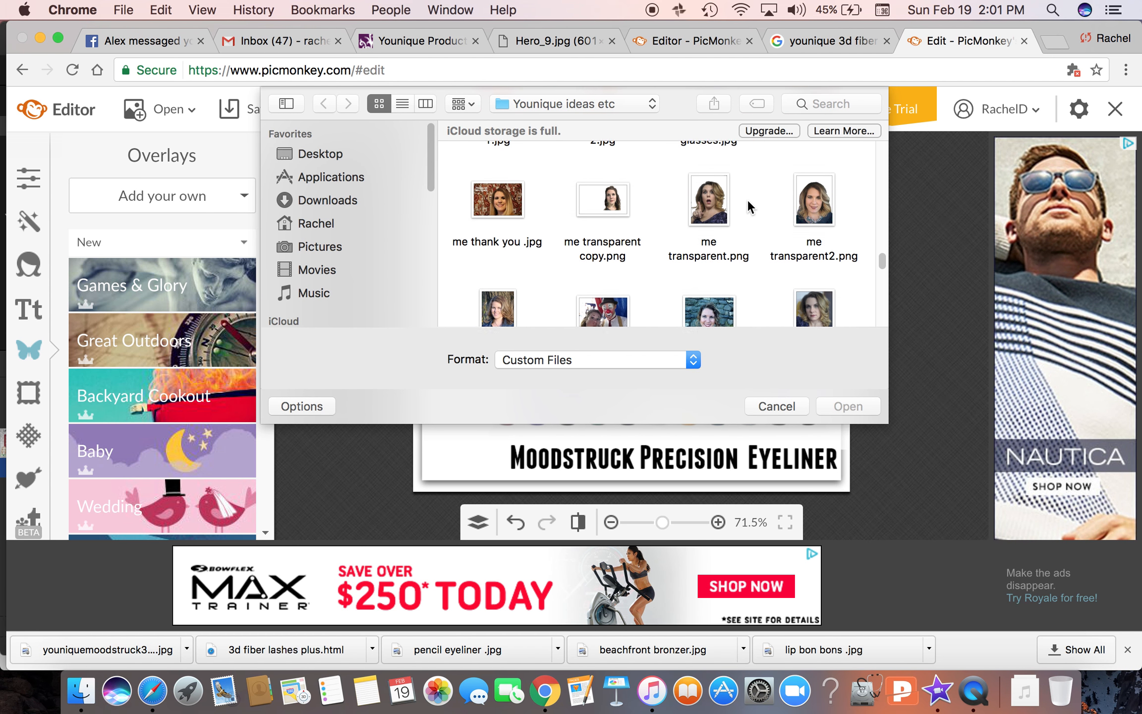
scroll(747, 198, up, 2)
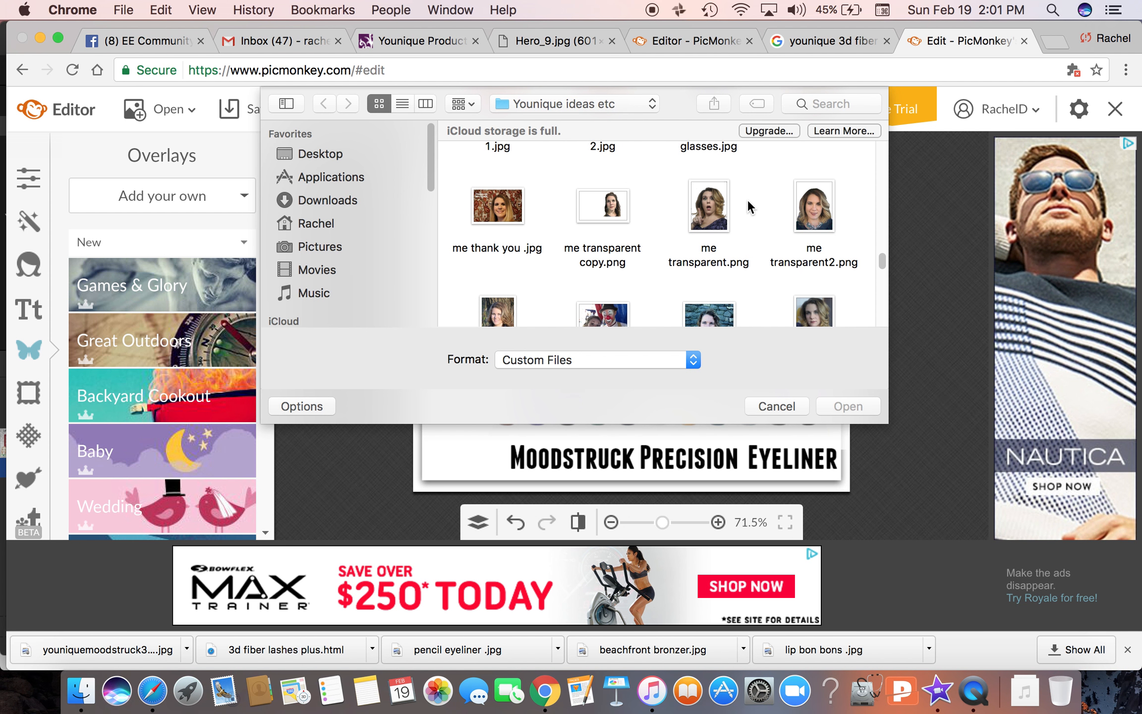
click(818, 203)
click(861, 404)
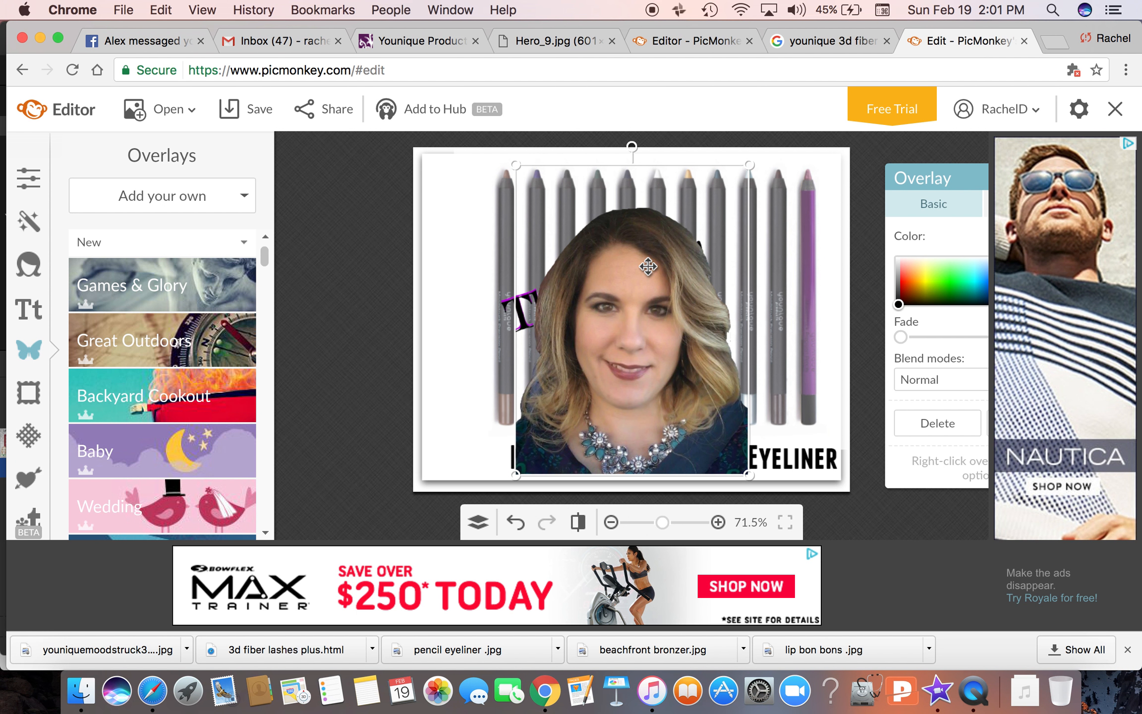
Step: Shrink the new portrait into the canvas's lower-left corner and layer it behind all text but in front of the pencil image
drag(648, 267, 568, 246)
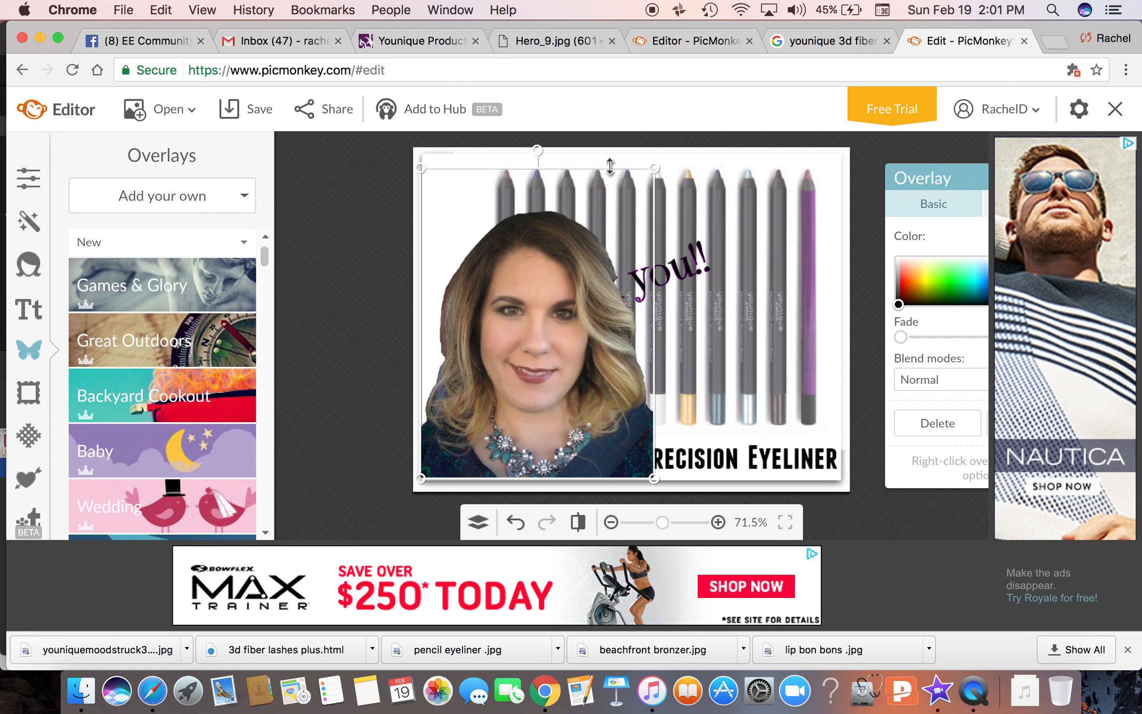
drag(654, 171, 613, 201)
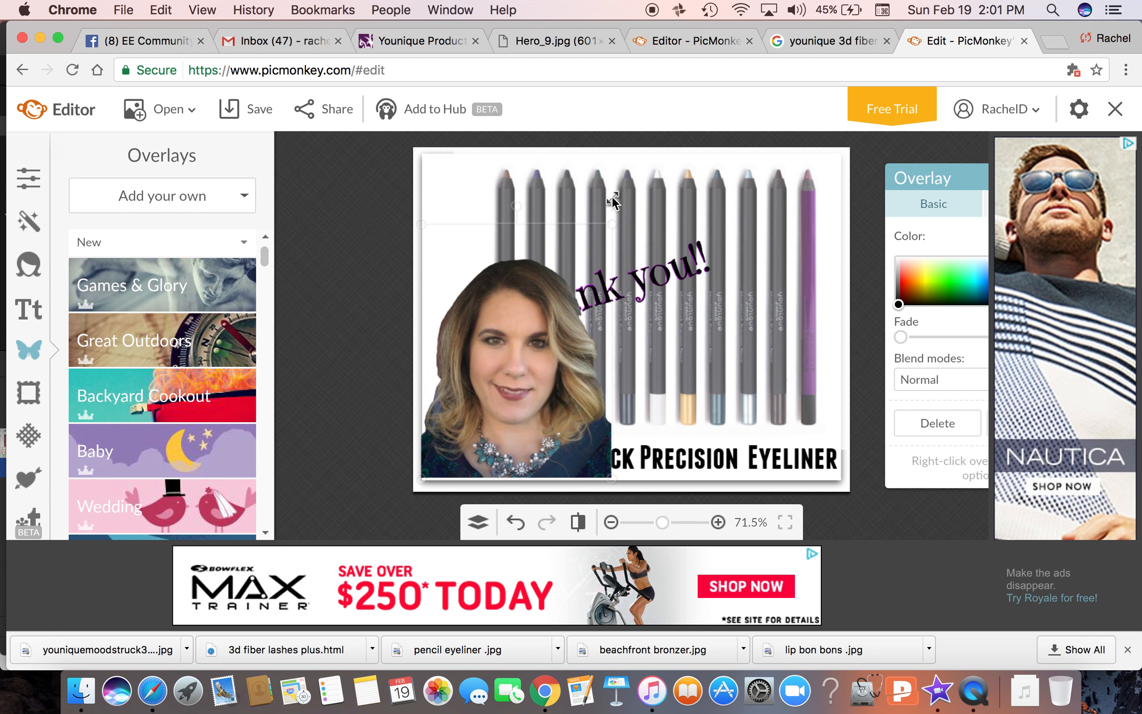
right_click(548, 302)
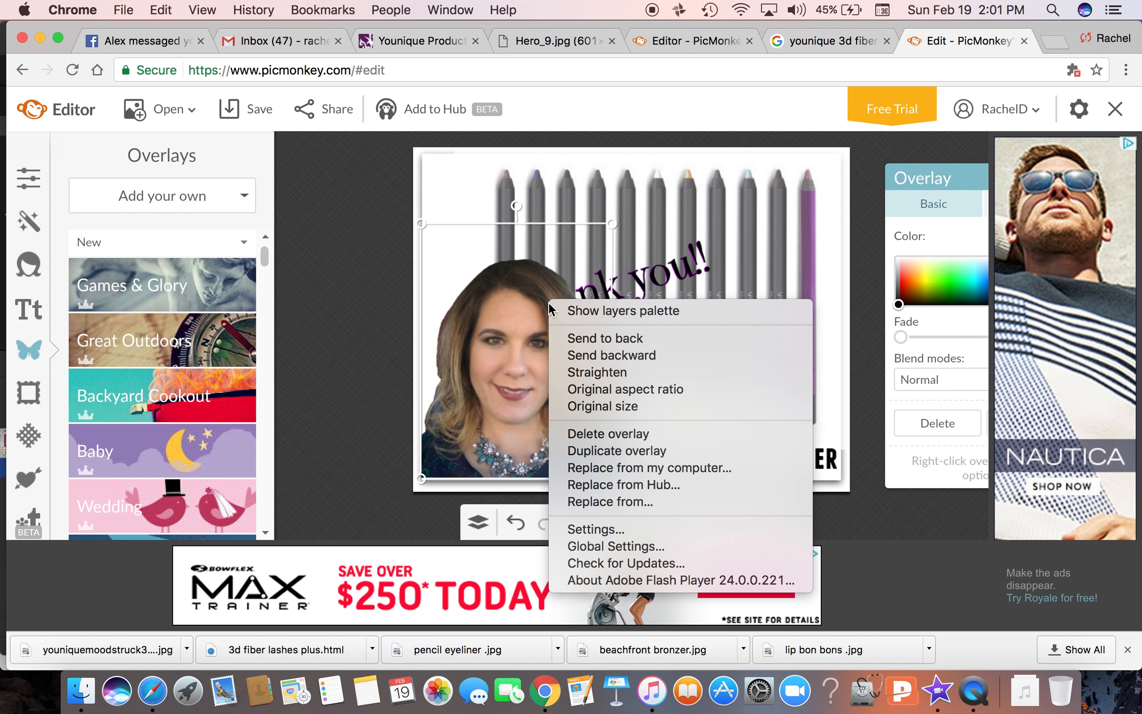
click(569, 337)
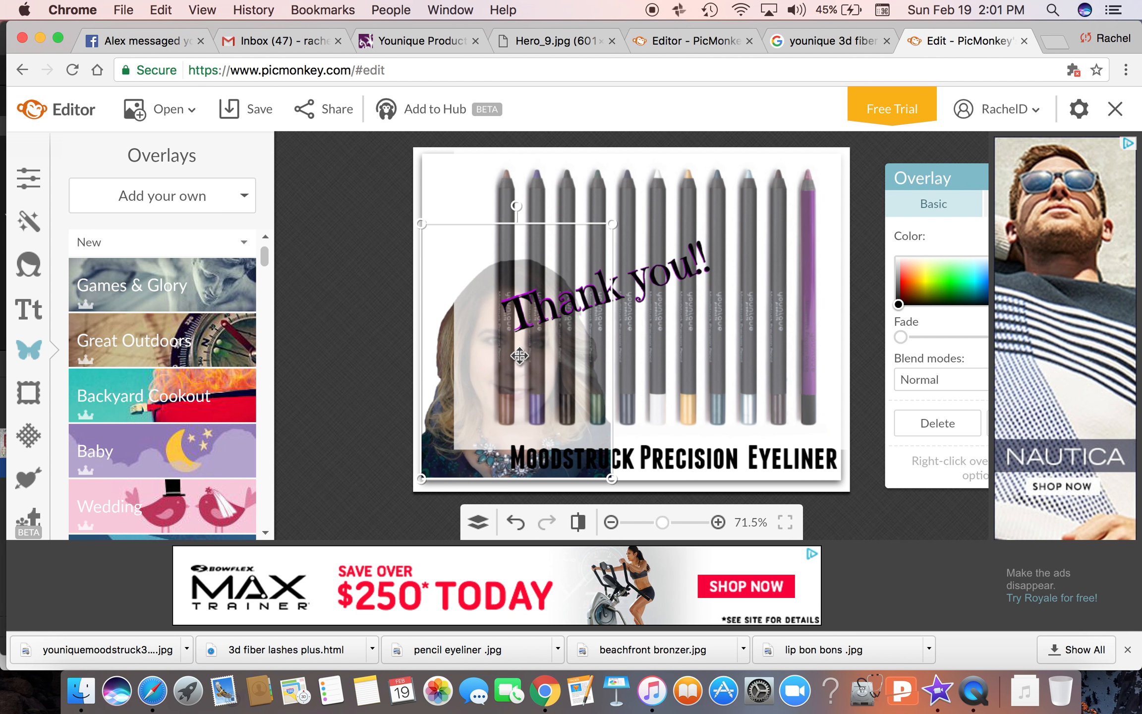
right_click(444, 392)
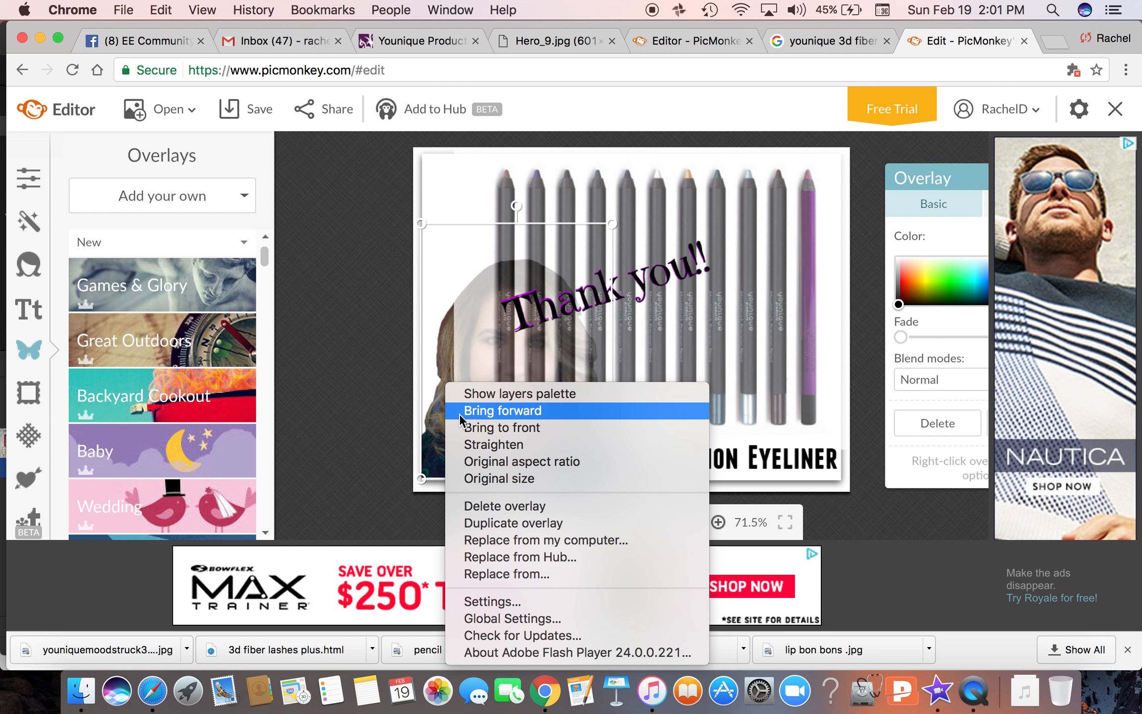
click(459, 413)
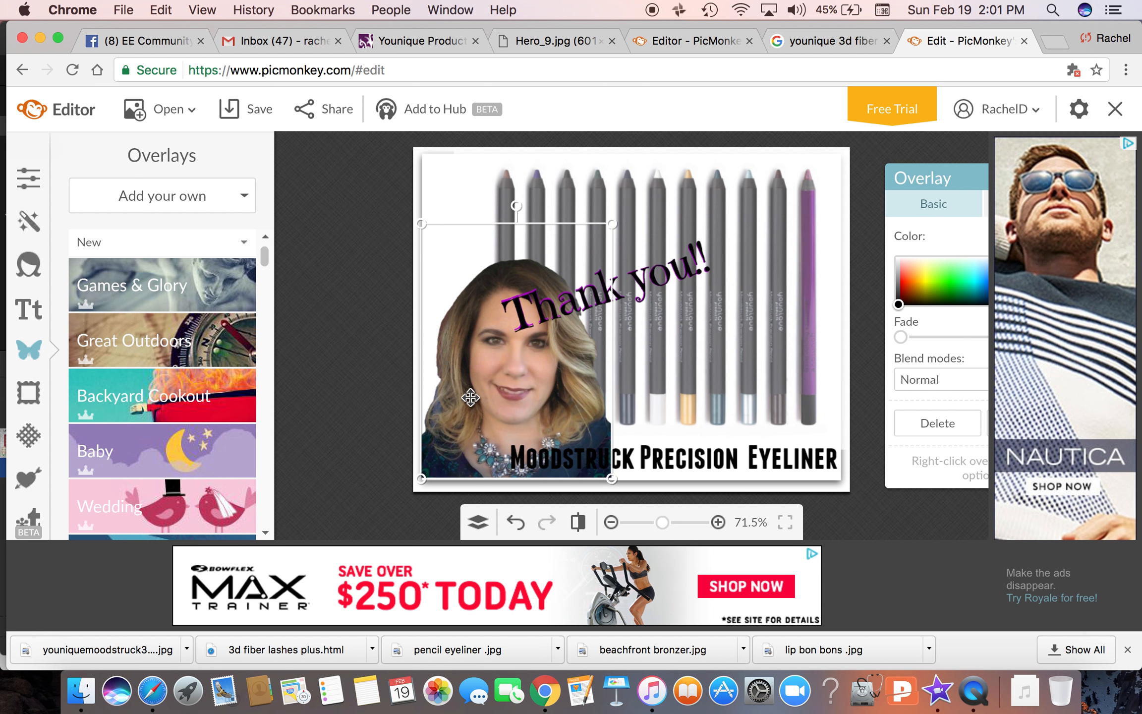
right_click(474, 392)
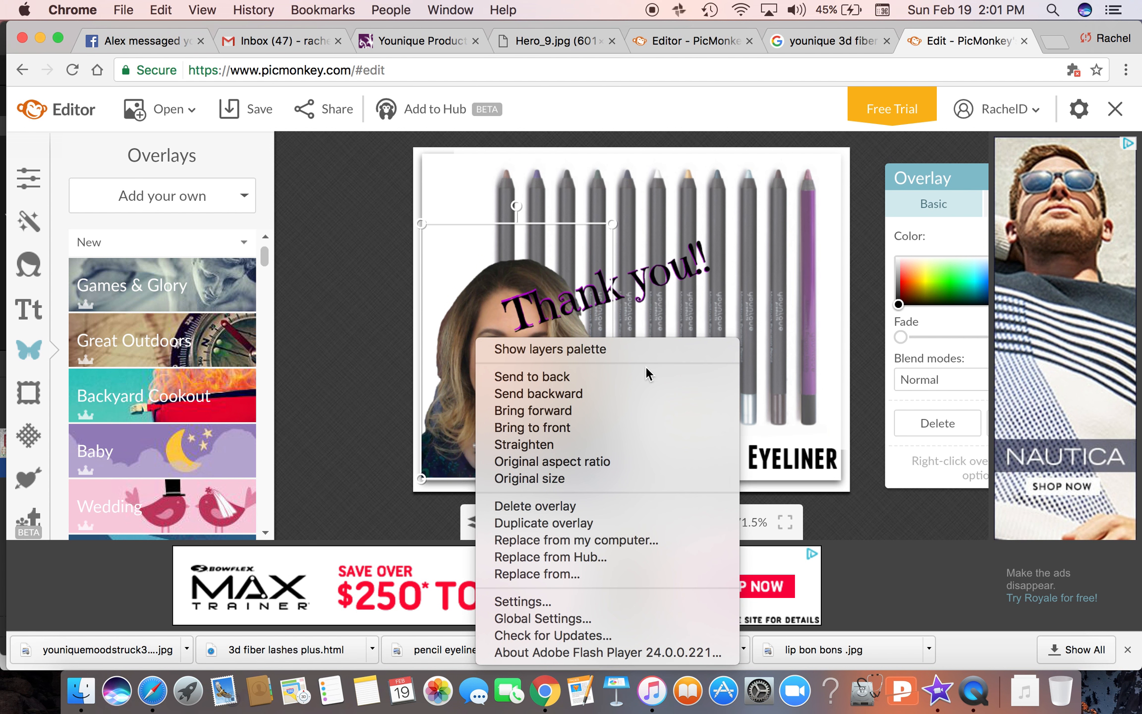
click(515, 286)
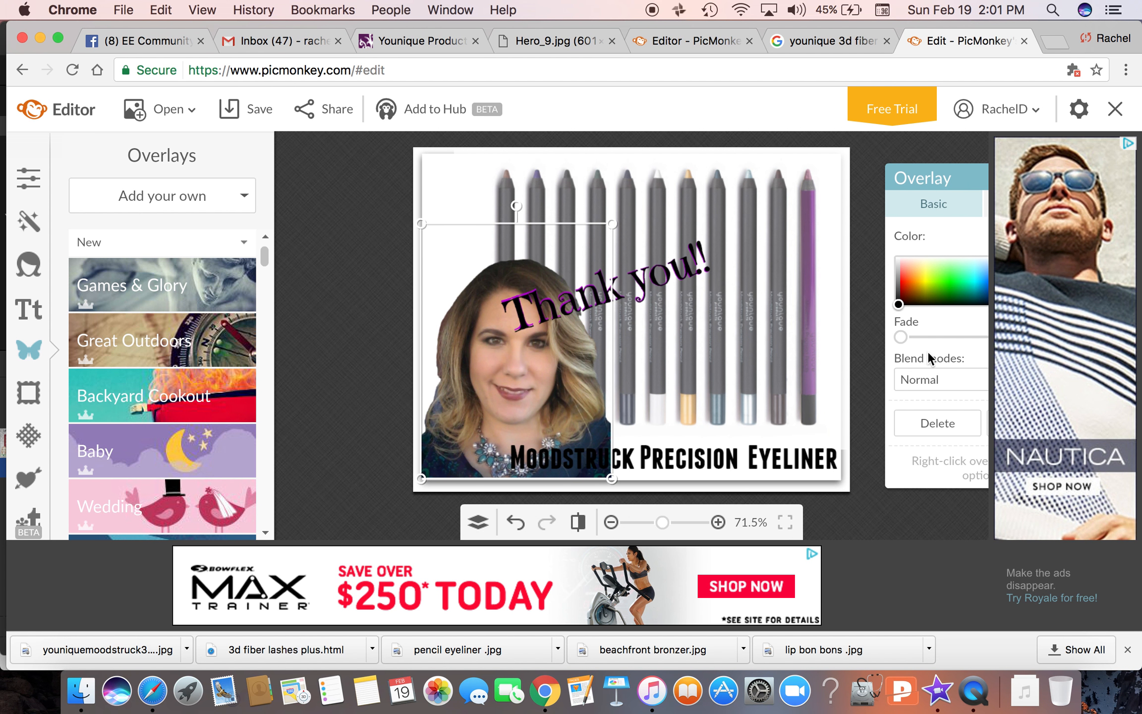
Step: Partially fade the new portrait overlay so the pencils show through it, and leave all overlays deselected
drag(901, 336, 935, 337)
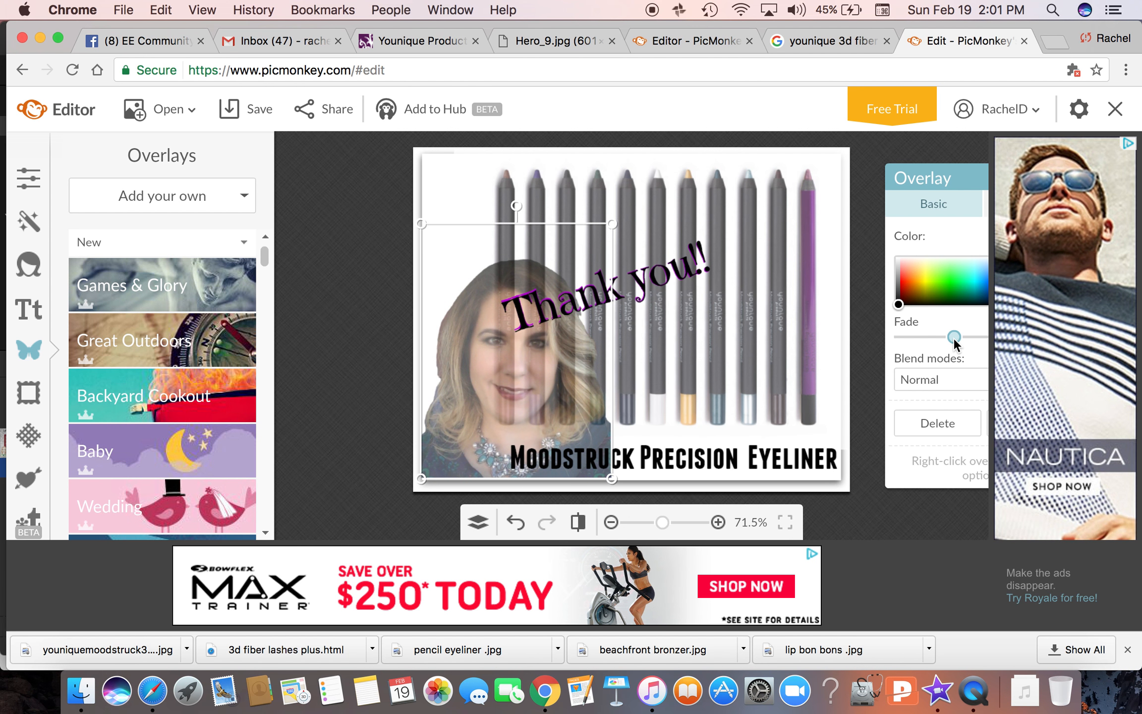
drag(965, 338, 957, 337)
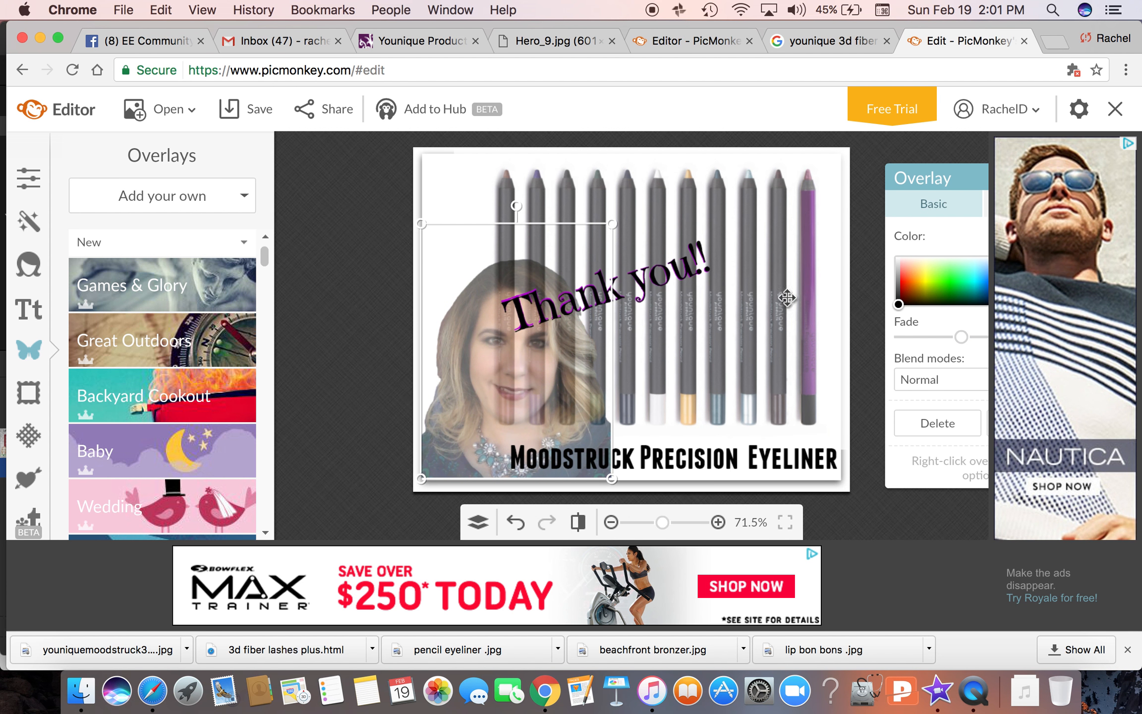
click(483, 200)
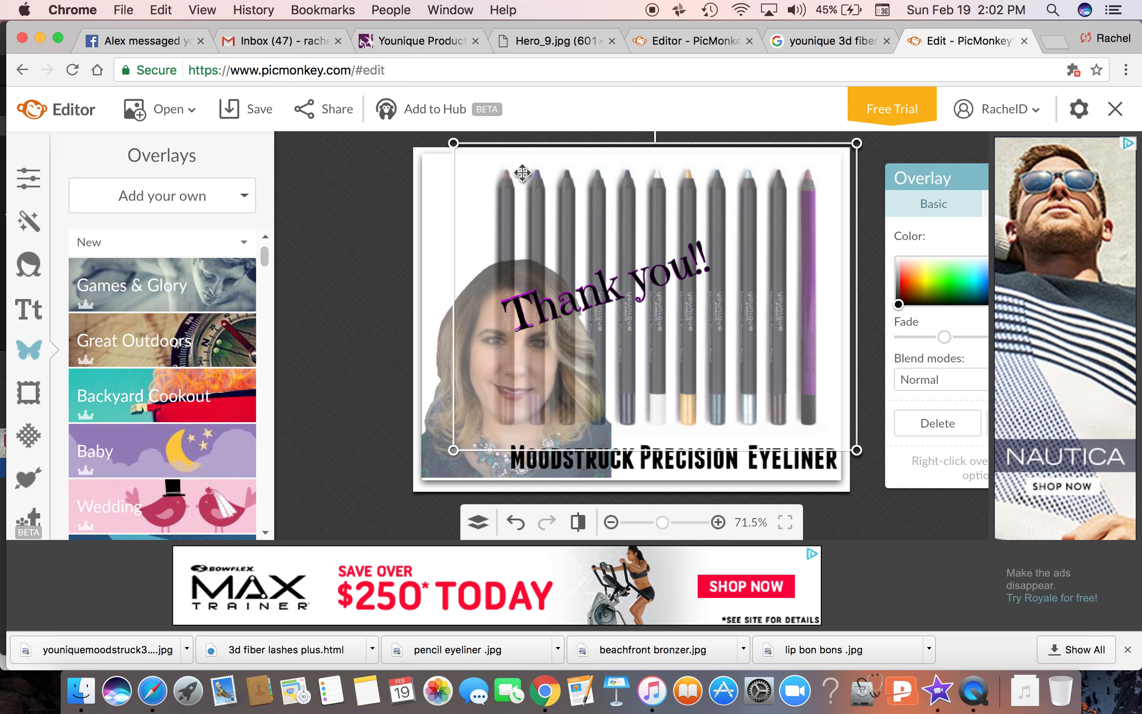
click(379, 172)
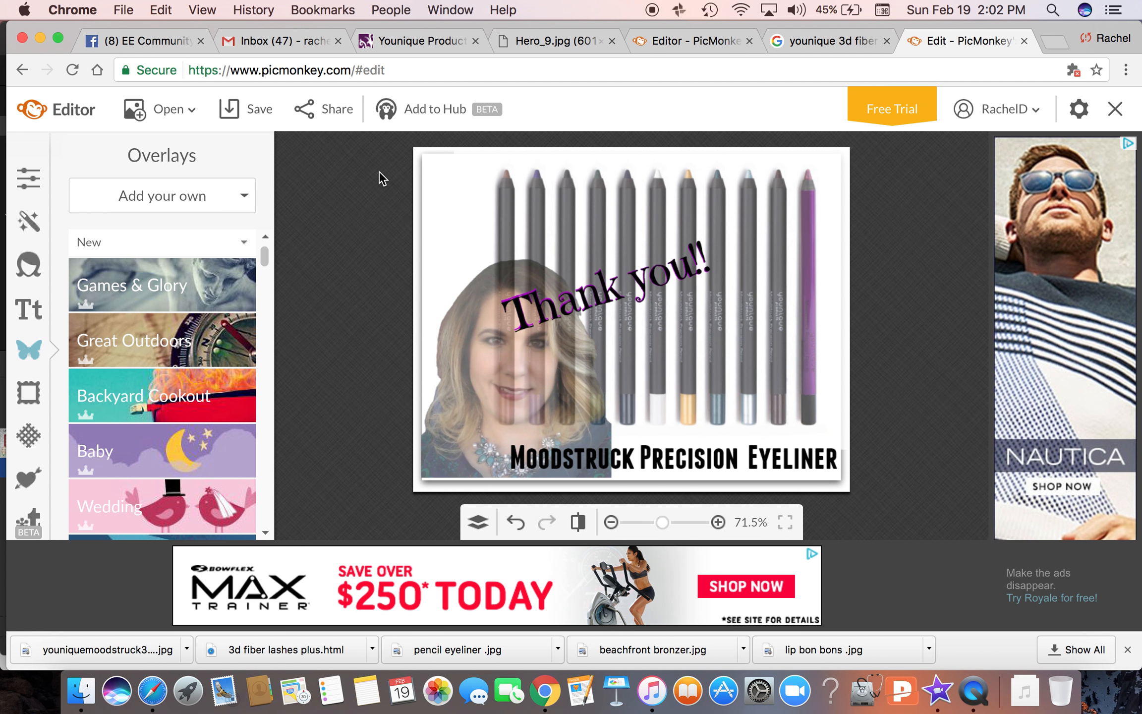
Step: Save the graphic to the Desktop as a JPEG named pencil eyeliner thank you, using Sean quality
click(239, 107)
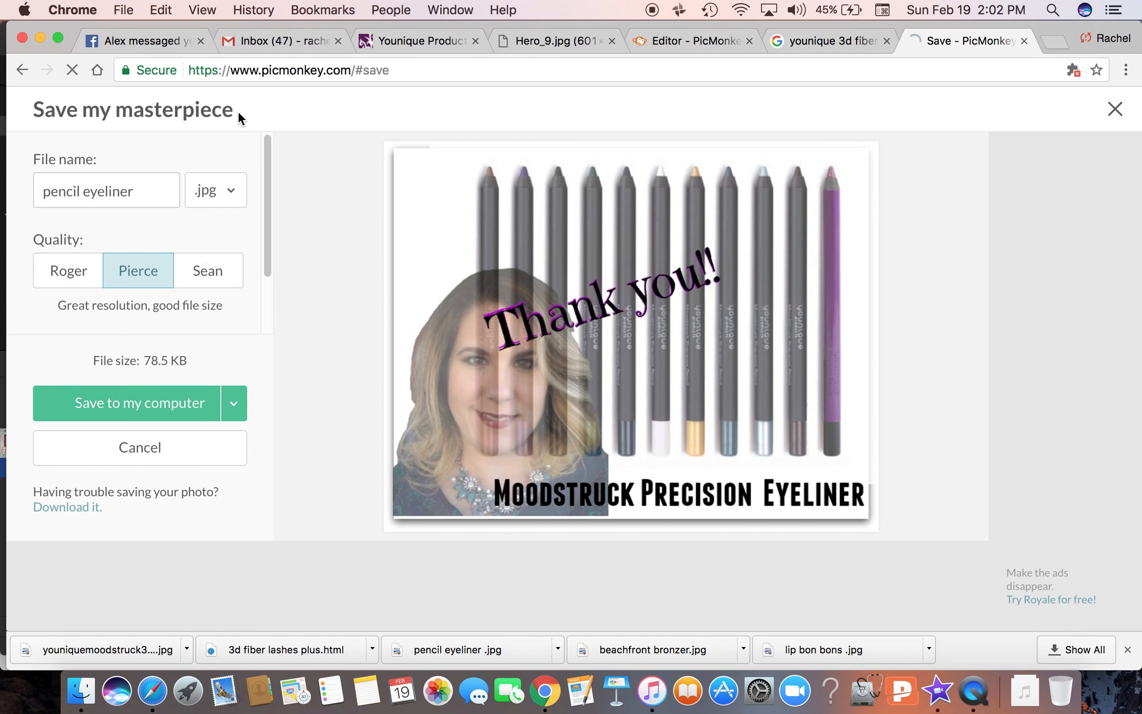
click(131, 197)
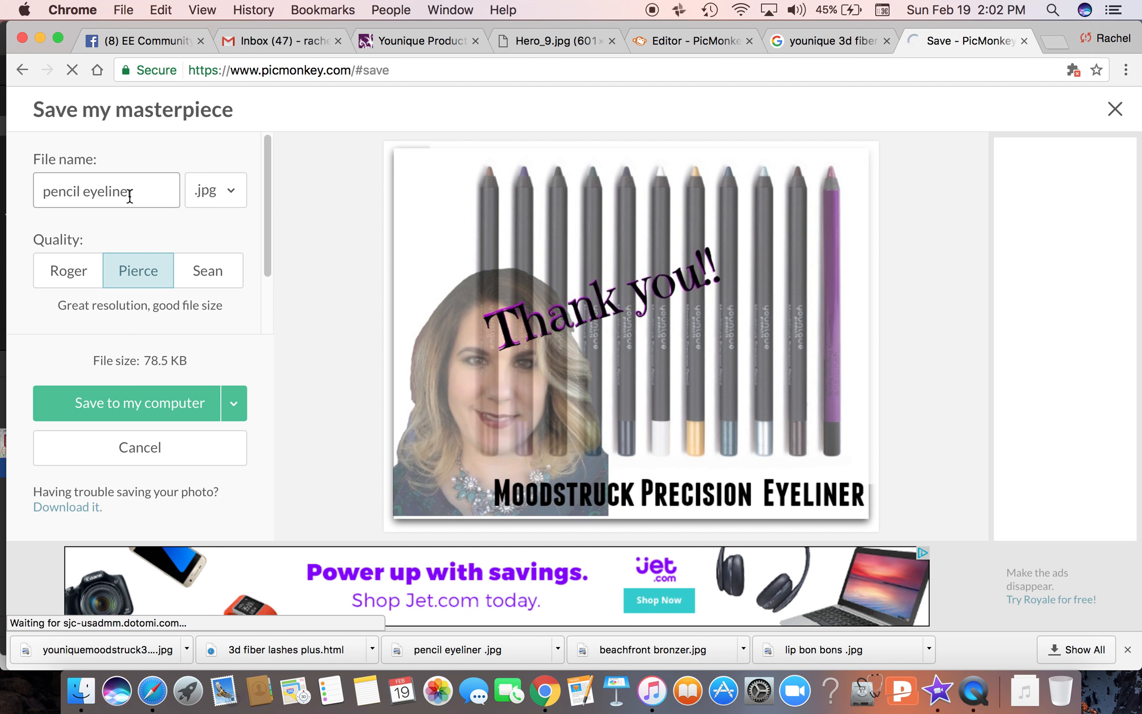
click(209, 284)
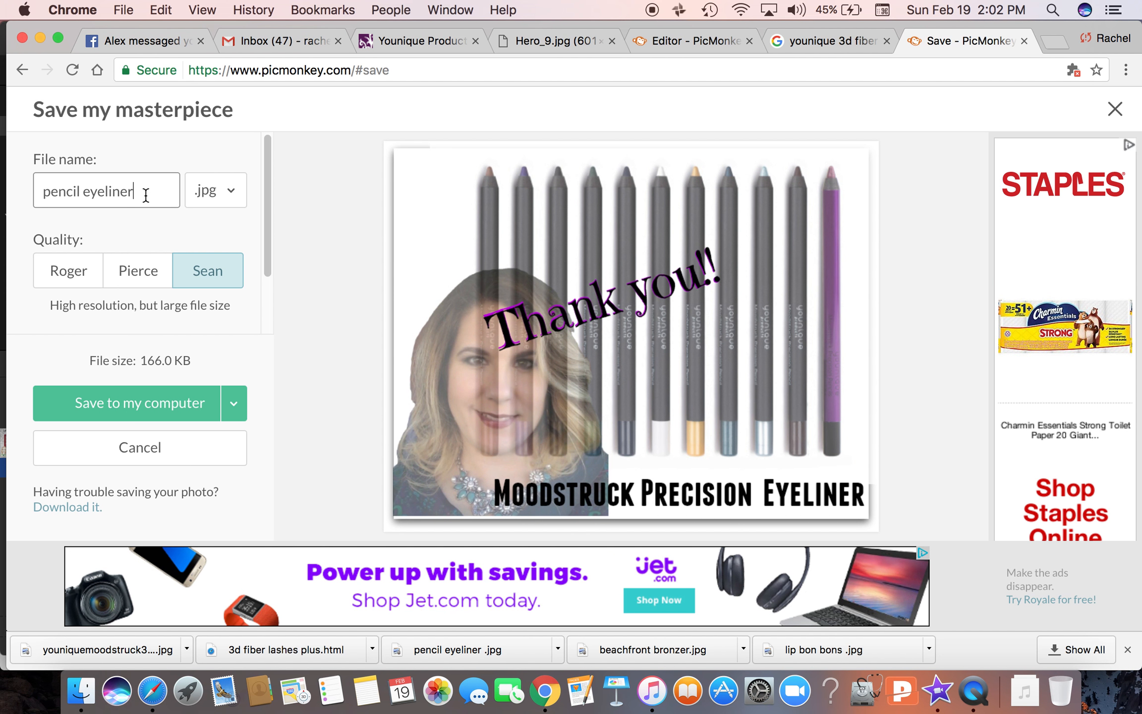
text(thank you)
click(104, 394)
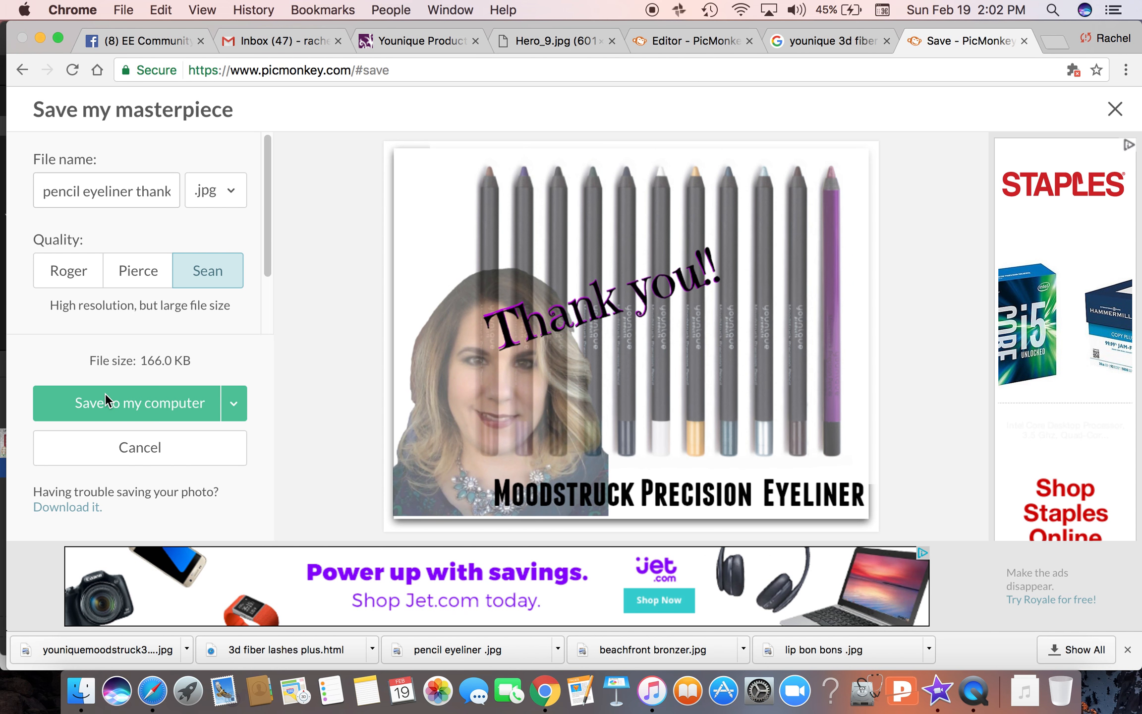
click(619, 170)
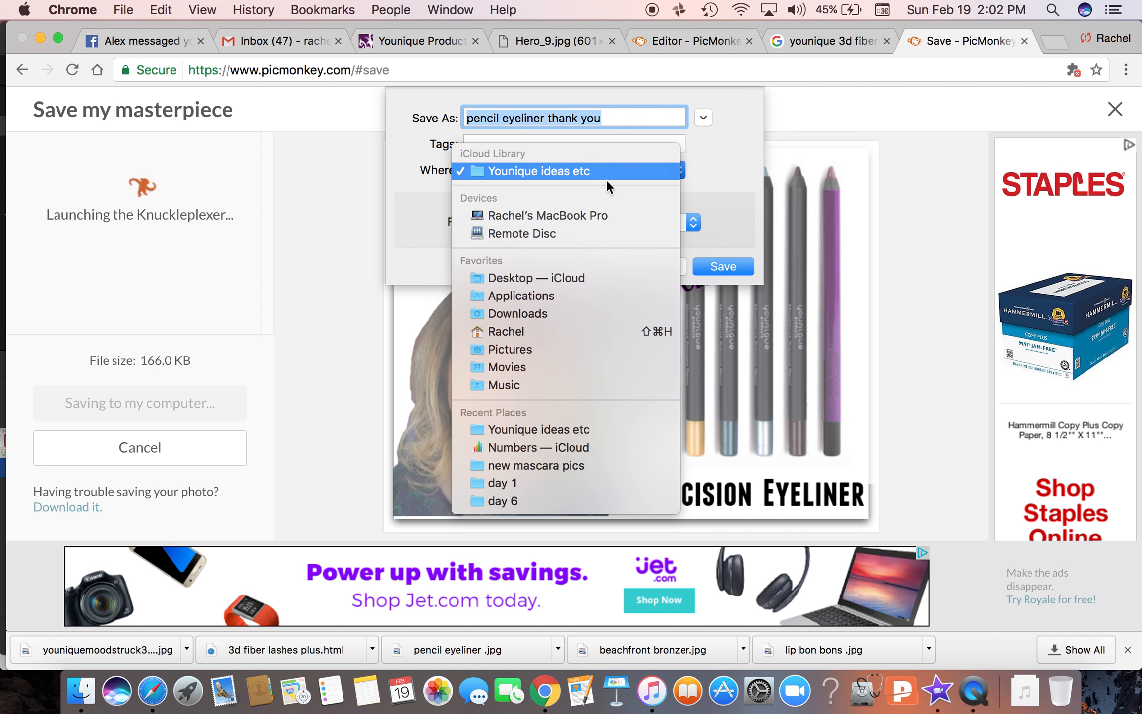
click(558, 279)
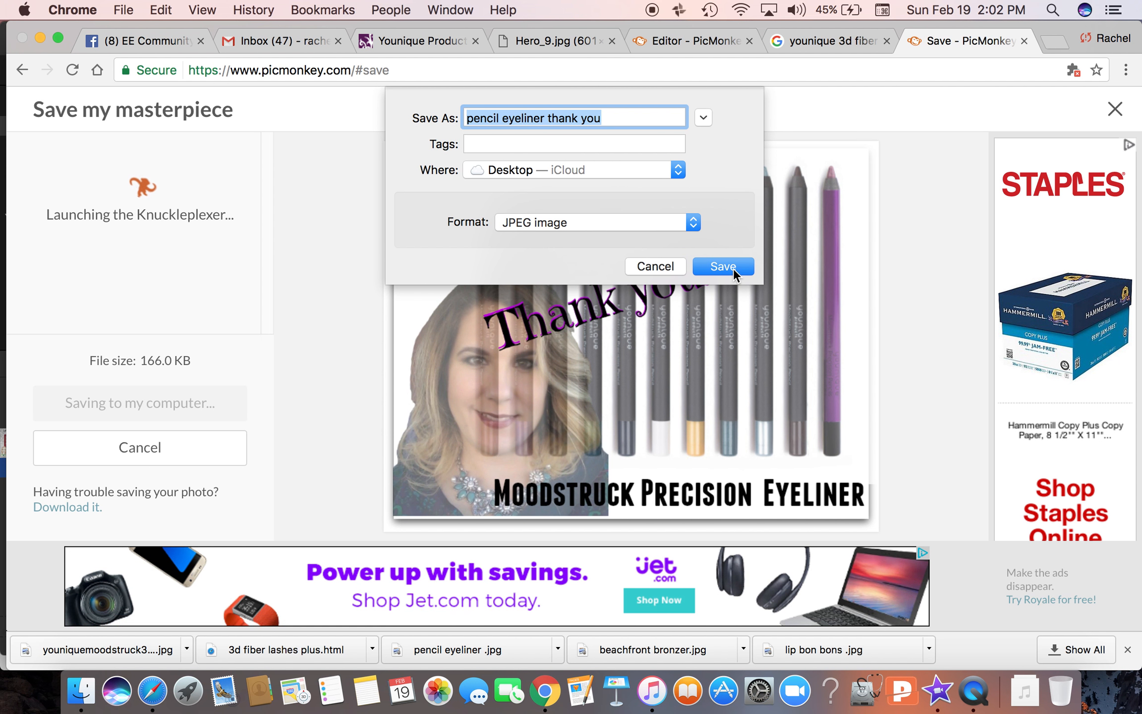
click(733, 269)
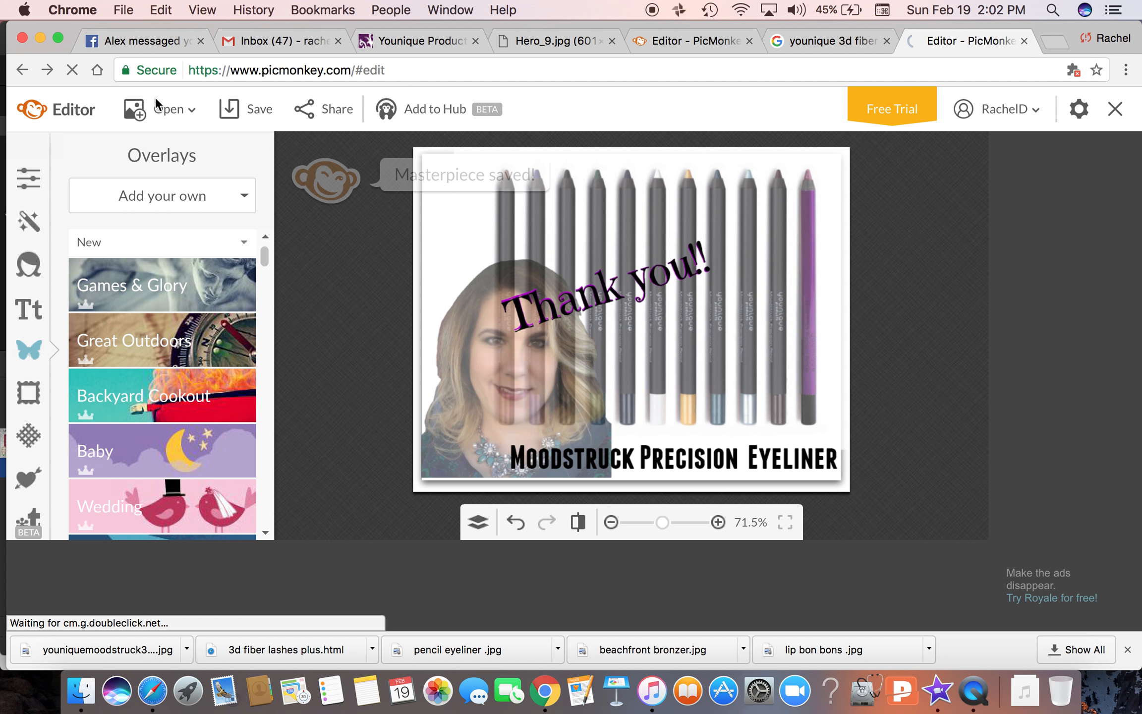
Step: Open pencil eyeliner thank you.jpg from the computer's Desktop as a flattened image for editing
click(163, 105)
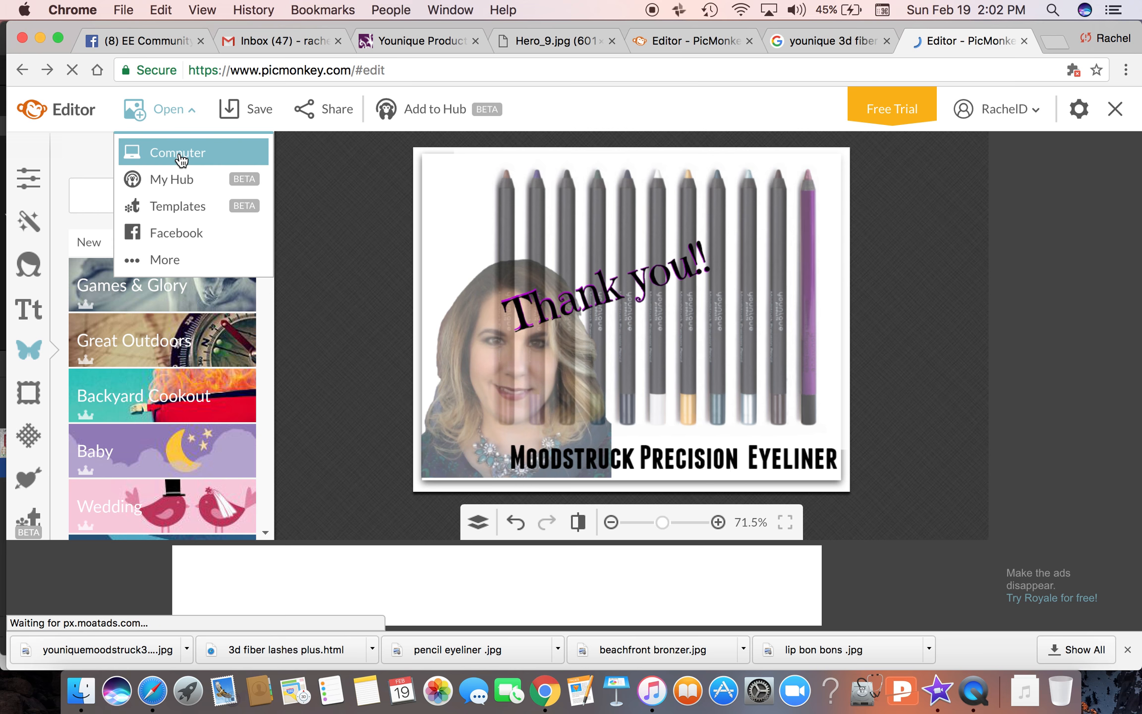
click(179, 156)
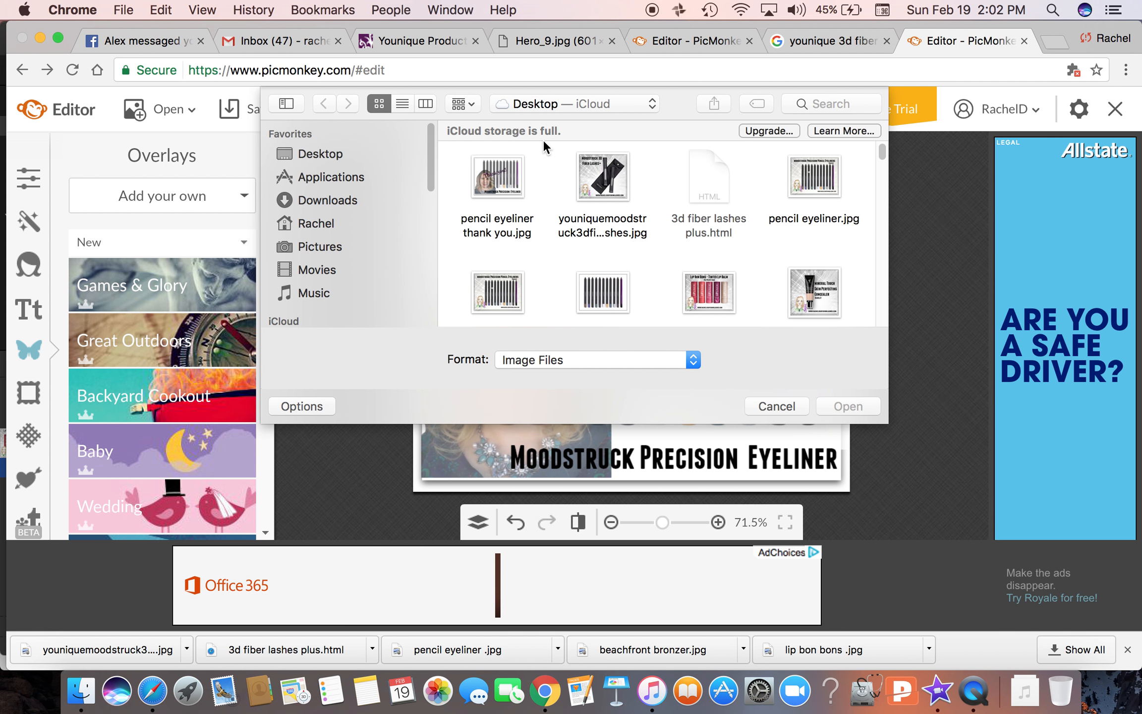
click(493, 170)
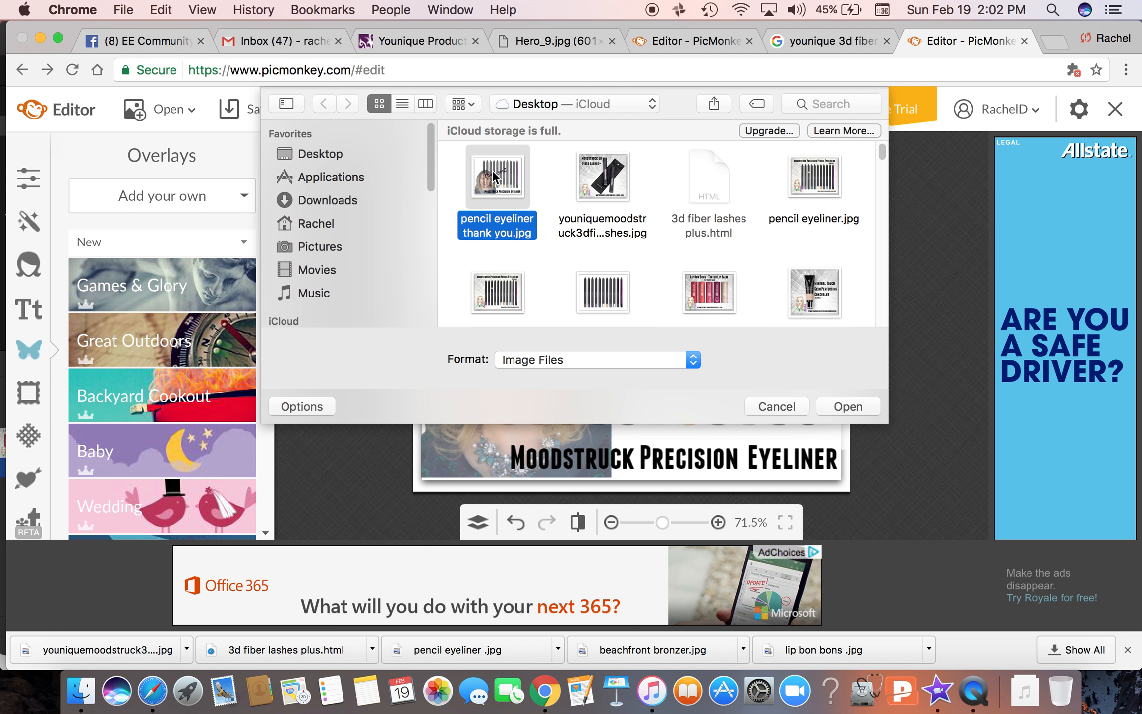
click(863, 404)
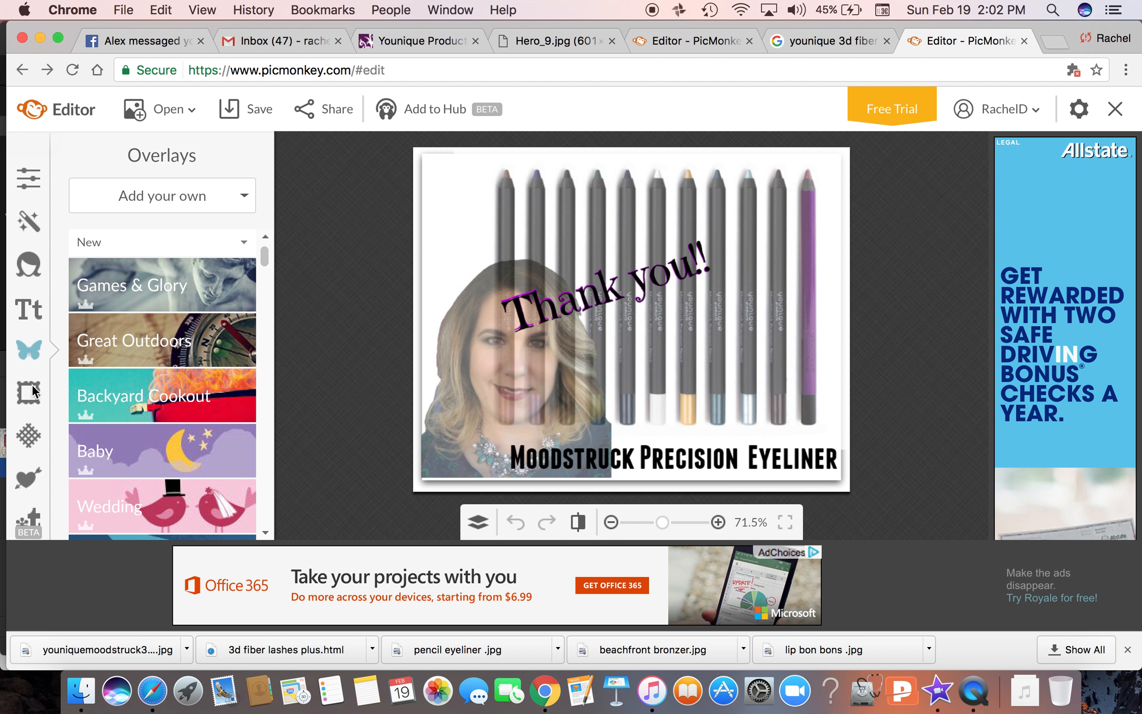
Step: Try the Burst texture with blue rays from above over the image, at 69% saturation and 79% fade
click(24, 427)
click(119, 246)
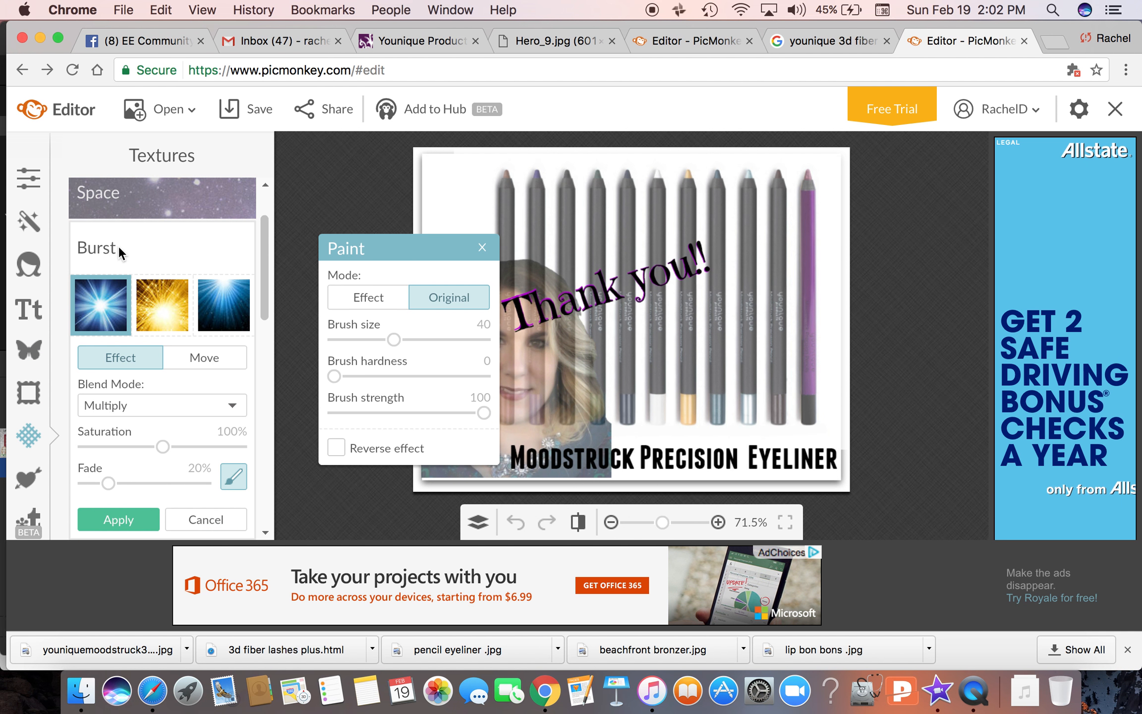
click(226, 299)
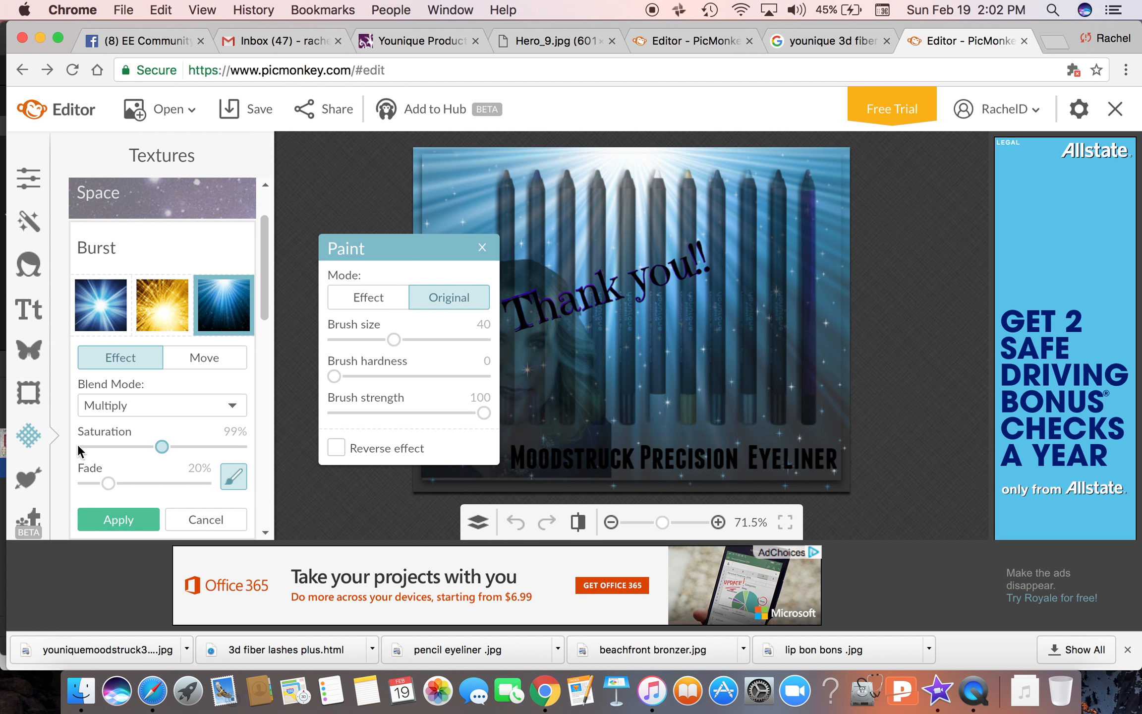
drag(82, 444, 138, 438)
drag(110, 483, 153, 484)
mouse_move(174, 487)
mouse_down()
mouse_move(185, 485)
mouse_move(175, 477)
mouse_up()
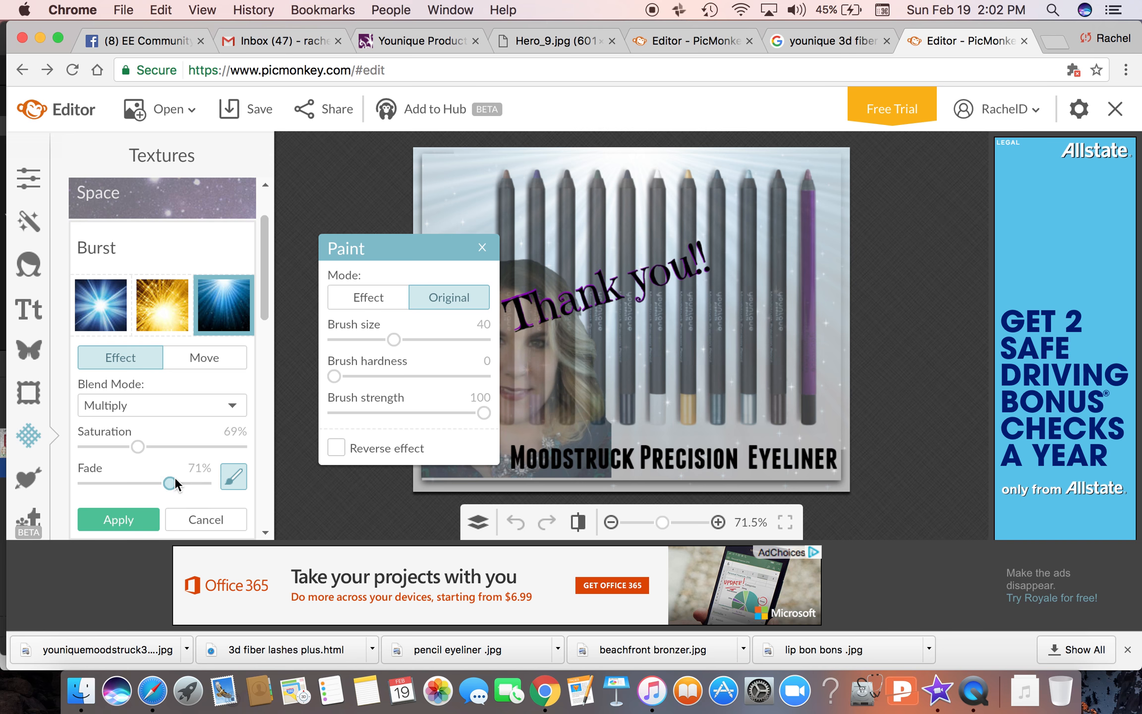
mouse_move(379, 236)
mouse_down()
mouse_move(319, 192)
mouse_move(295, 150)
mouse_up()
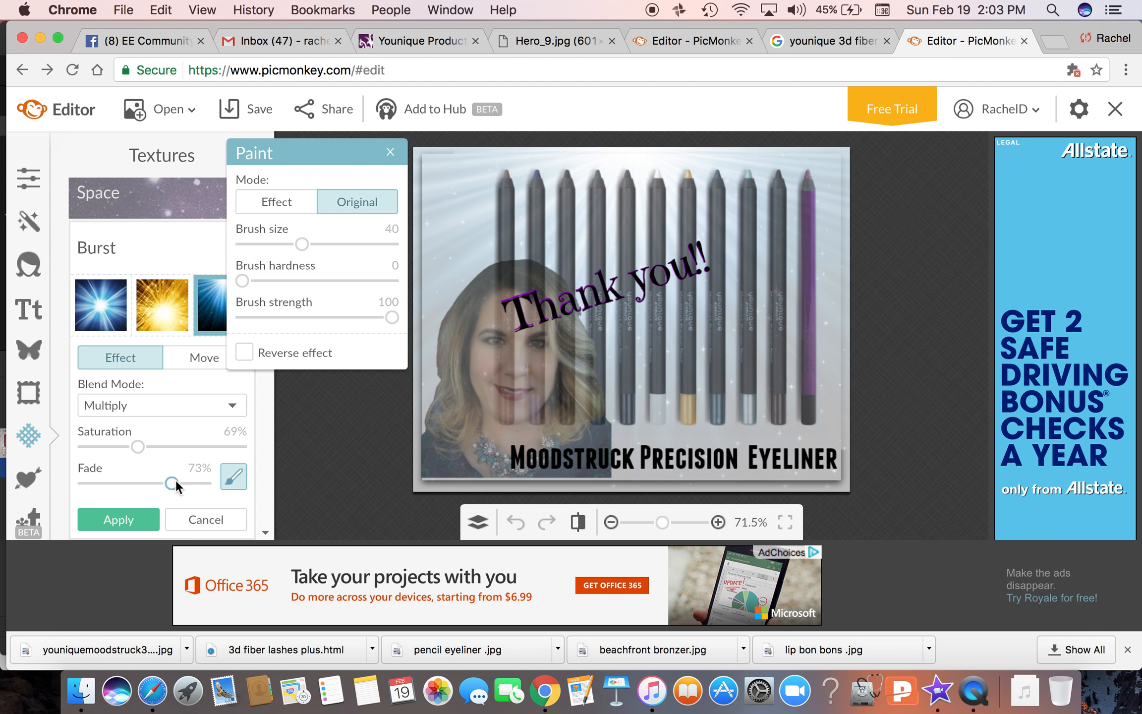
drag(185, 480, 180, 479)
Step: Compare the gold and blue-ray Burst textures on the image, and discard the Burst effect
click(150, 293)
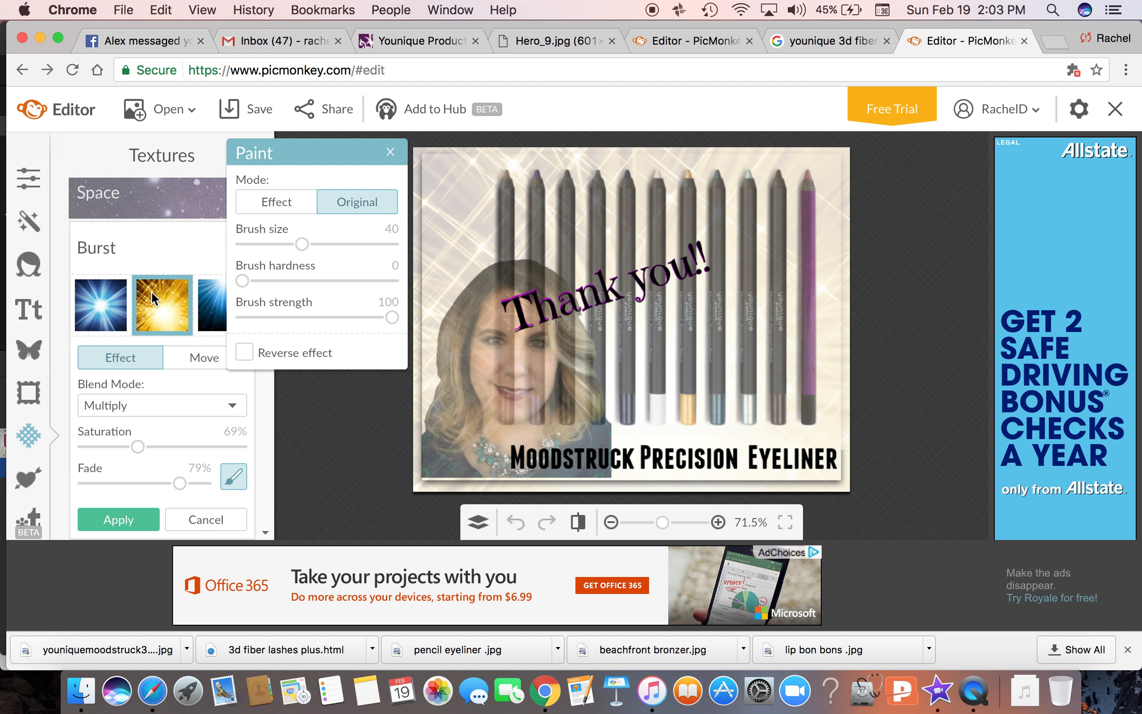
click(213, 314)
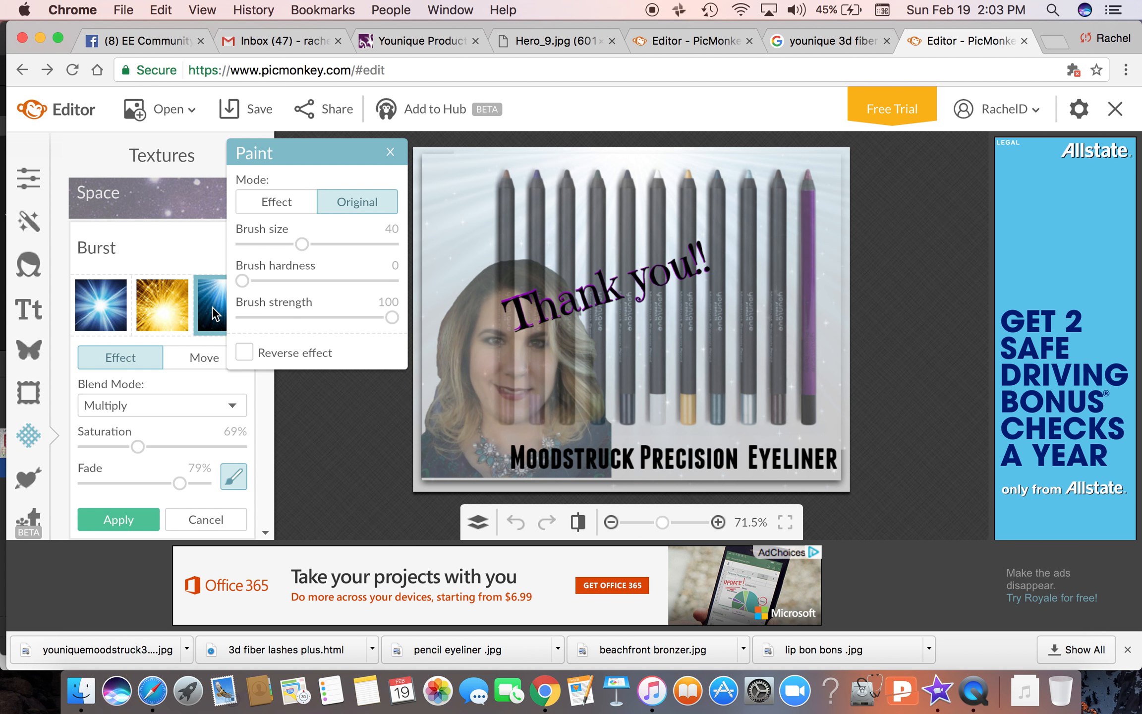
click(167, 308)
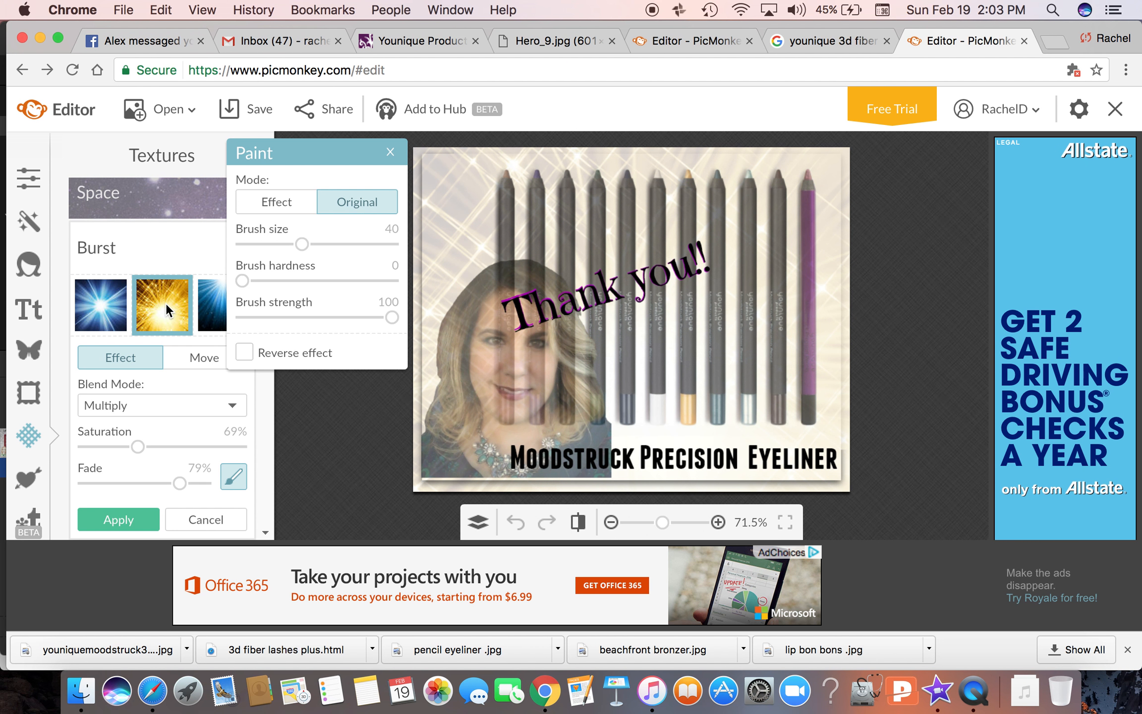
click(185, 520)
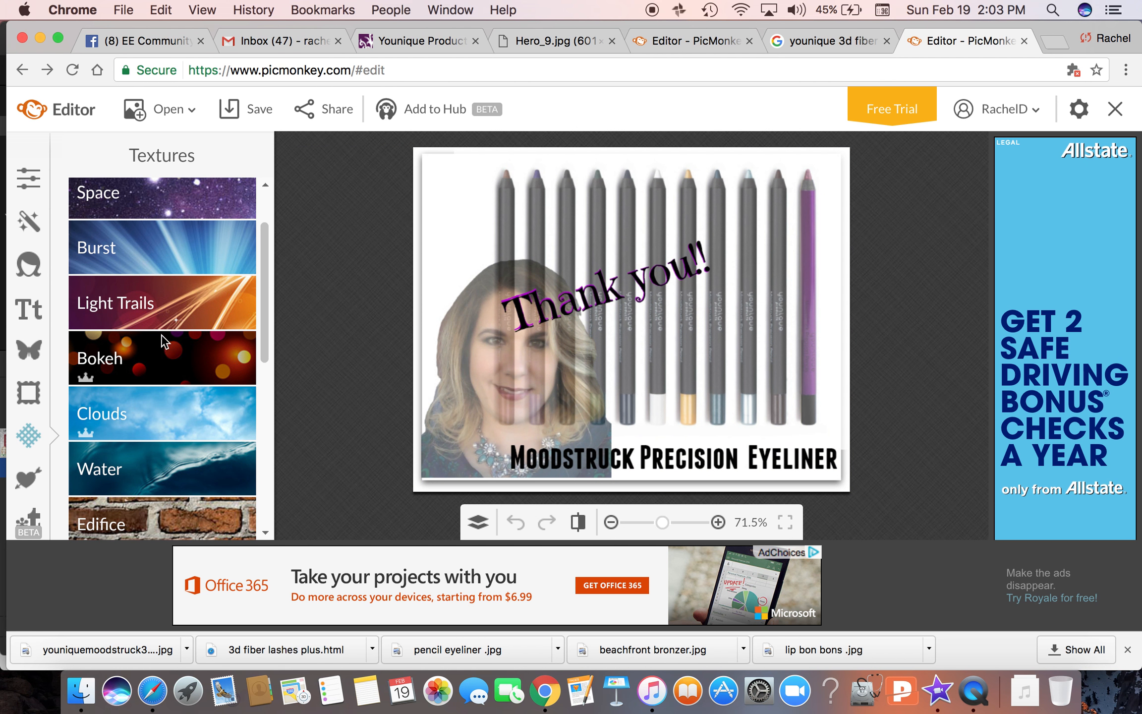
Step: Try the pink, blue and orange-purple Light Trails textures, setting the last to 0% saturation and 77% fade
click(163, 306)
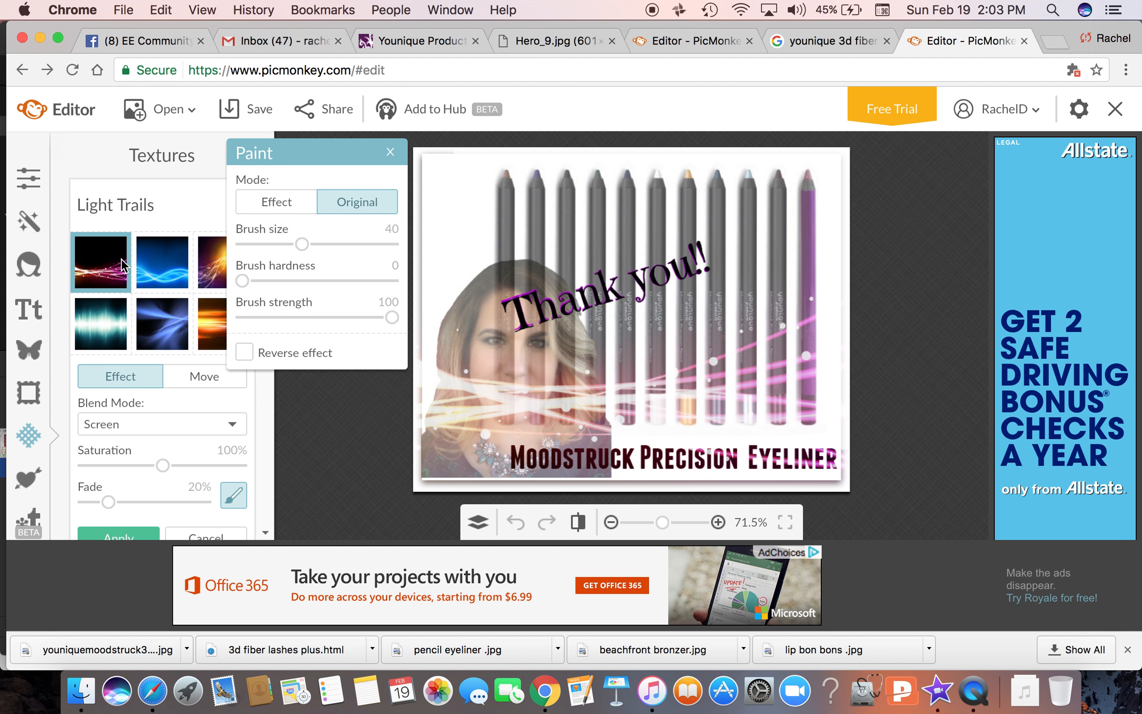
click(158, 266)
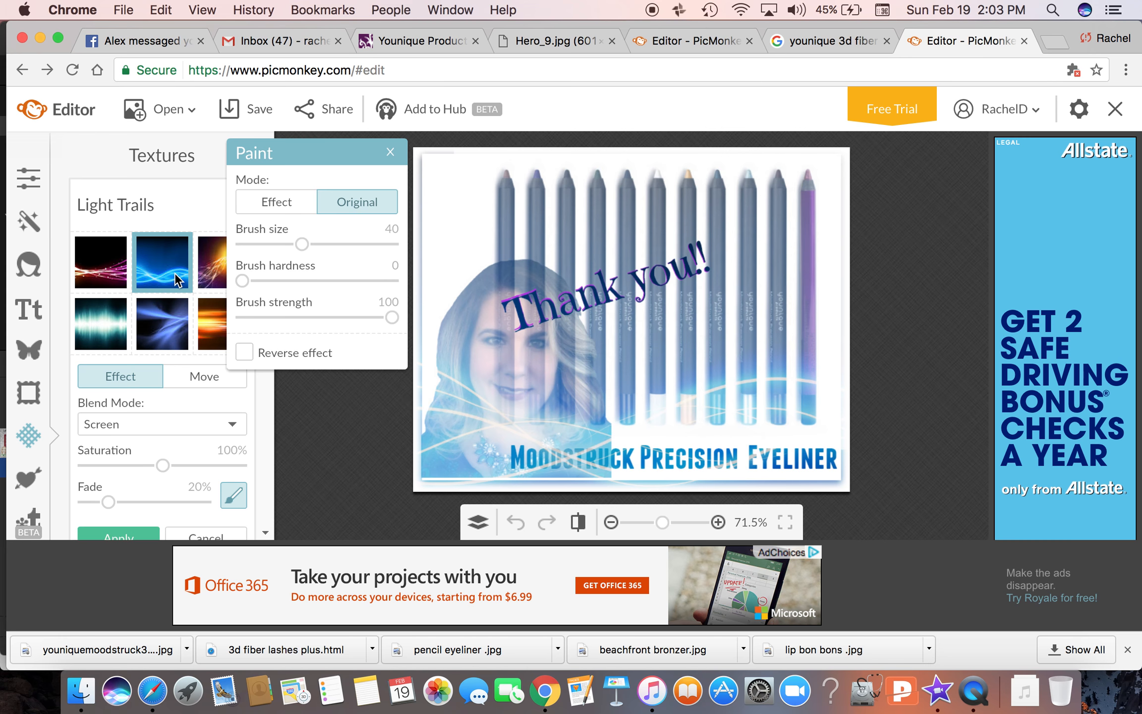
click(213, 280)
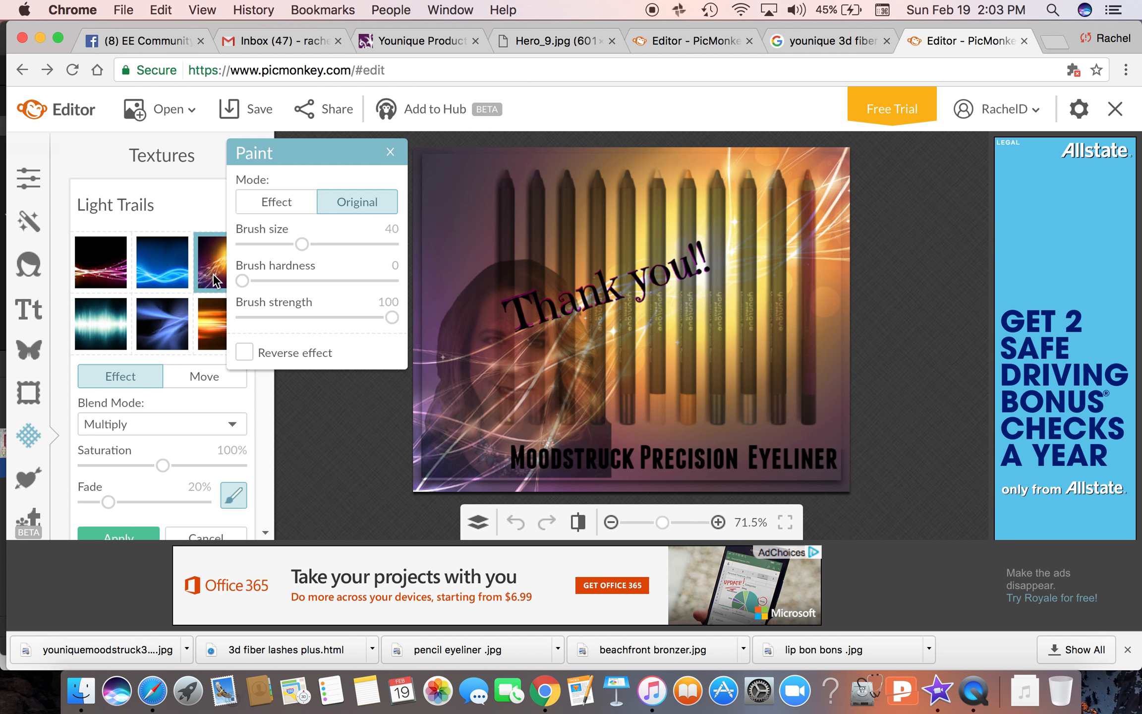
drag(166, 462, 84, 447)
drag(114, 497, 177, 498)
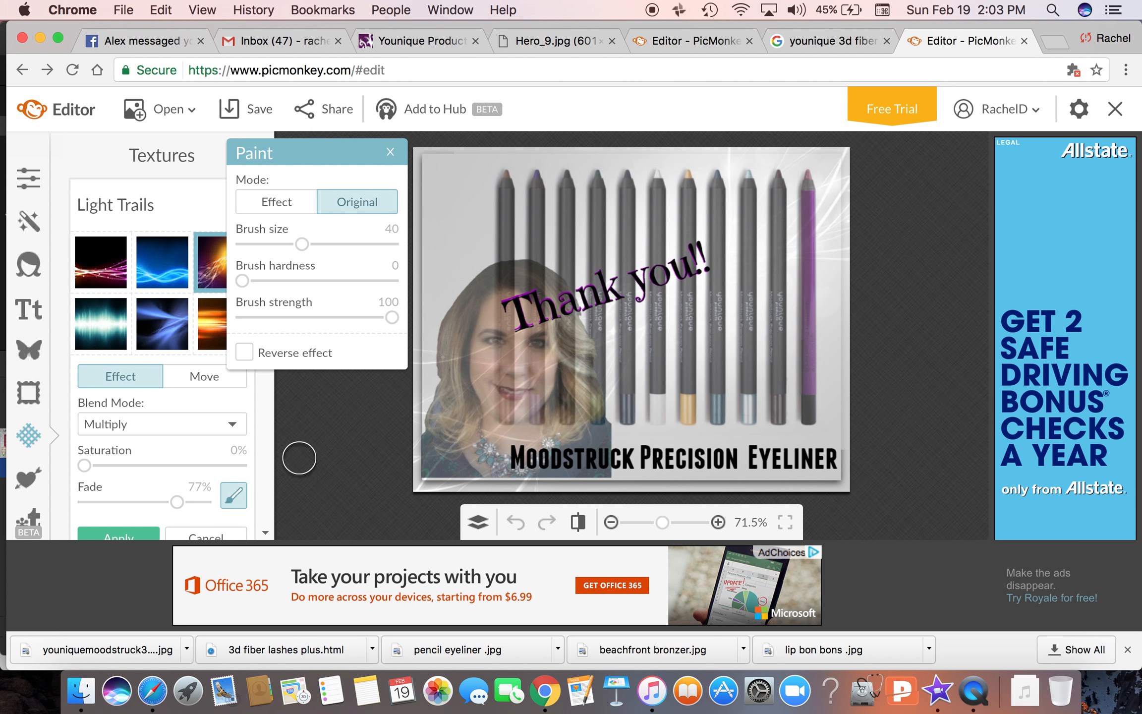
Step: Preview the other Light Trails textures and the pink and blue ones in desaturated form, and discard the effect
click(105, 323)
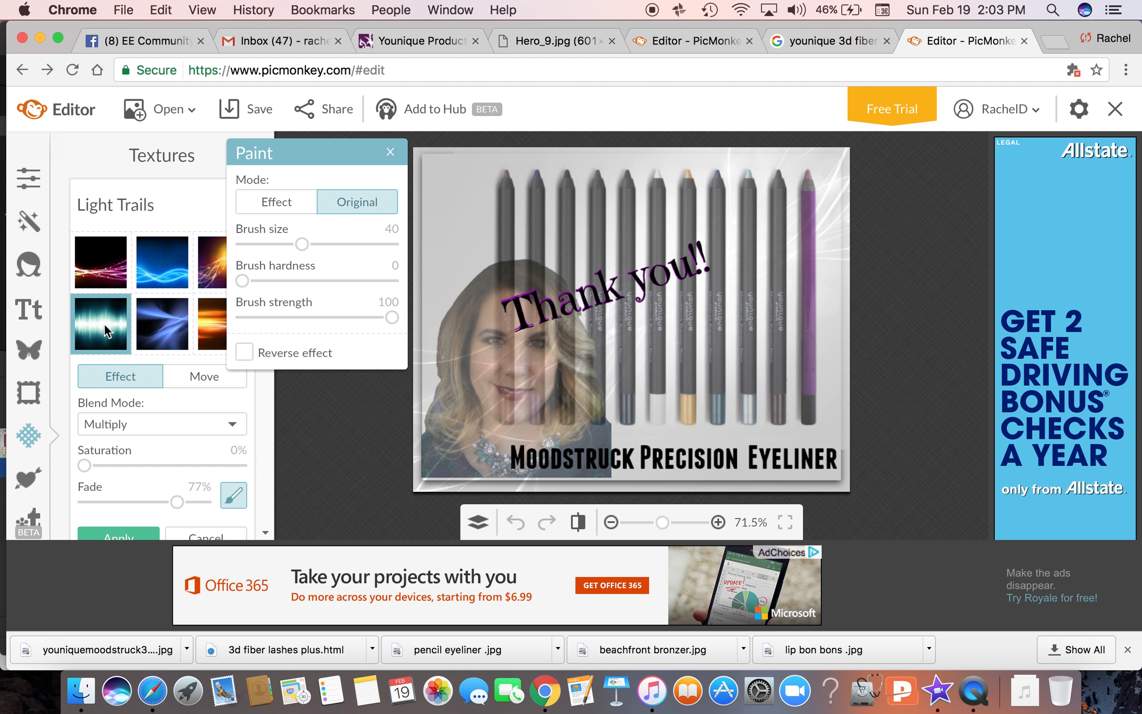
click(150, 330)
click(202, 329)
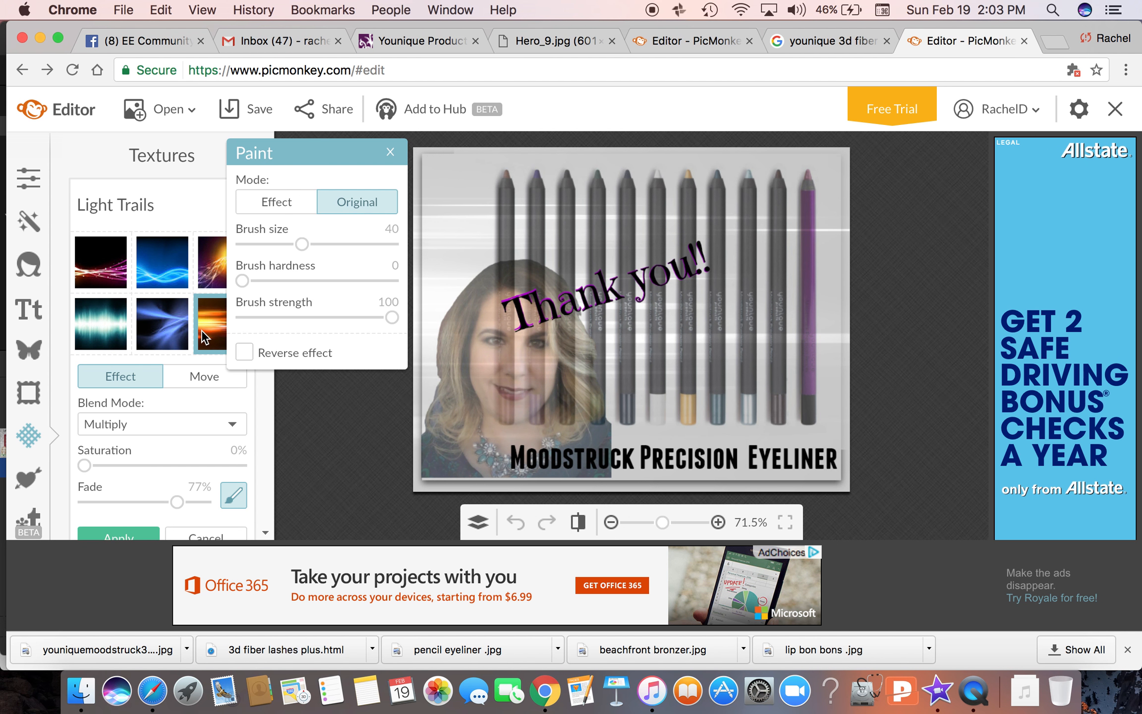
click(98, 261)
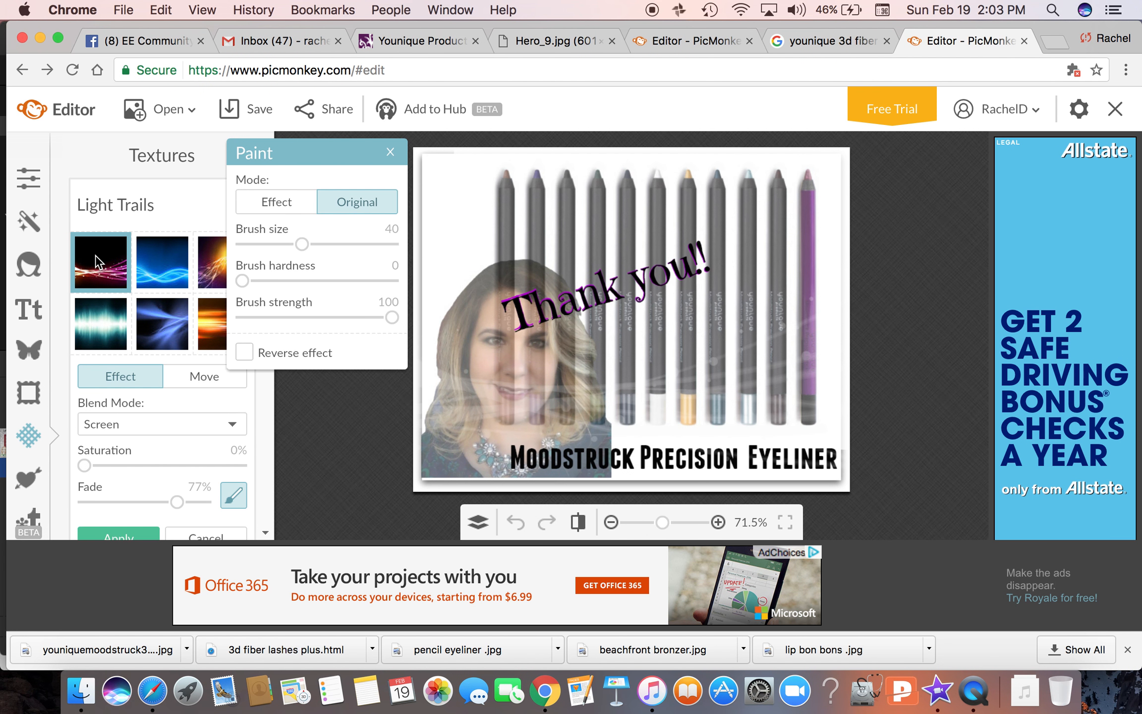
click(150, 274)
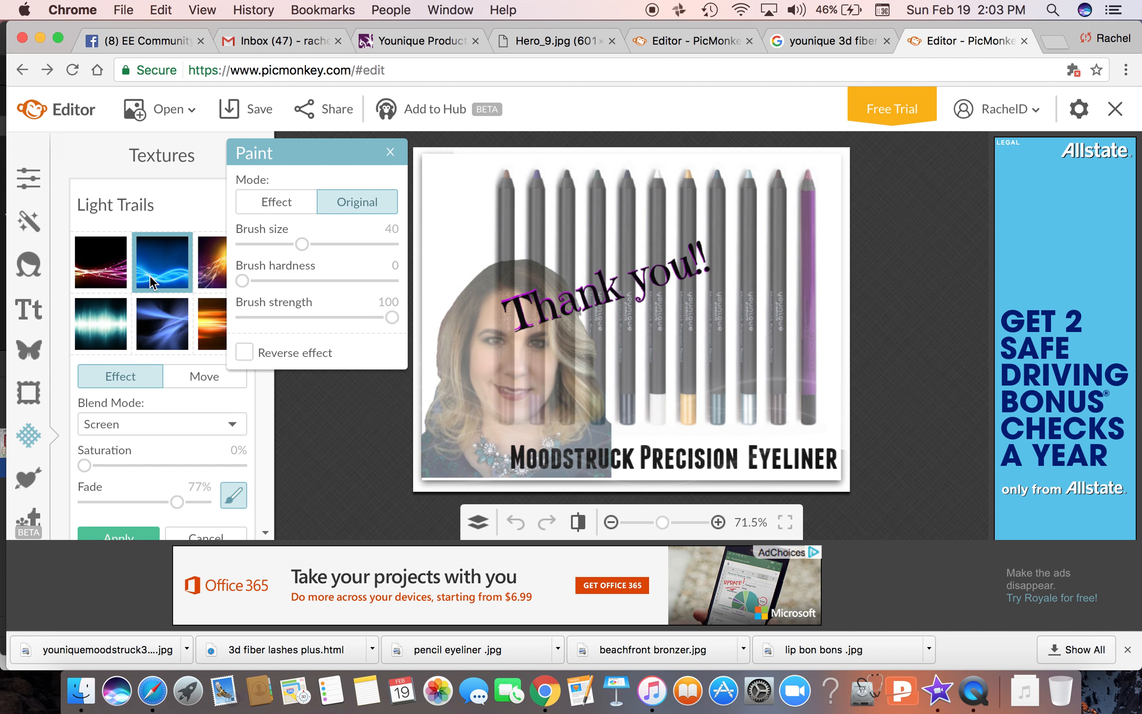
right_click(218, 534)
click(197, 533)
click(198, 531)
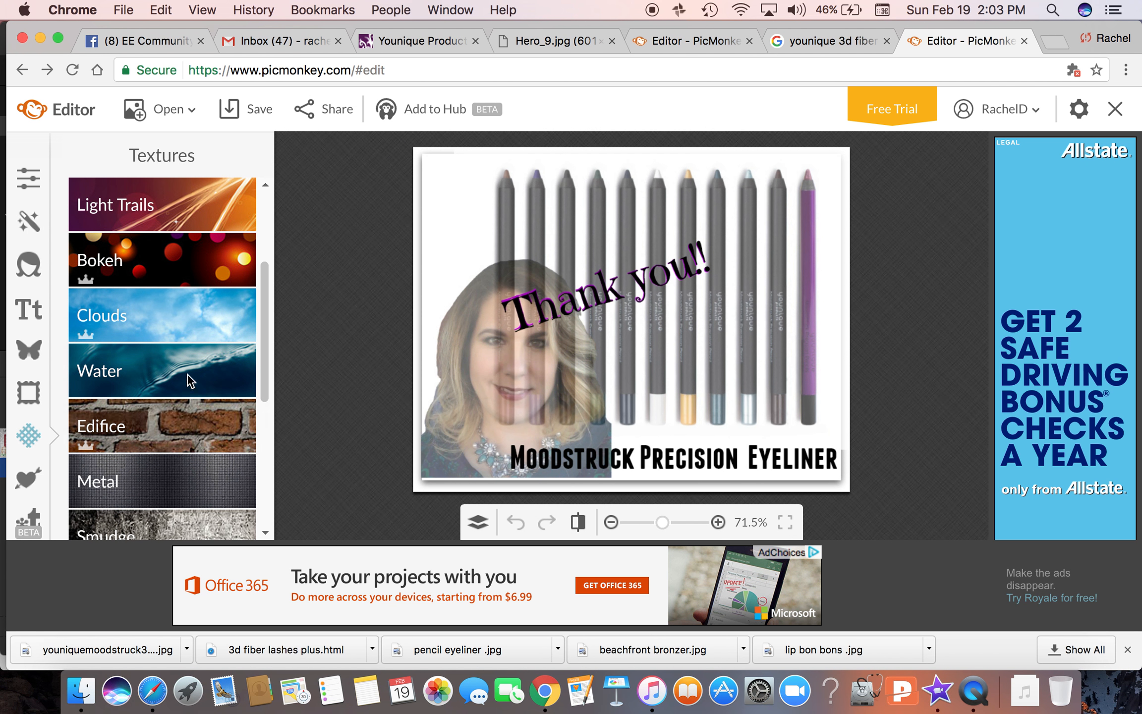
Step: Preview the six Water textures over the image, ending with the teal wave one, and discard the effect
click(185, 347)
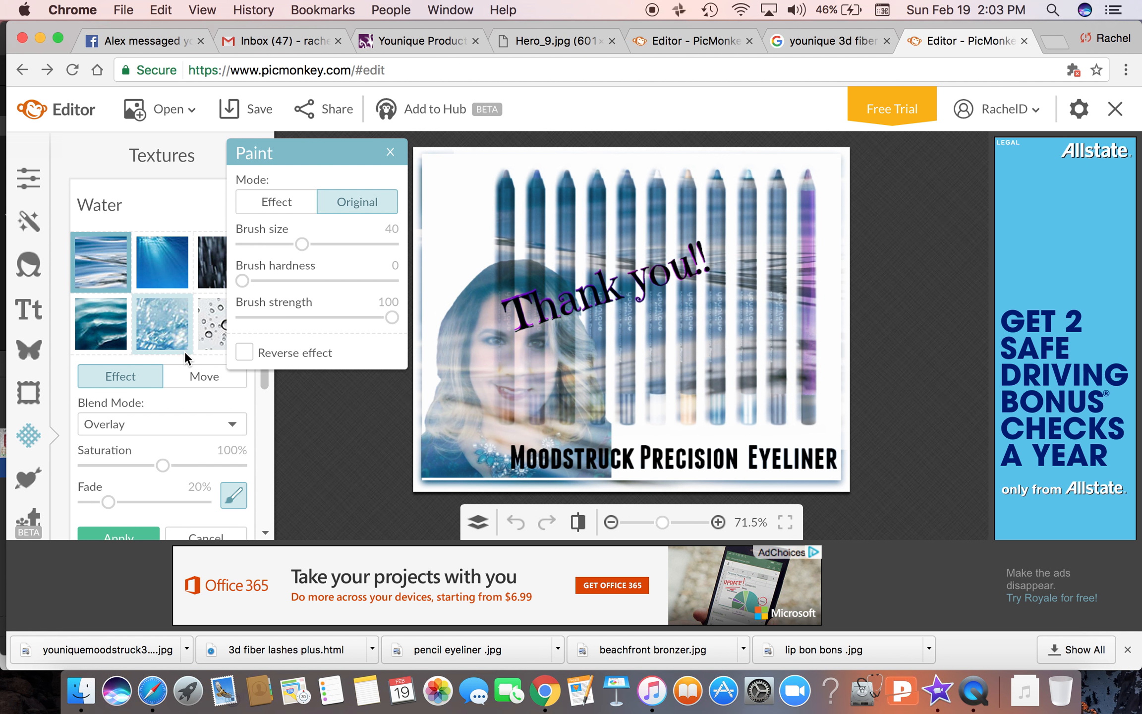
click(148, 318)
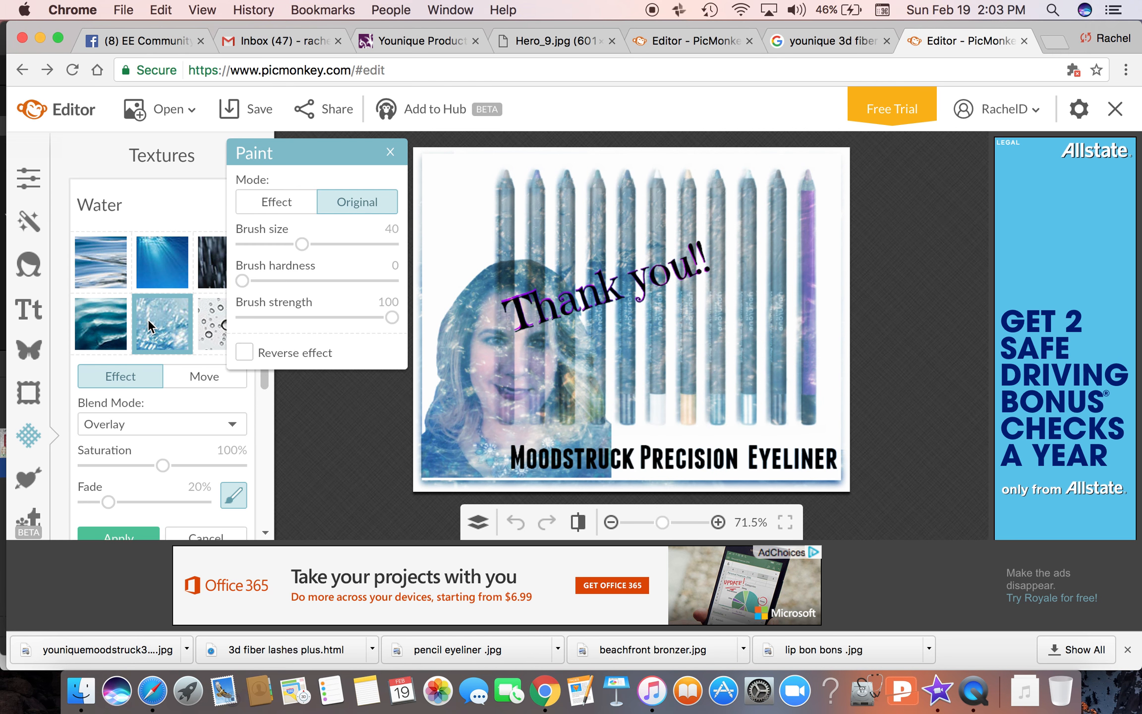
click(83, 257)
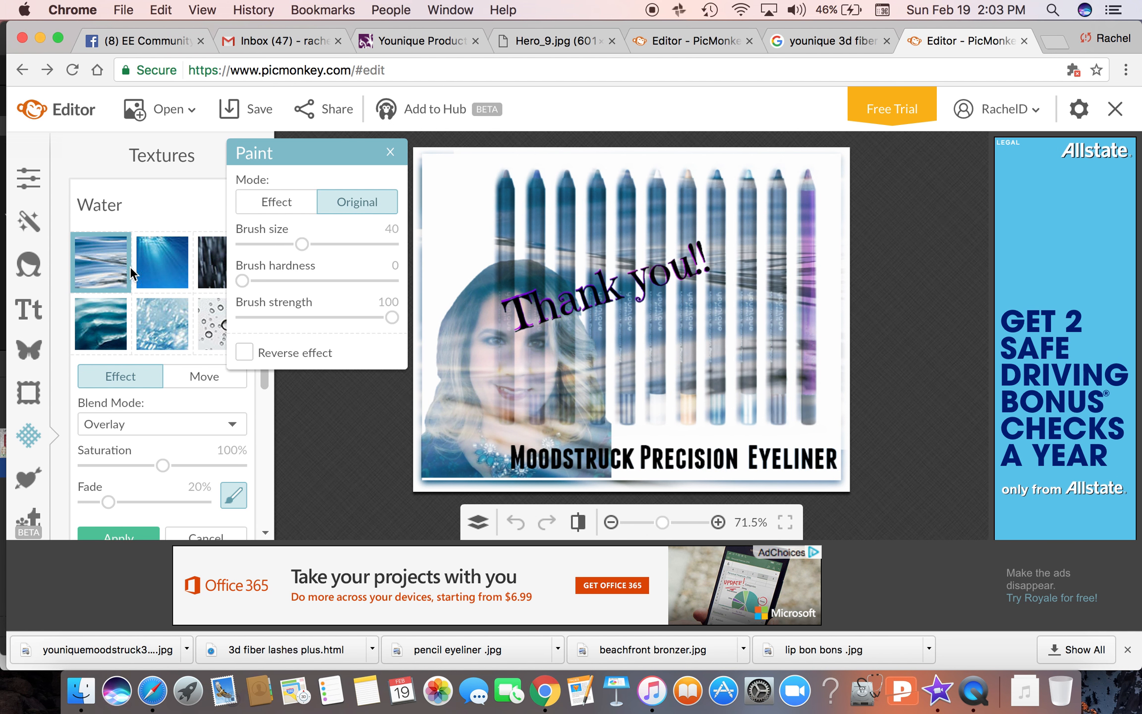
click(150, 266)
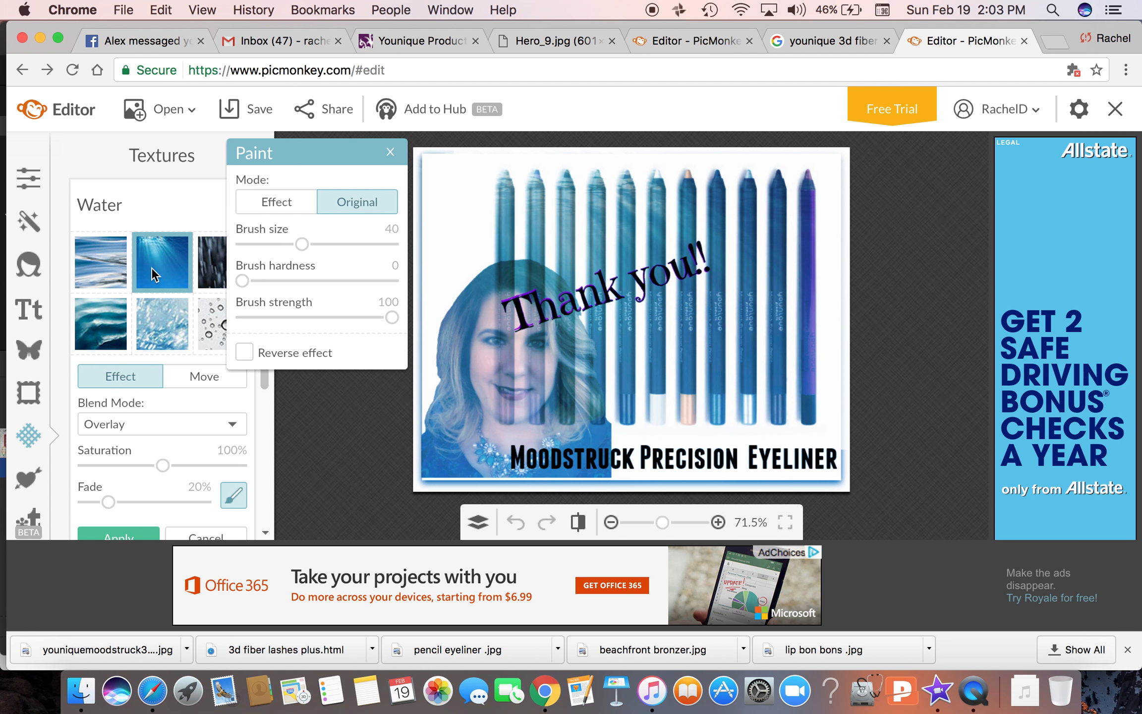
click(209, 269)
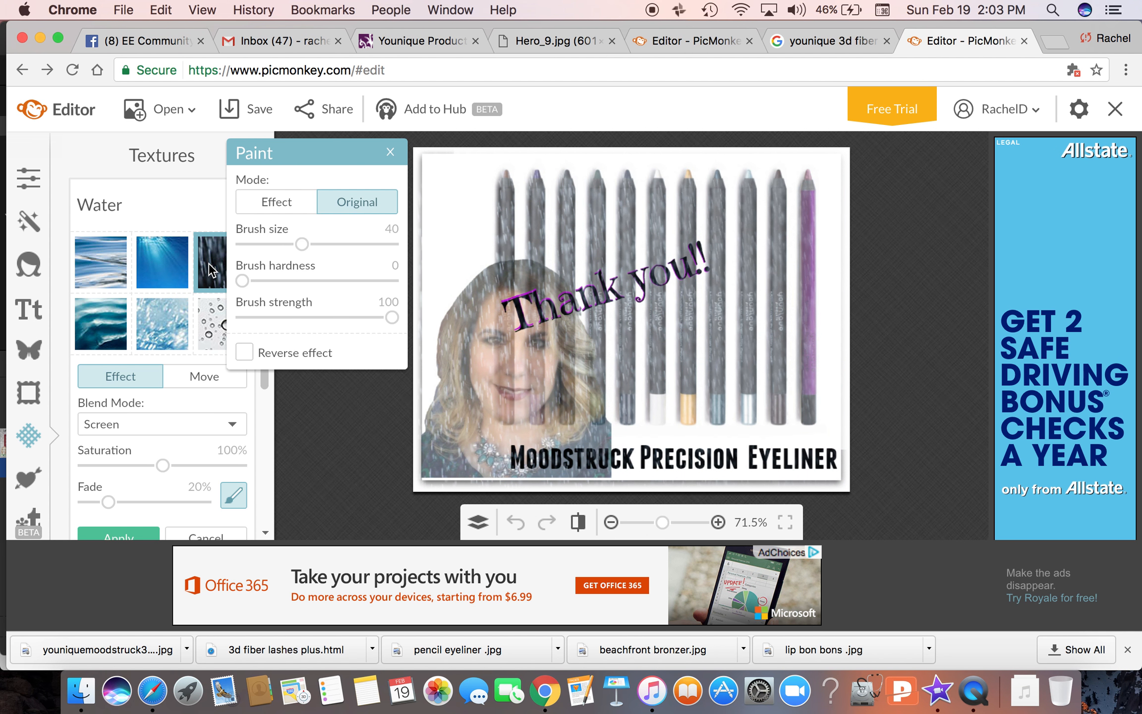
click(213, 313)
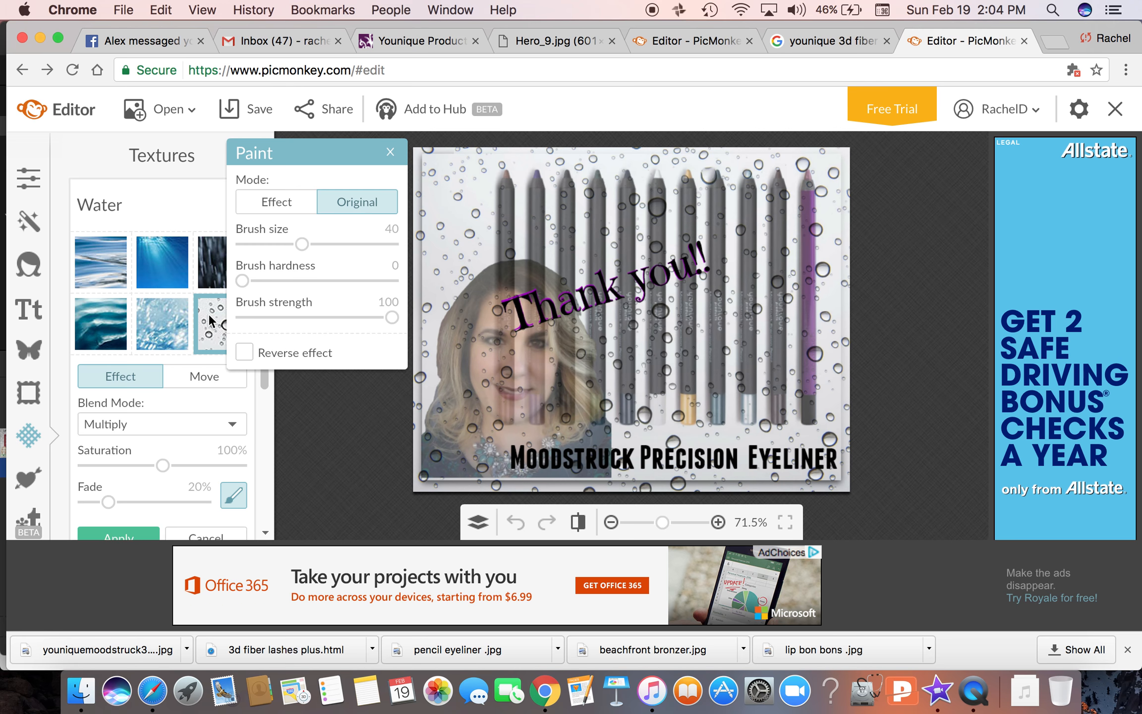
click(163, 315)
click(112, 318)
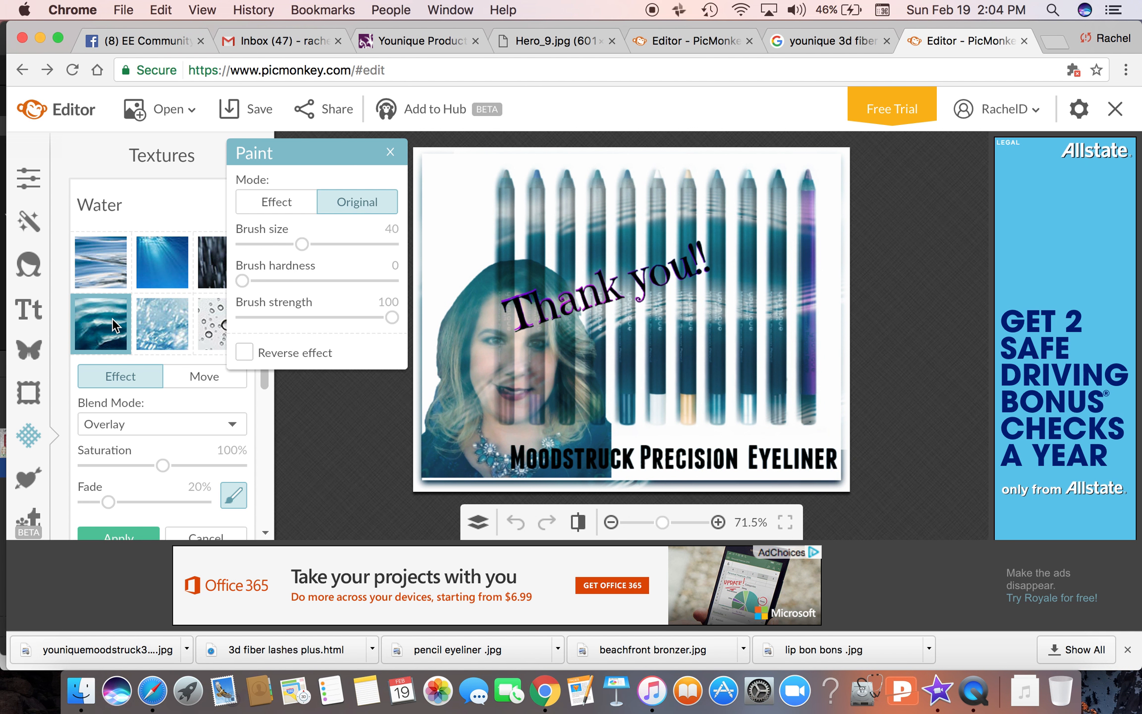
right_click(190, 526)
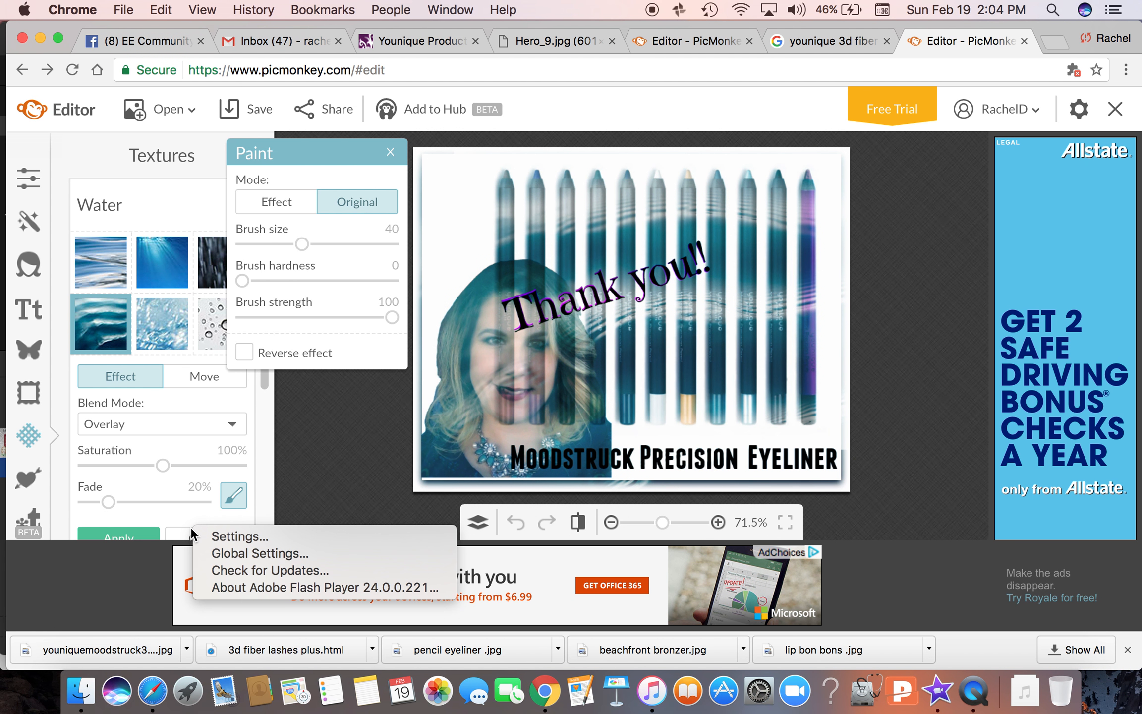
click(186, 532)
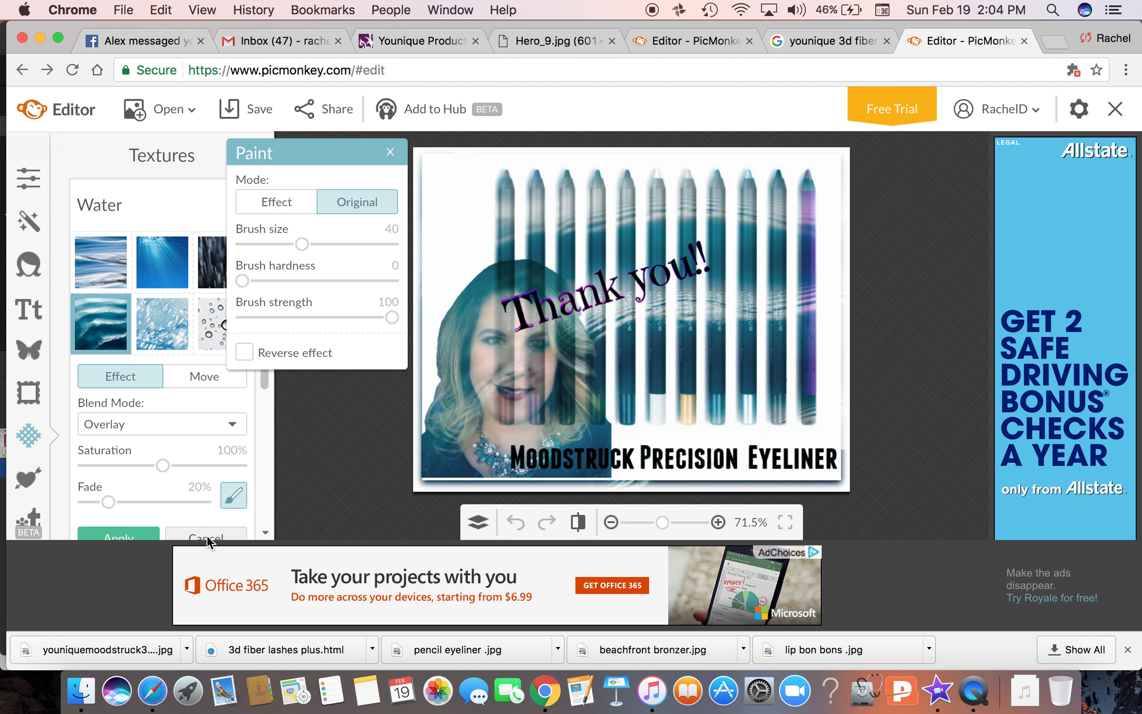
click(207, 535)
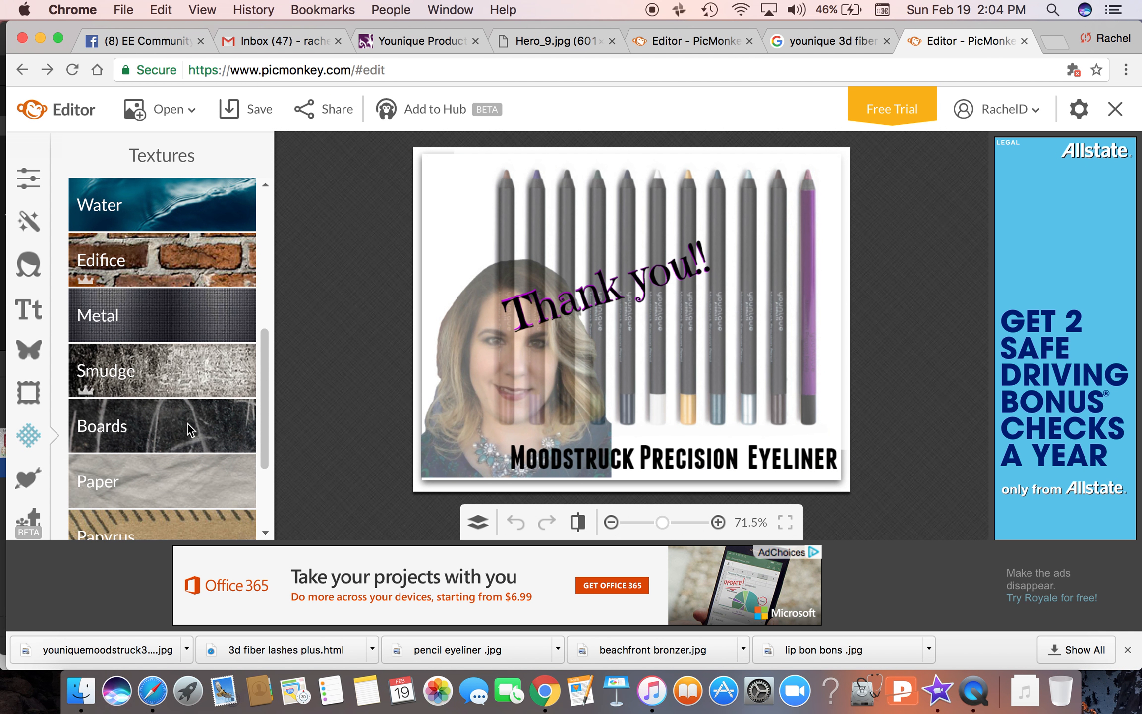
Step: Preview the blackboard, green board, cork and scratched wood Boards textures over the image
click(186, 422)
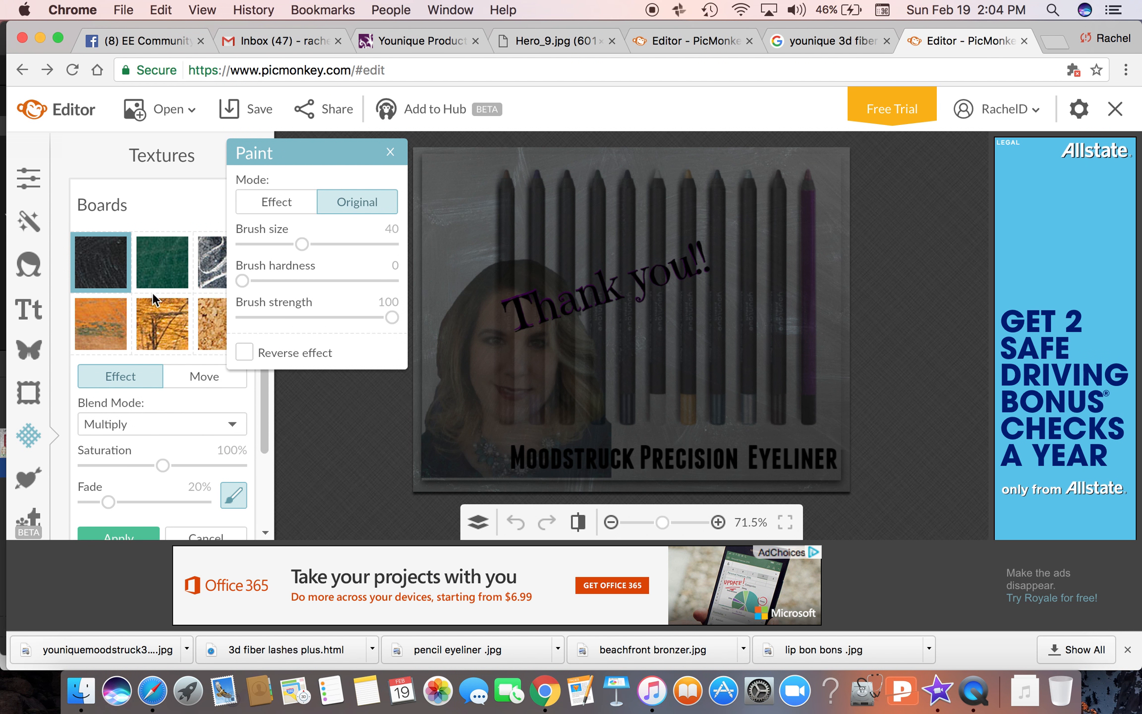
click(154, 258)
click(209, 267)
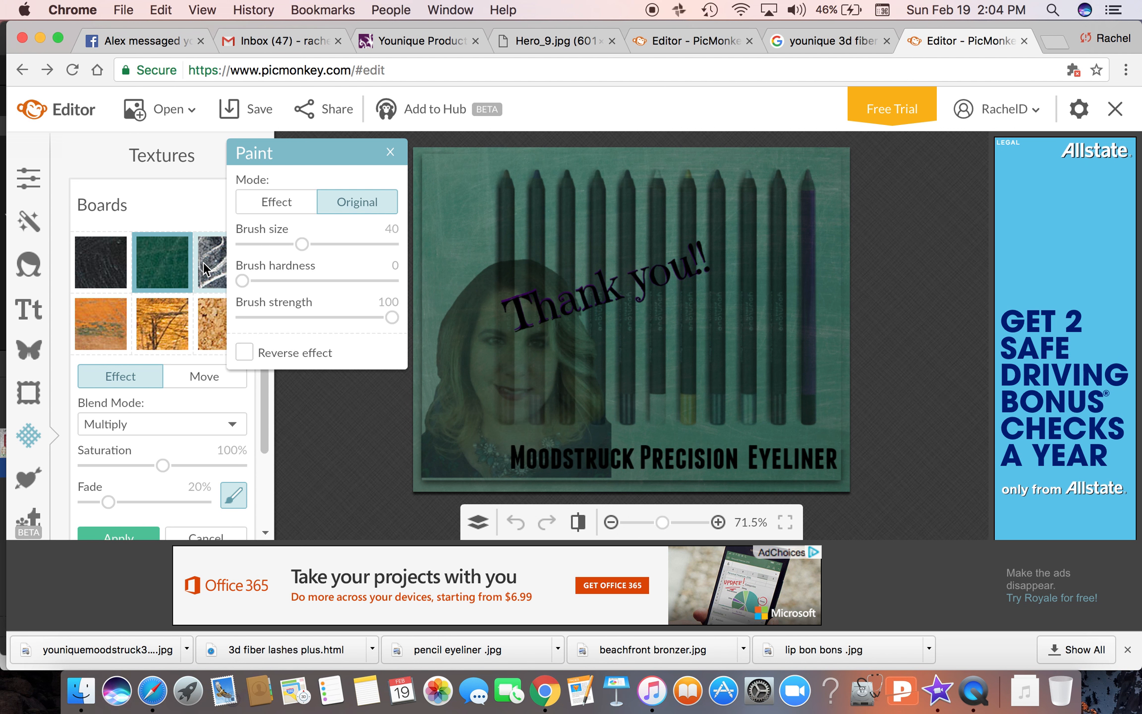
click(212, 317)
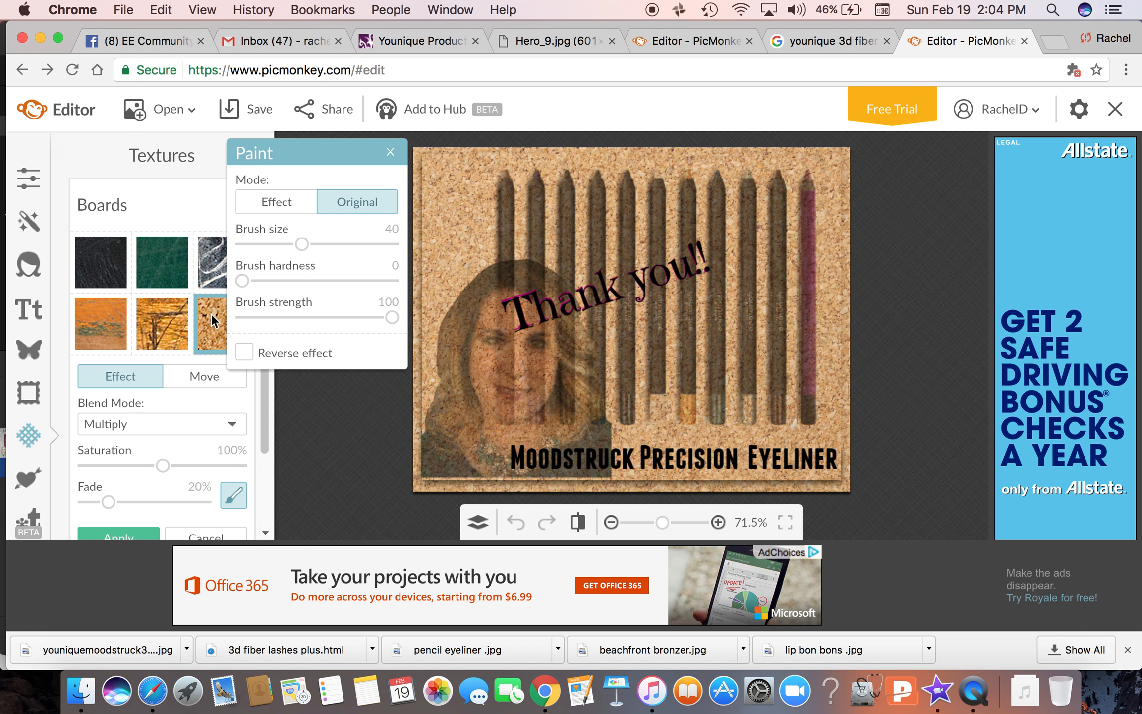
click(168, 322)
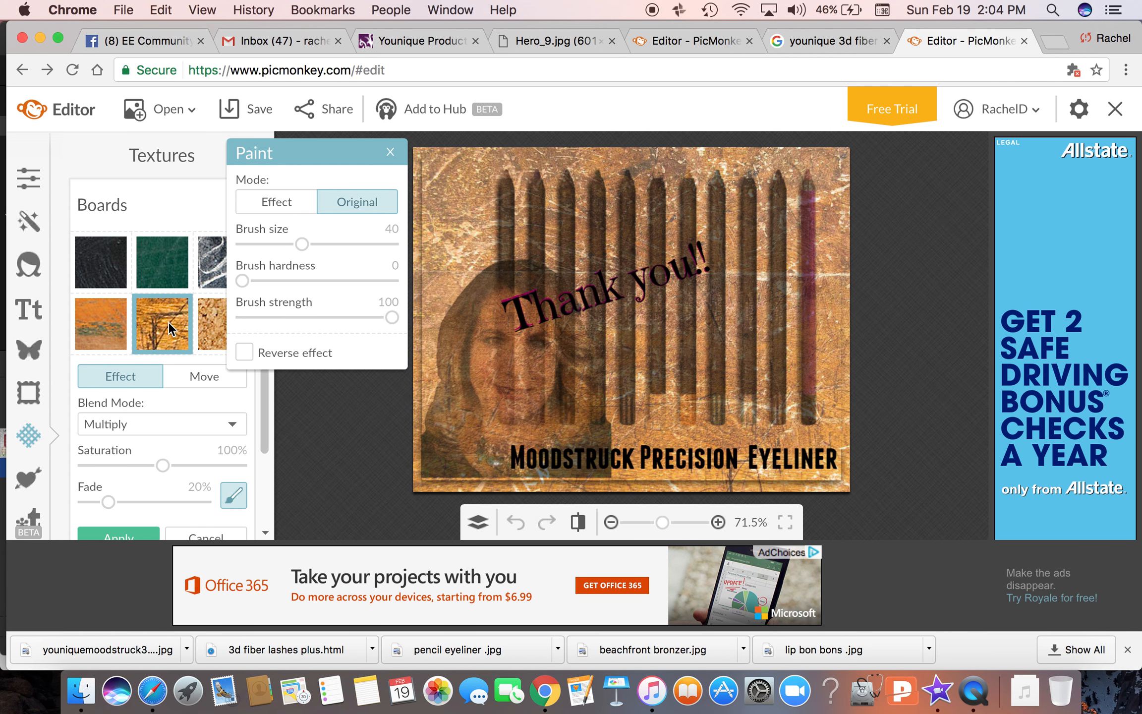
click(110, 270)
Step: Try the orange Boards texture at 27% saturation and 47% fade, and discard the effect
click(111, 317)
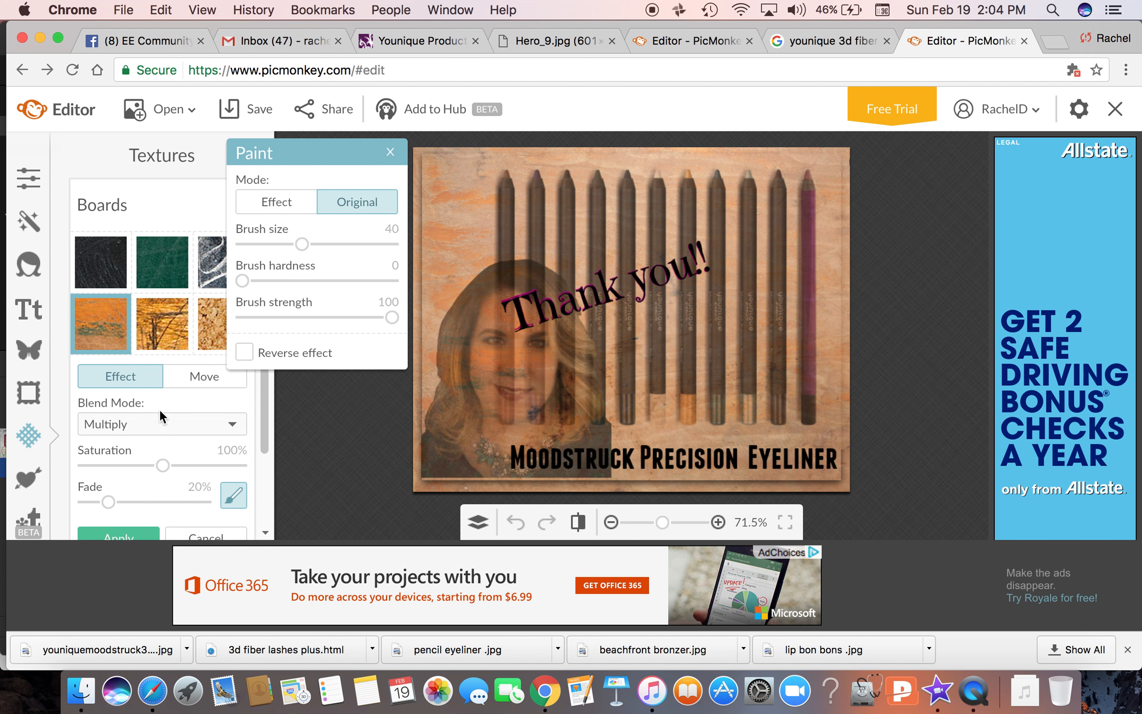
drag(162, 461, 141, 497)
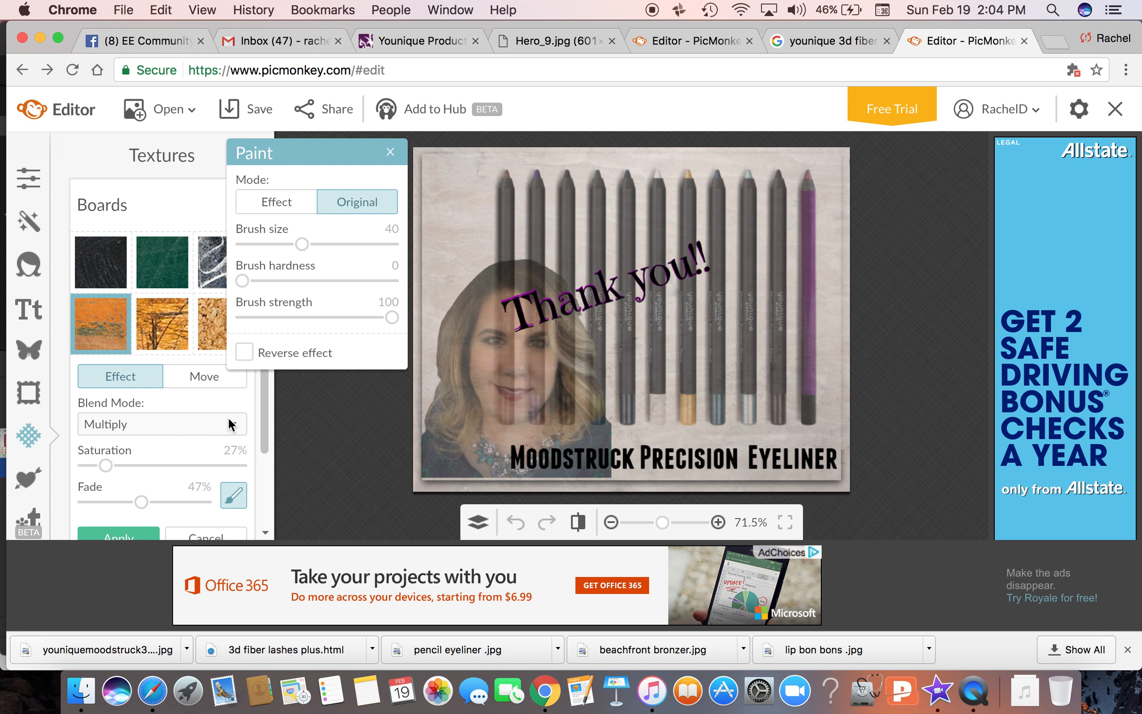
click(205, 531)
Step: Choose the multicoloured Paint texture and set its brush to Effect mode with Reverse effect enabled
click(177, 452)
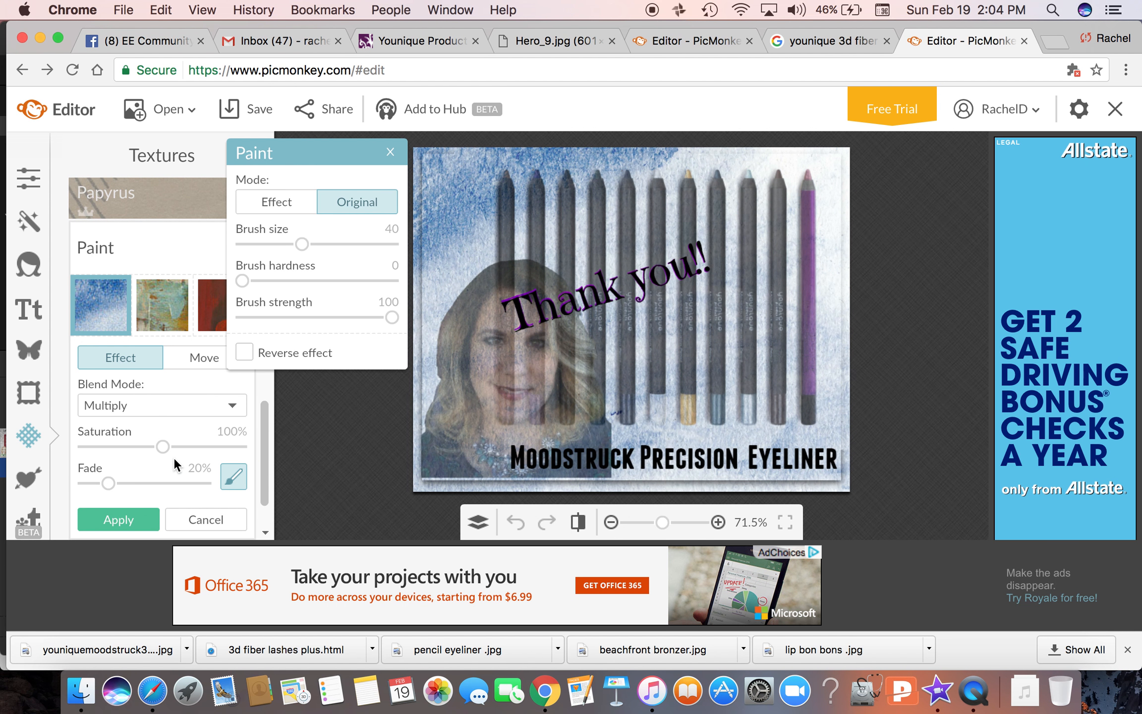
click(154, 311)
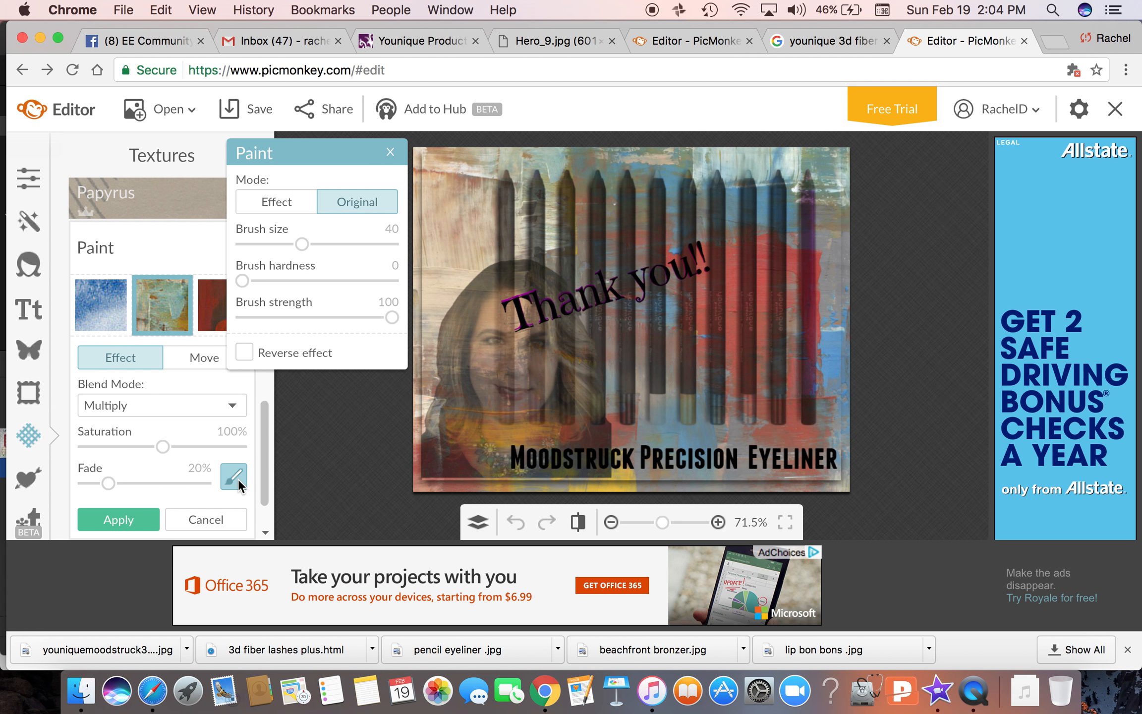
click(273, 201)
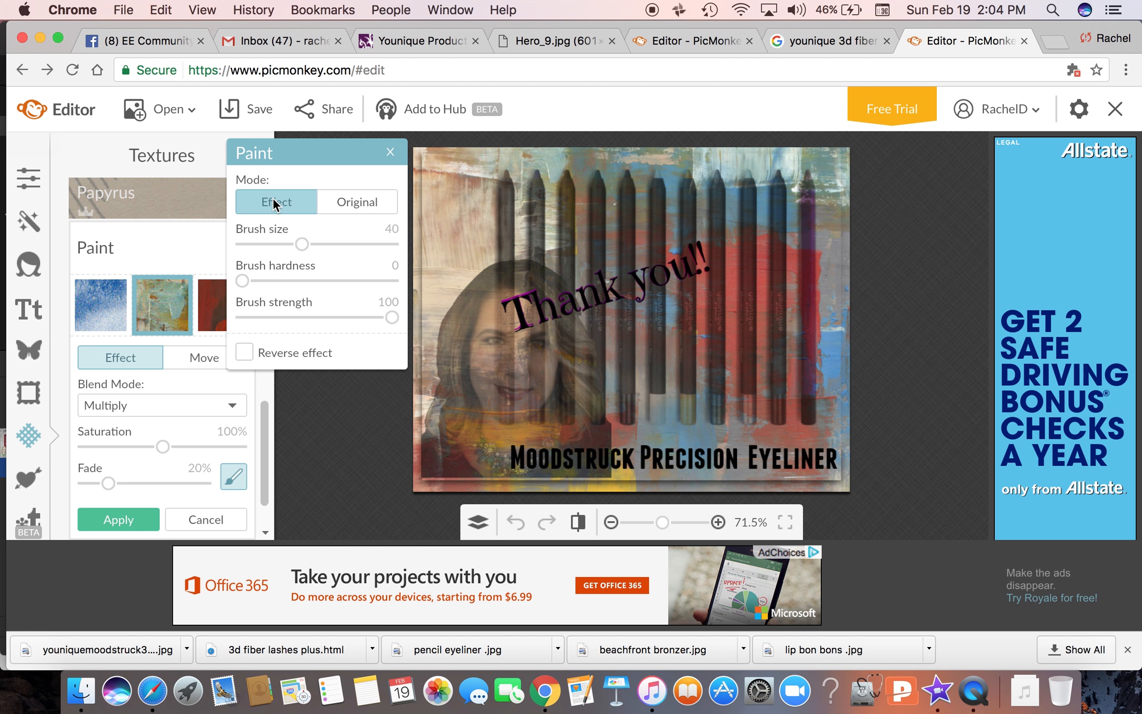
click(233, 475)
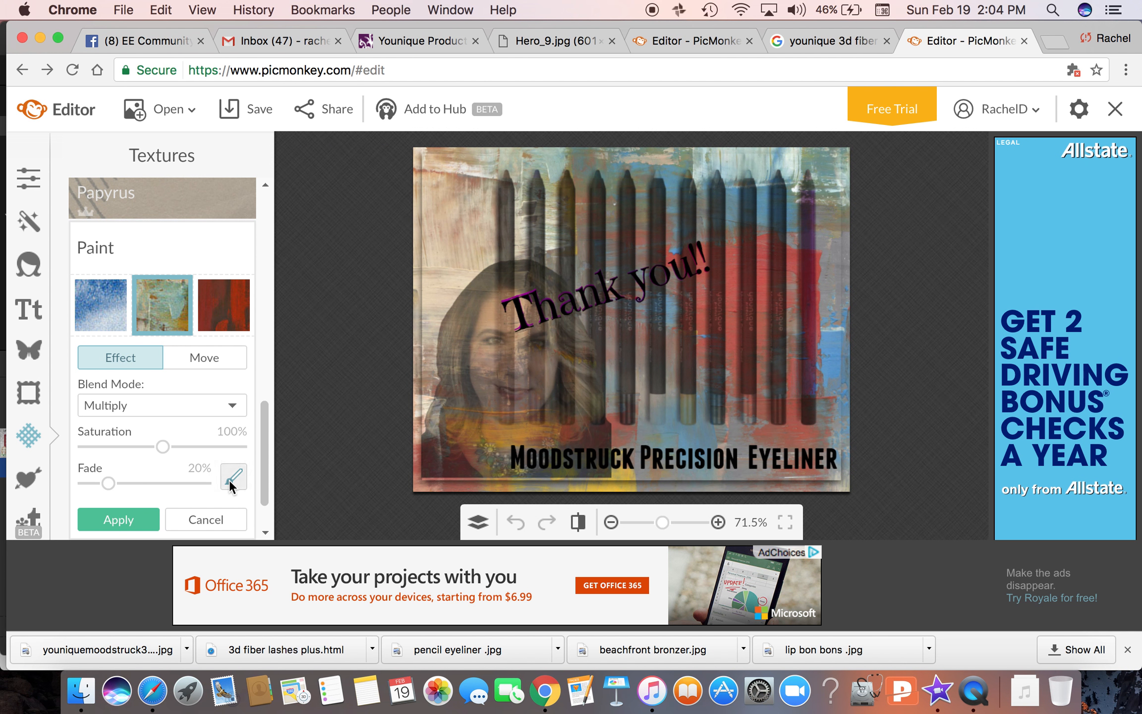
click(230, 480)
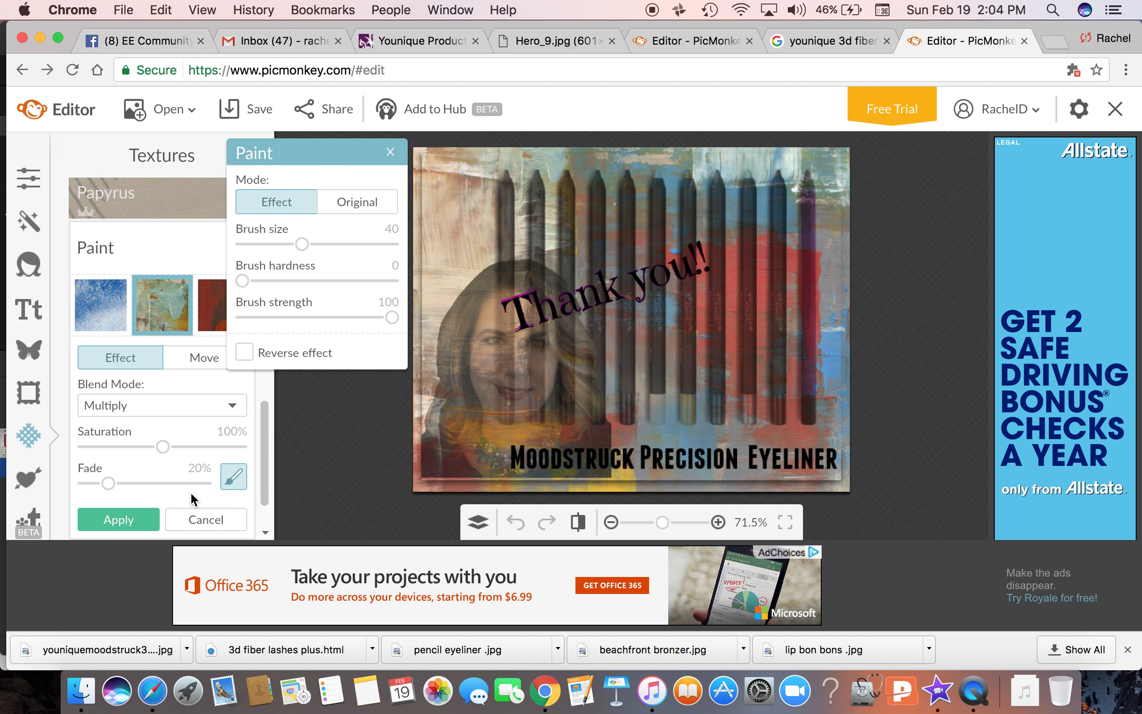
click(244, 352)
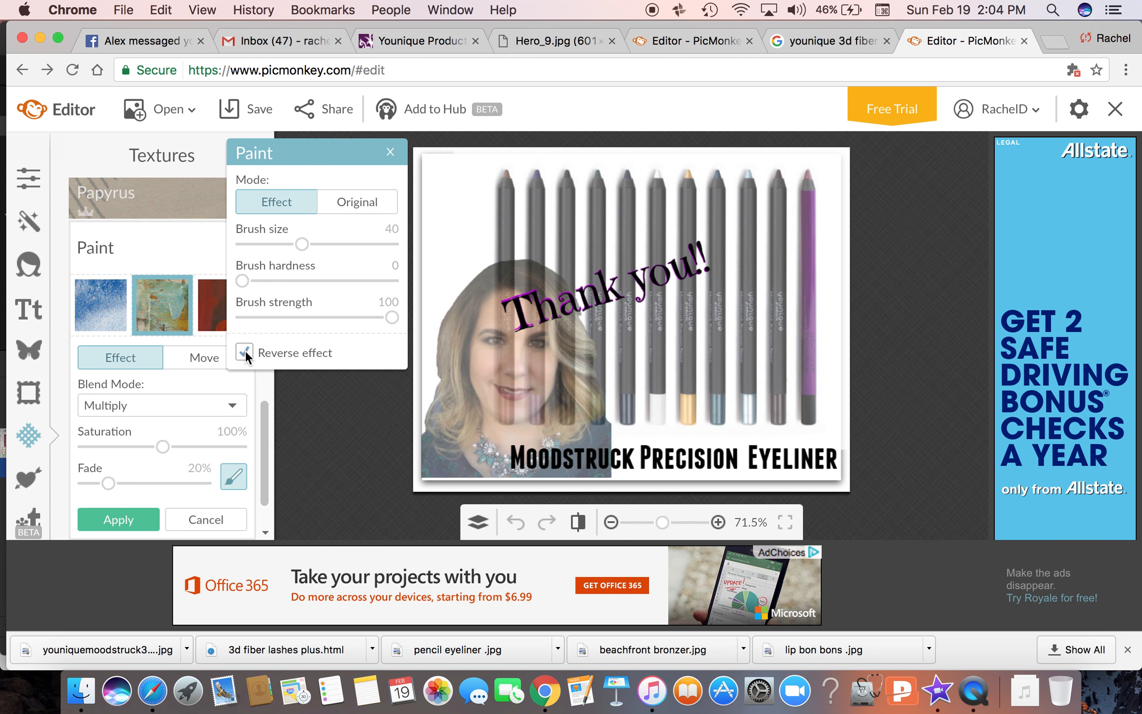
Step: Brush the Paint texture onto the image's outer border around the pencils and portrait at brush size 40, and apply it
mouse_move(448, 253)
mouse_down()
mouse_move(476, 170)
mouse_move(472, 235)
mouse_move(437, 277)
mouse_move(436, 307)
mouse_move(461, 201)
mouse_move(445, 176)
mouse_move(436, 229)
mouse_move(436, 147)
mouse_move(425, 355)
mouse_move(436, 262)
mouse_move(496, 155)
mouse_move(444, 156)
mouse_move(790, 140)
mouse_move(846, 155)
mouse_move(840, 448)
mouse_move(823, 483)
mouse_move(625, 462)
mouse_move(839, 440)
mouse_up()
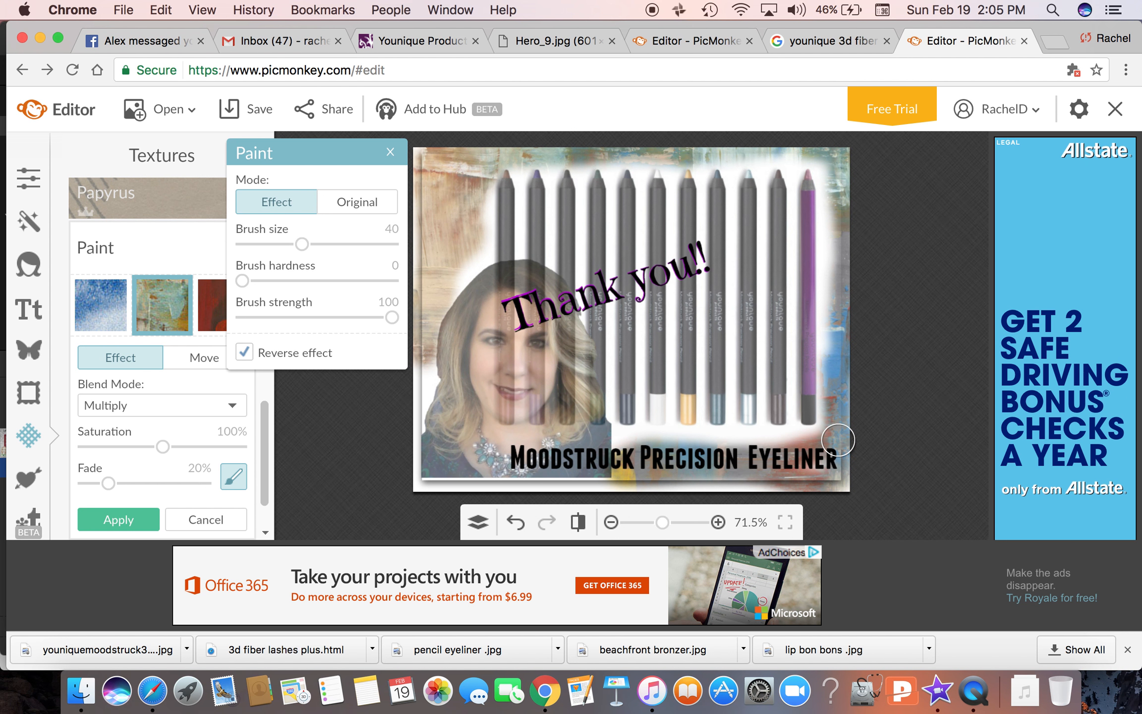
drag(630, 474, 795, 484)
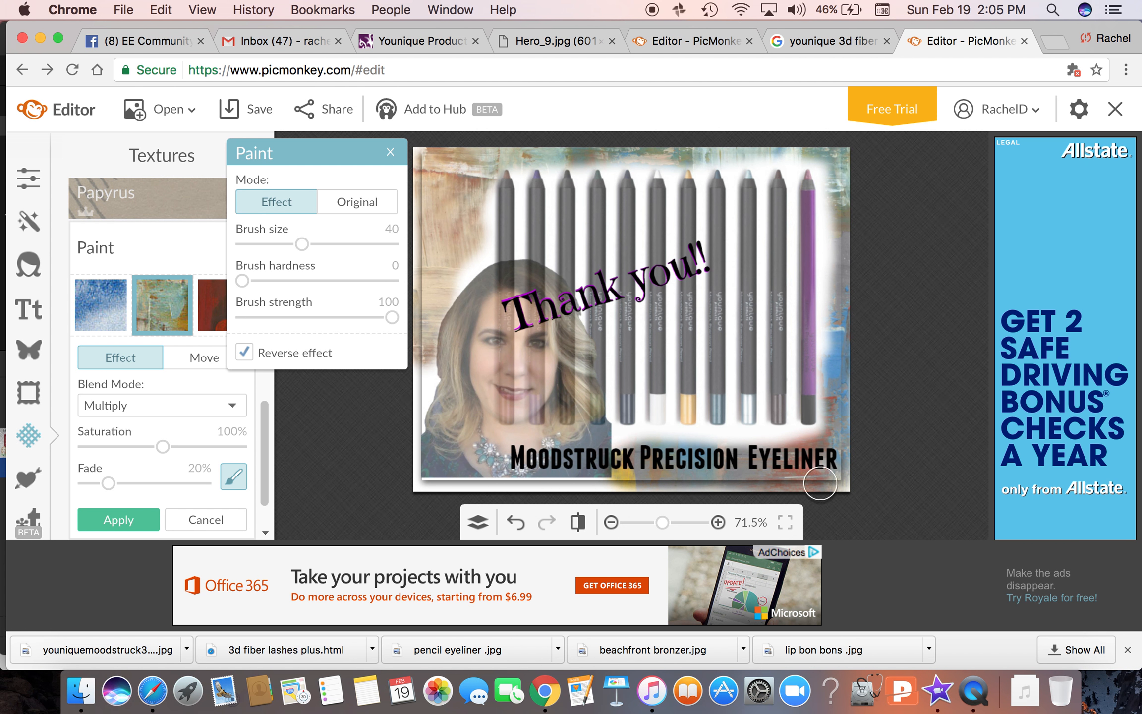
drag(412, 474, 627, 496)
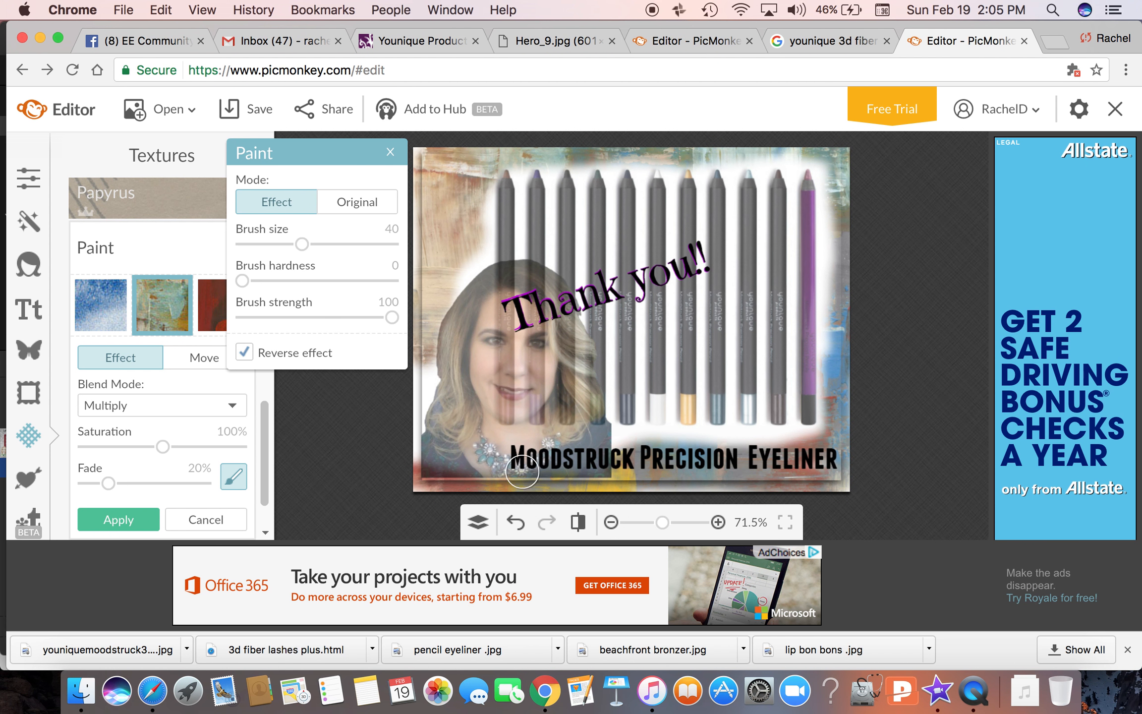
mouse_move(437, 351)
mouse_down()
mouse_move(426, 448)
mouse_move(429, 315)
mouse_move(460, 253)
mouse_up()
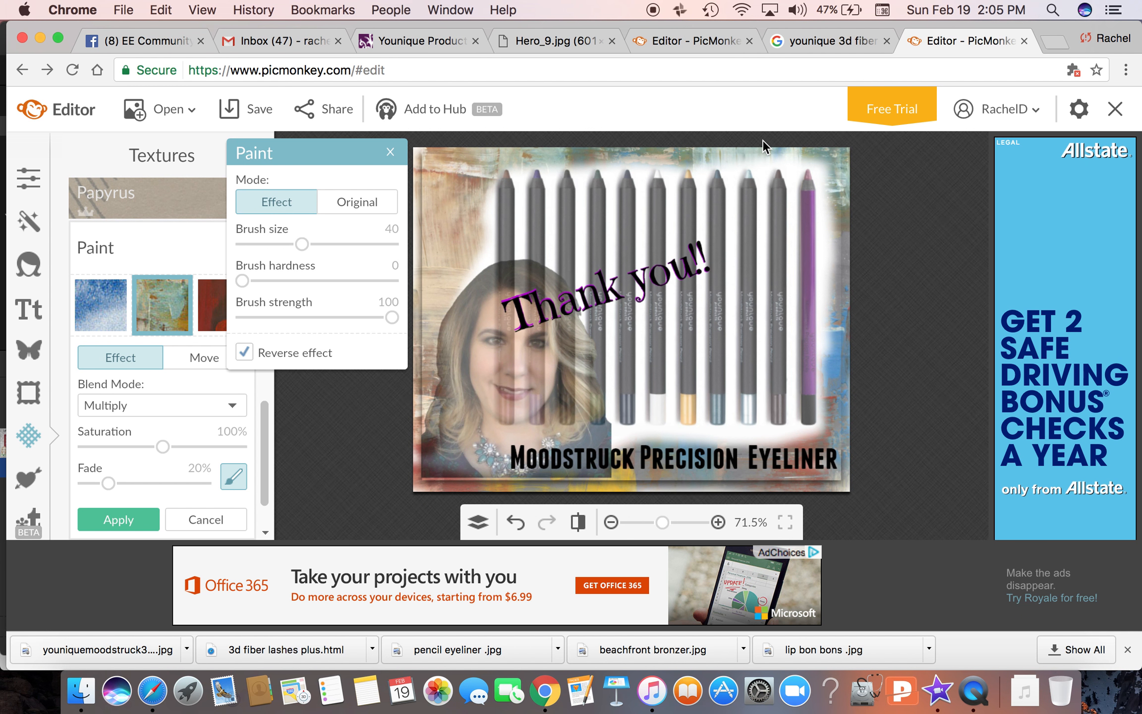
mouse_move(822, 154)
mouse_down()
mouse_move(848, 201)
mouse_move(842, 303)
mouse_up()
click(128, 520)
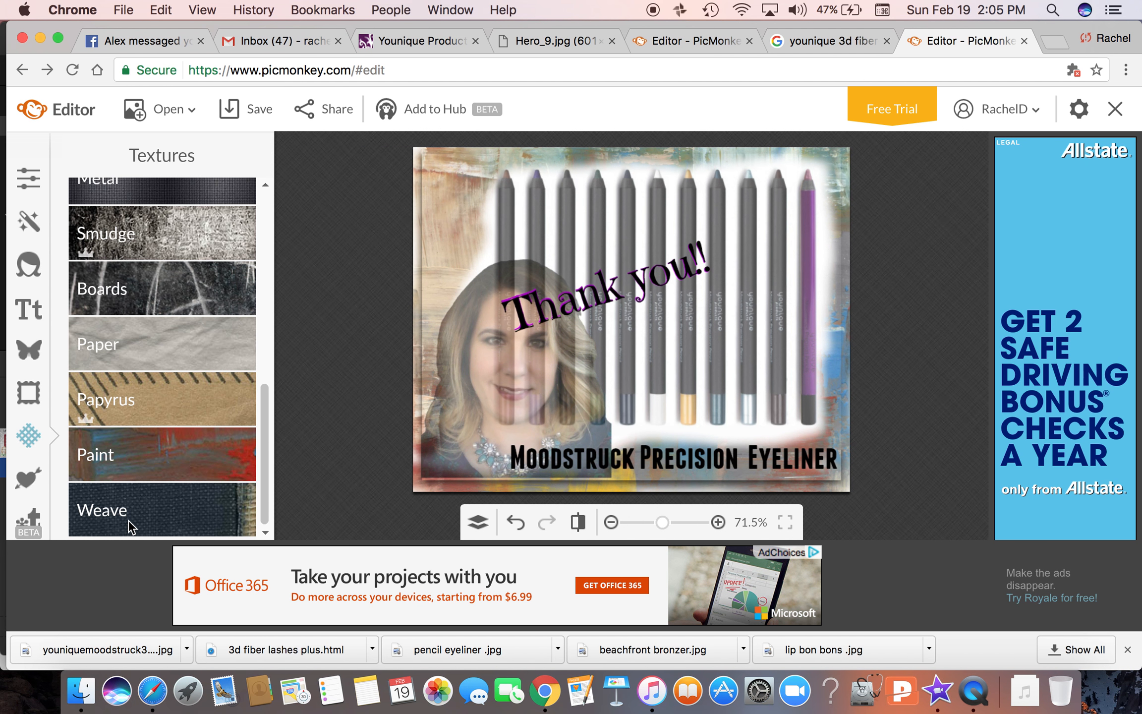
Step: Add a Smash-font text below "Thank you!!" with the recipient's first name followed by three exclamation marks
click(30, 314)
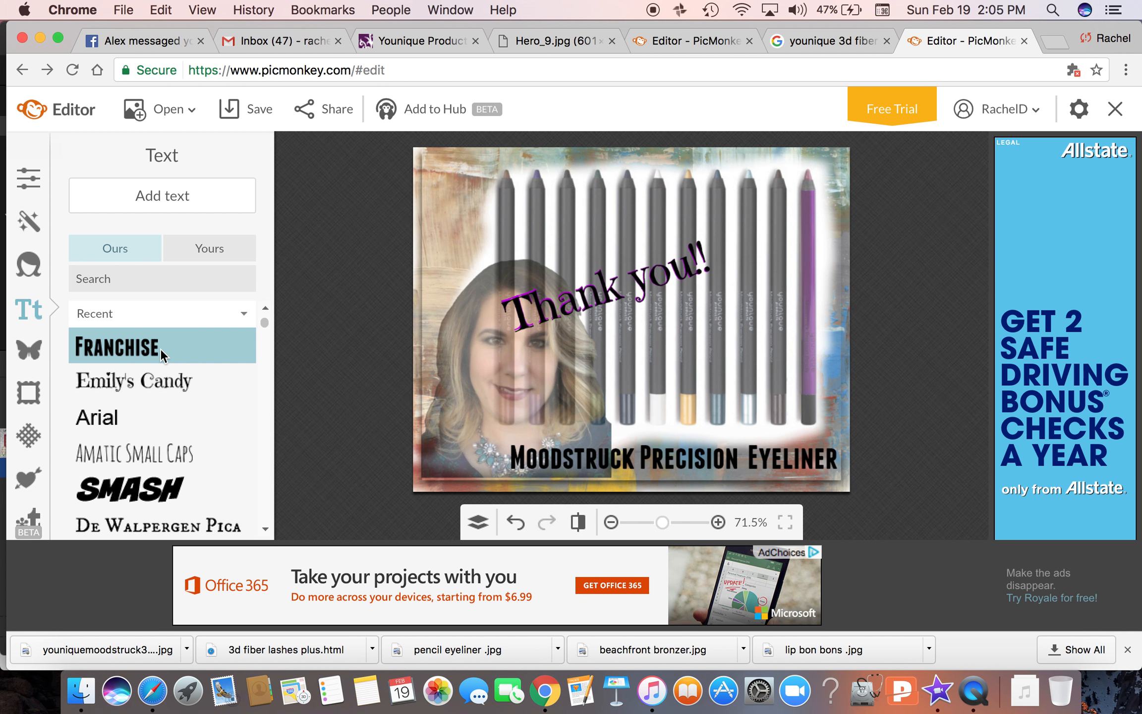
click(130, 489)
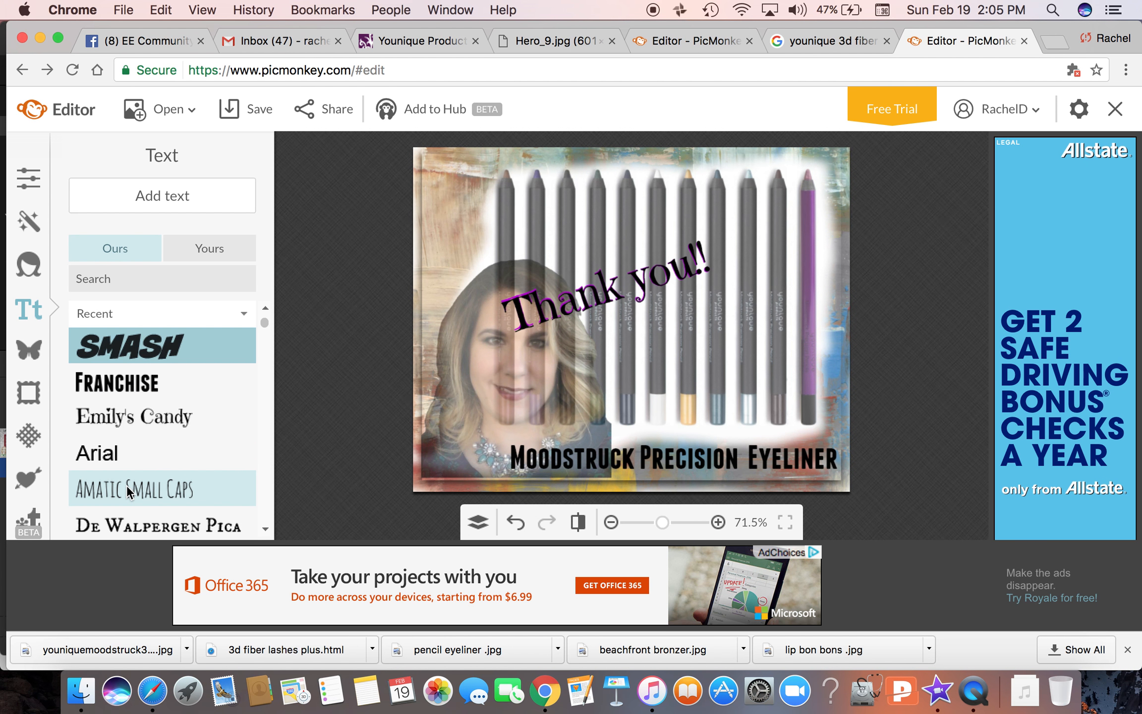
click(141, 196)
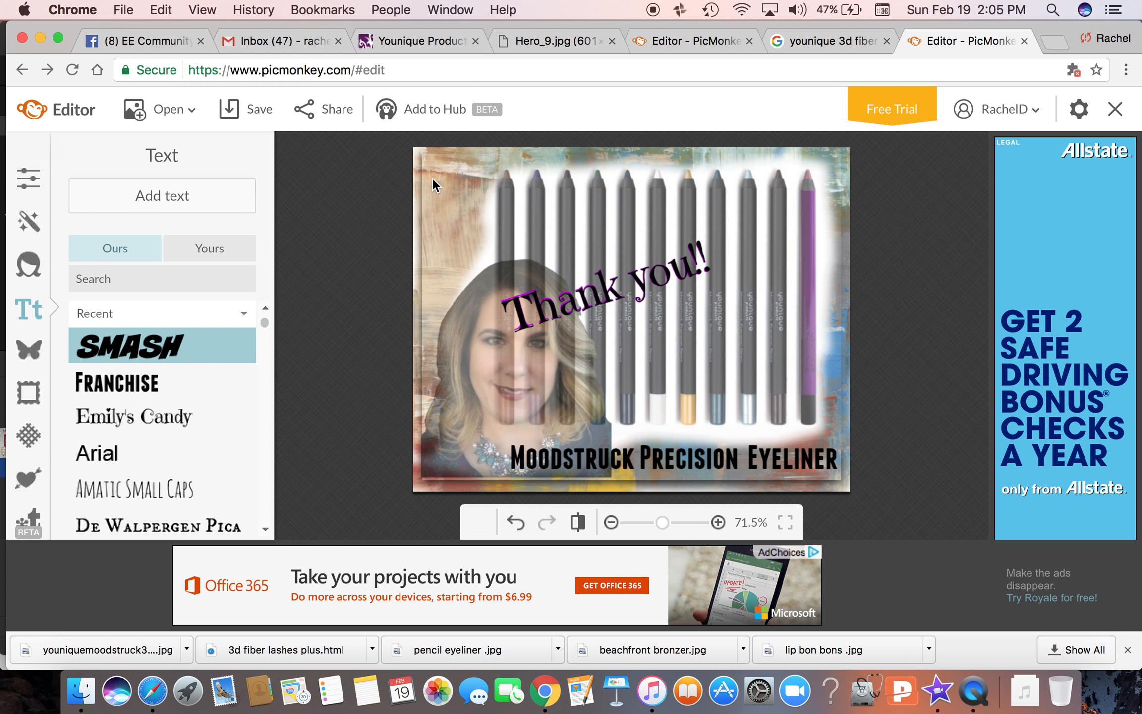
drag(607, 298, 672, 346)
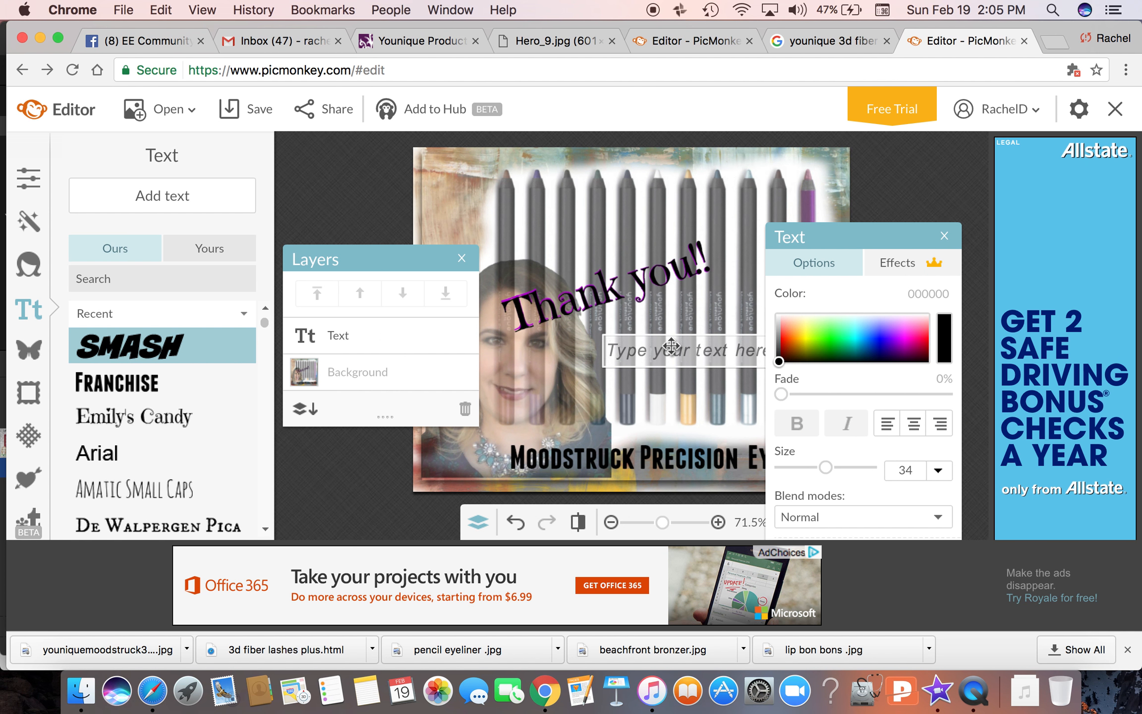
text(Bonnie!!!)
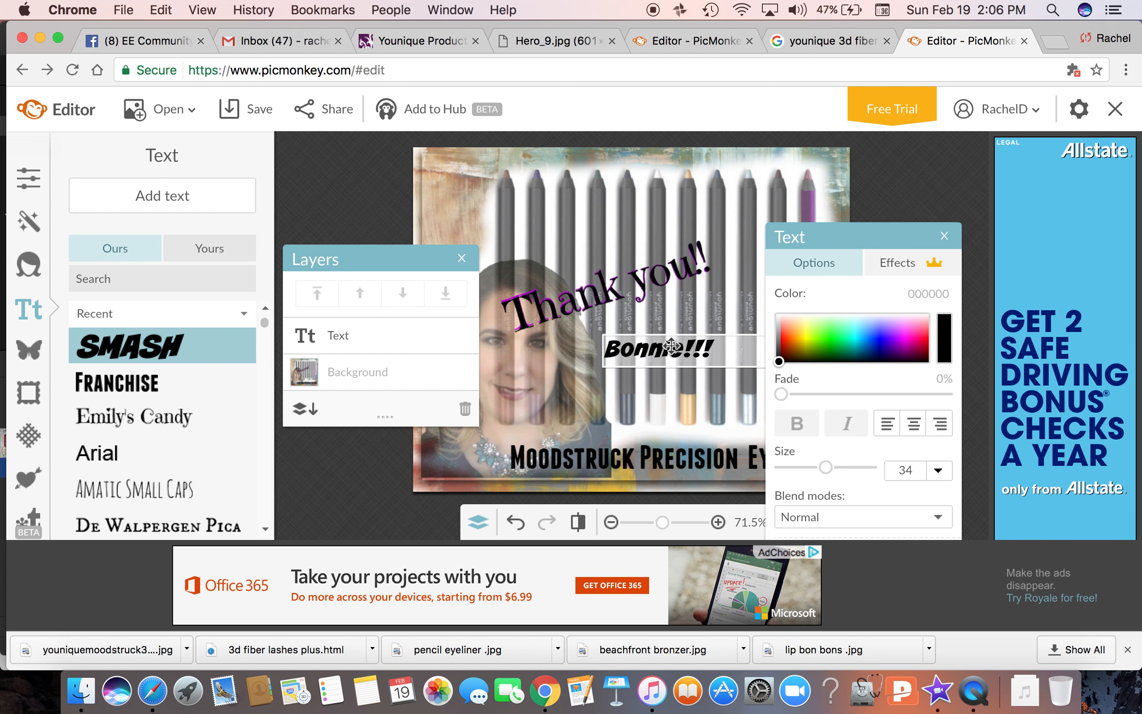
right_click(682, 408)
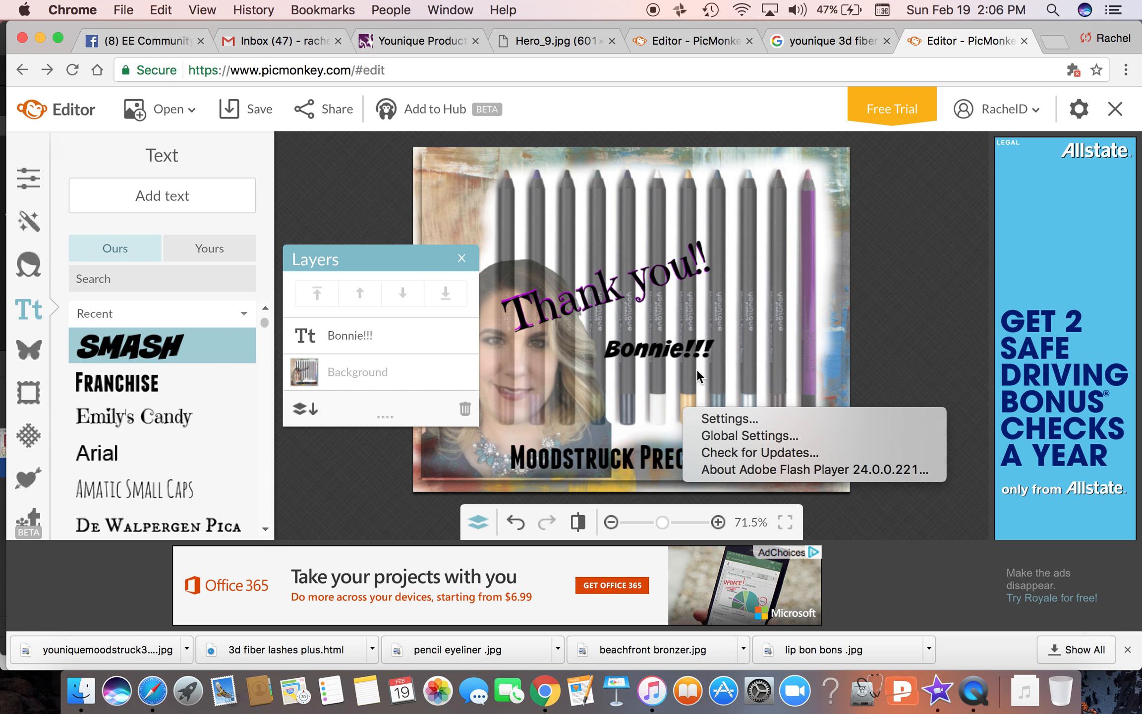
Step: Enlarge the recipient's name text to size 48 by extending it towards the portrait
click(679, 353)
click(664, 352)
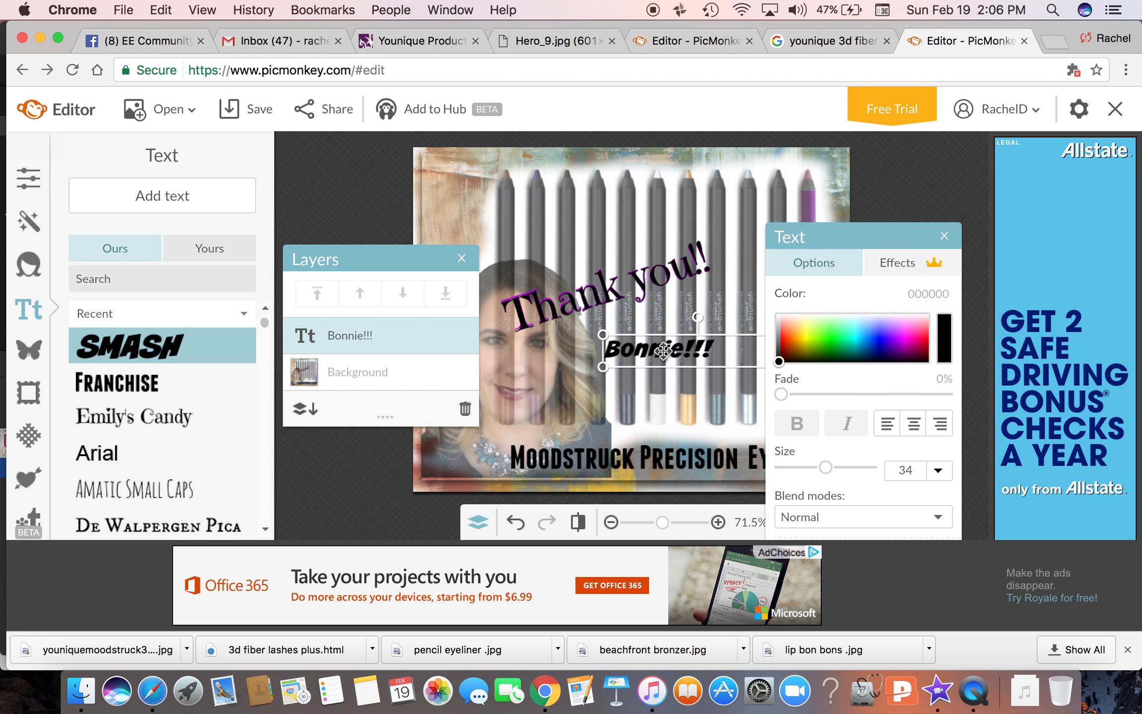
drag(601, 332, 523, 245)
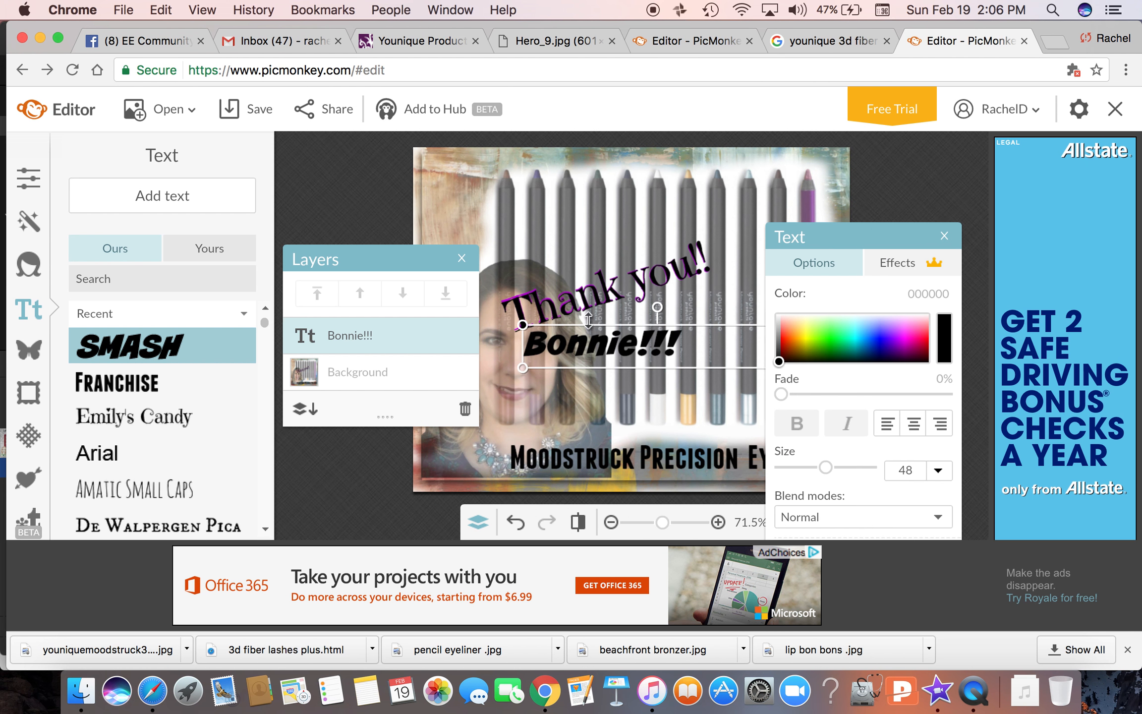
Step: Move the recipient's name text onto the pencils just below "Thank you!!", tilt it slightly clockwise, and dismiss the layer list
drag(624, 351, 688, 346)
drag(703, 345, 704, 337)
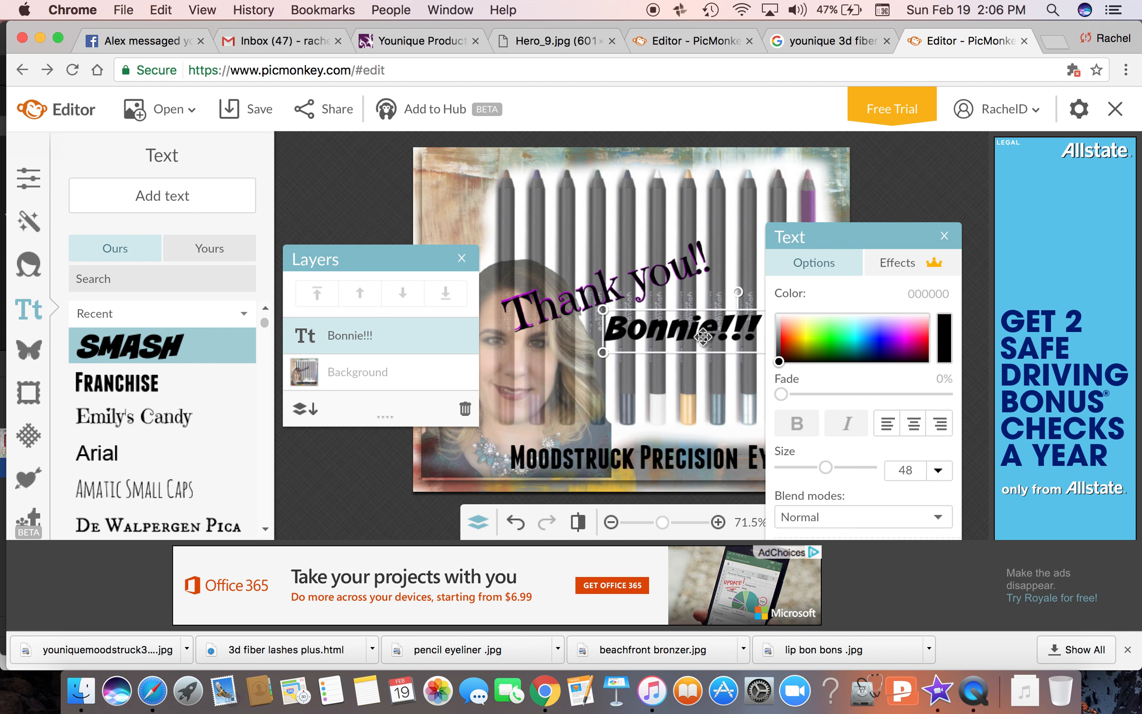
drag(738, 292, 698, 341)
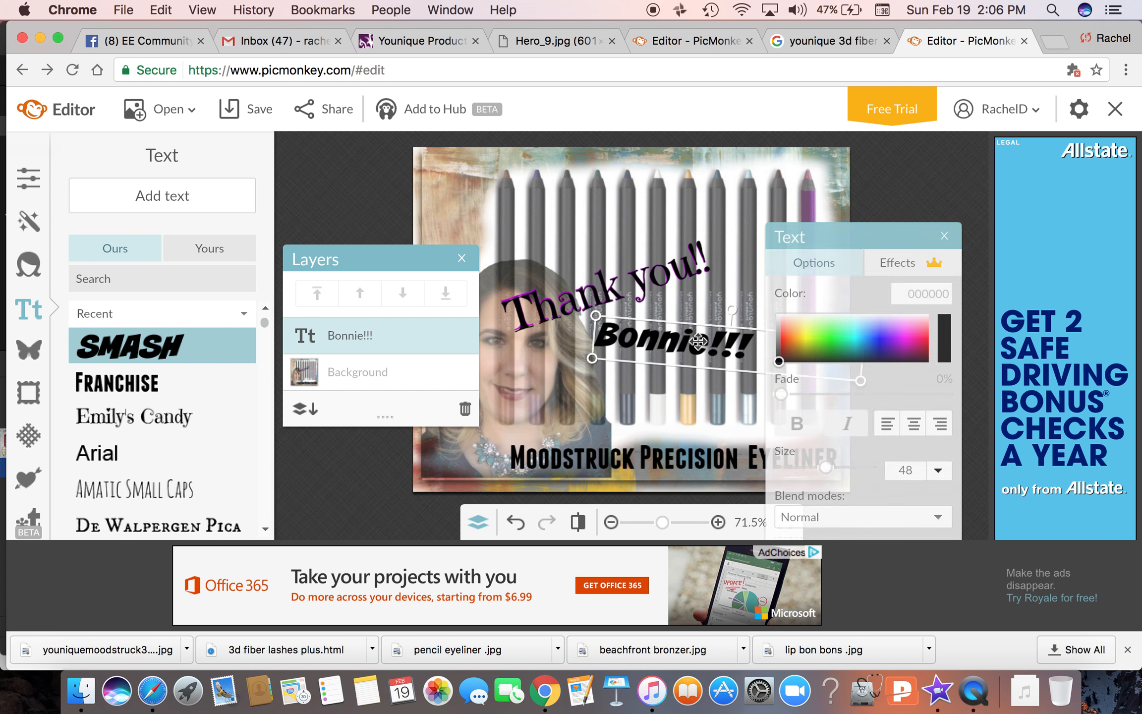
click(588, 209)
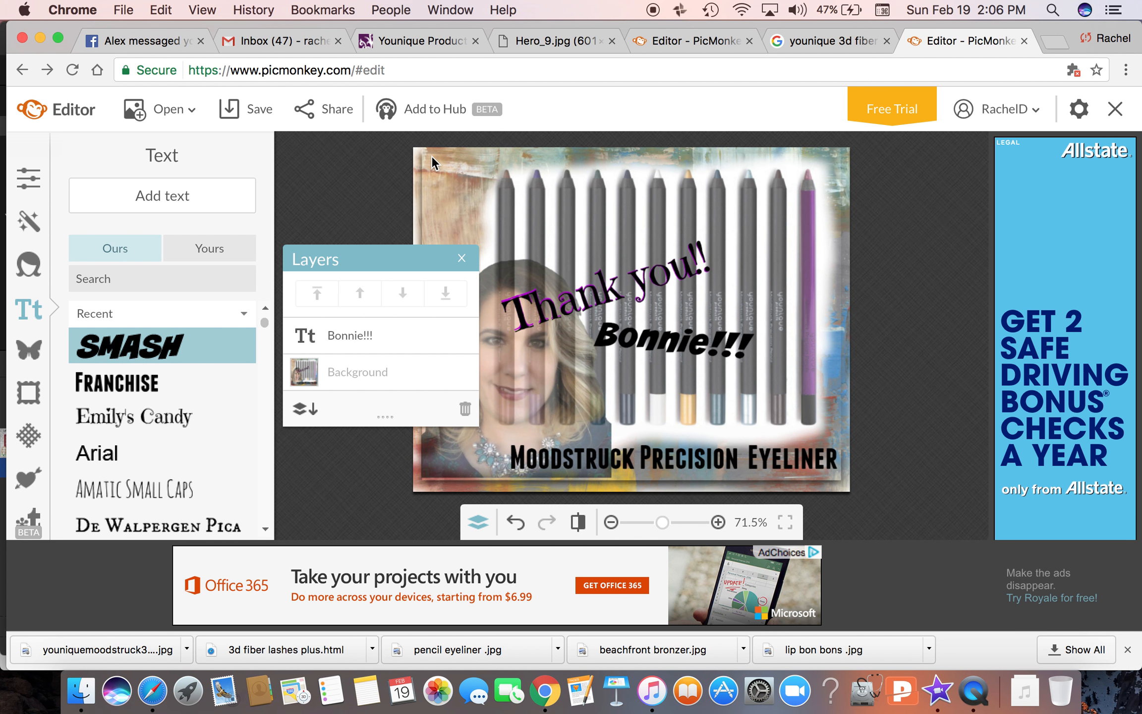
click(462, 258)
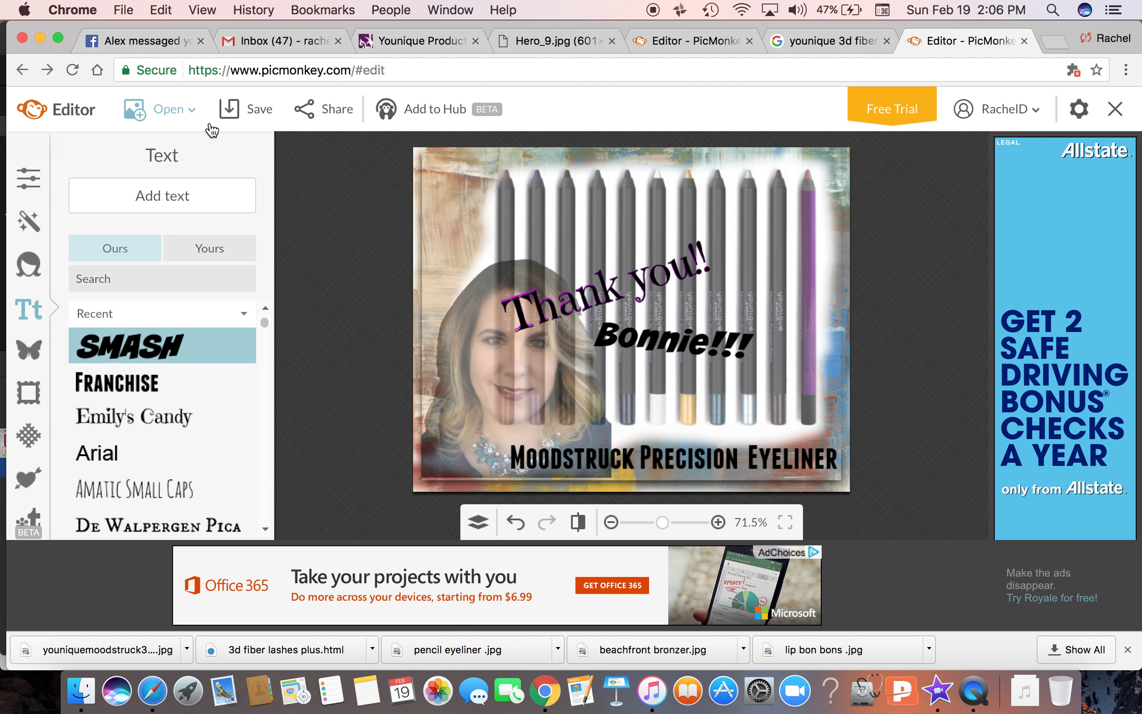
Step: Save the graphic to the Desktop as a JPEG, with the recipient's first name followed by "thank you" as file name
click(251, 114)
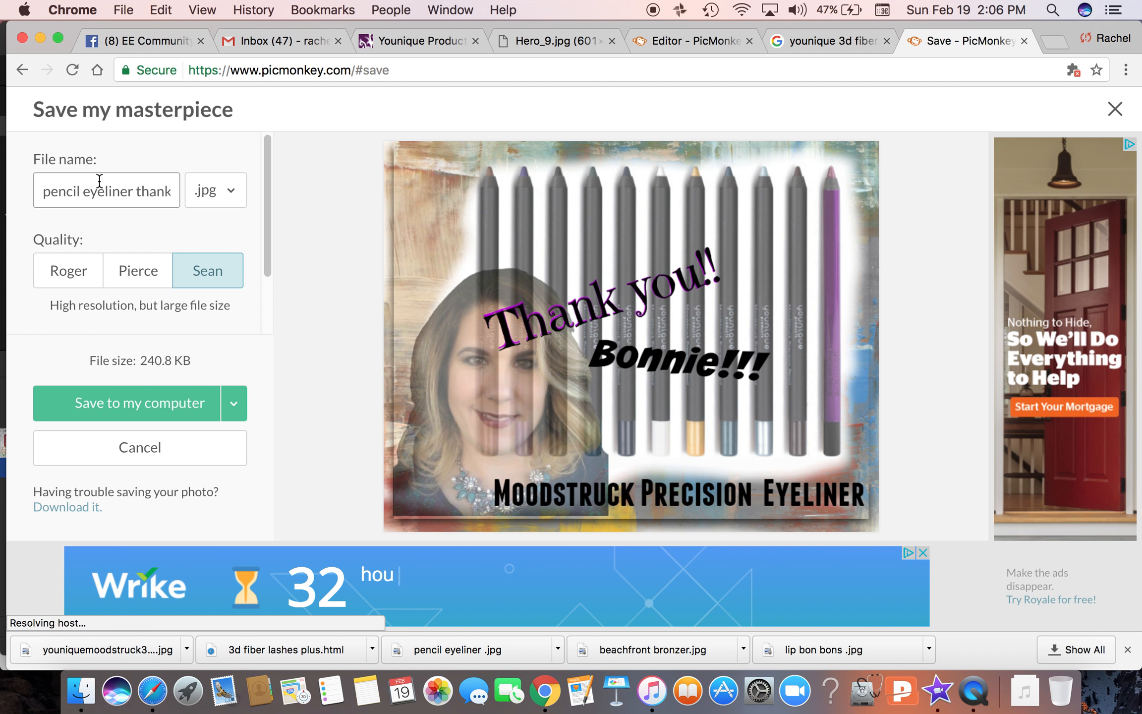
drag(44, 191, 174, 191)
text(bonnie)
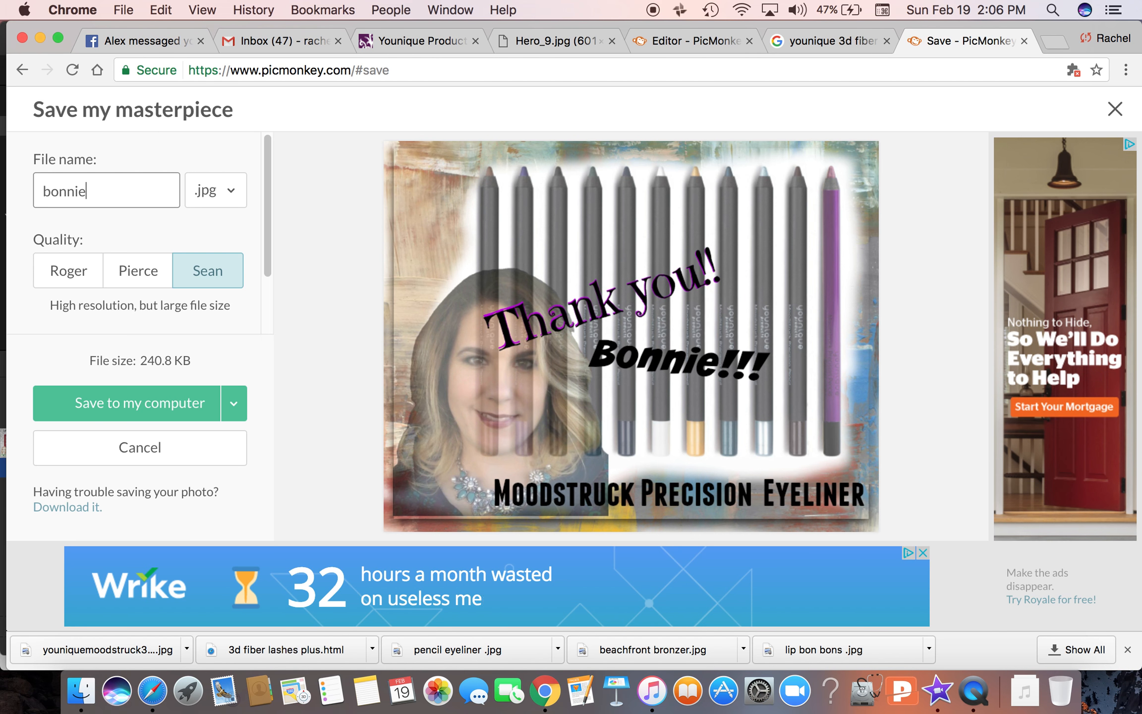
text( thank you)
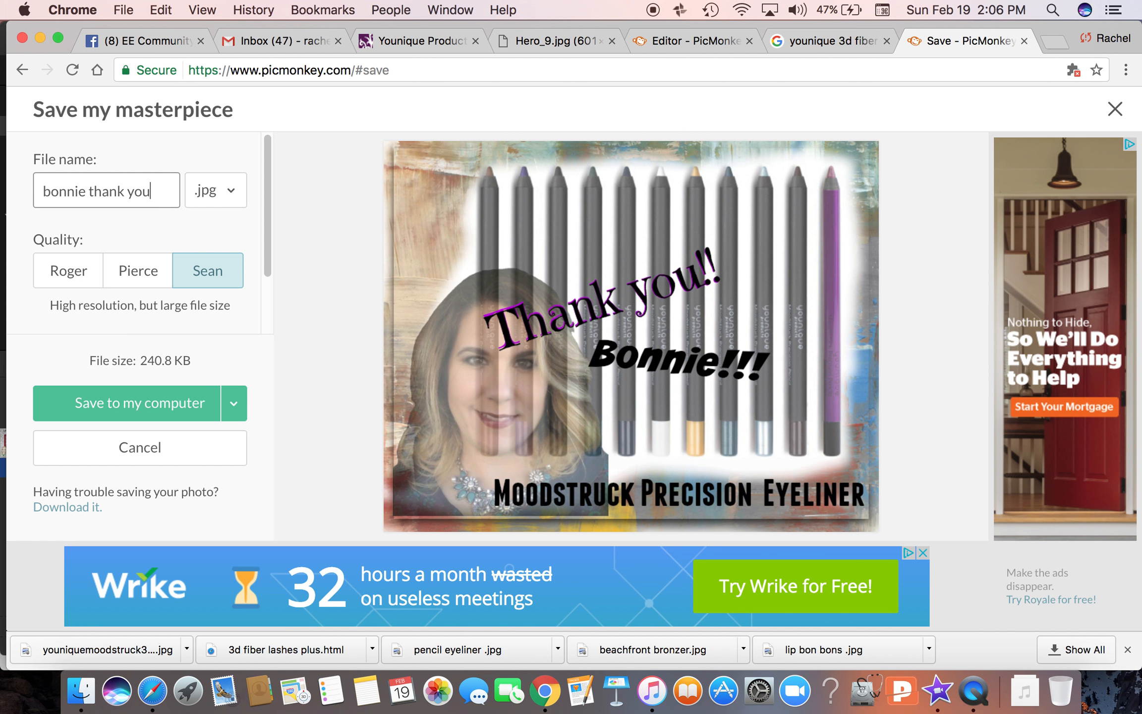
click(95, 392)
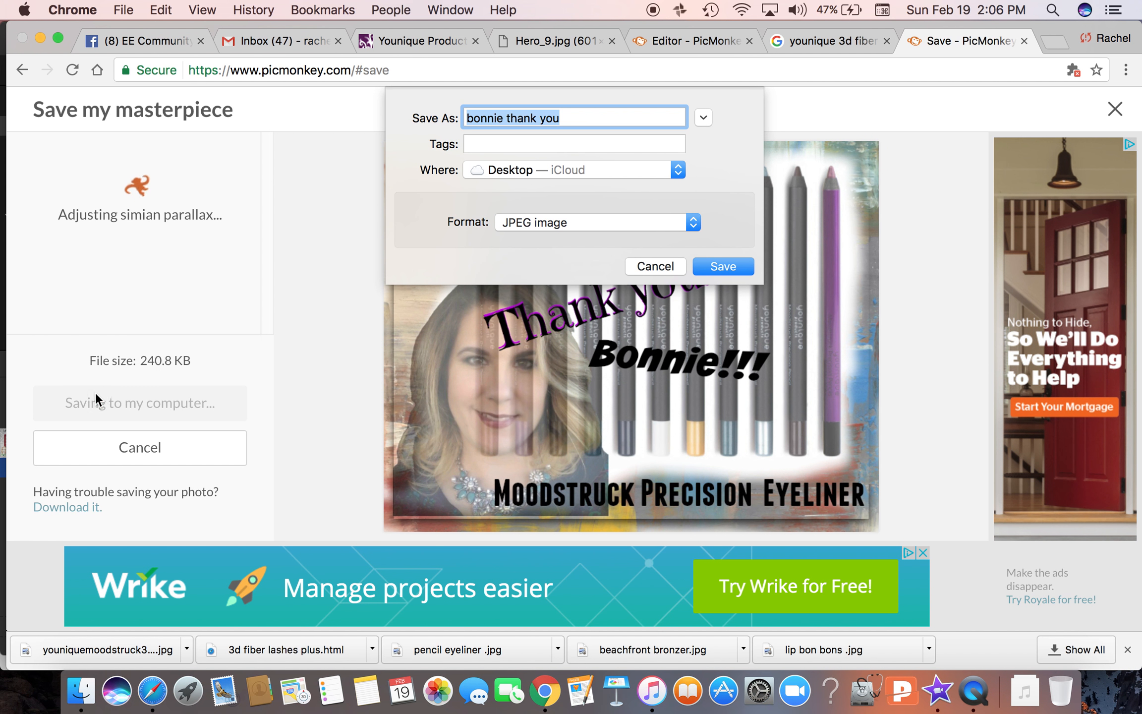
click(729, 265)
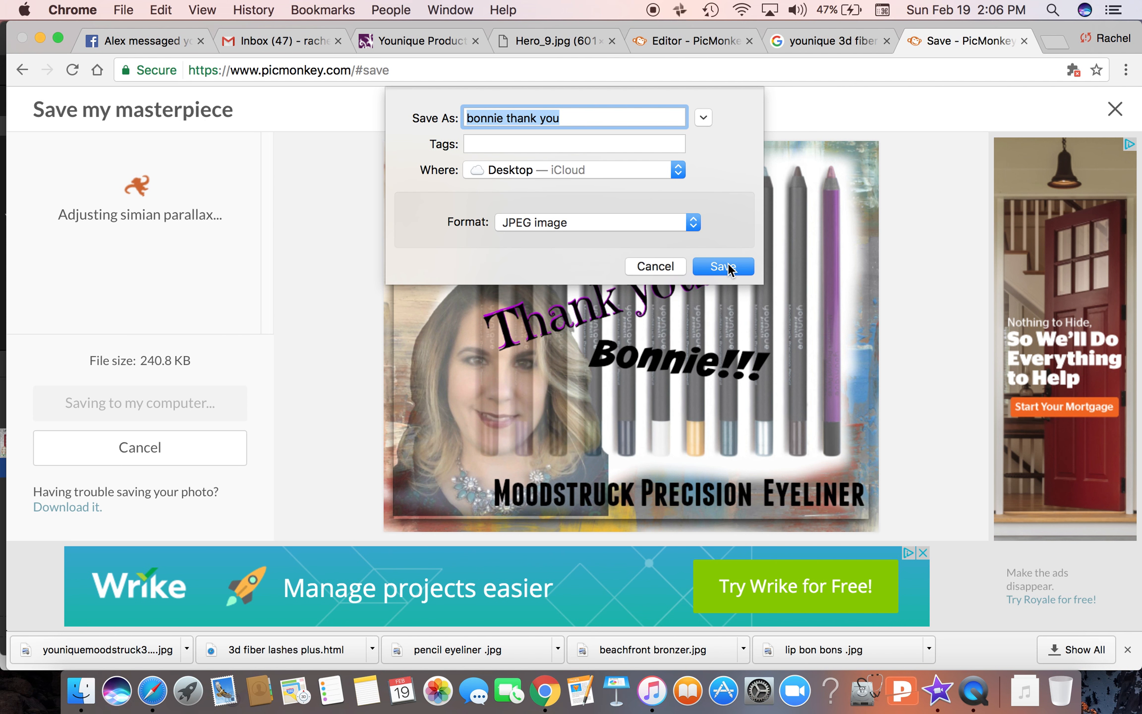